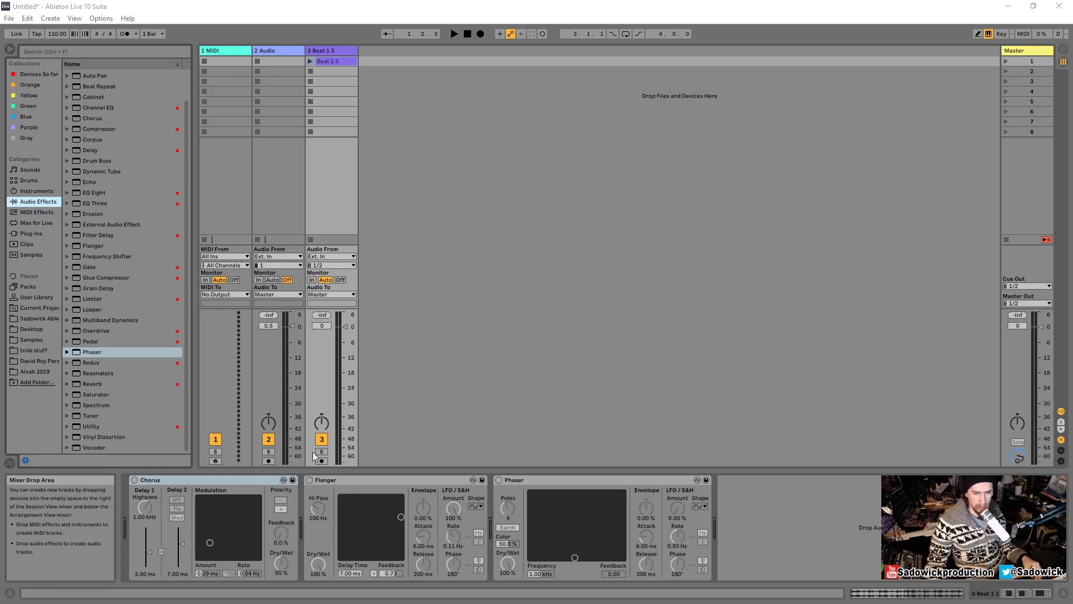
click(359, 483)
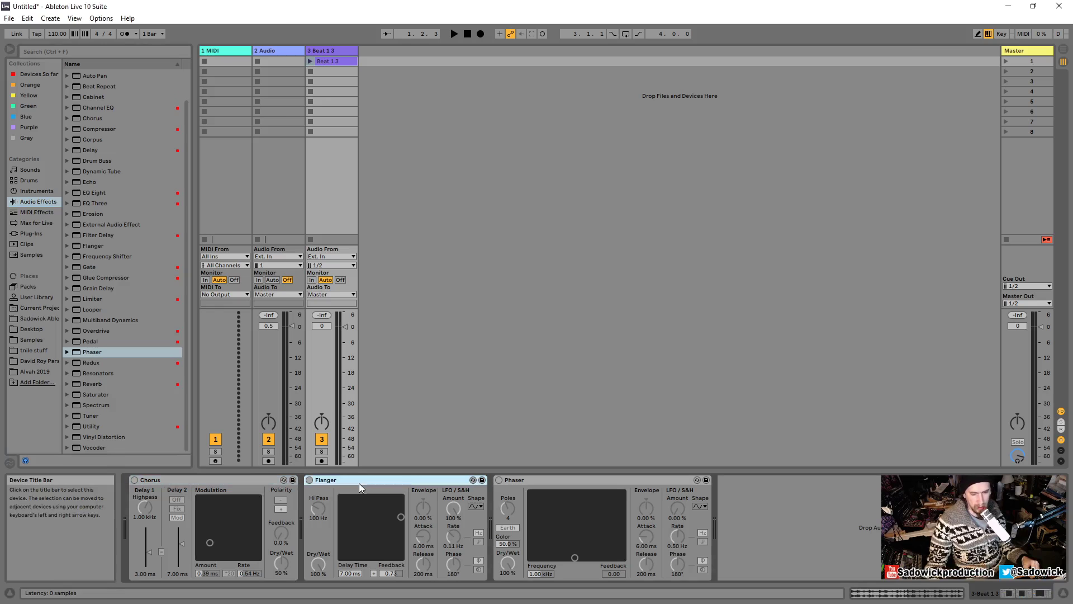
click(594, 480)
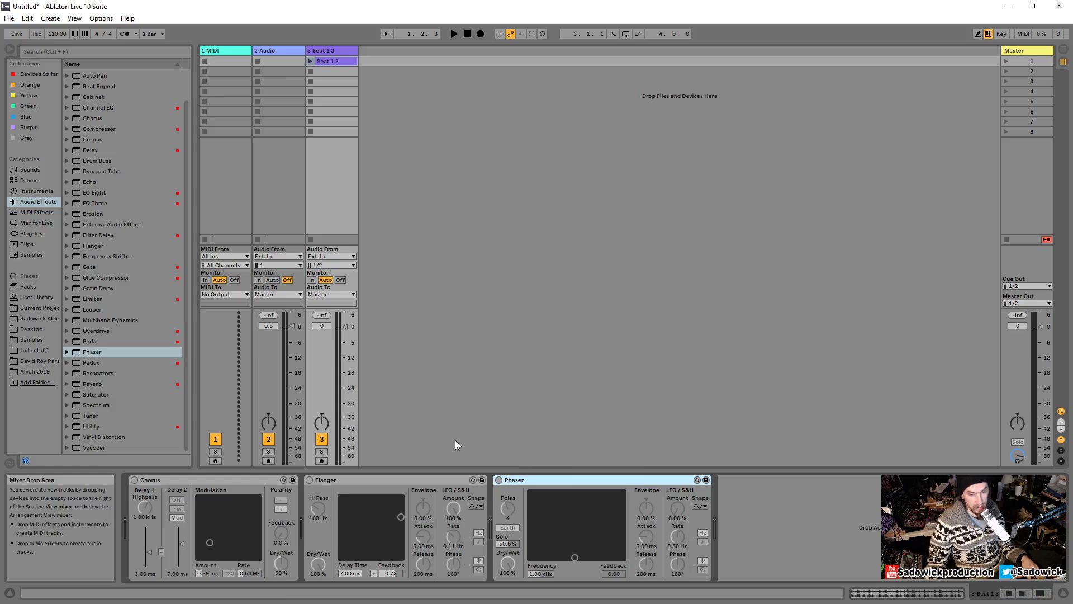
- Switch to the Arrangement view with arrangement playback restored, and place the sample Beat 1 4.wav on a new audio track at bar 17
click(1064, 52)
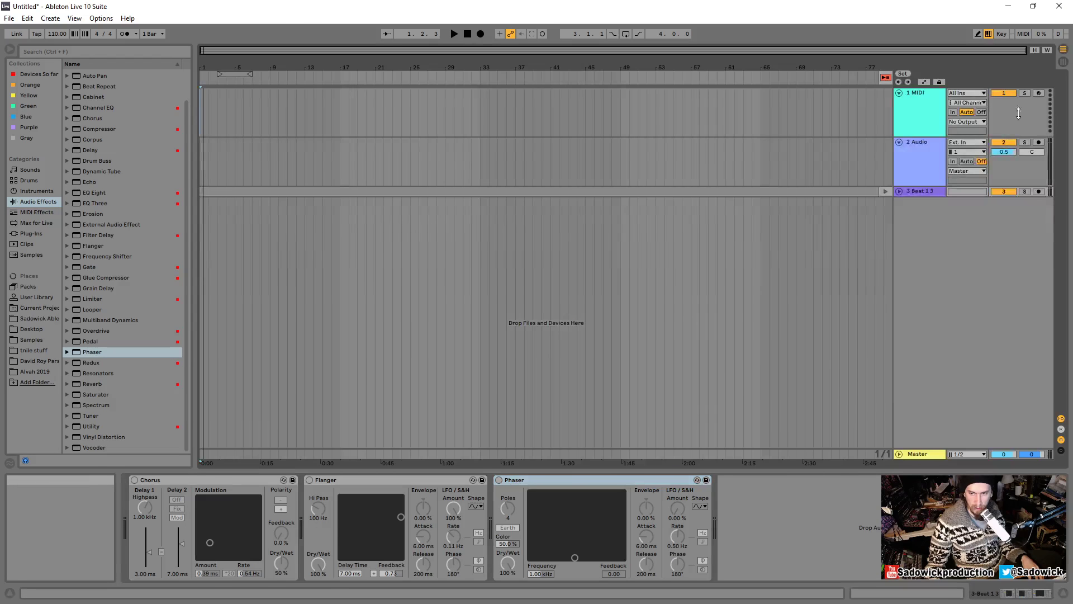
click(886, 76)
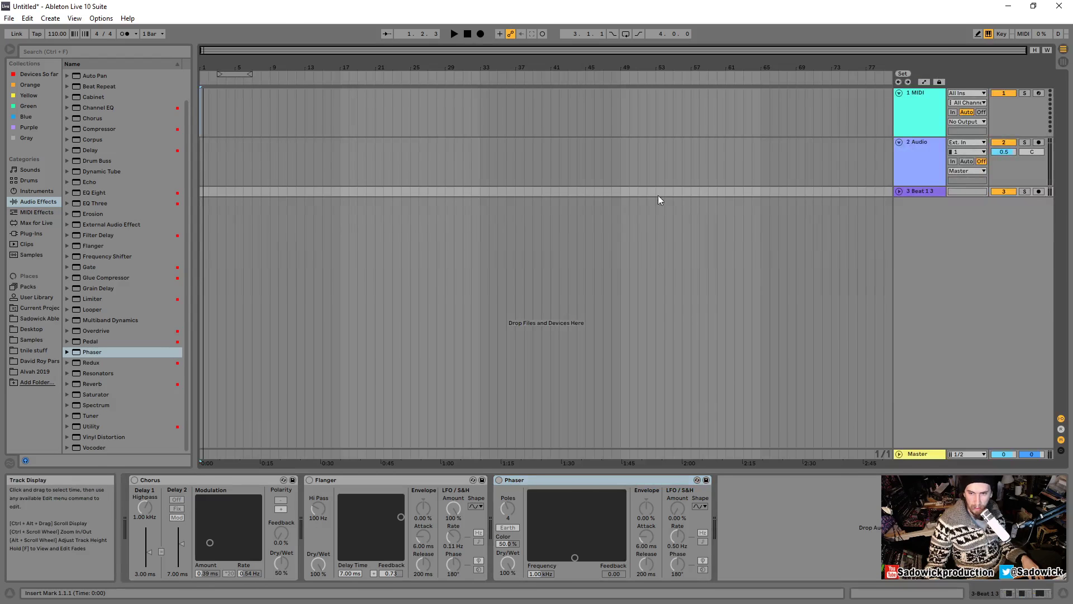
click(31, 339)
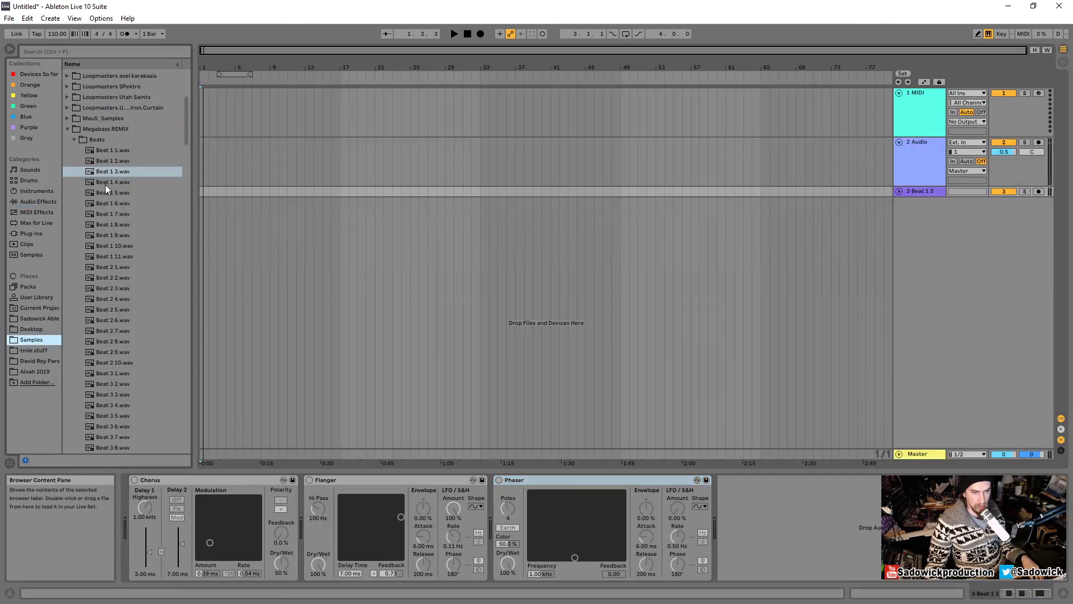
drag(105, 183, 343, 217)
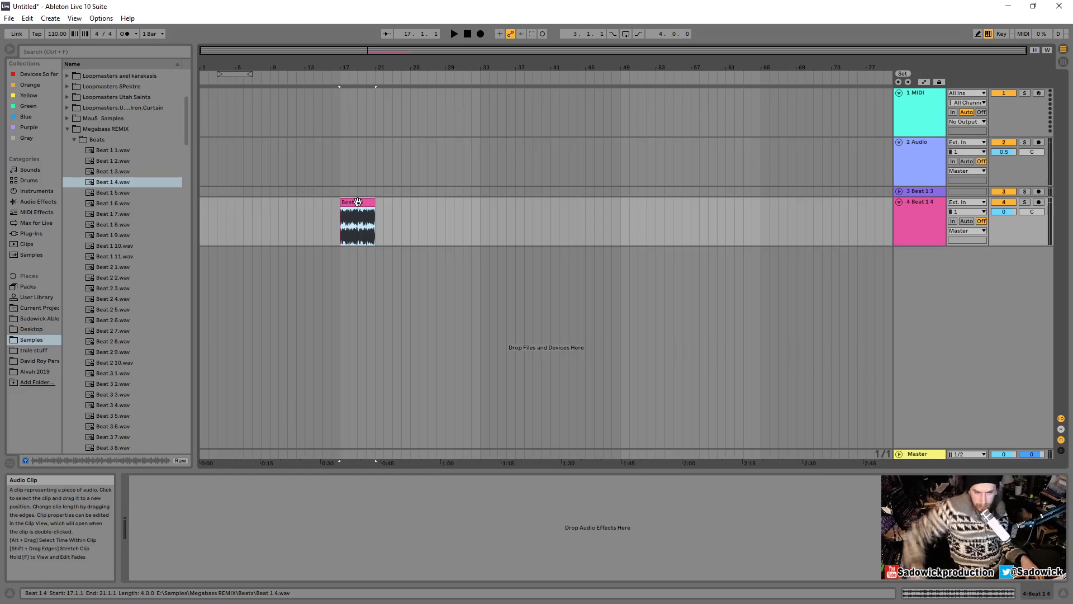
- Open the Beat 1 4 clip's properties and turn off Warp
drag(344, 68, 344, 132)
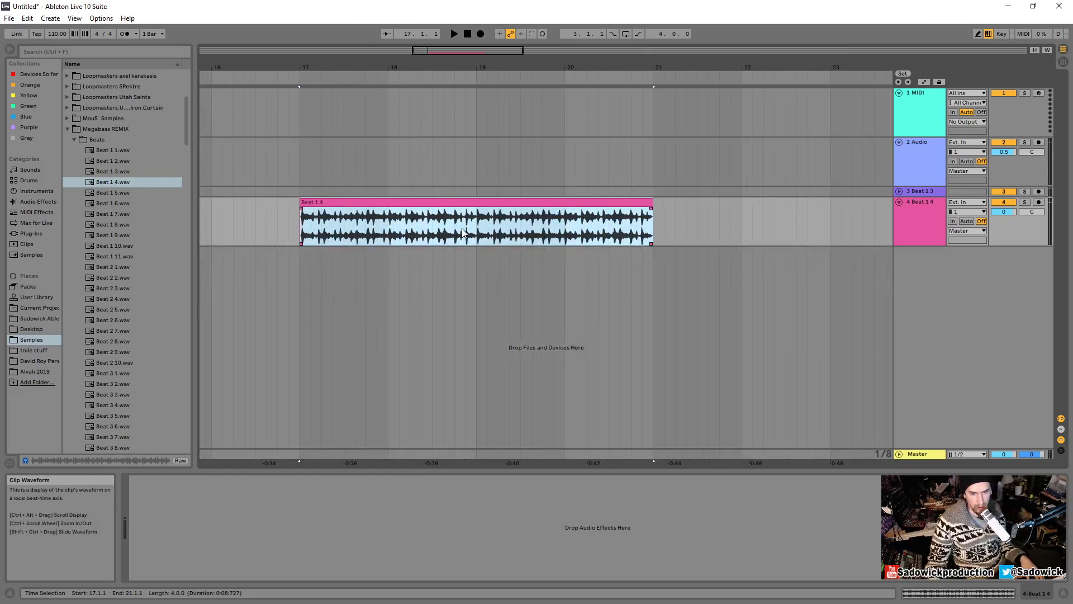
double_click(401, 201)
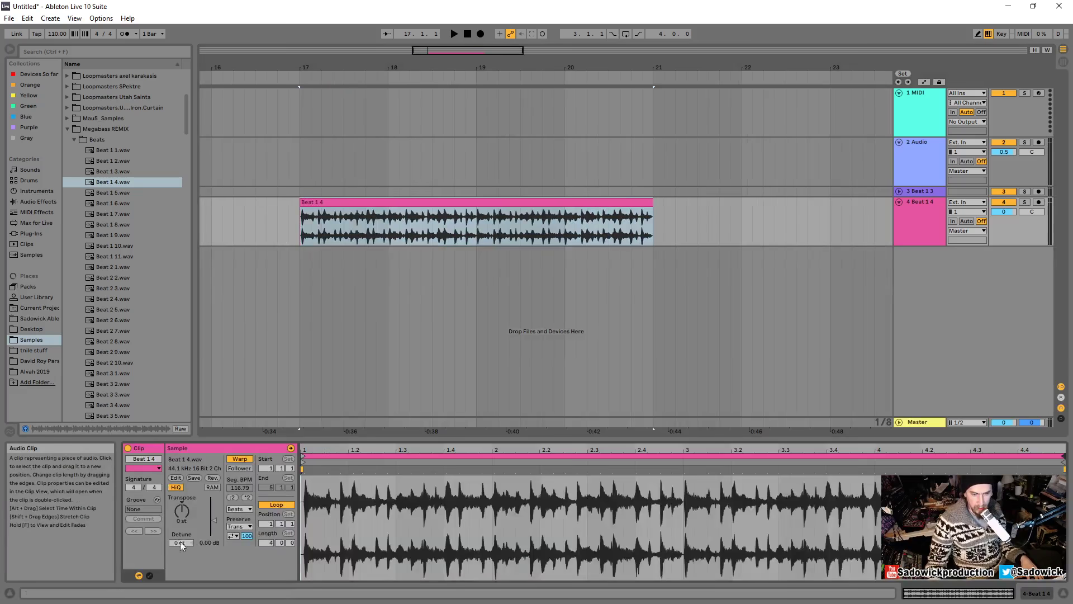
click(240, 459)
- Play the Beat 1 4 clip and lower its track volume to -2.2 dB
click(324, 204)
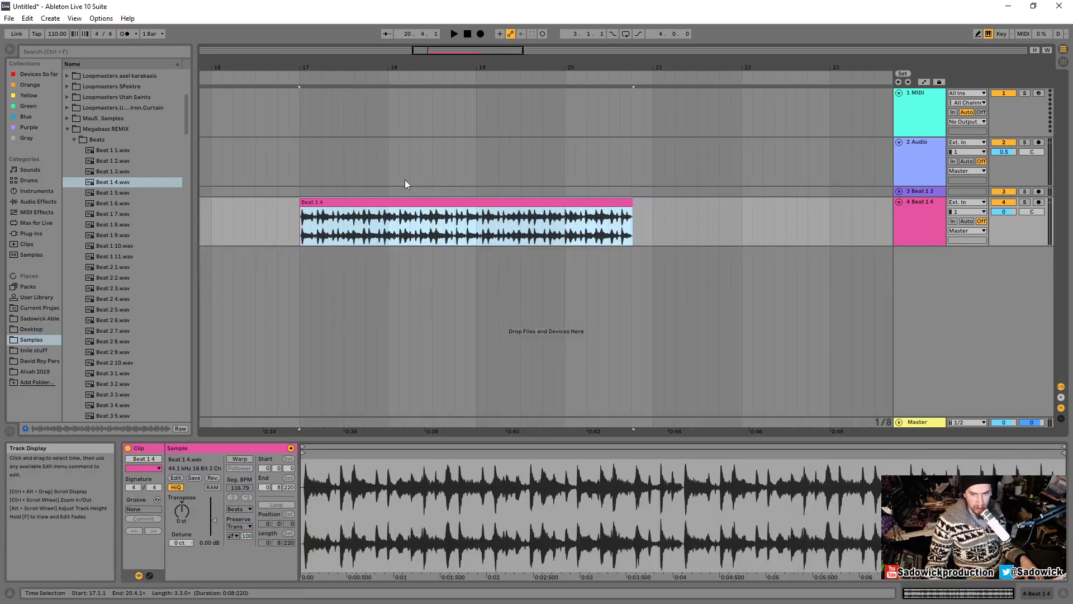
key(space)
drag(1012, 218, 1009, 229)
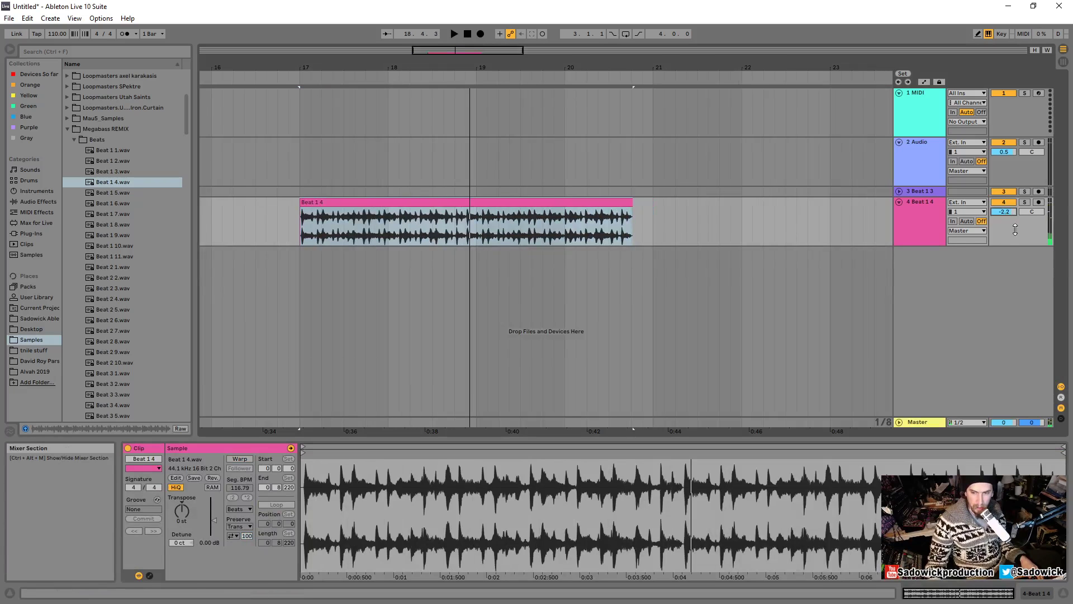
- Duplicate the Beat 1 4 track and turn off the arrangement's grid
right_click(990, 239)
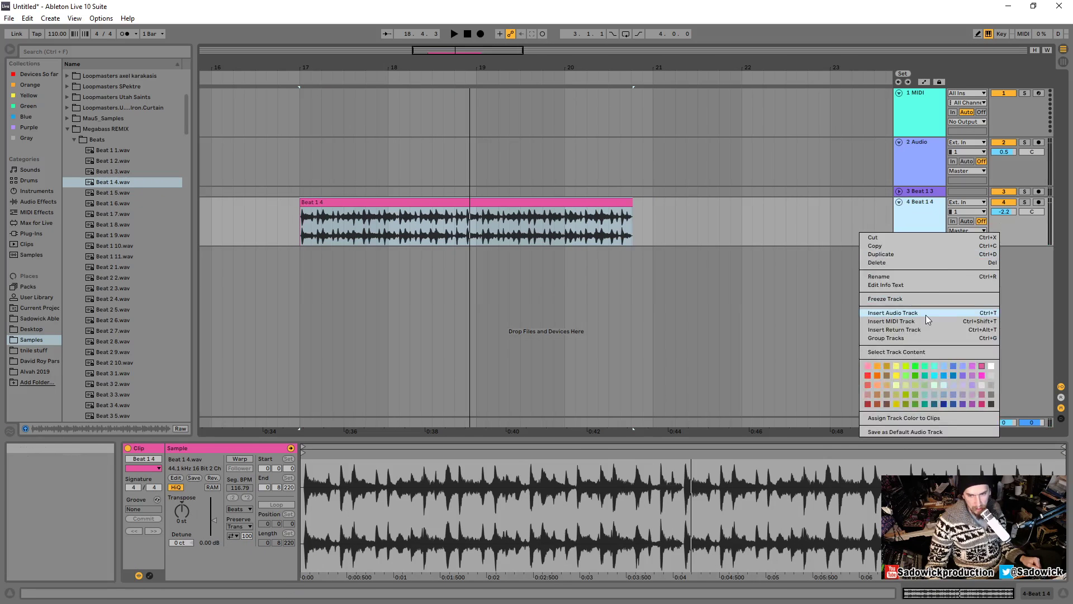
click(897, 253)
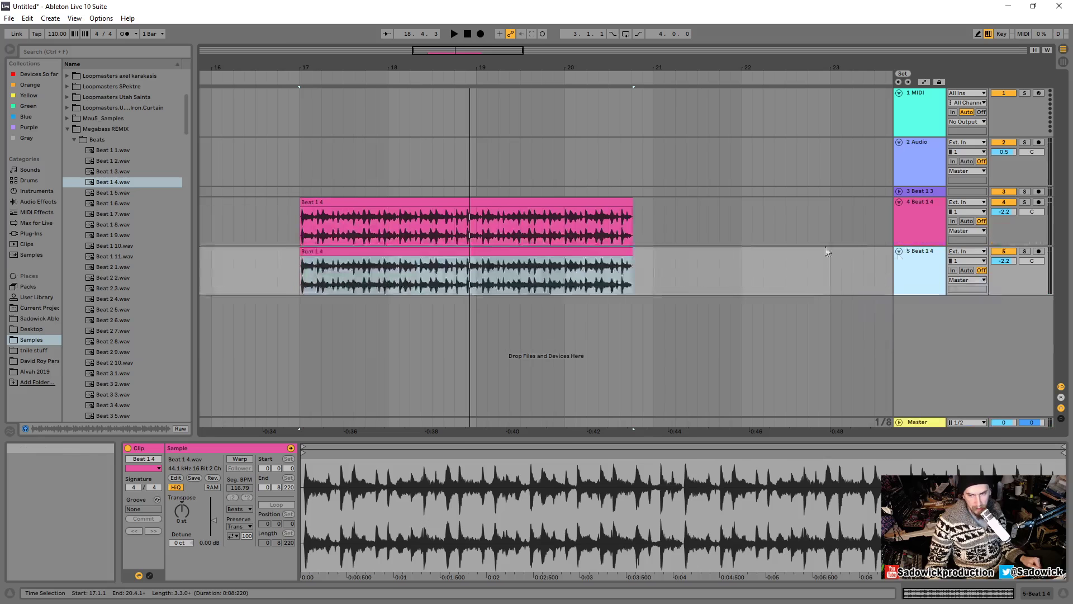
right_click(300, 154)
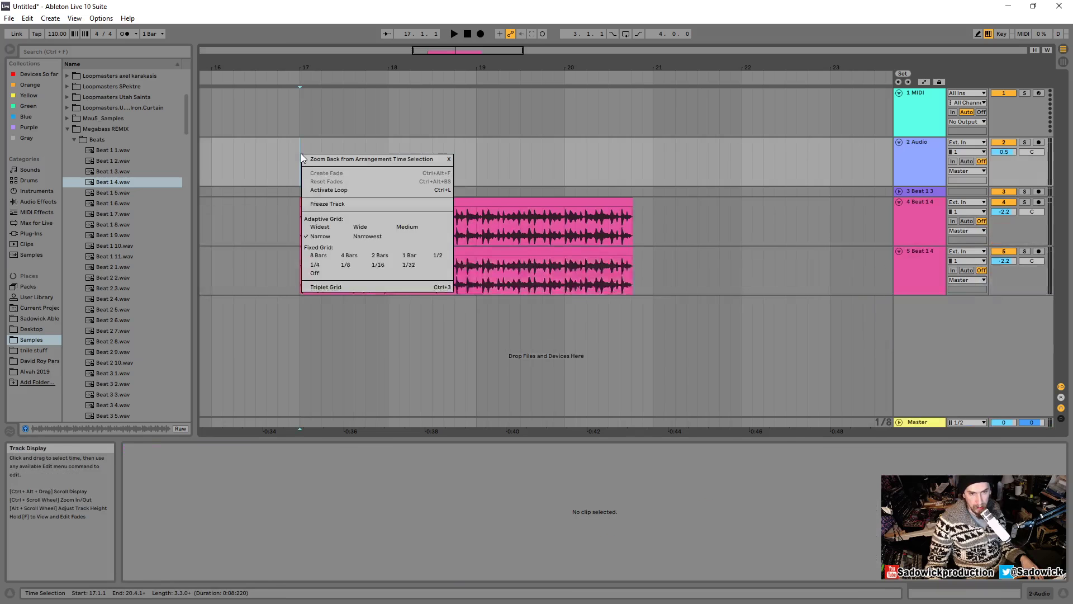
click(316, 274)
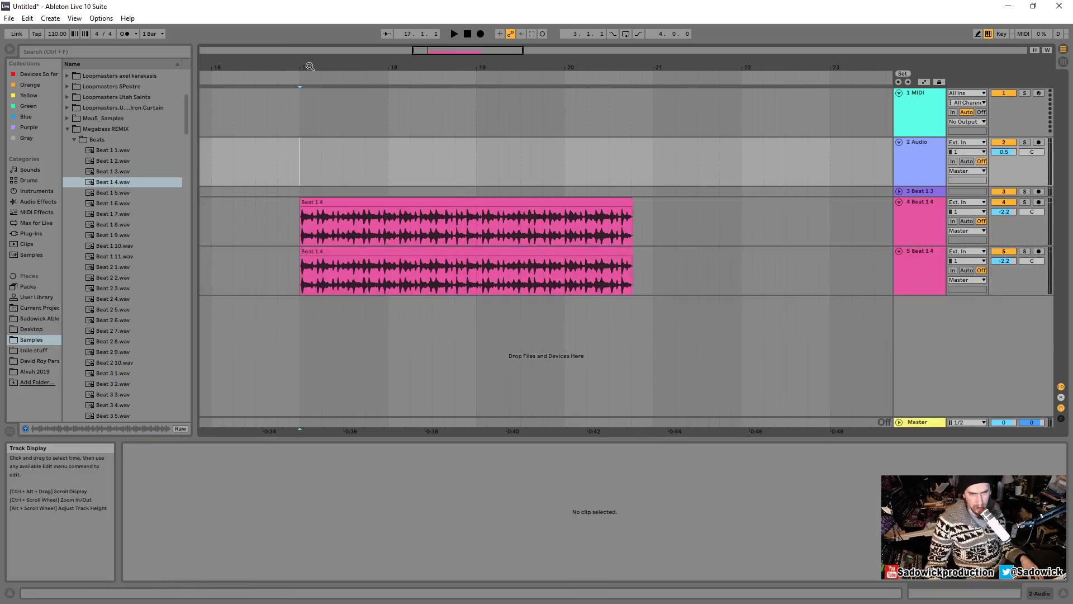
- Enlarge the two Beat 1 4 tracks and compare their waveforms down to the individual sample points
drag(309, 67, 457, 172)
drag(414, 63, 408, 98)
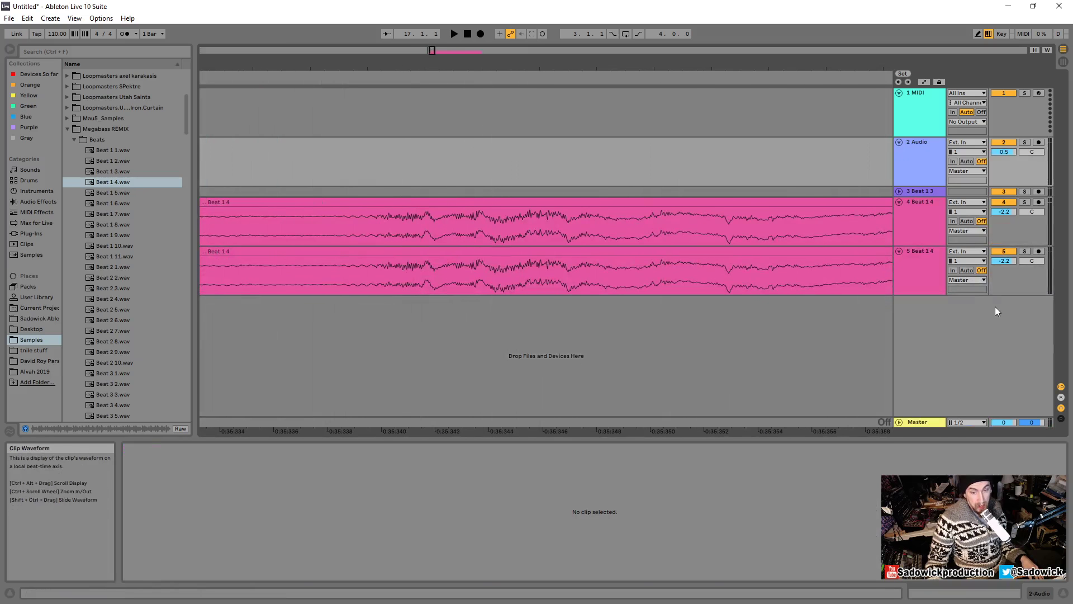
drag(1010, 275, 1016, 333)
drag(1008, 233, 1008, 298)
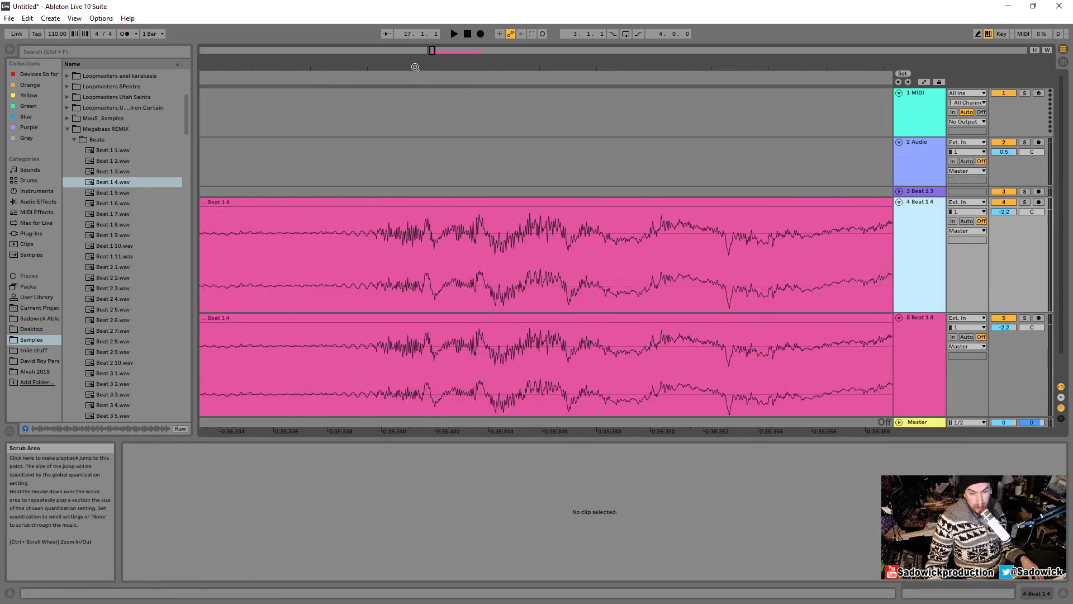
drag(421, 67, 423, 92)
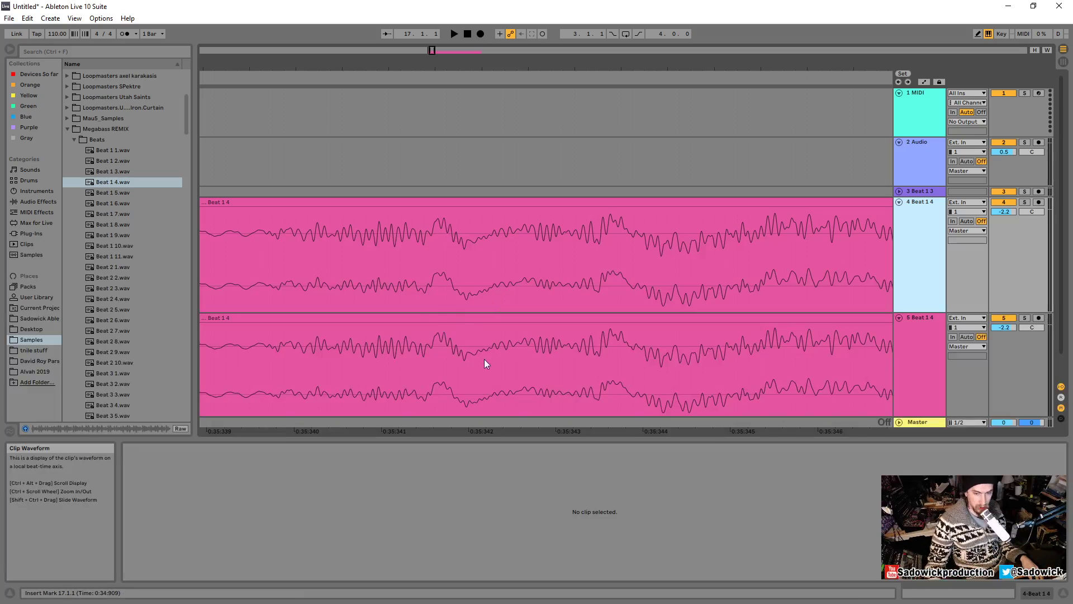
drag(430, 64, 430, 129)
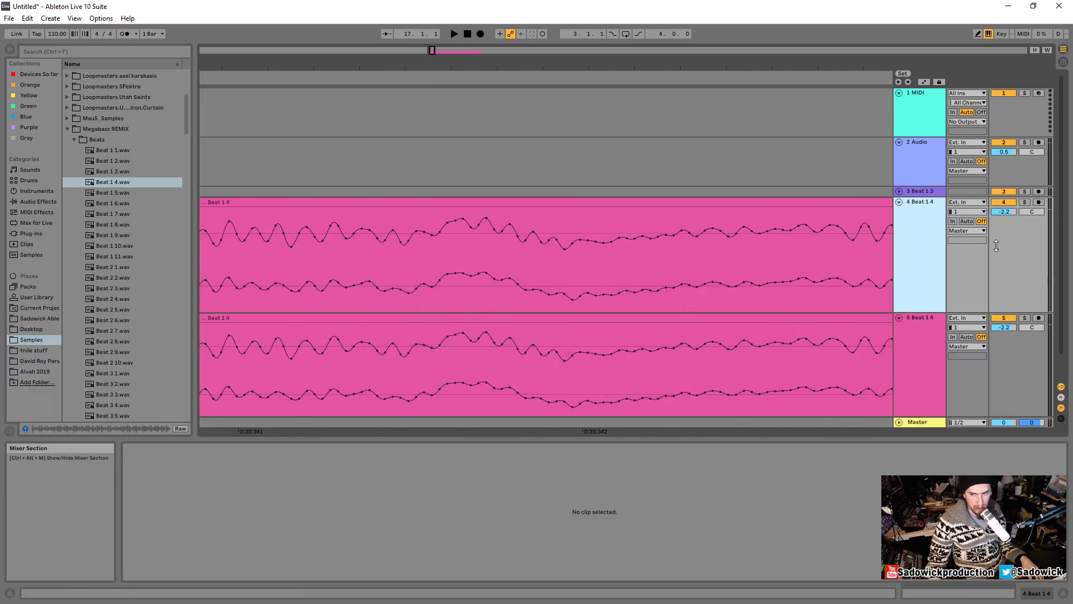
scroll(996, 246, down, 4)
scroll(1013, 321, down, 2)
- Play both Beat 1 4 tracks together from the clip start, muting and unmuting track 5 to compare the loudness
click(490, 199)
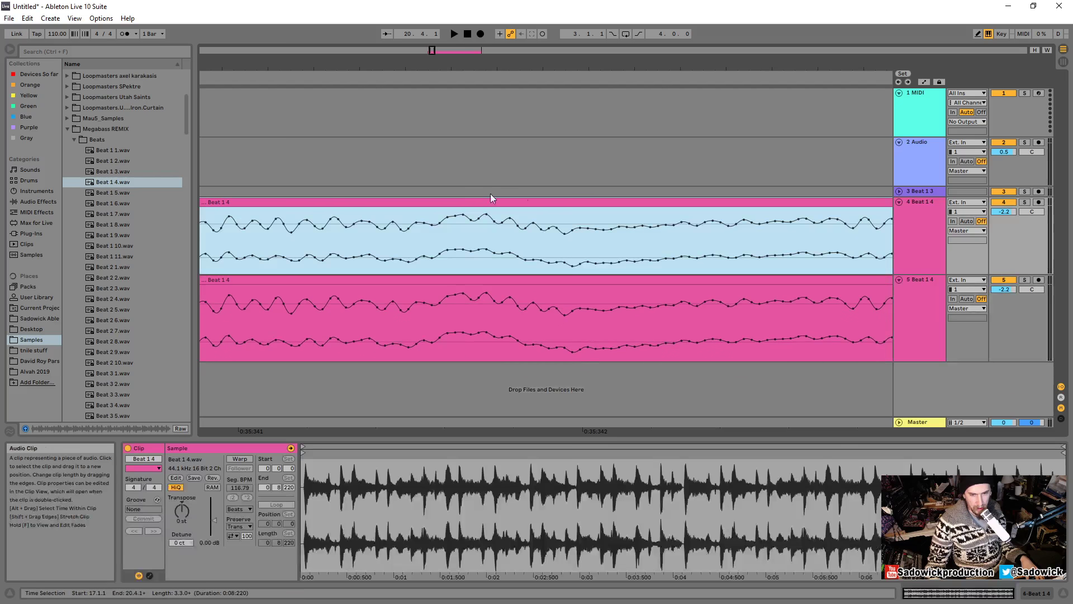
key(space)
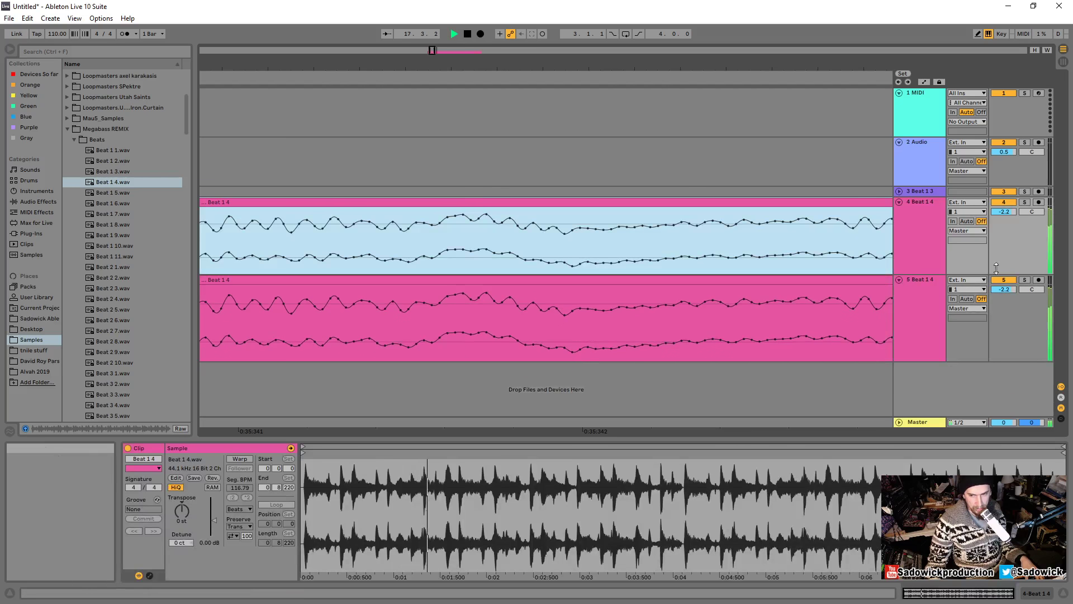
click(1005, 280)
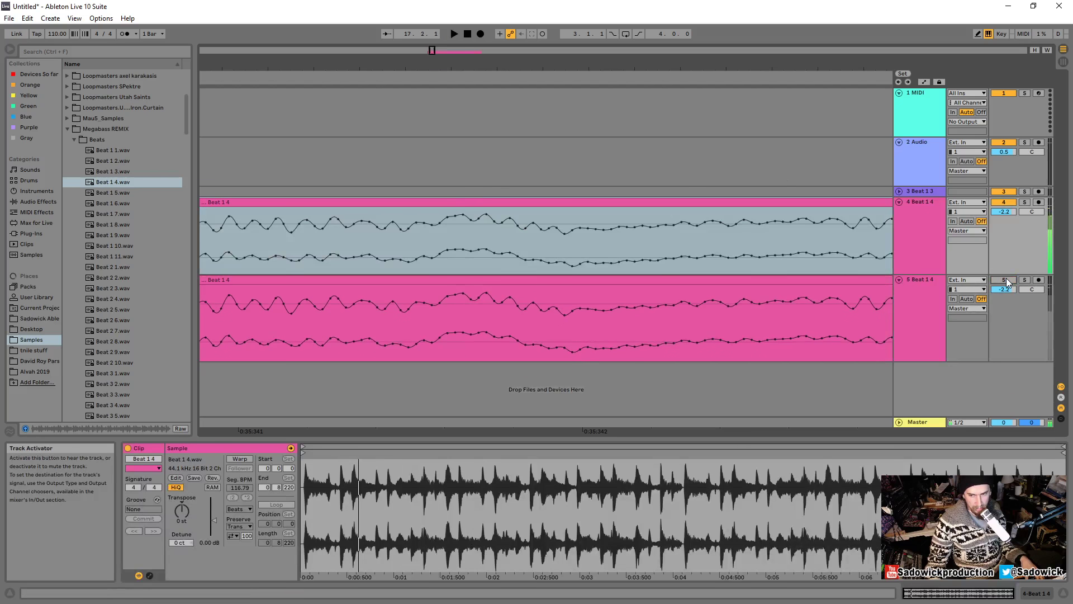
click(1006, 281)
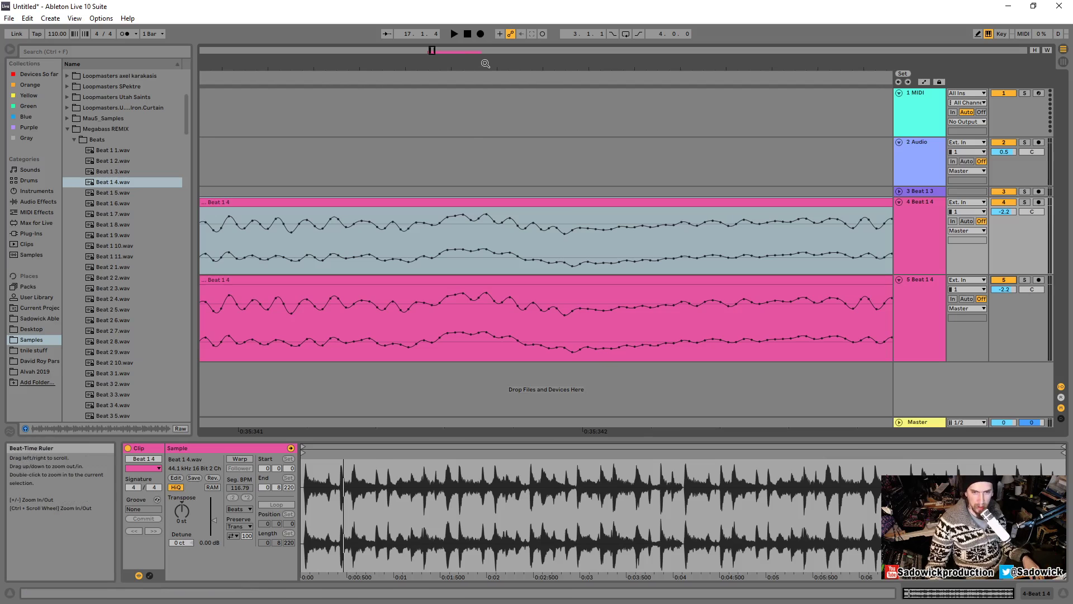
- Examine matching peaks of the two Beat 1 4 clips at closer magnification, selecting the clip on track 5
drag(485, 64, 505, 200)
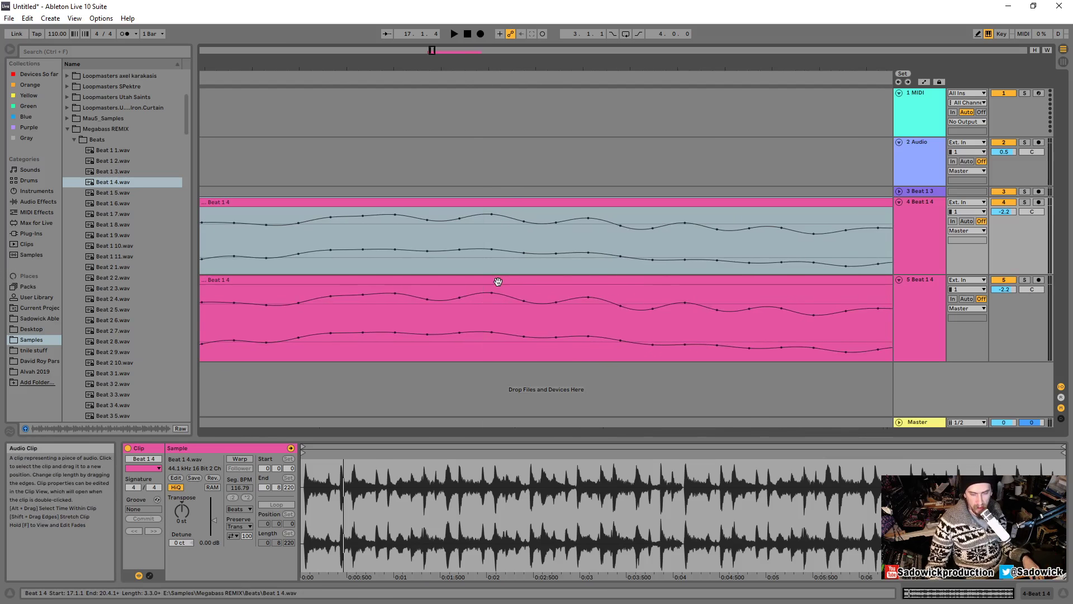
drag(498, 281, 522, 284)
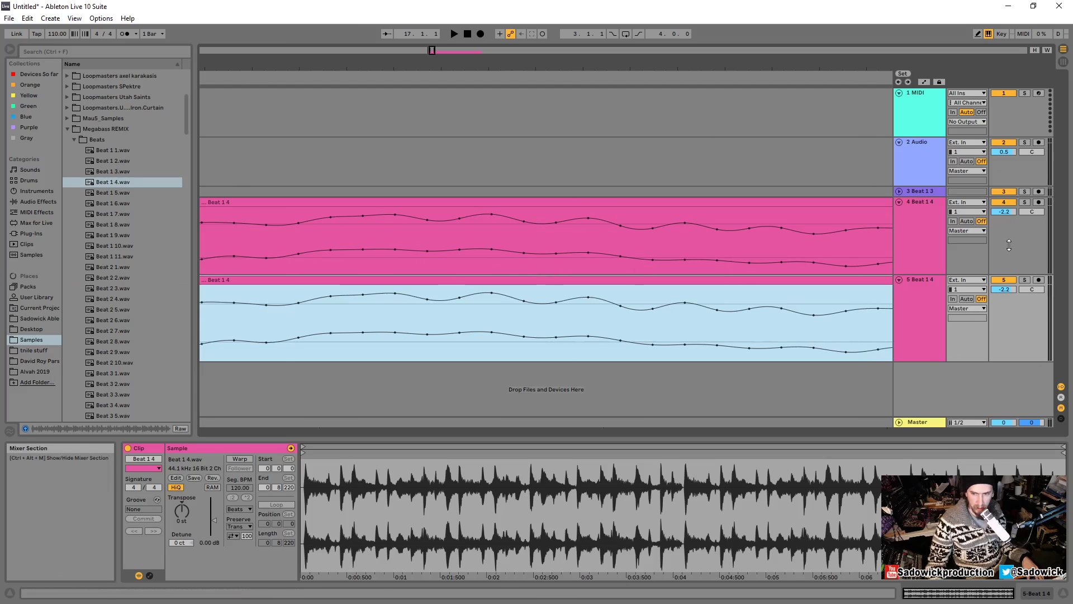
drag(1008, 247, 1014, 227)
click(1008, 317)
- Collapse the 1 MIDI and 2 Audio tracks and adjust the heights of both Beat 1 4 tracks around the first drum hit
mouse_move(512, 63)
mouse_down()
mouse_move(514, 120)
mouse_move(514, 84)
mouse_up()
drag(1045, 256, 1044, 323)
drag(1030, 185, 1014, 92)
drag(1013, 245, 1006, 235)
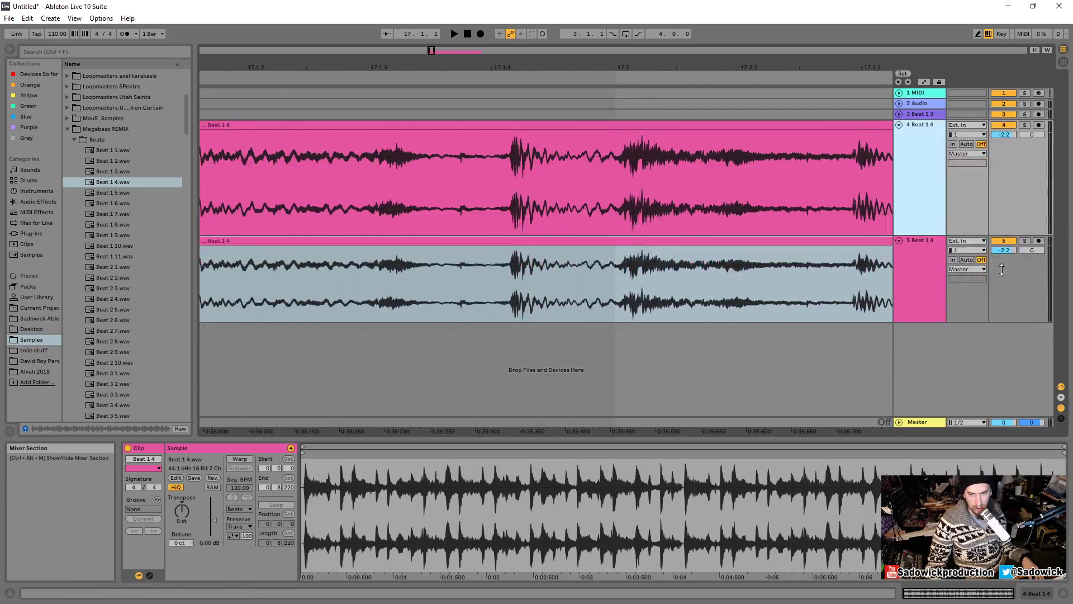
drag(1009, 322, 1010, 360)
drag(534, 66, 516, 173)
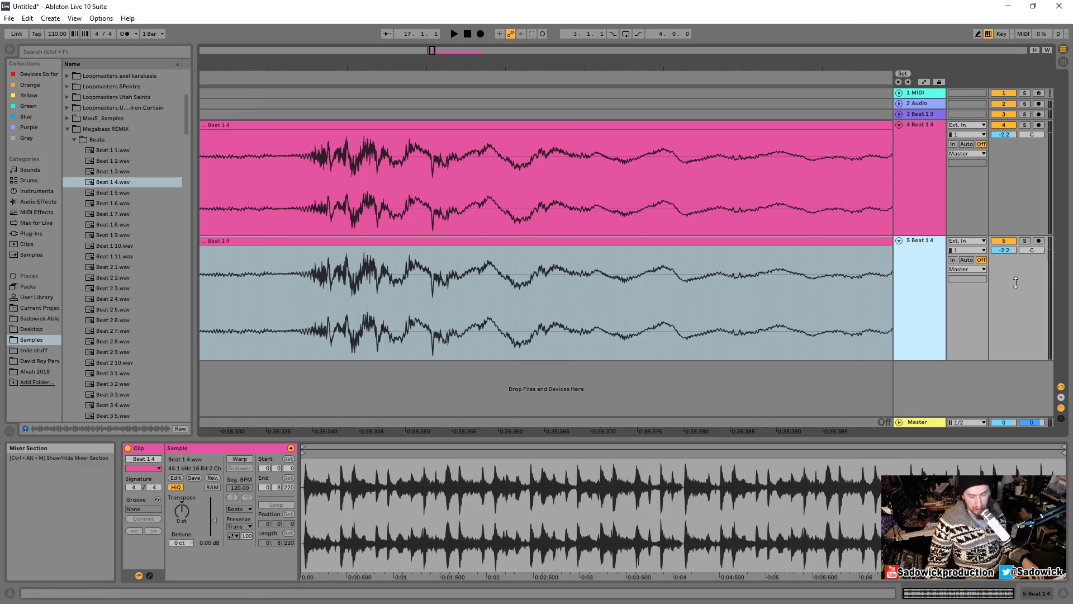
drag(1016, 283, 1017, 271)
drag(1015, 202, 1021, 173)
click(1025, 263)
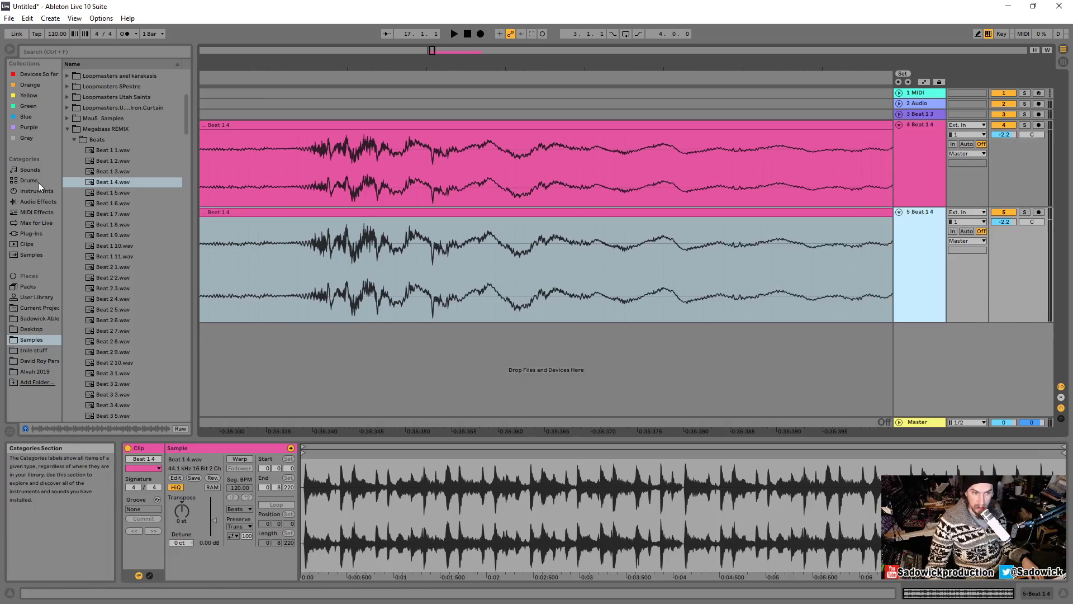
- Add a Utility effect to track 5 and invert the phase of its left and right channels
click(31, 205)
click(109, 320)
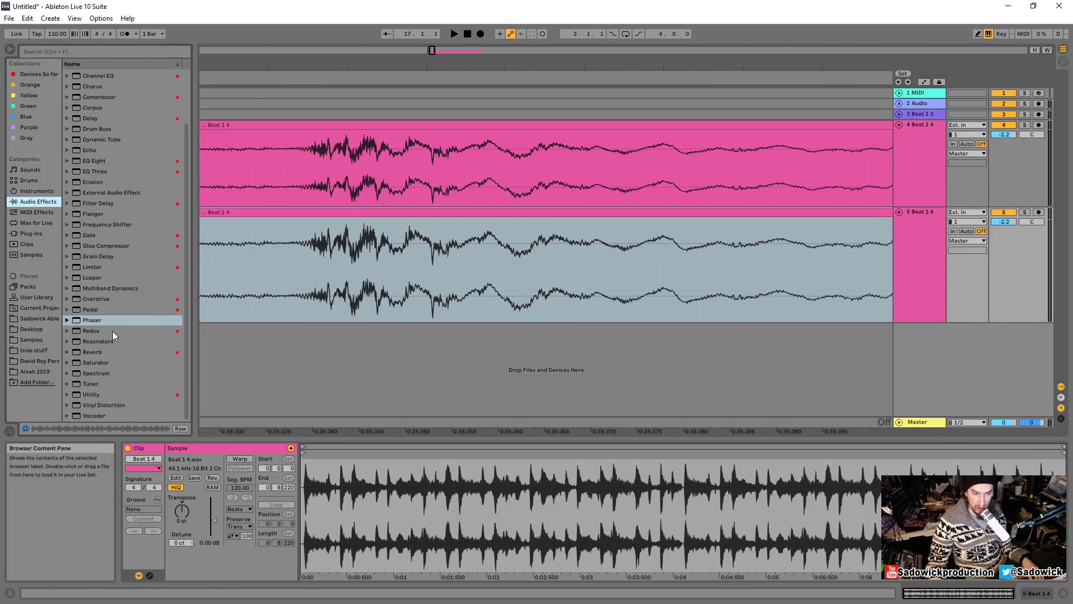
drag(93, 395, 101, 389)
drag(399, 270, 398, 269)
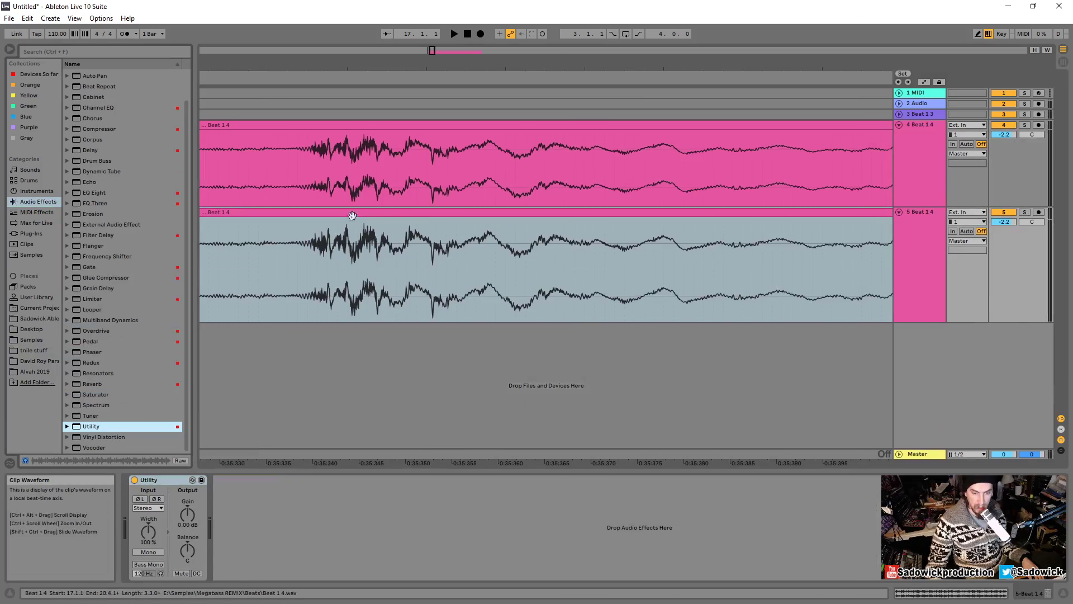
click(360, 226)
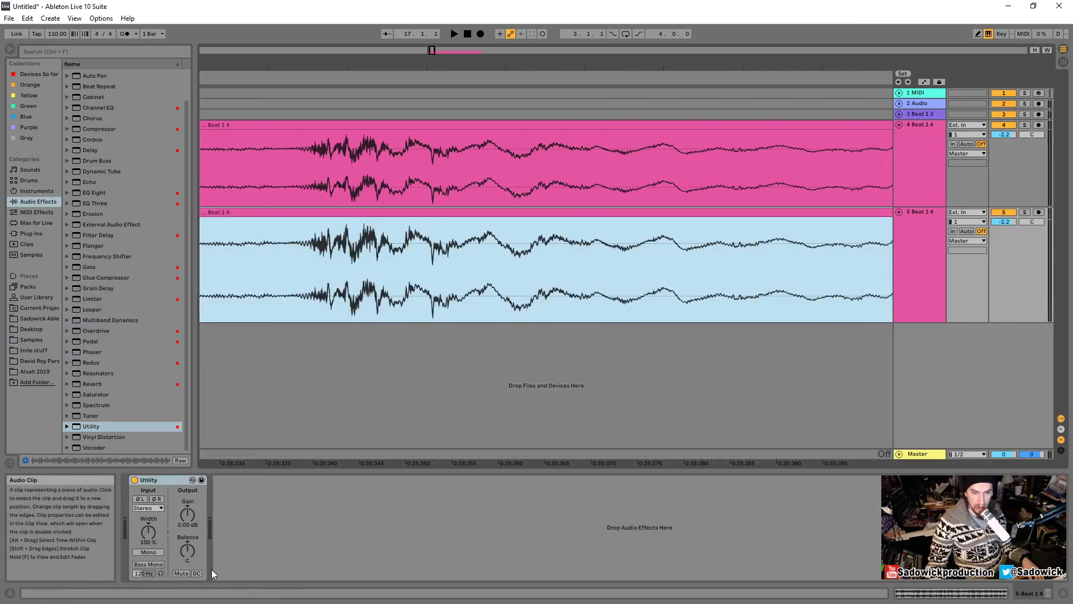
click(139, 499)
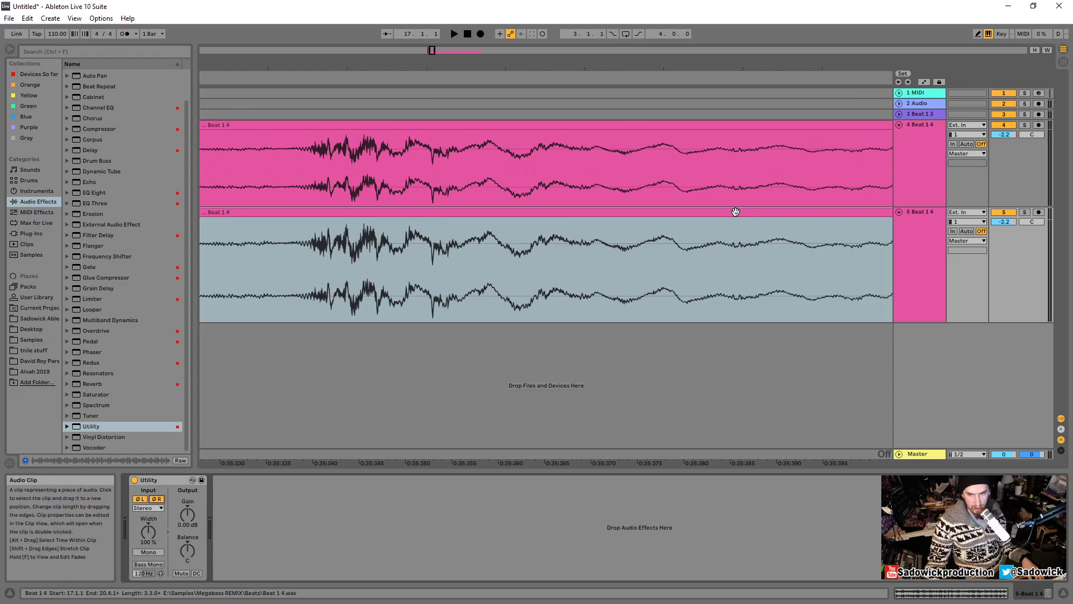
click(727, 212)
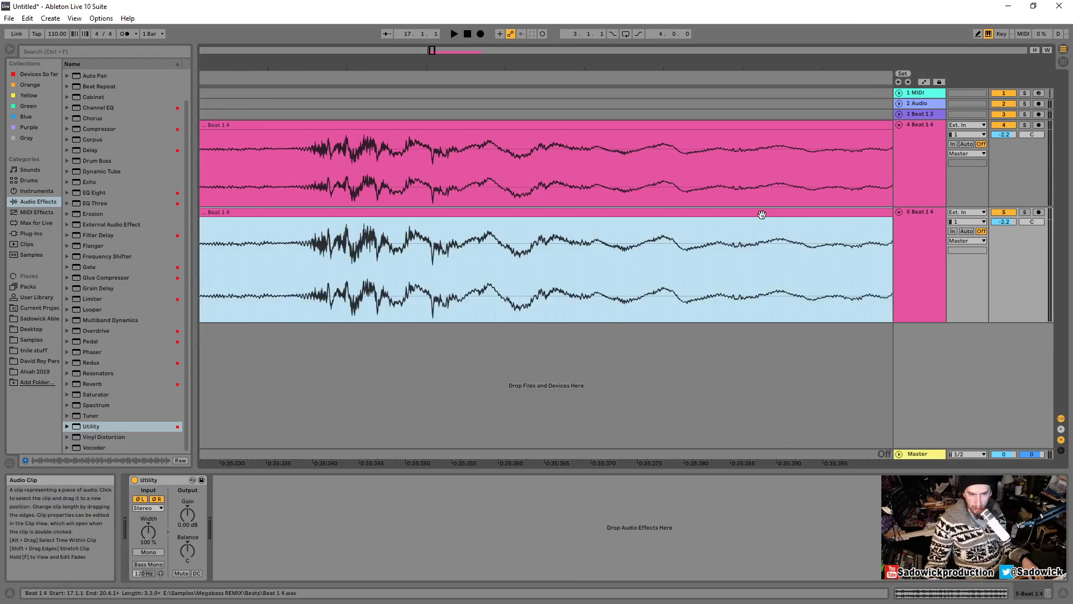
- Freeze and flatten track 5 to render the phase inversion into its clip
right_click(917, 213)
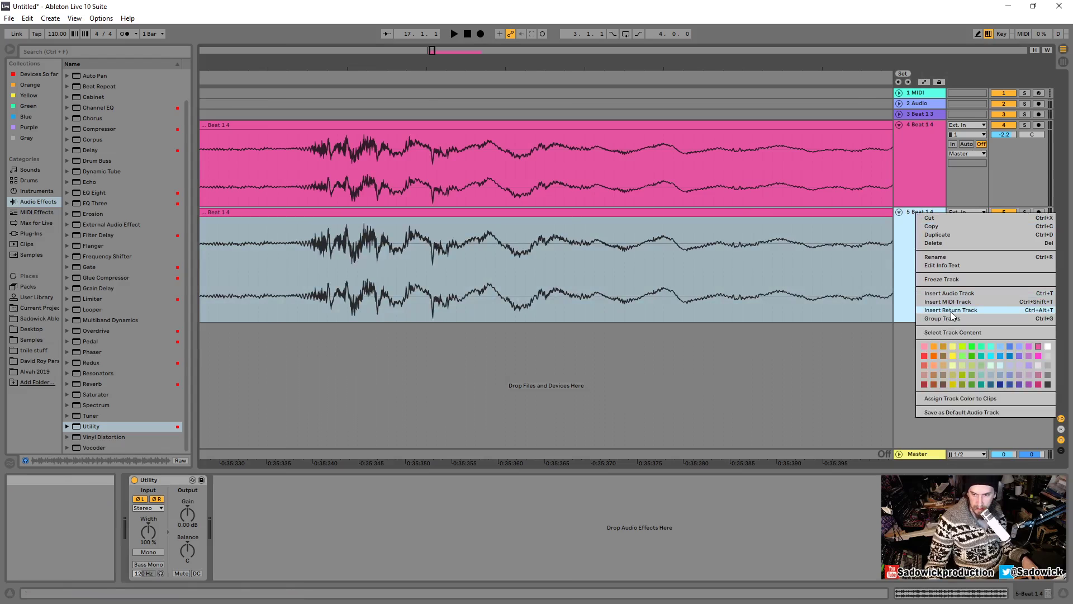
click(942, 279)
right_click(915, 212)
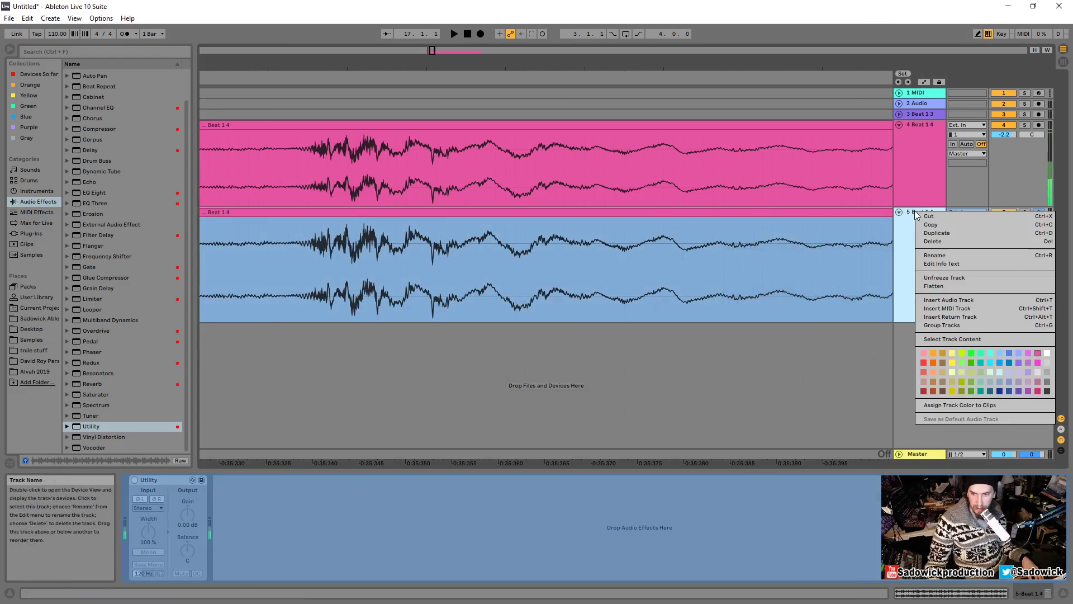
click(933, 285)
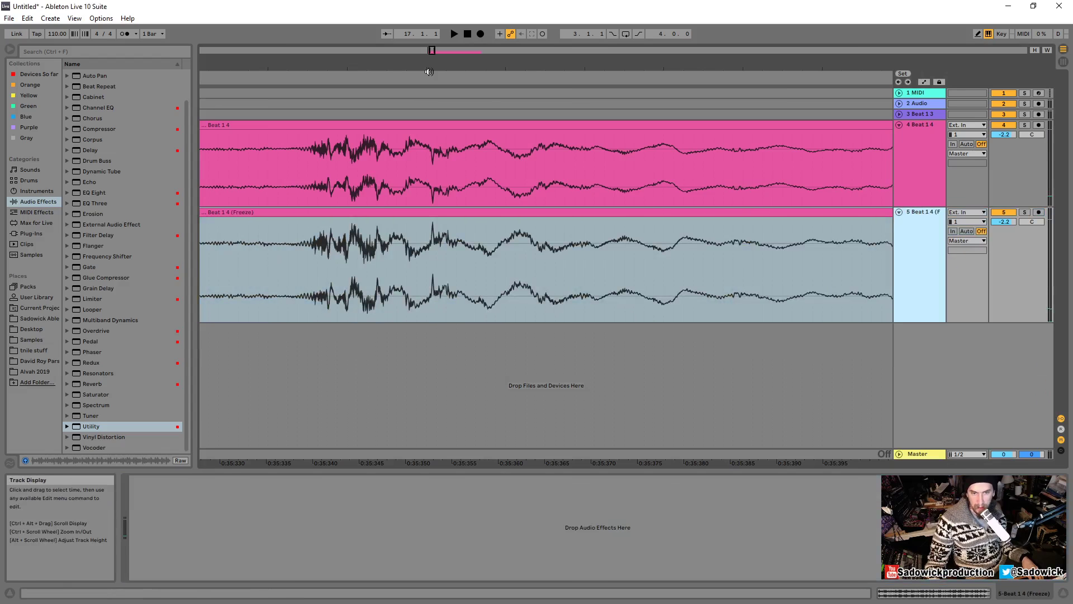
- Increase the heights of both Beat 1 4 tracks and compare the peak near 0:35:353 at sample level
drag(429, 71, 467, 136)
drag(1035, 207, 1035, 307)
drag(1025, 418, 1028, 405)
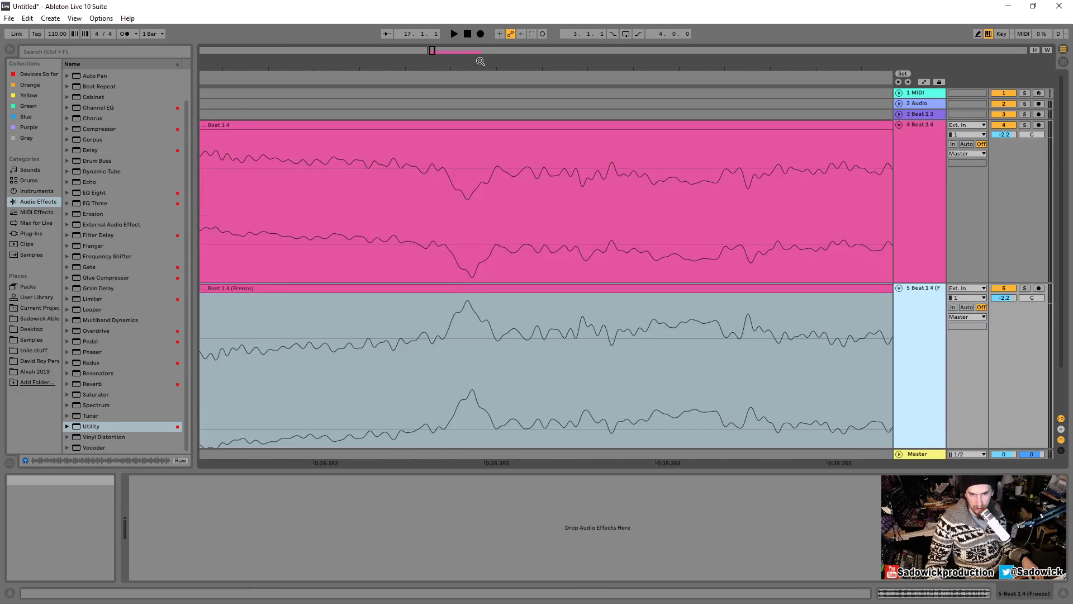
drag(474, 62, 469, 153)
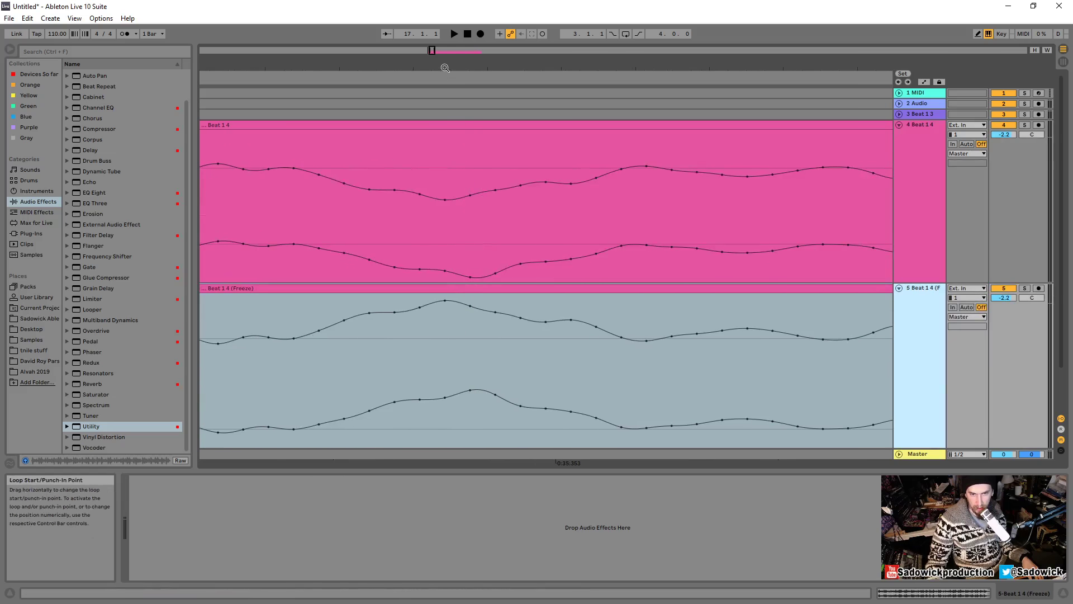
drag(464, 67, 445, 58)
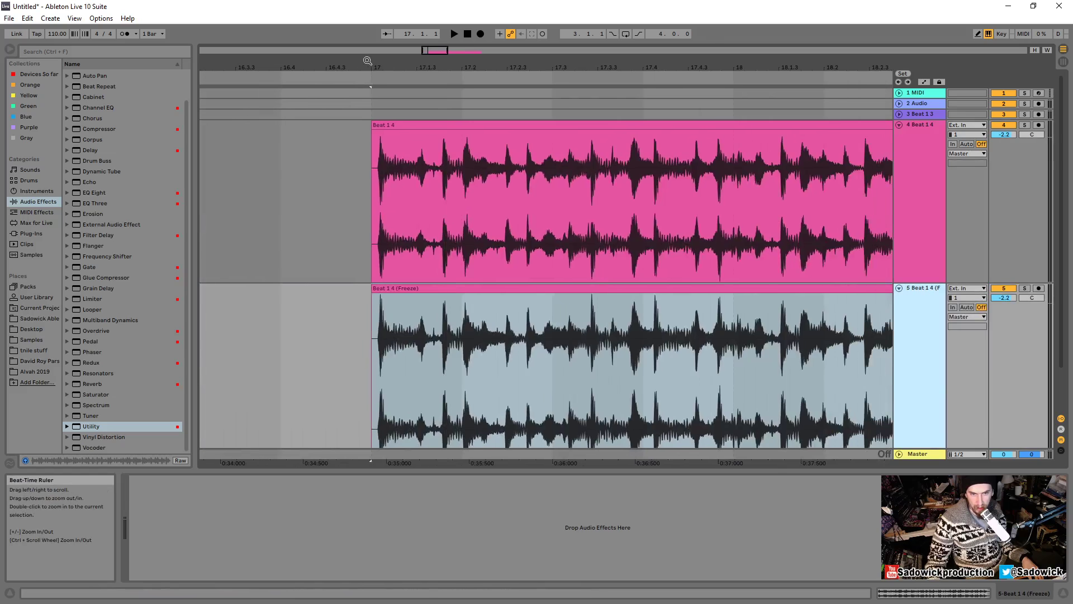
- Examine the beginning of both Beat 1 4 clips at bar 17, selecting the clip on track 4
drag(367, 61, 367, 107)
drag(874, 59, 281, 58)
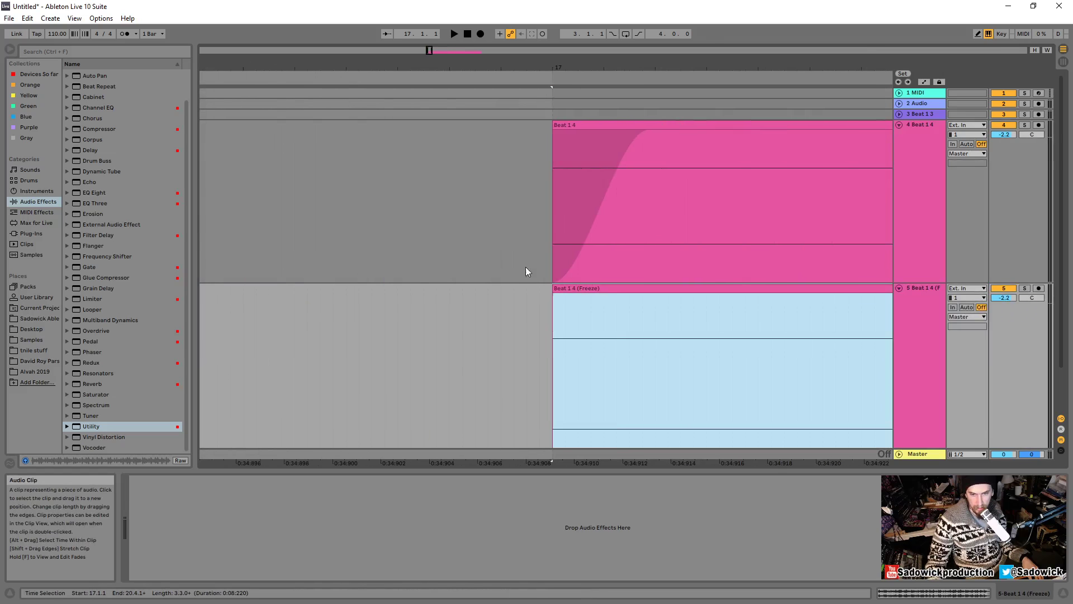
click(625, 125)
drag(657, 61, 352, 42)
- Select a narrow time range around the small peak near 0:35:264 across both Beat 1 4 tracks
drag(479, 61, 590, 83)
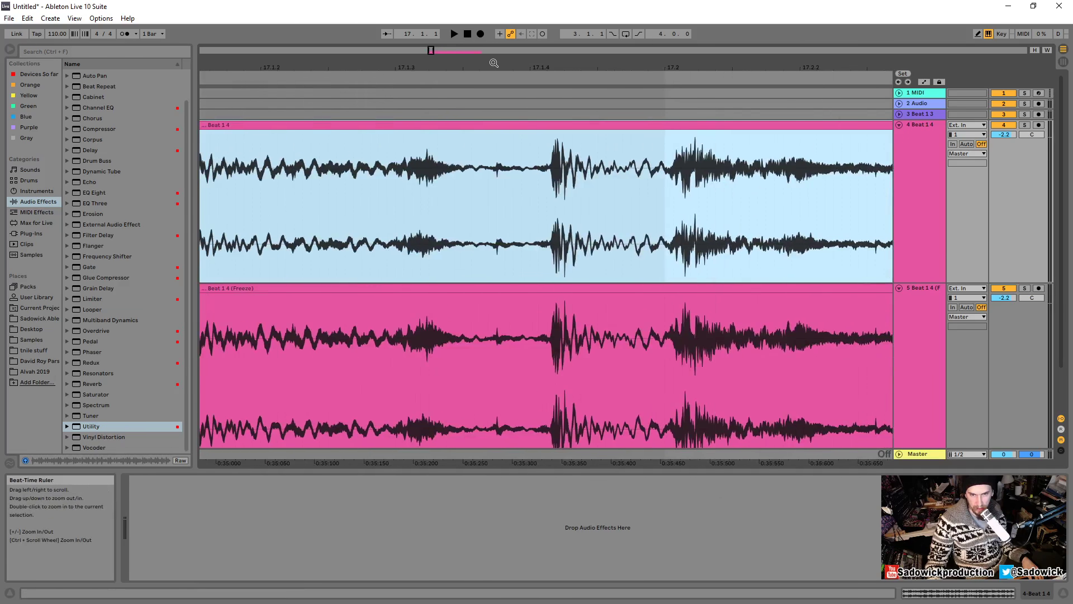
drag(493, 63, 564, 83)
drag(481, 321, 471, 193)
drag(469, 105, 479, 322)
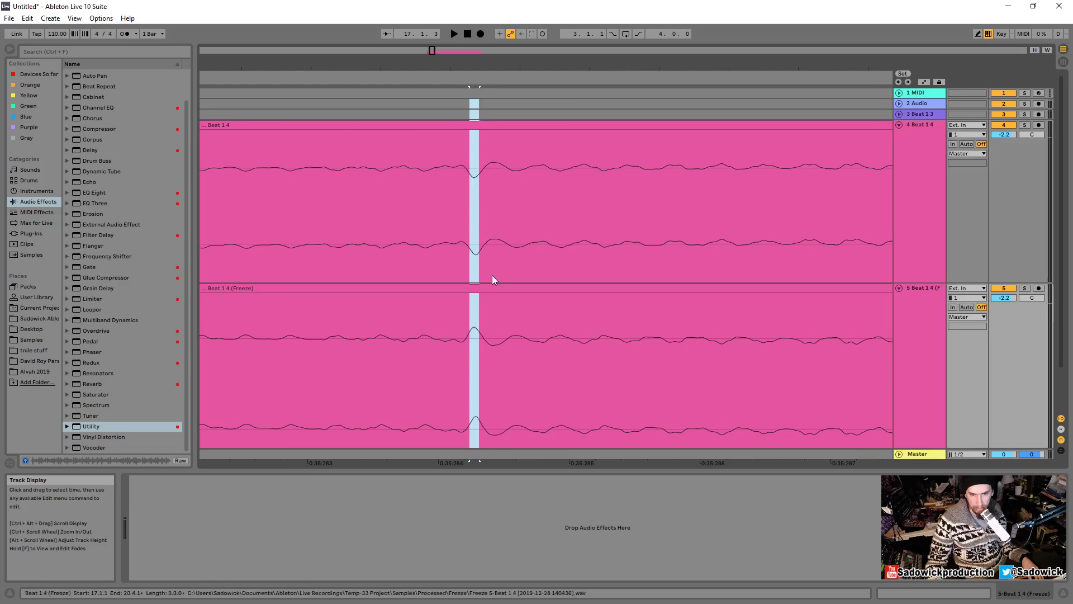
- Bring the whole clips into view and play both Beat 1 4 tracks together from bar 17
key(space)
drag(477, 67, 478, 30)
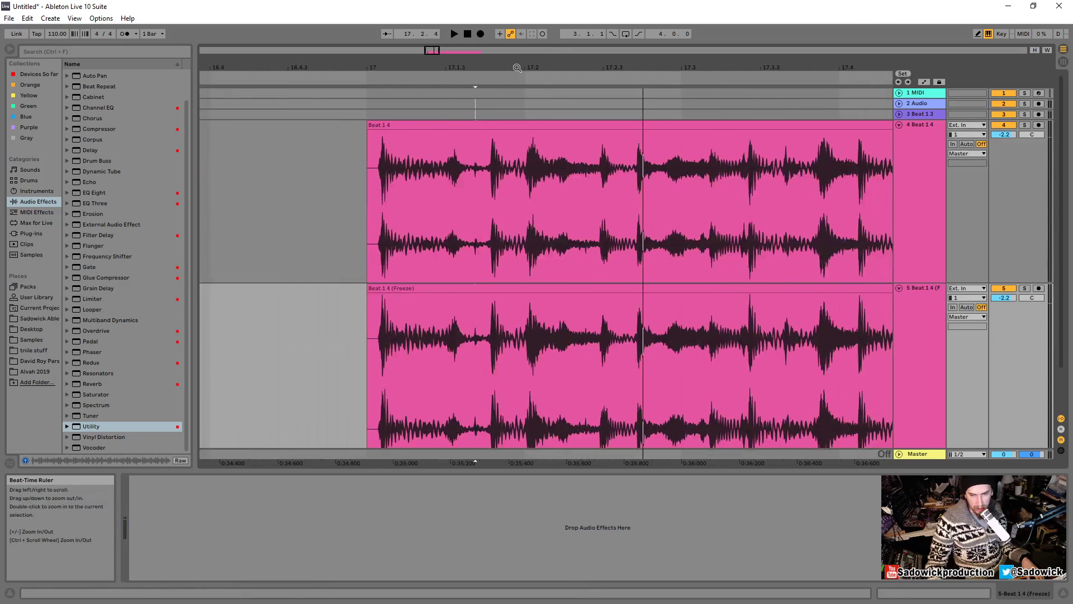
click(507, 126)
key(space)
key(space)
drag(528, 68, 401, 25)
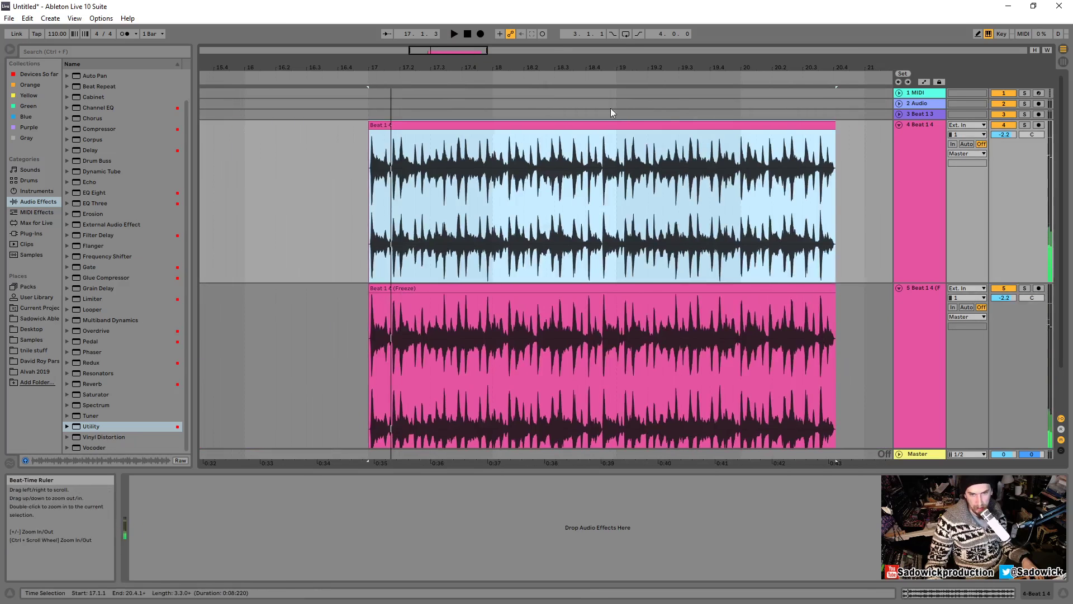
key(space)
- Reduce the height of track 4 and deactivate track 5 to hear track 4 on its own
drag(1031, 282, 1030, 178)
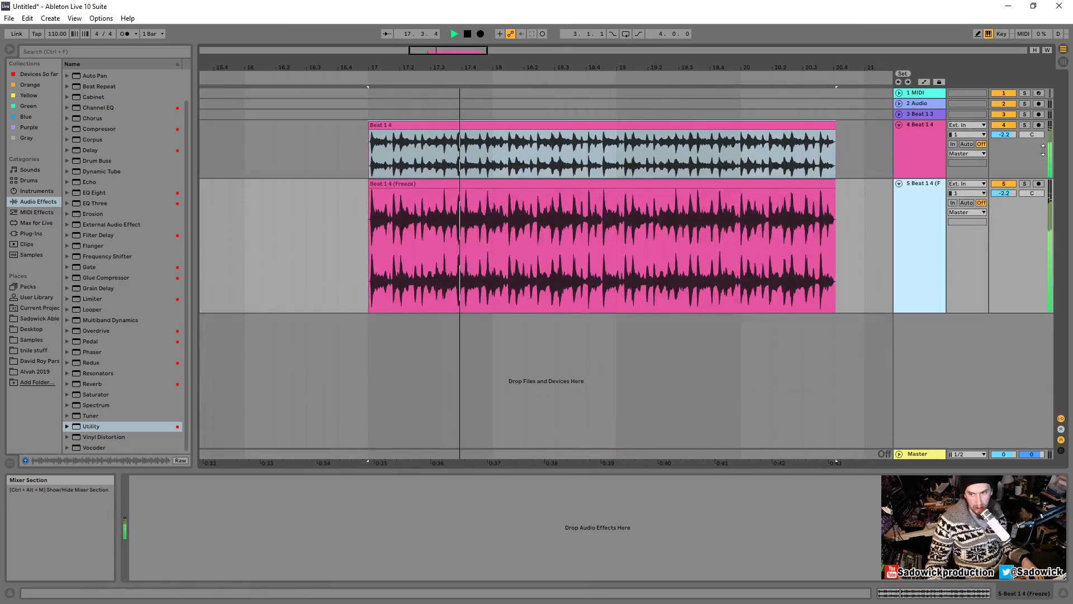
key(space)
click(1008, 184)
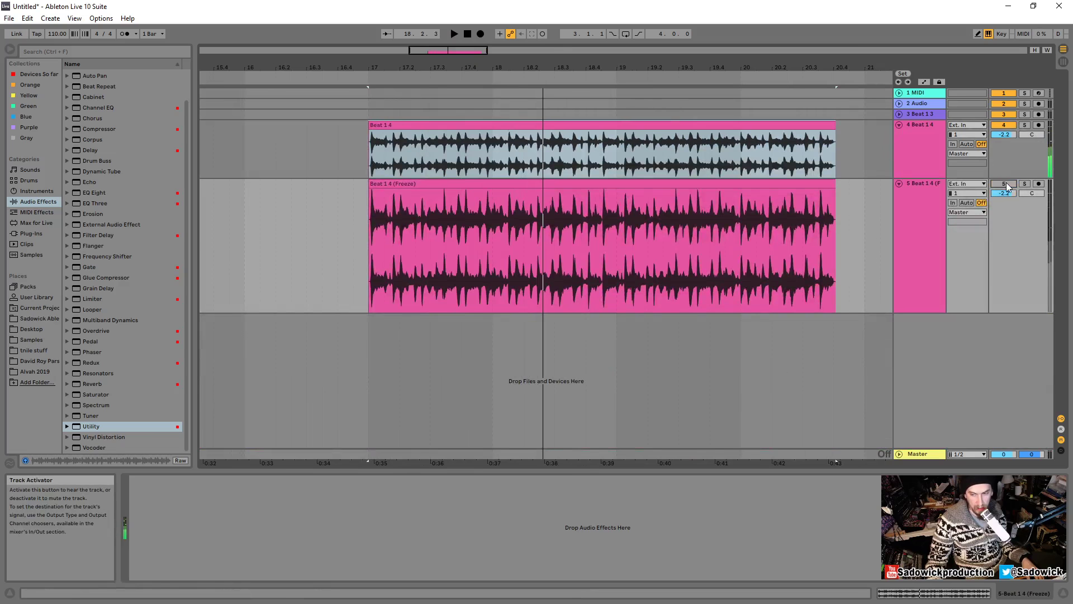
key(space)
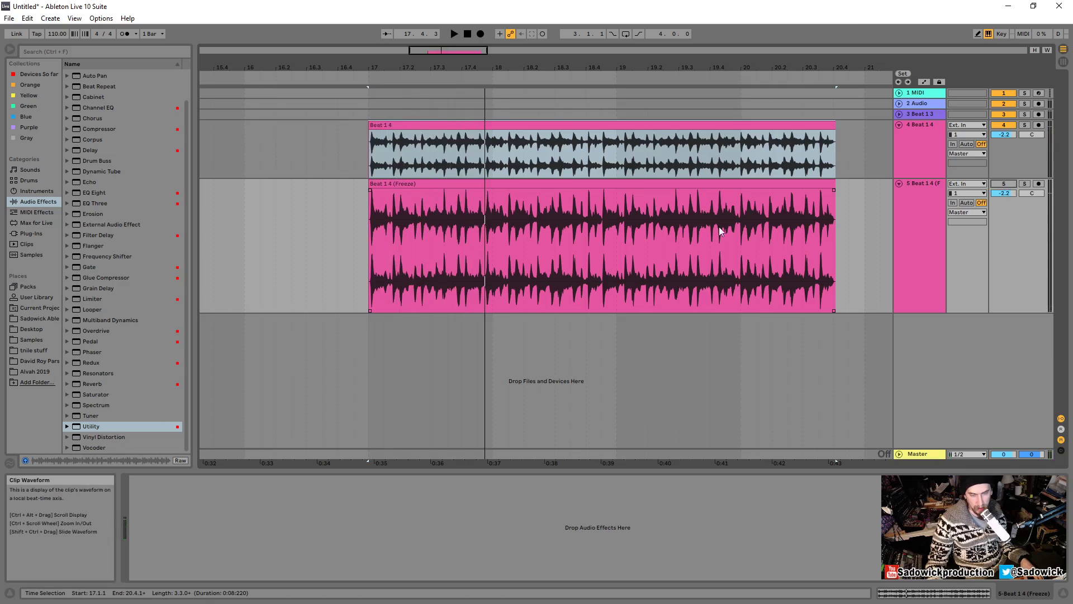
- Play the clips again while switching track 5 off and on, leaving it active before stopping playback
click(1008, 184)
key(space)
click(1005, 185)
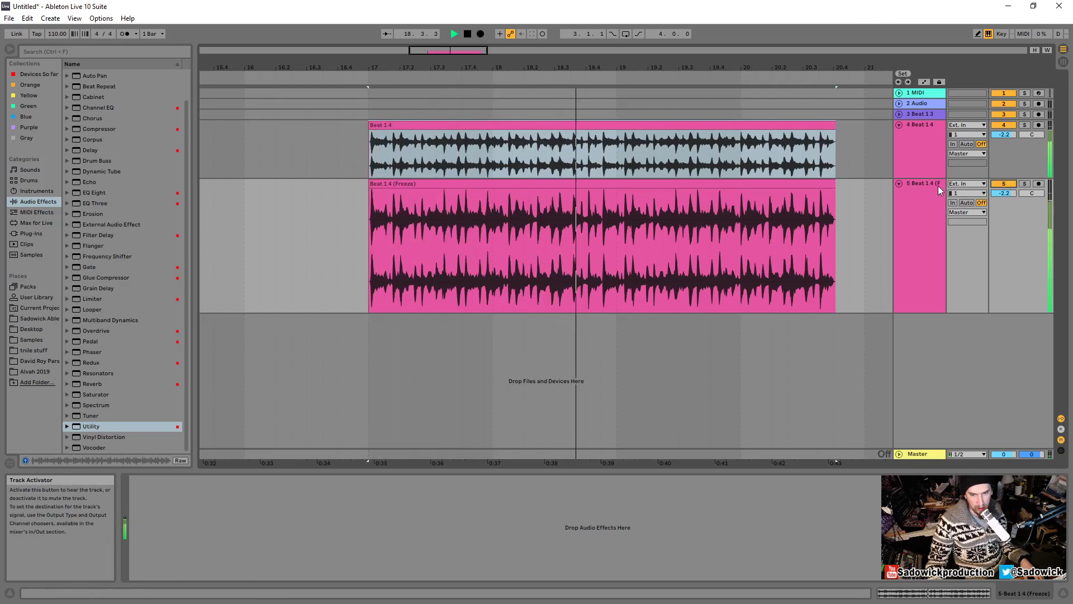
key(space)
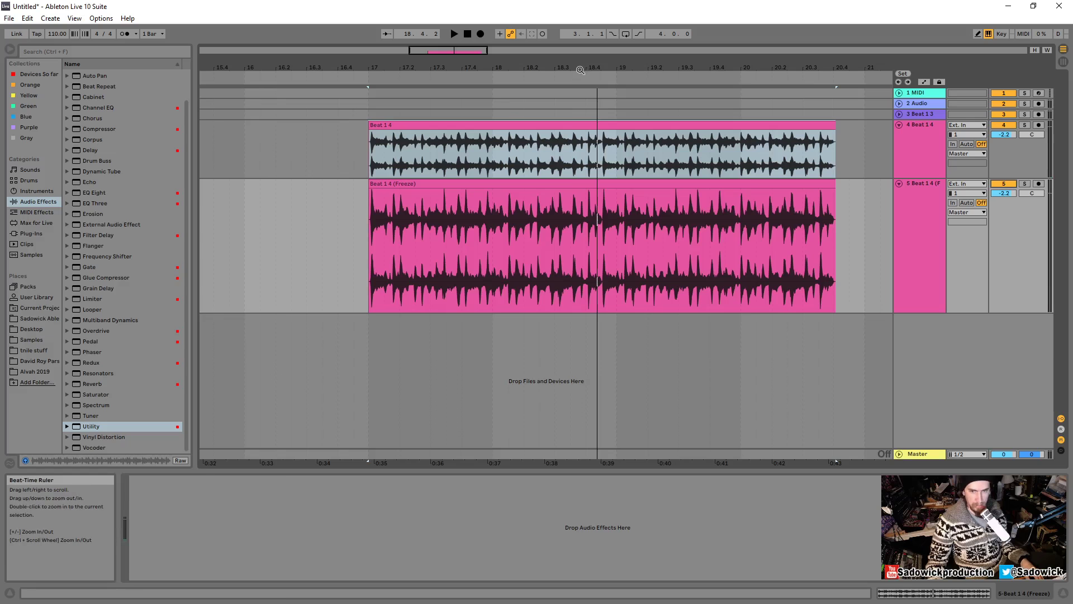
- Examine the waveforms near 0:38:778, adjusting the track heights so that track 5 is taller than track 4
drag(578, 63, 574, 168)
drag(423, 66, 358, 162)
drag(1019, 178, 1018, 319)
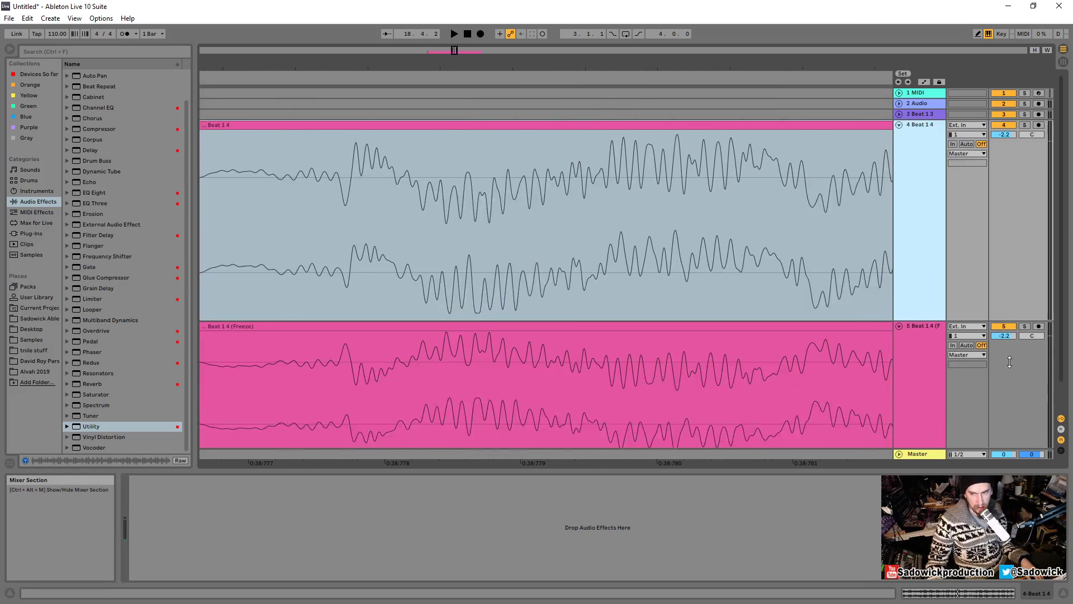
drag(1014, 447, 1014, 550)
drag(1020, 319, 1025, 217)
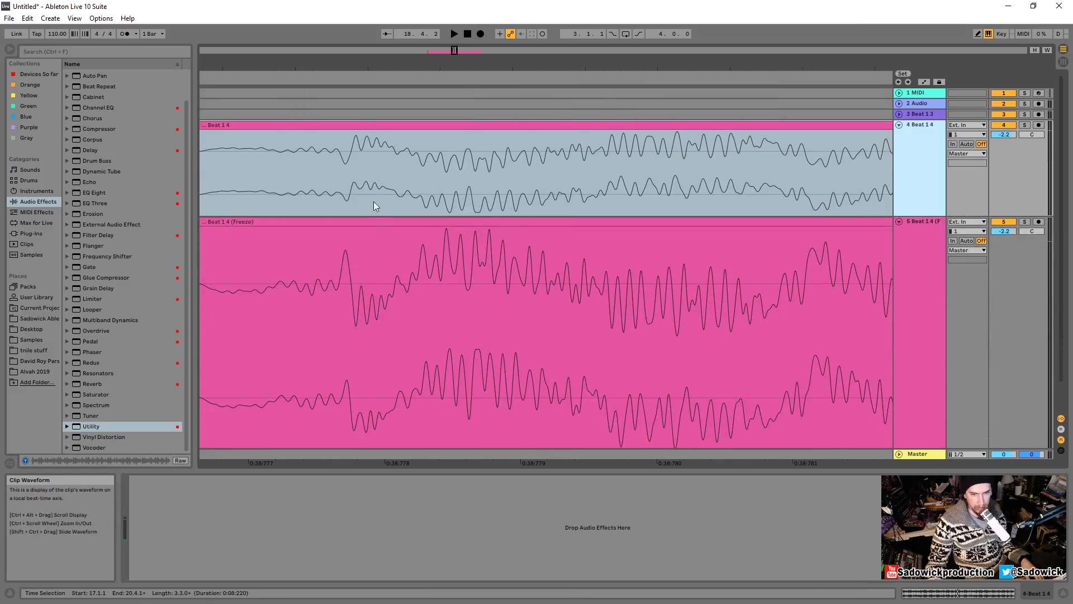
- Compare the peak just before 0:38:778 on both tracks at sample level, selecting the clip on track 5
mouse_move(357, 68)
mouse_down()
mouse_move(357, 128)
mouse_move(468, 96)
mouse_up()
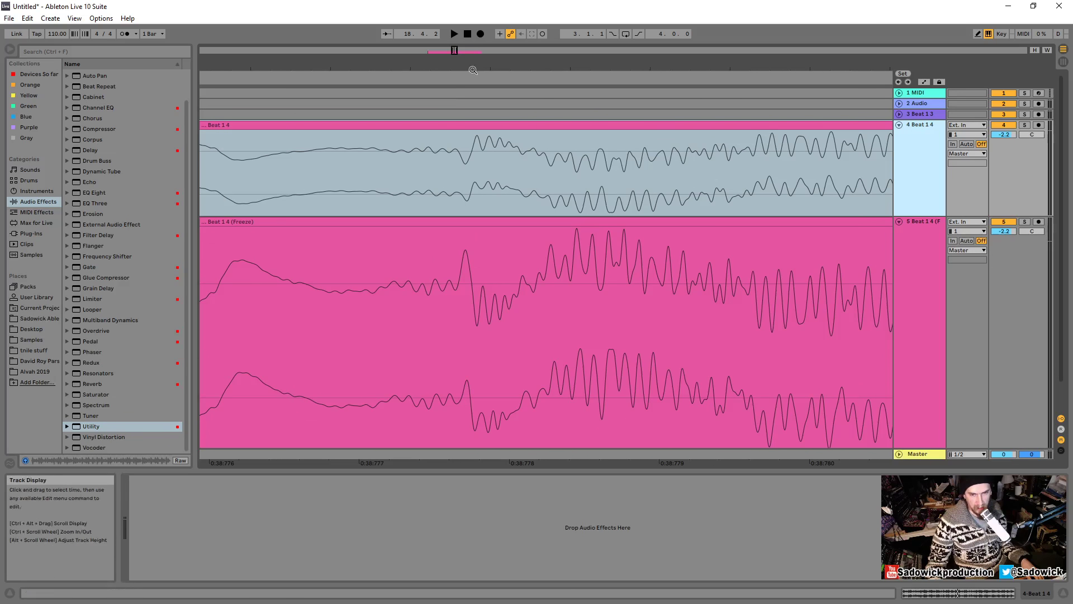
ctrl+scroll(471, 213, up, 4)
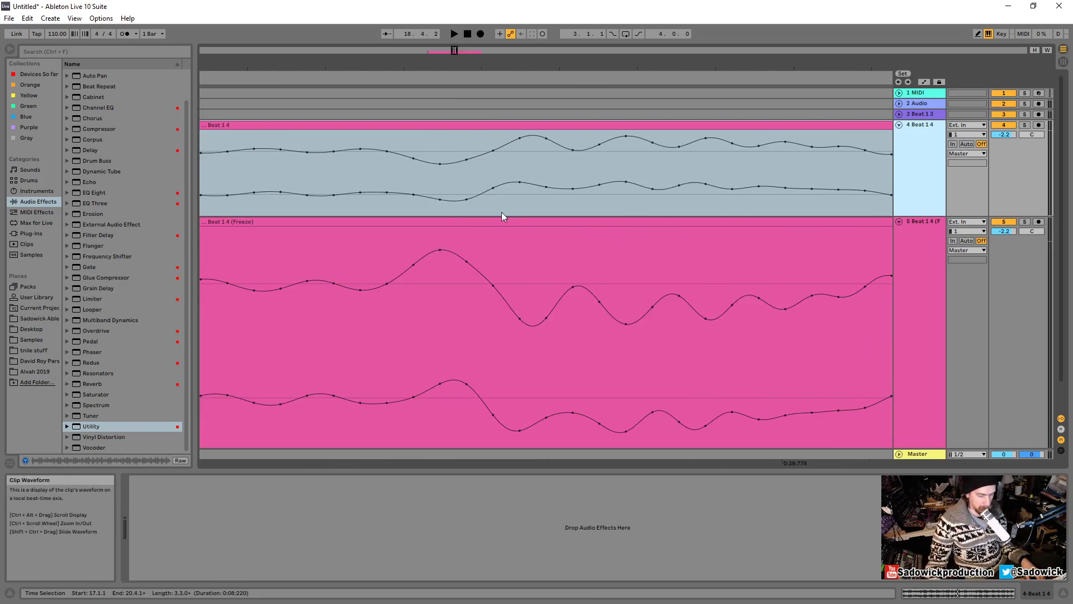
mouse_move(622, 86)
mouse_down()
mouse_move(505, 98)
mouse_move(494, 52)
mouse_up()
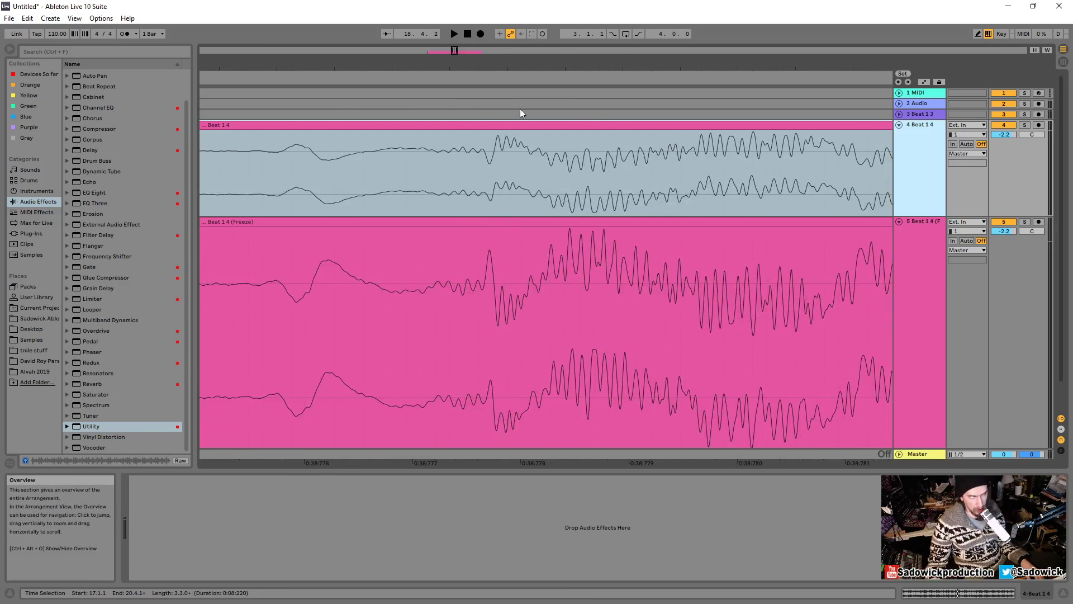
drag(488, 88, 503, 230)
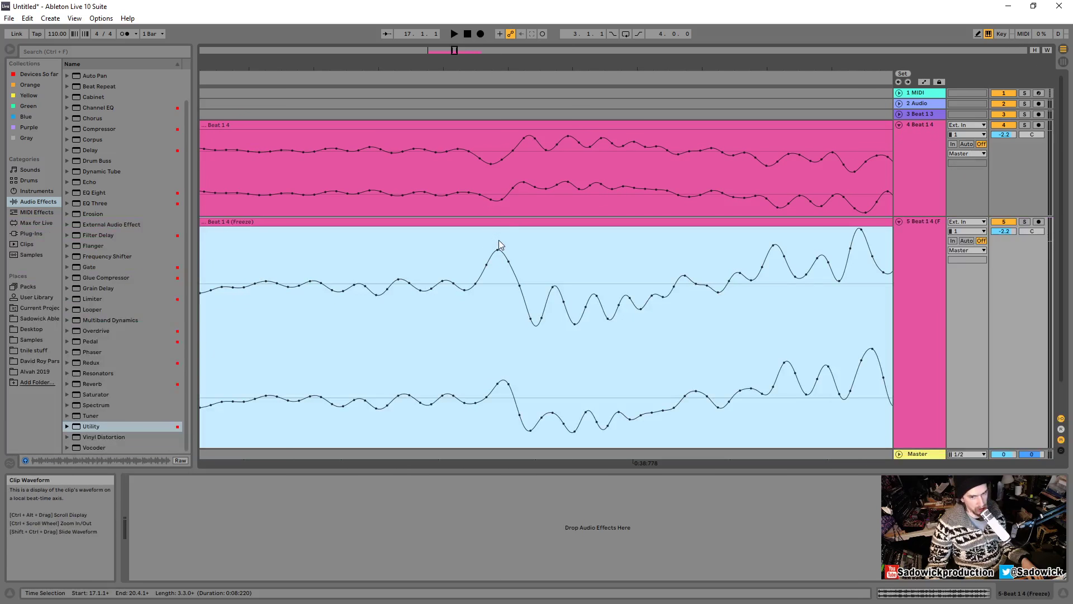
- Bring the full clips into view and check the Chorus, Flanger and Phaser devices on track 3, returning to track 5
drag(444, 68, 547, 25)
drag(306, 67, 328, 50)
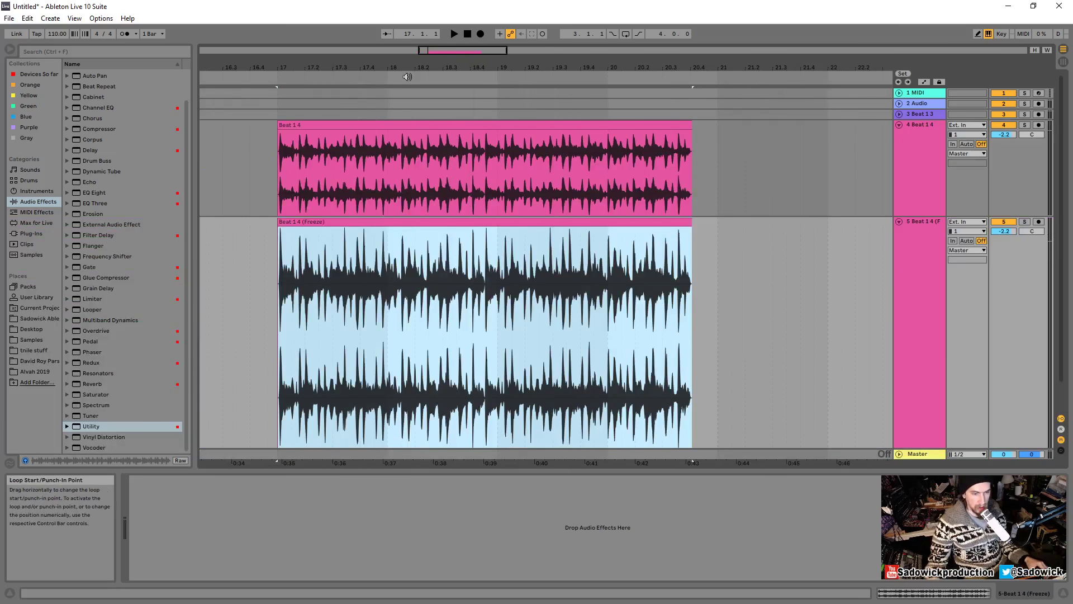
click(938, 114)
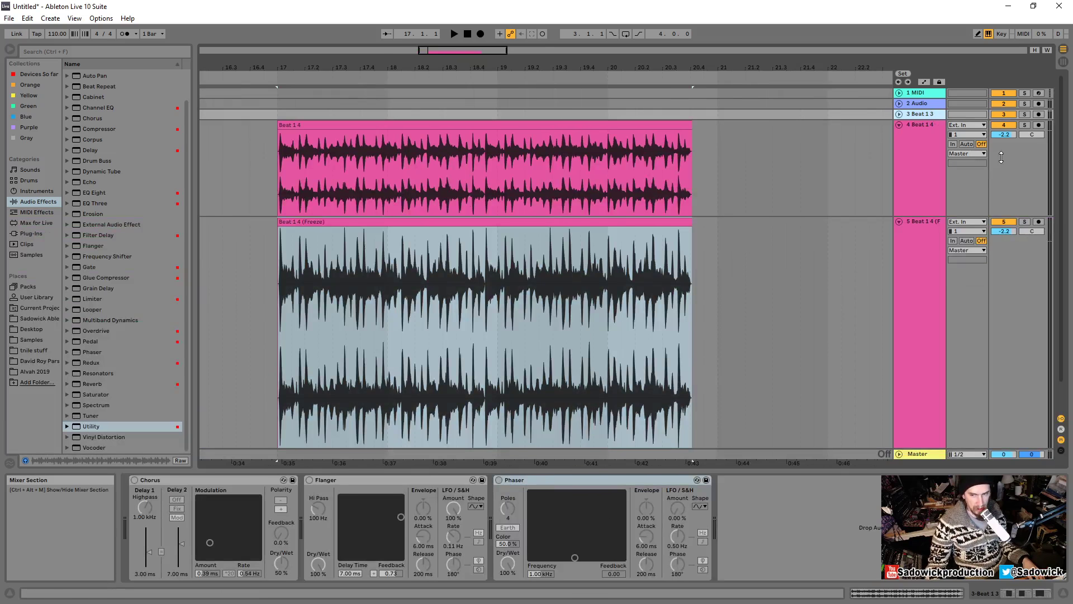
click(1021, 334)
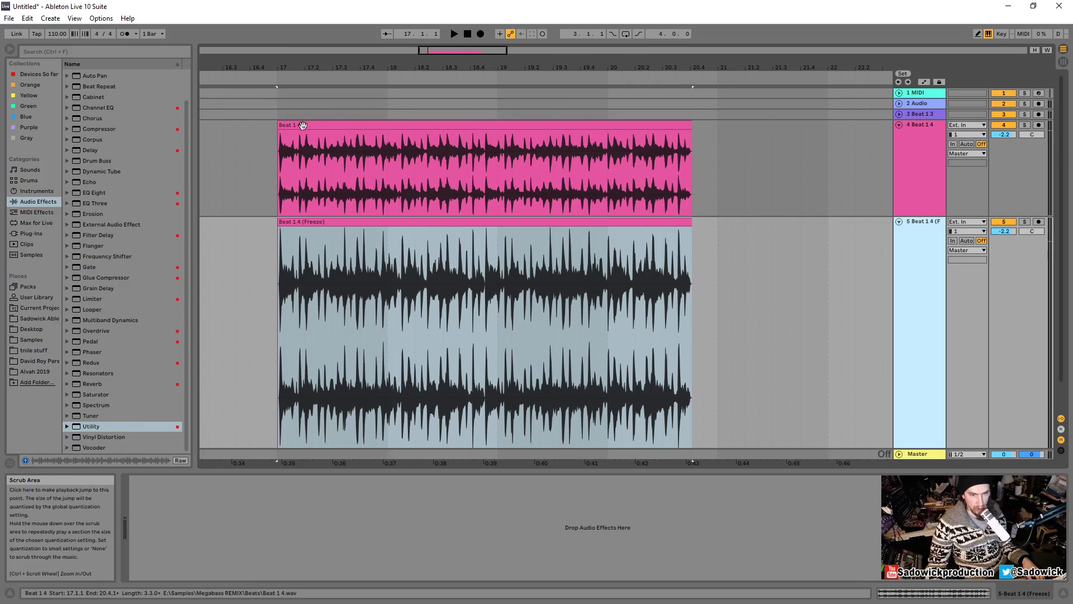
- Play both Beat 1 4 clips from bar 17 and inspect the waveforms around 0:38:270
click(474, 138)
key(space)
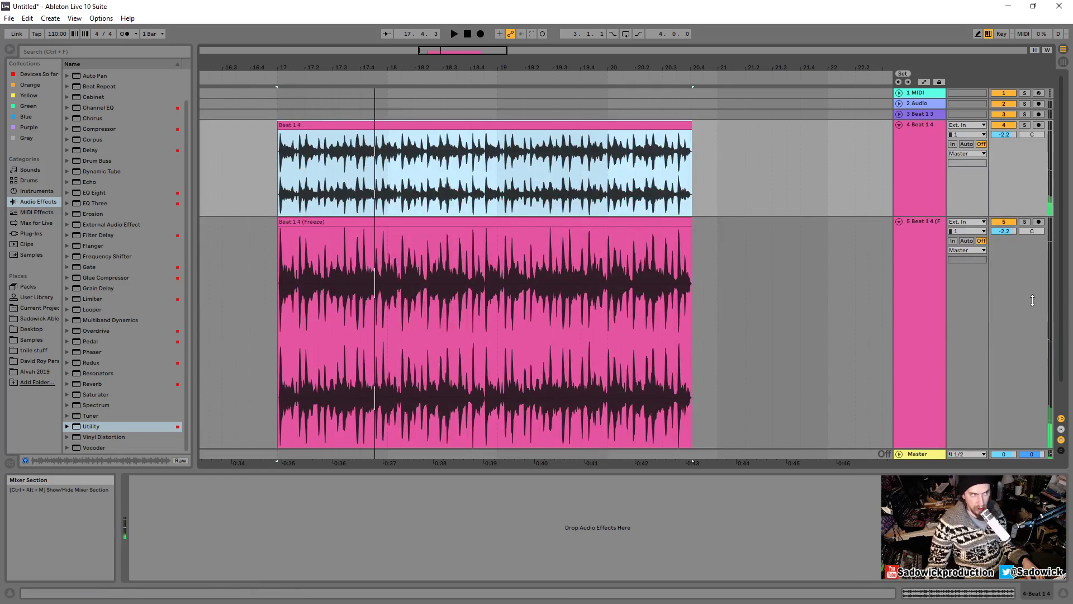
drag(434, 62, 450, 96)
drag(379, 66, 379, 98)
drag(379, 221, 401, 225)
key(space)
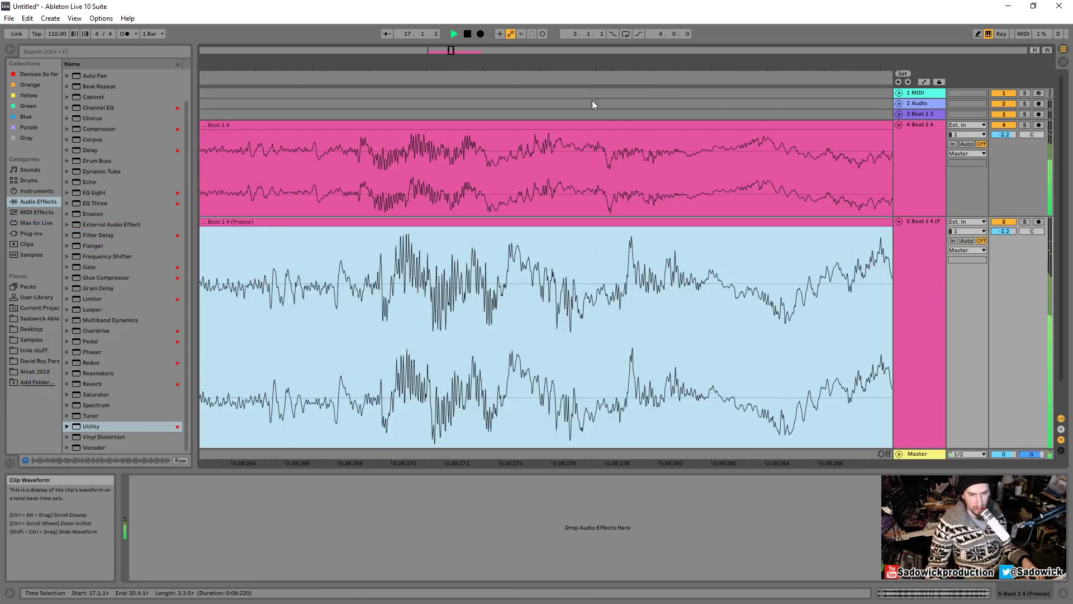
drag(463, 67, 464, 37)
key(space)
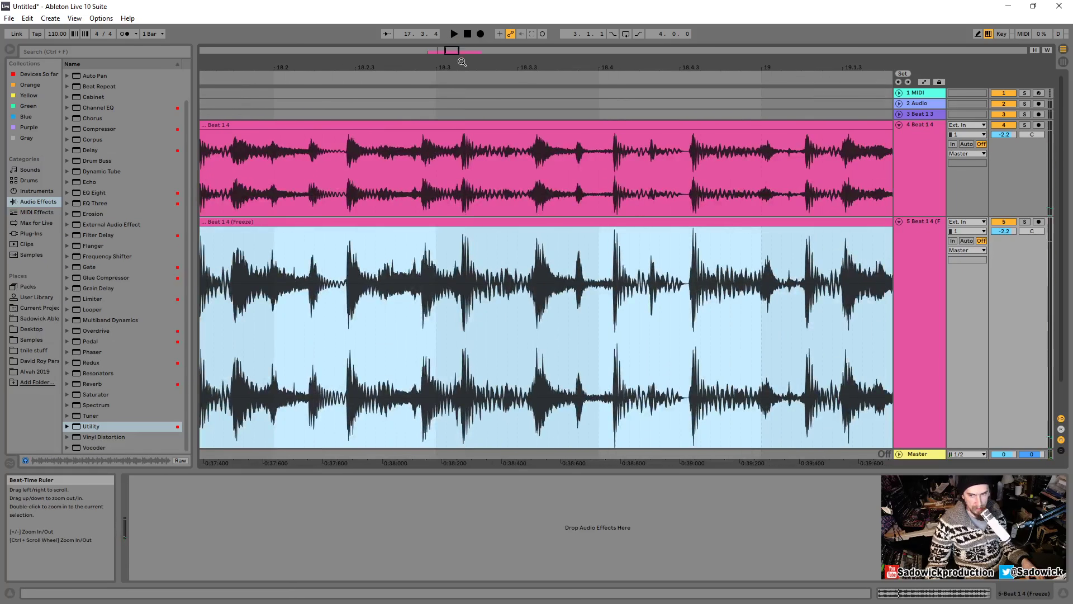
- Place the insert marker on the hit at 18.2.4 on track 4 and play both tracks from there
drag(463, 61, 462, 95)
click(387, 186)
key(space)
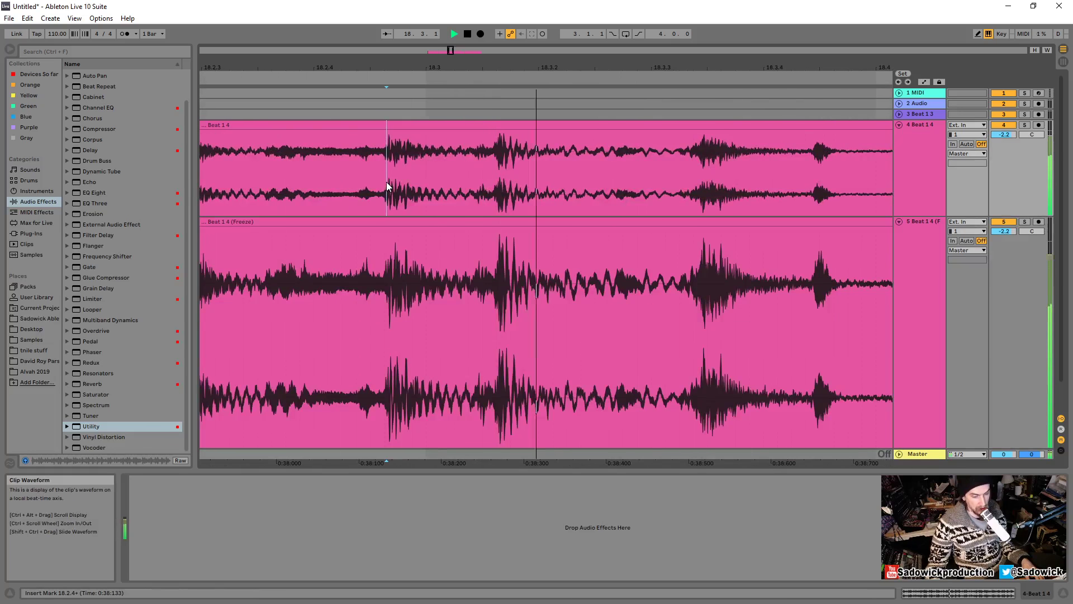
key(space)
- Delete the phase-inverted track 5 and adjust the height of track 4
drag(1023, 216, 1023, 149)
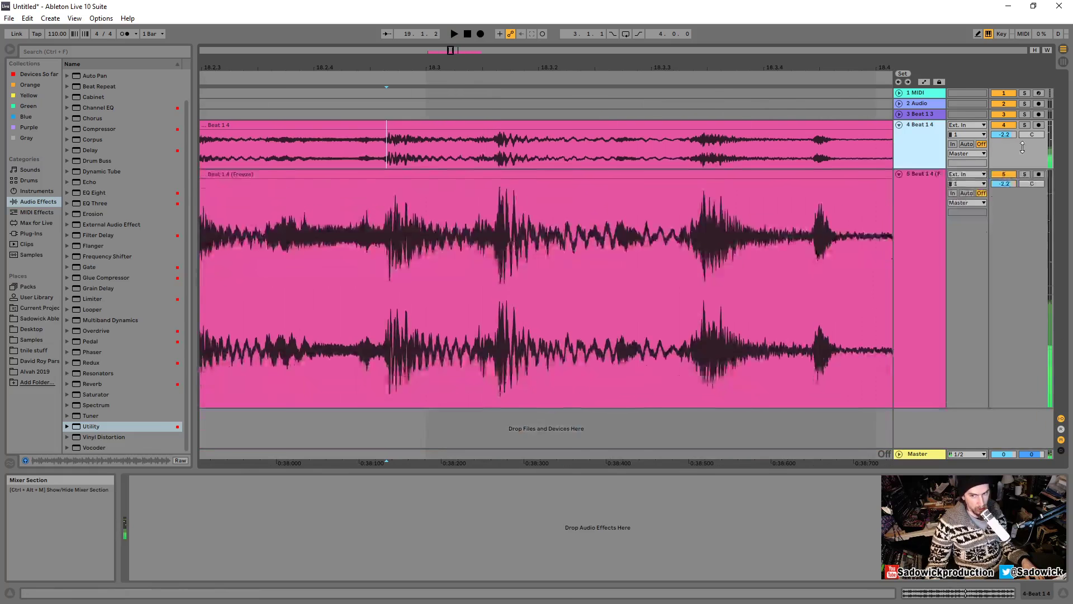
drag(1031, 408, 1034, 189)
drag(785, 69, 785, 54)
key(Delete)
drag(1003, 152, 1020, 188)
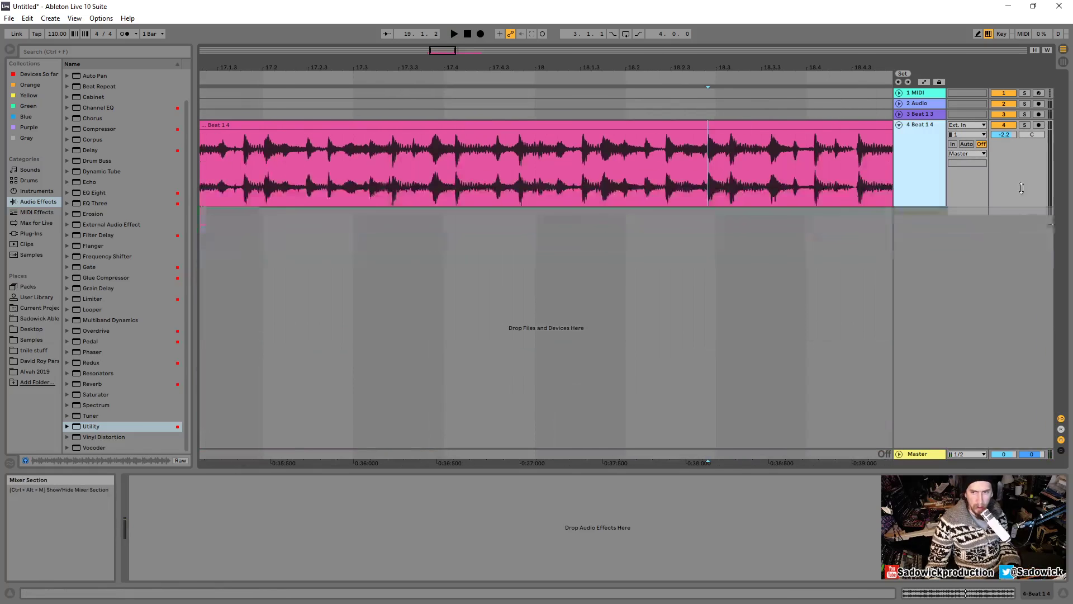
- Select the remaining Beat 1 4 clip on track 4 and play it from bar 17
drag(446, 68, 446, 28)
click(439, 125)
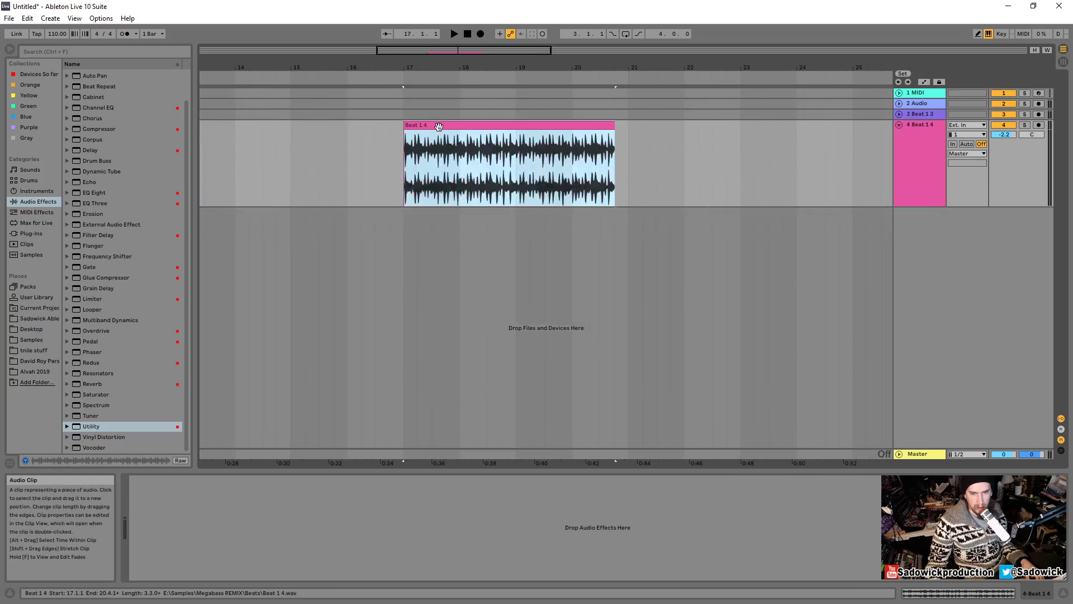
key(space)
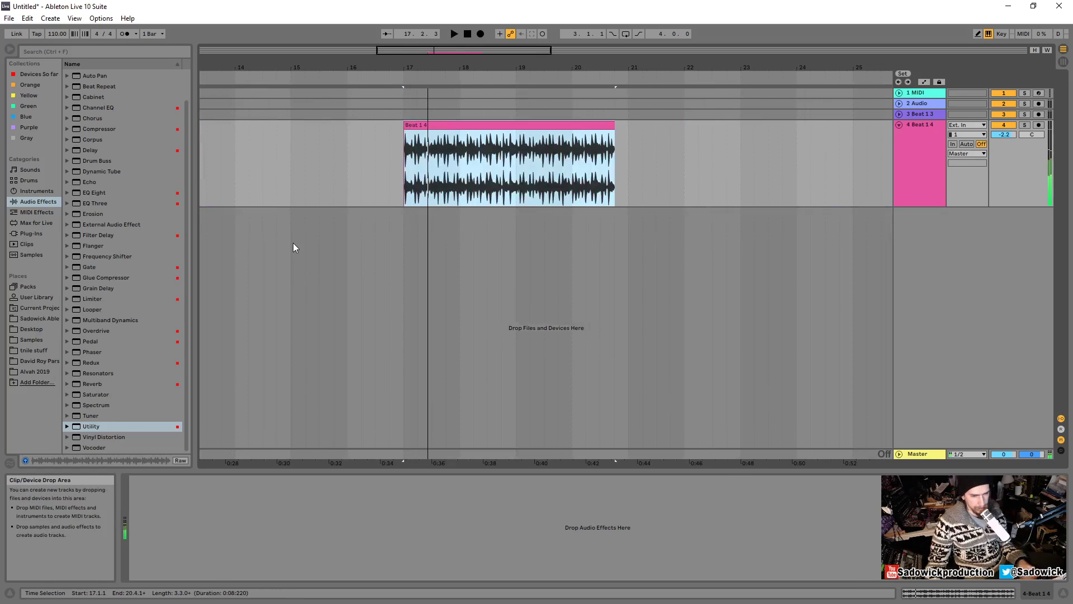
- Add a Delay effect to track 4, set to Time mode at 1.00 ms with 0% feedback, and play the clip through it
click(89, 150)
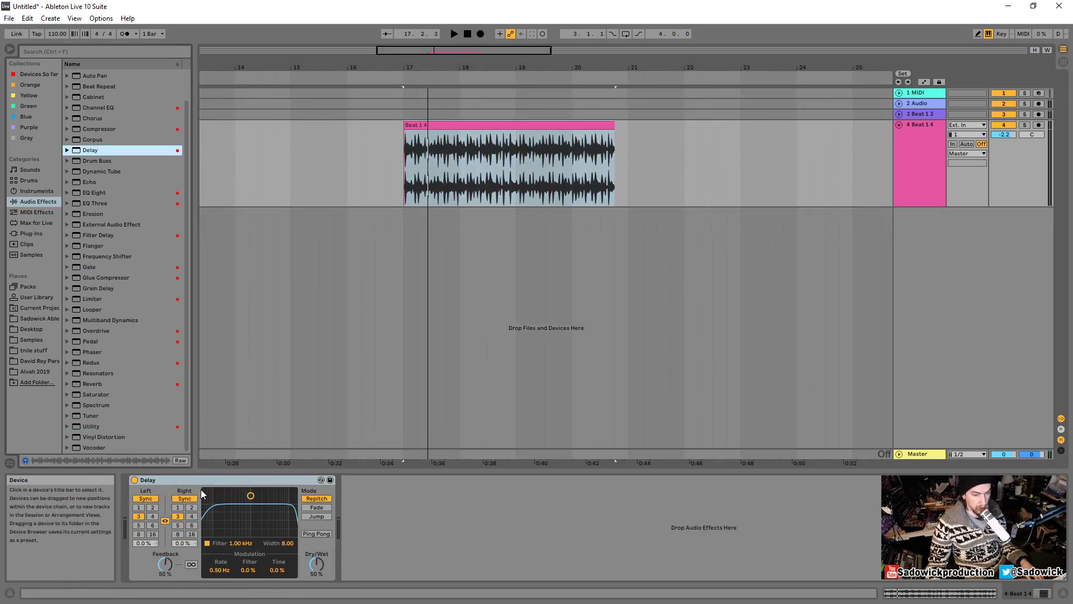
click(146, 499)
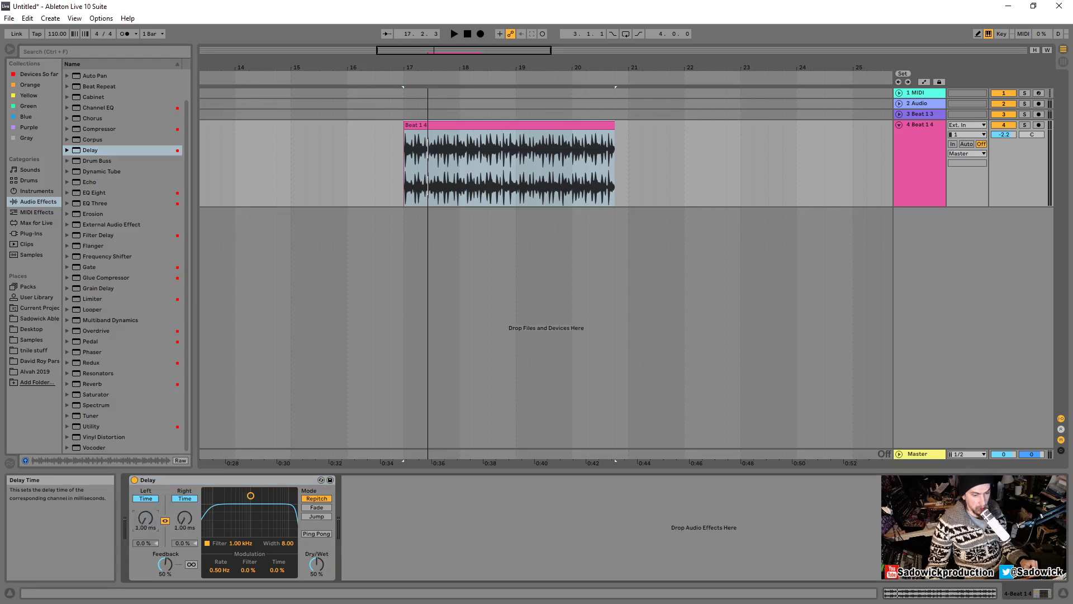
click(149, 499)
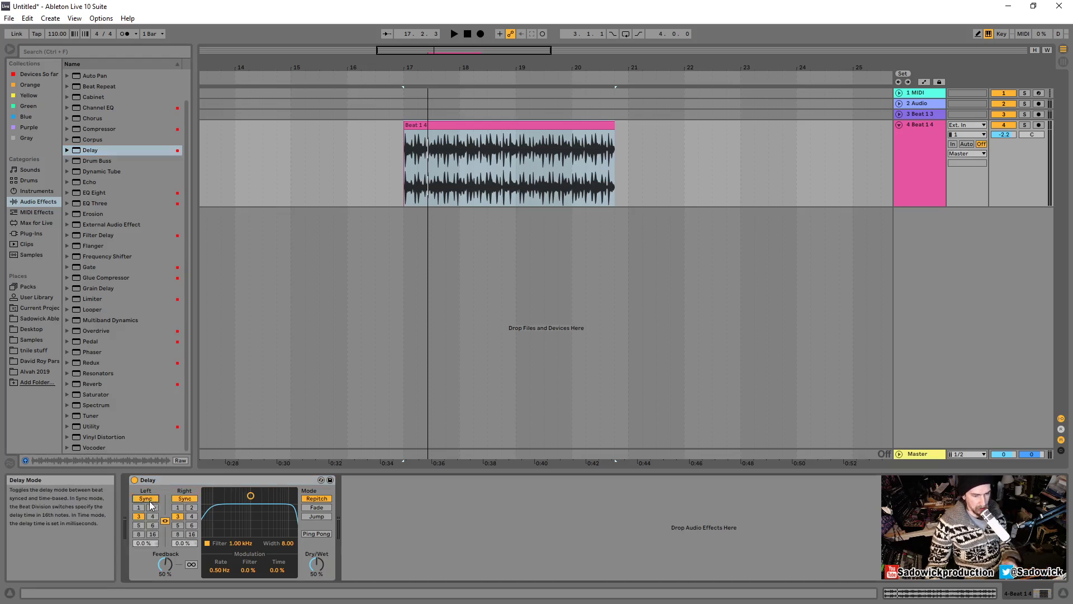
click(149, 499)
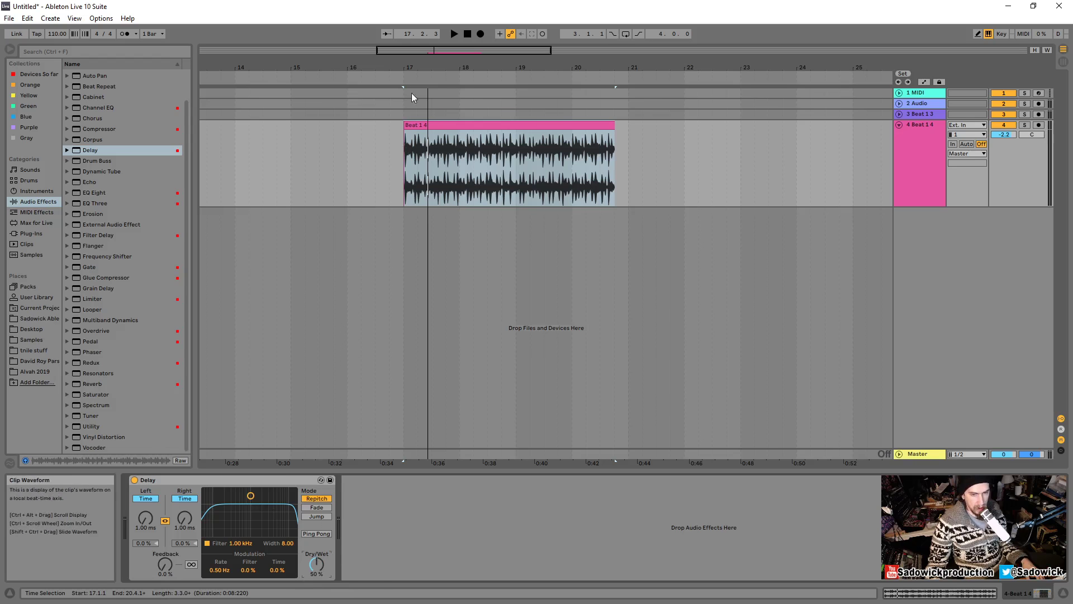
click(422, 123)
key(space)
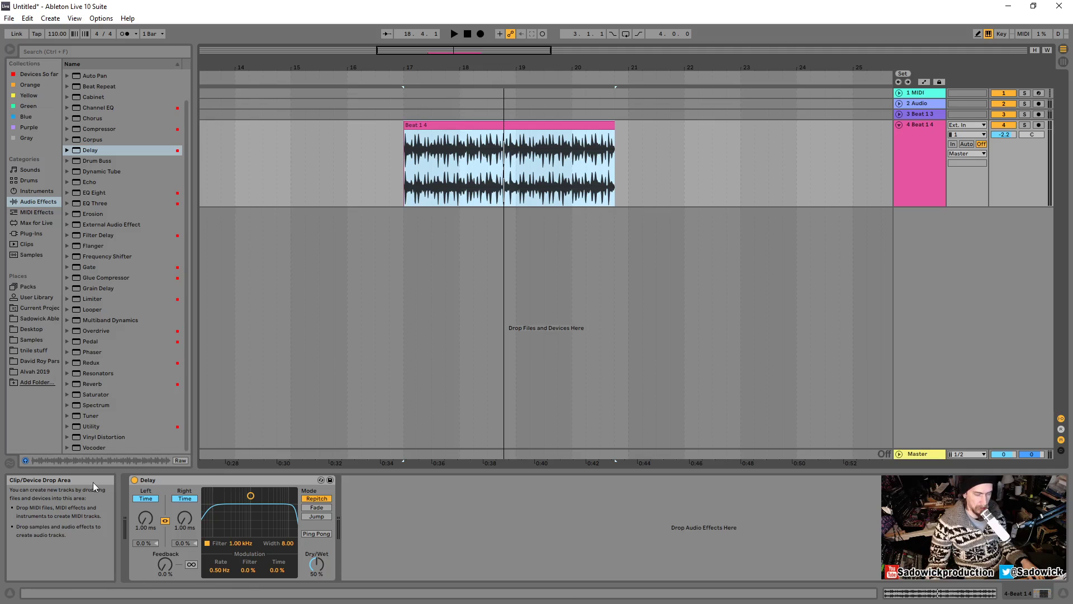
- Unlink the Delay's left and right times and audition the clip with different right delay times, ending at 2.54 ms
click(177, 497)
click(147, 499)
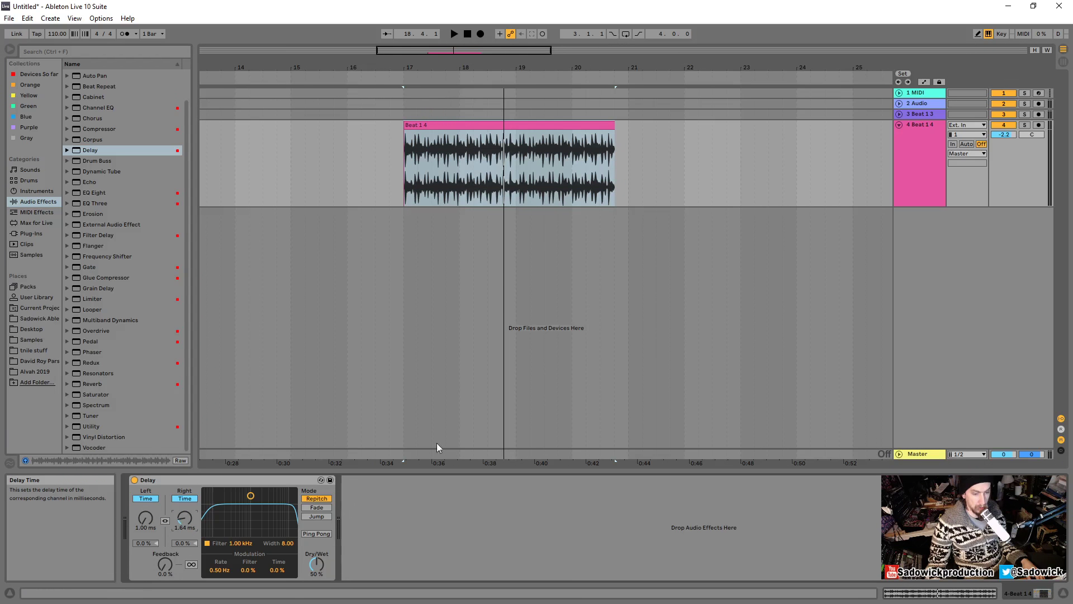
key(space)
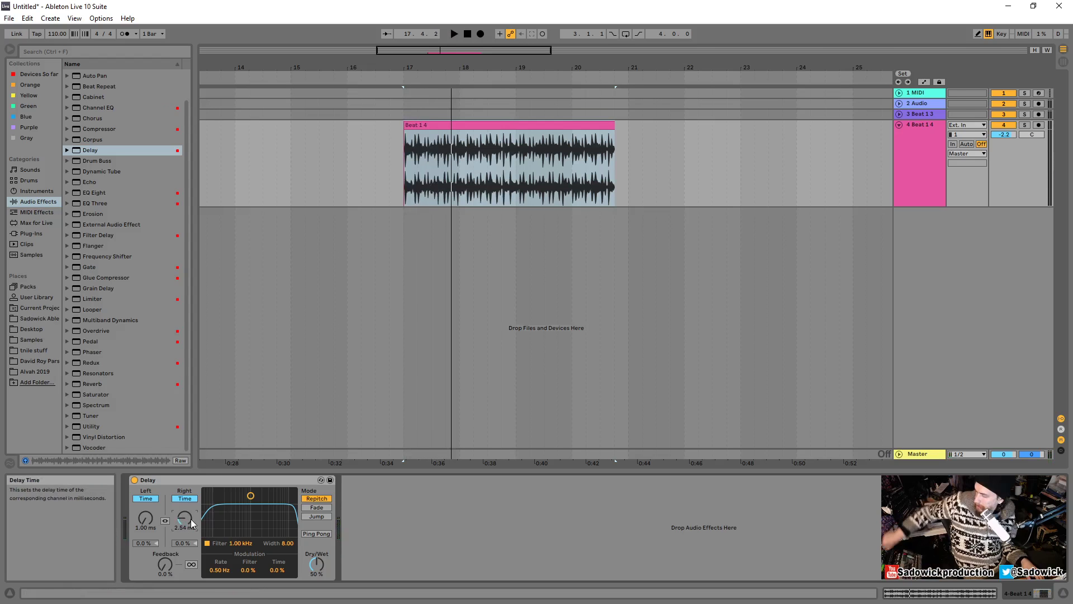
key(space)
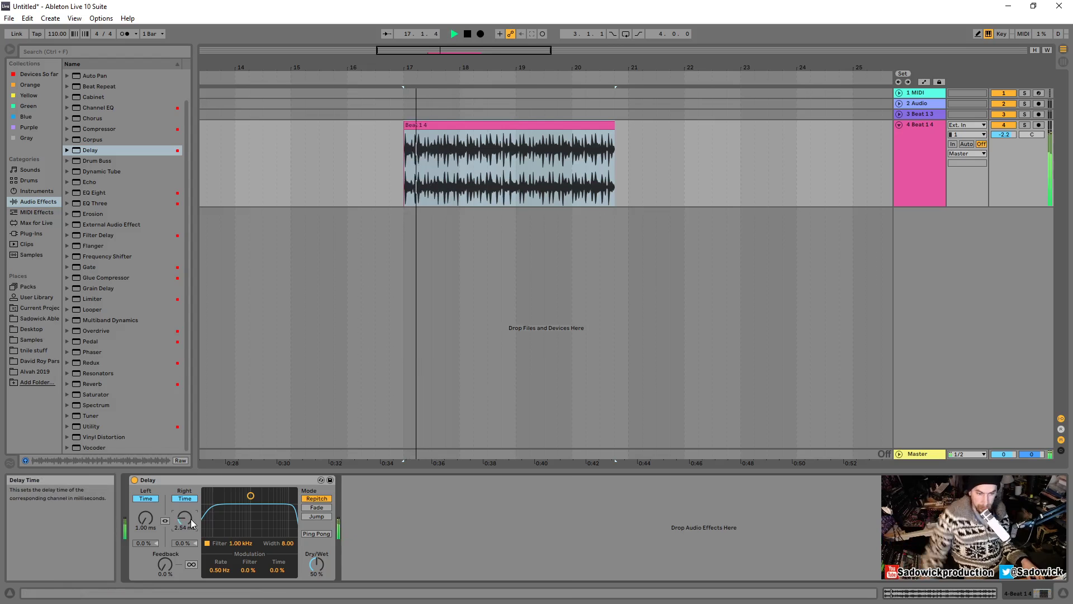
mouse_move(185, 519)
mouse_down()
mouse_move(184, 490)
mouse_move(184, 523)
mouse_up()
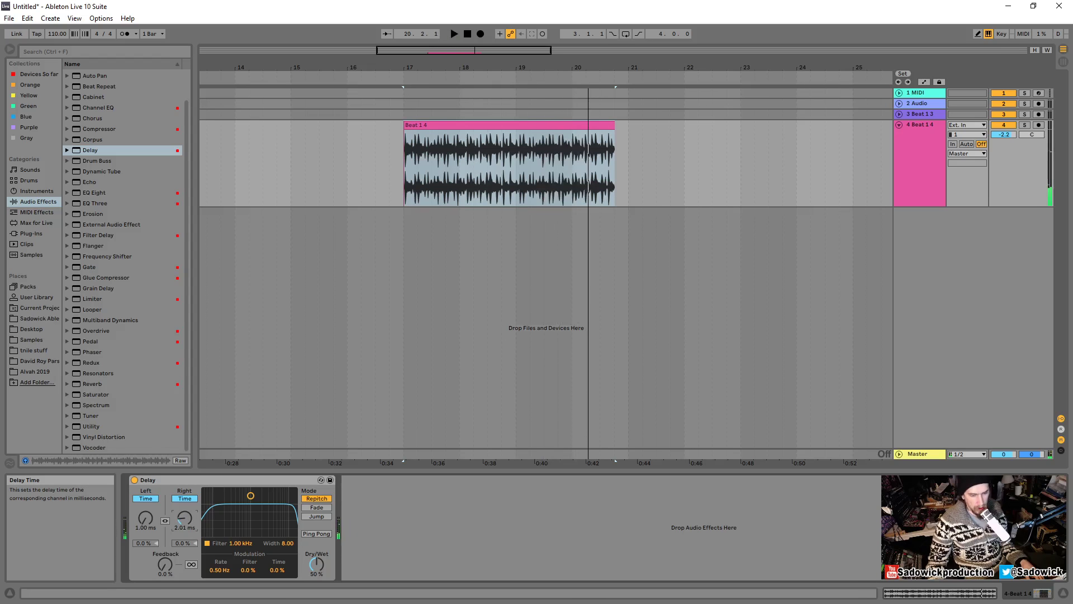
drag(182, 521, 185, 522)
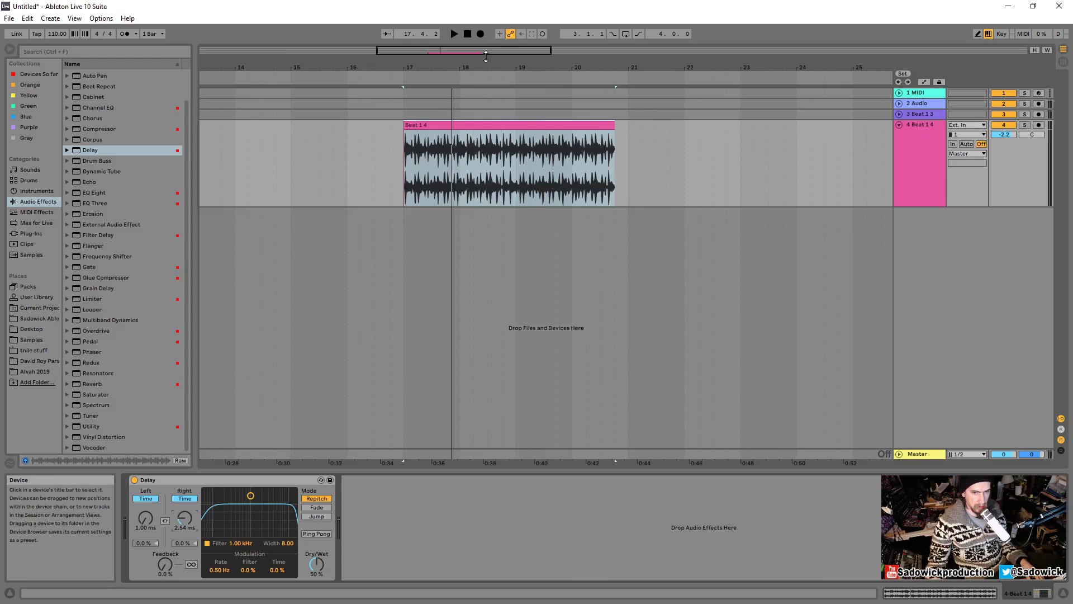
- Set the Delay's Dry/Wet to 100% and temporarily annotate the hit after 18.2.4 with 1 ms on the upper channel and 2.54 ms on the lower
drag(486, 67, 510, 185)
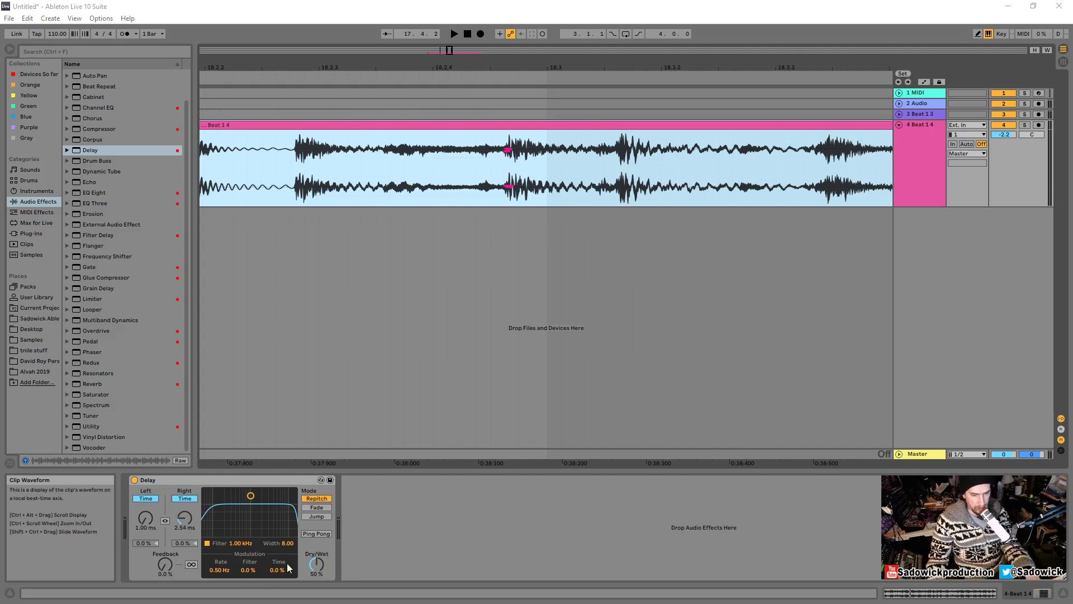
drag(317, 565, 316, 531)
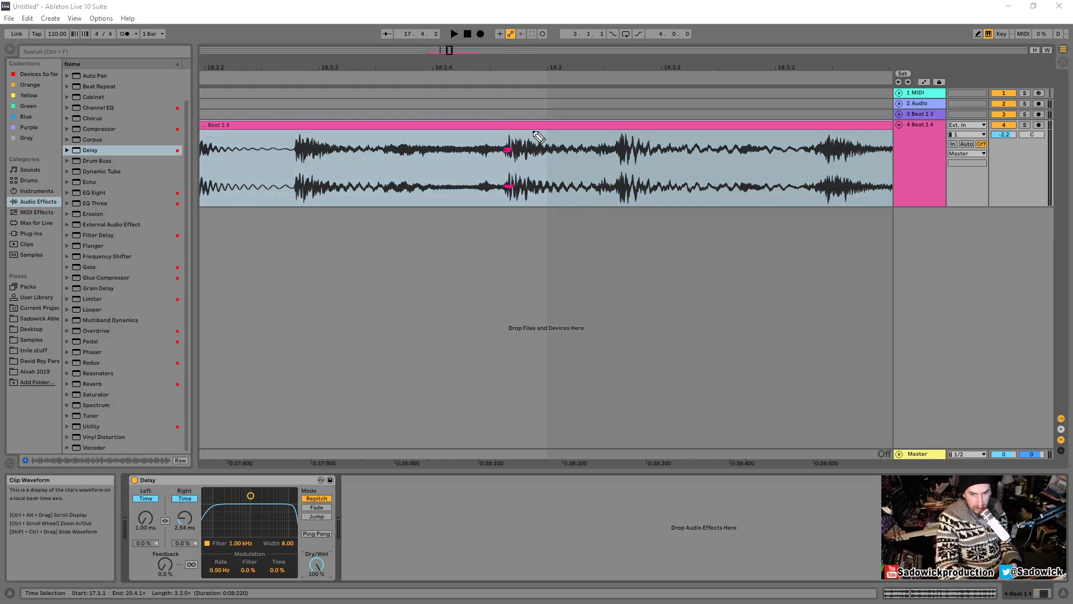
drag(534, 132, 550, 142)
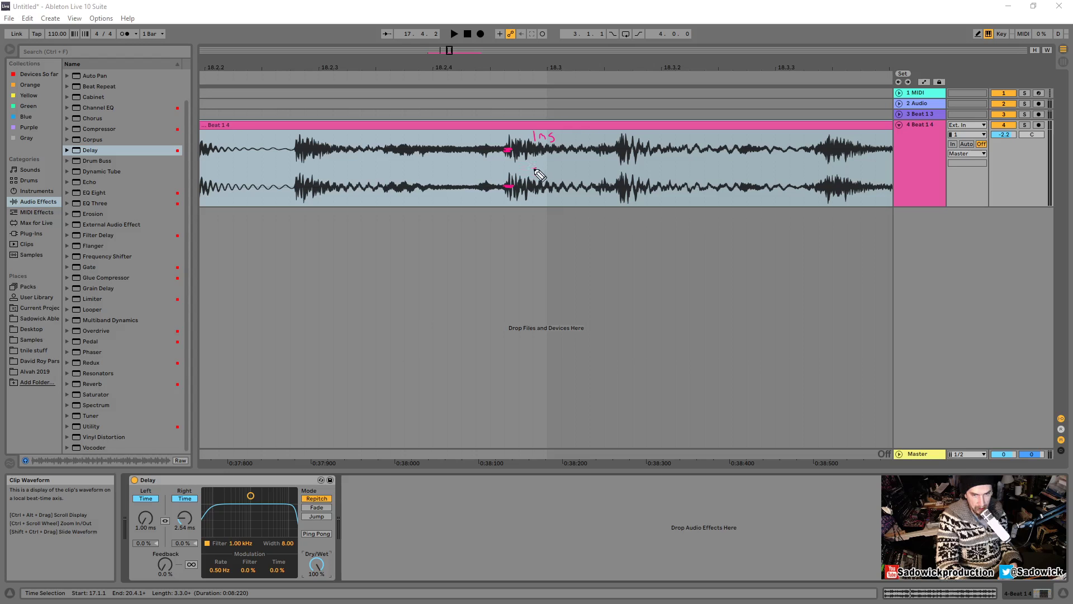
drag(535, 169, 579, 173)
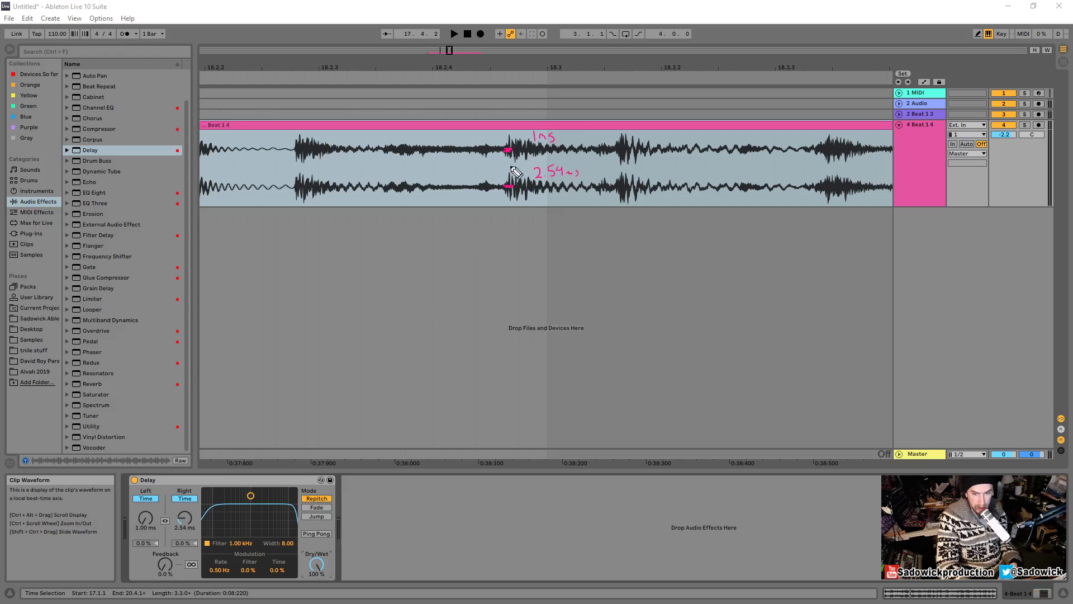
drag(511, 168, 525, 172)
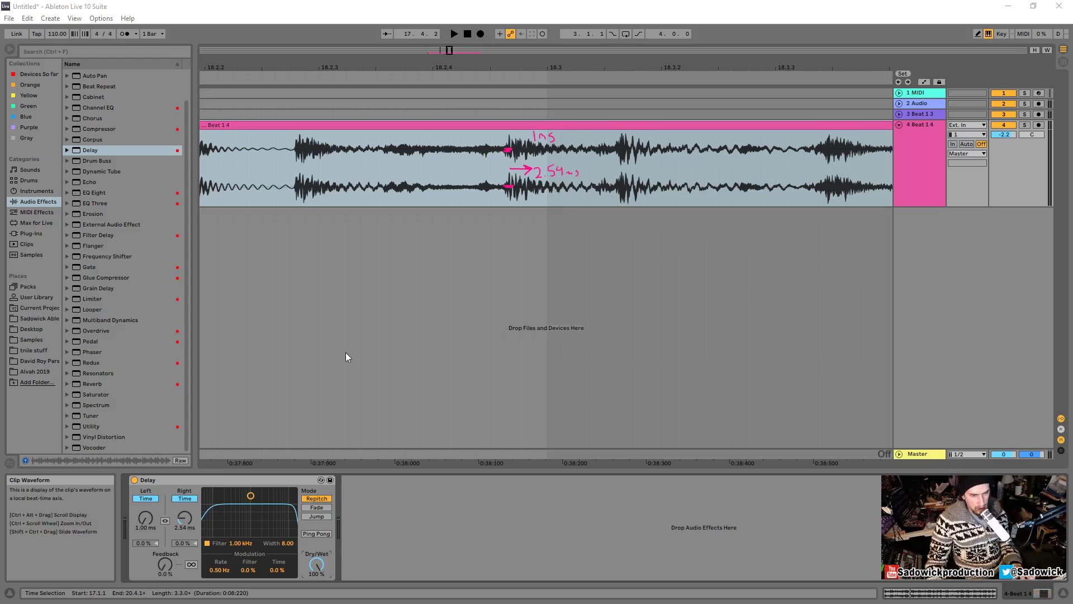
key(Escape)
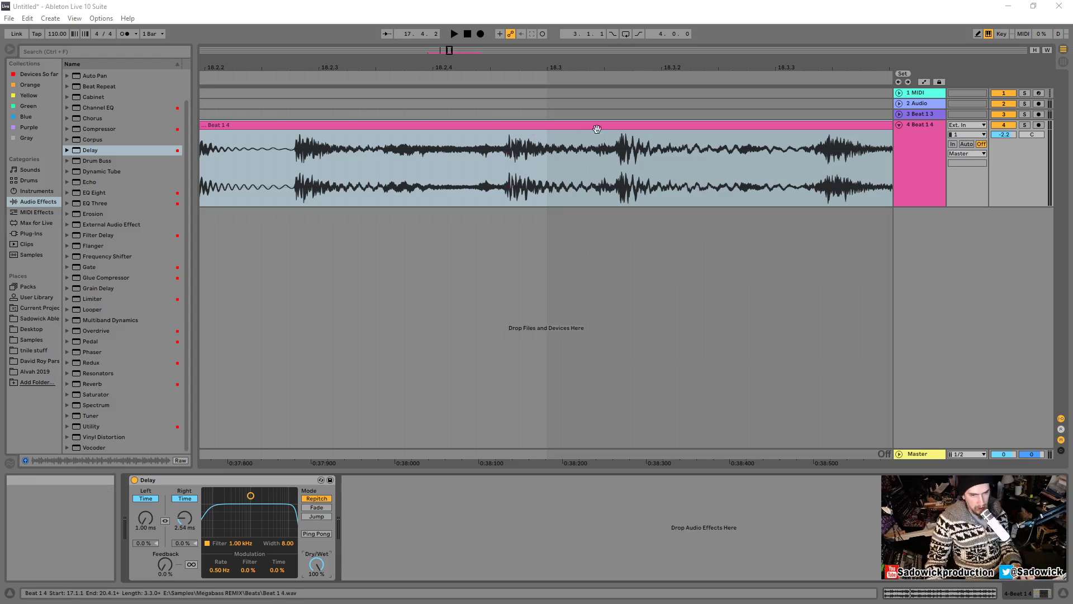
- Place the insert marker on the hit just before 18.2.3 on track 4 and play the clip from there
click(481, 161)
drag(489, 68, 490, 39)
click(429, 165)
key(space)
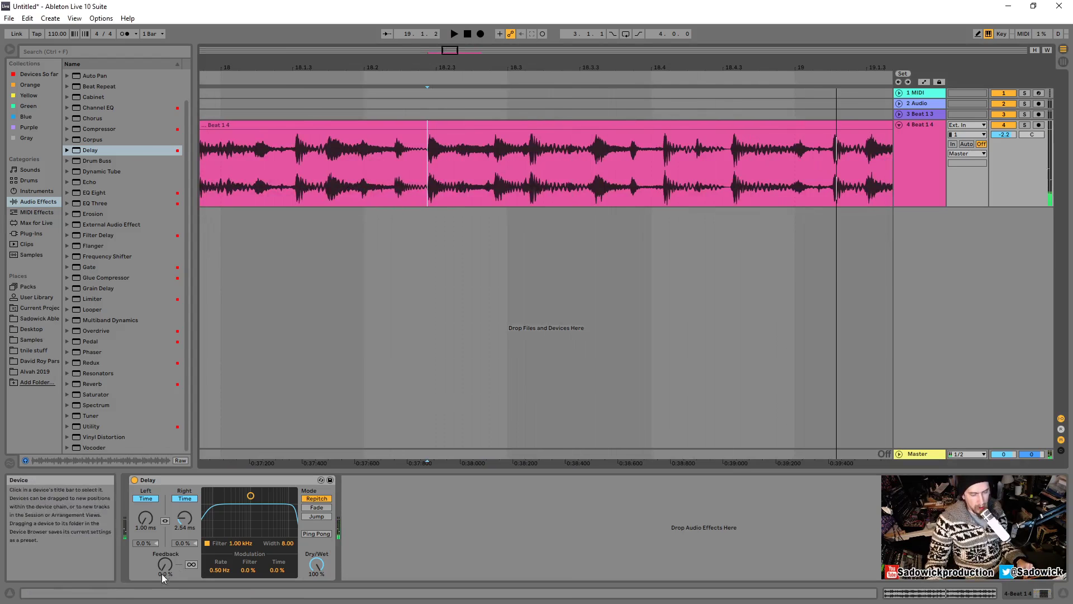
- Raise the Delay's feedback to 51% and play the clip from the insert marker
drag(163, 571, 163, 531)
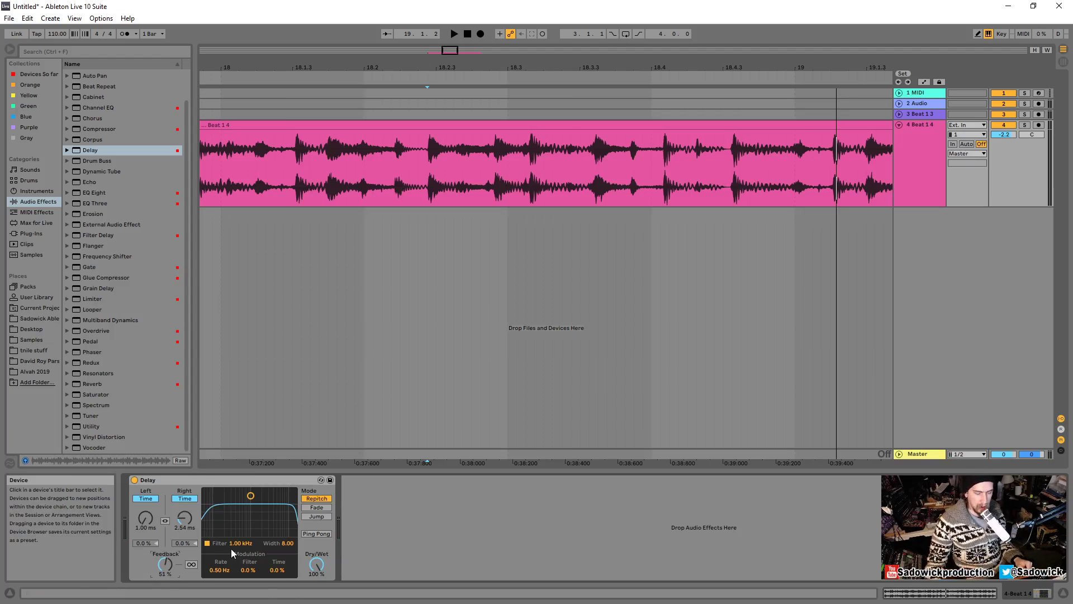
key(space)
key(space)
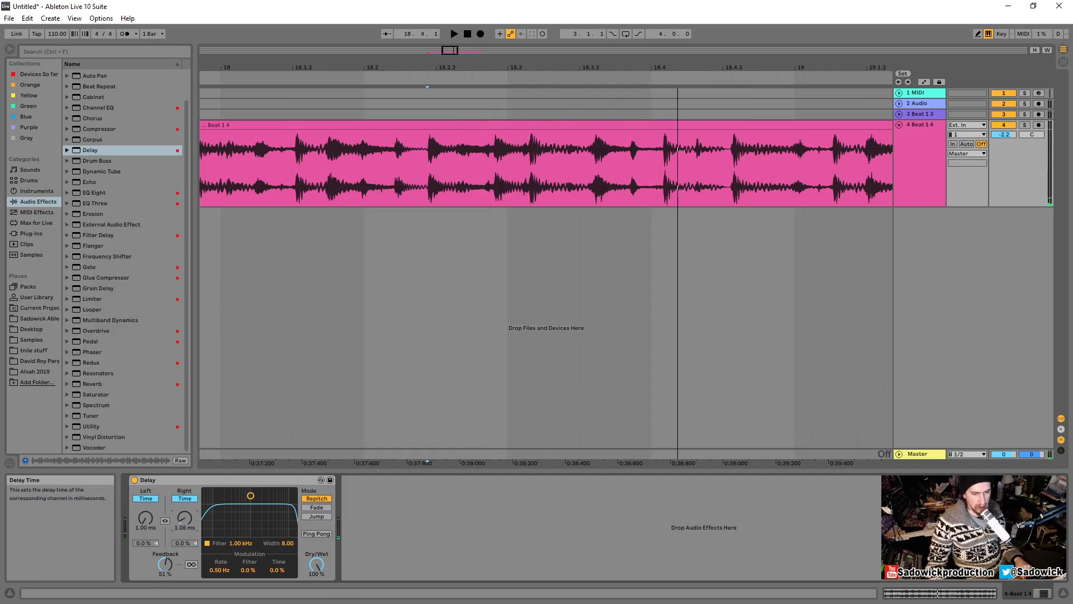
- Vary the Delay's right time during playback, ending at 1.17 ms, and stop
key(space)
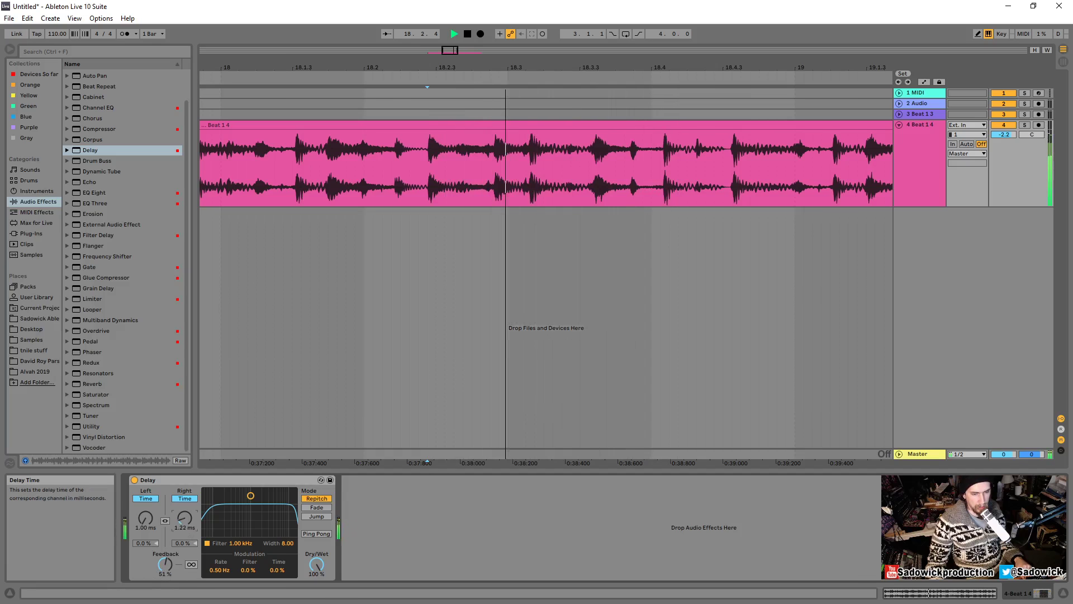
drag(184, 519, 184, 506)
key(space)
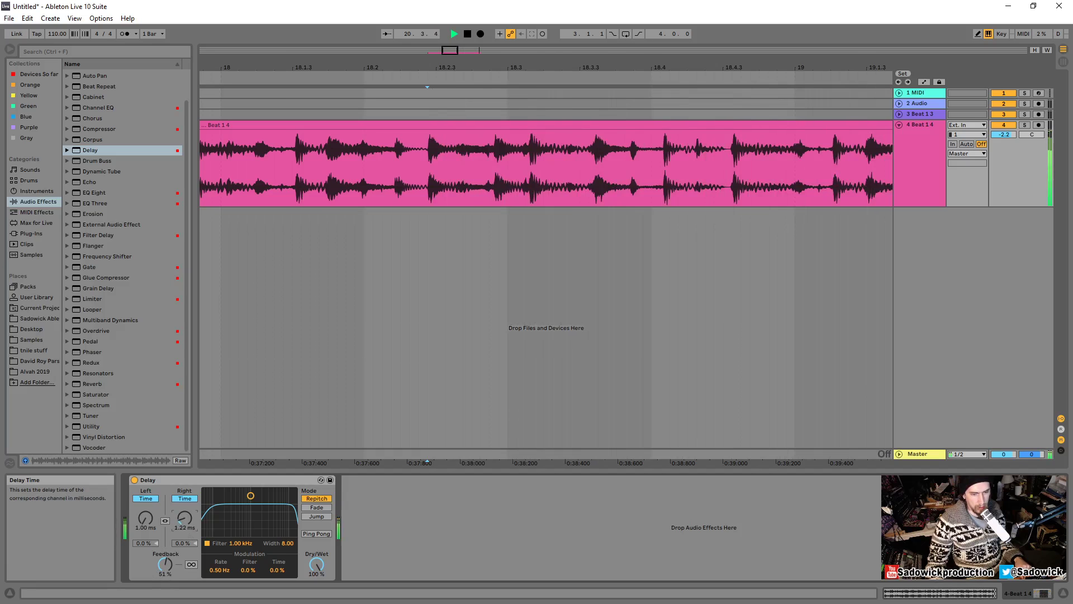
drag(185, 518, 187, 524)
key(space)
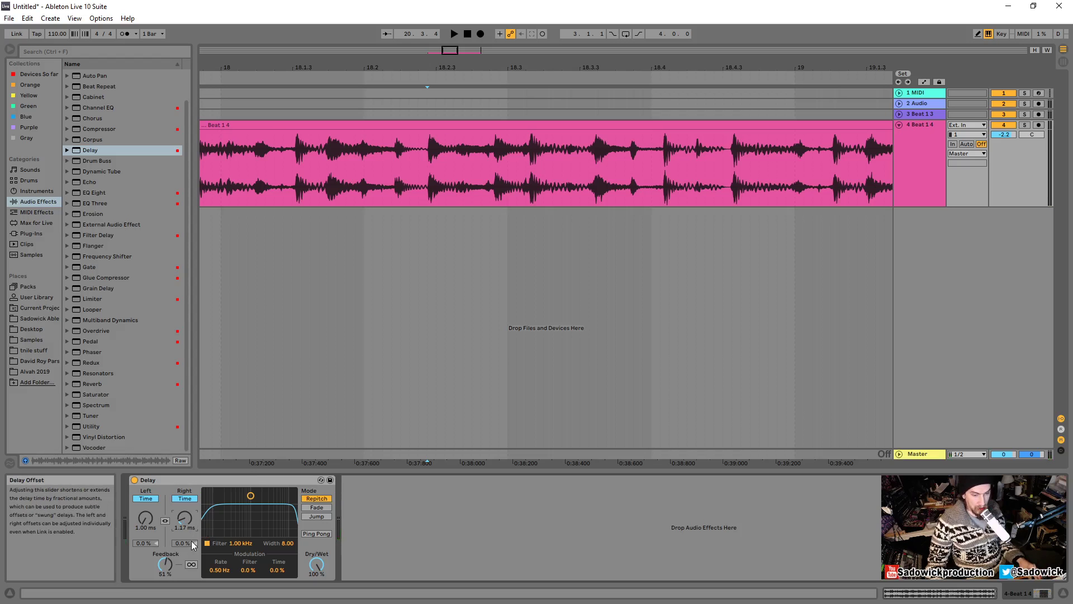
- Remove the Delay effect from track 4 and delete the whole Beat 1 4 track
right_click(171, 478)
click(187, 513)
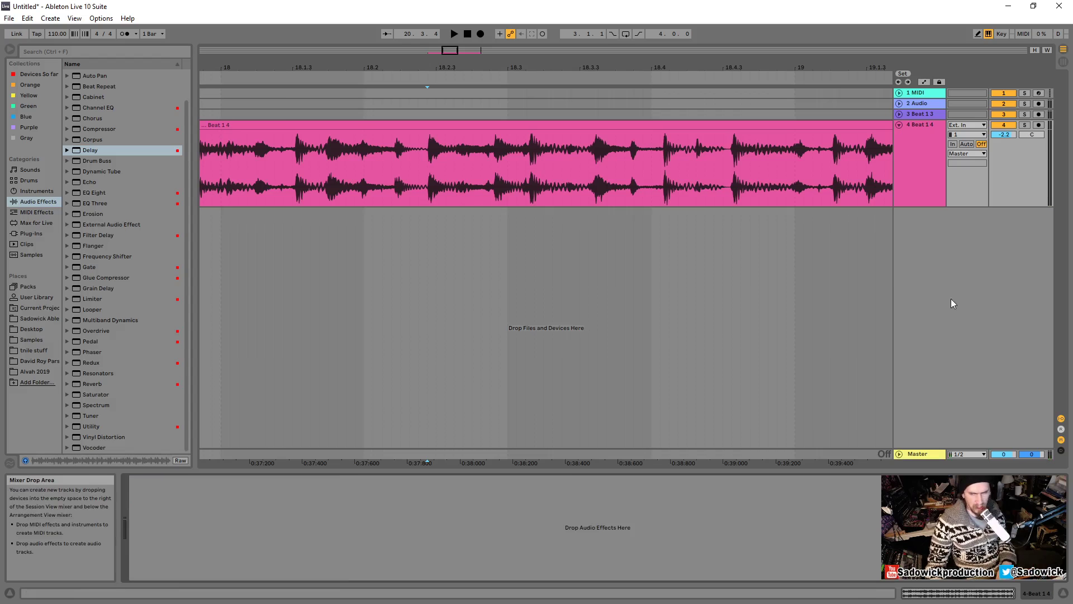
click(924, 122)
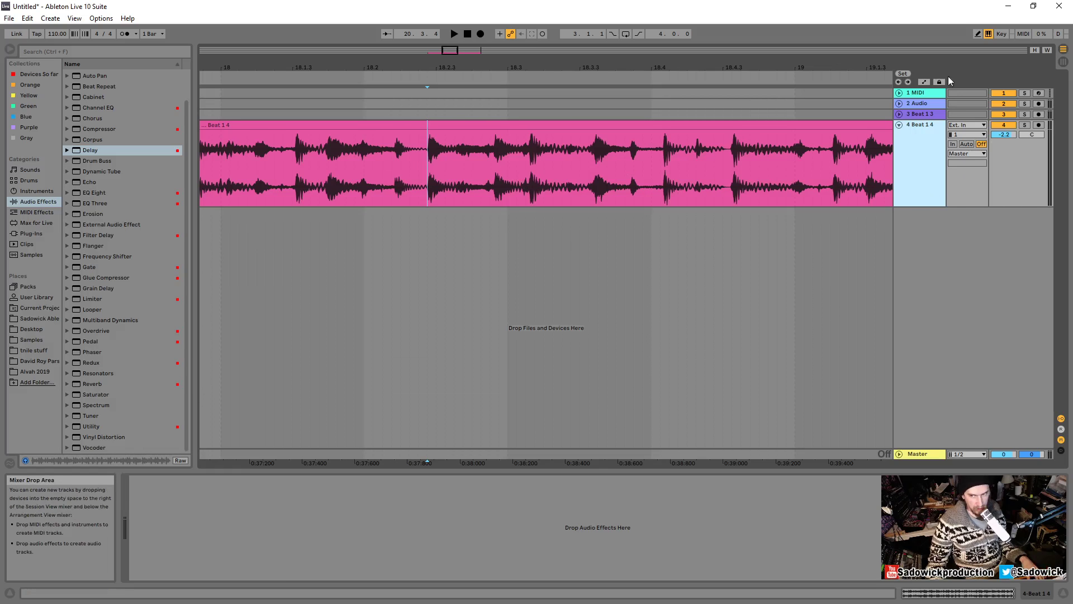
click(1063, 63)
click(1063, 51)
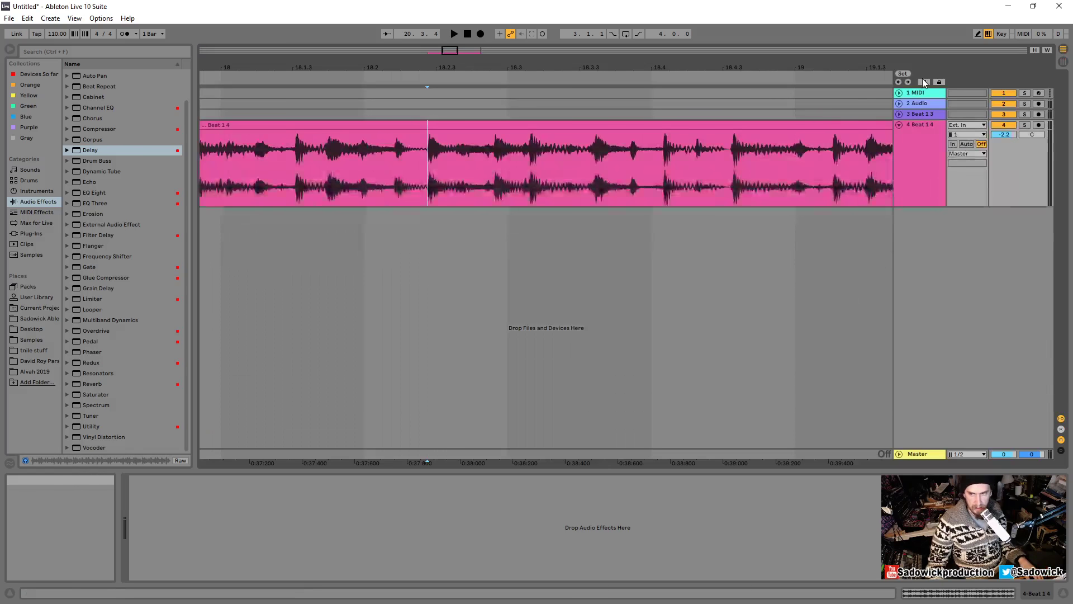
click(929, 133)
key(Delete)
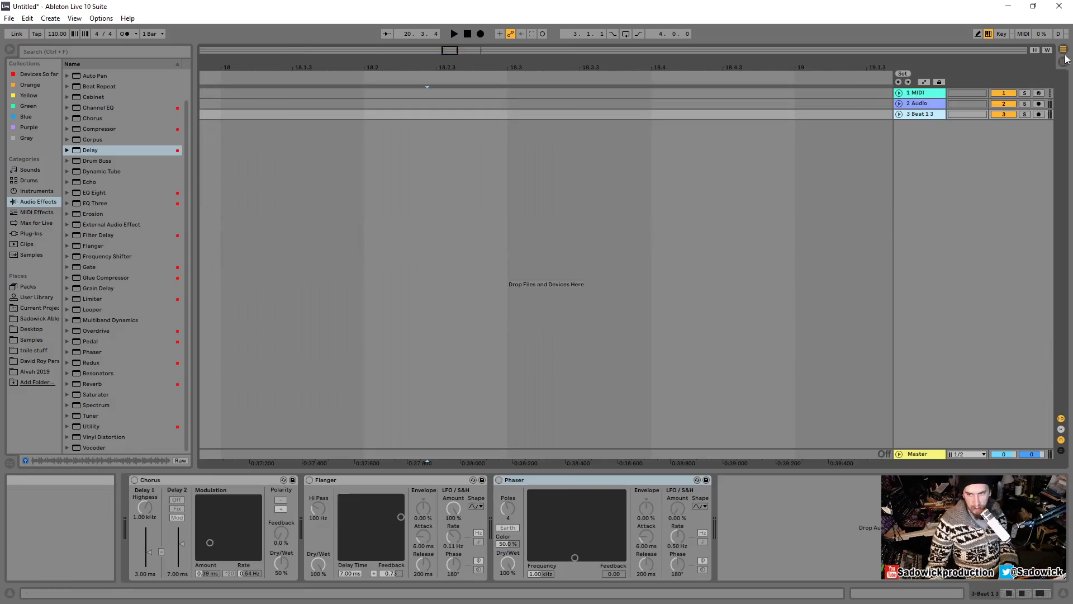
- Select the Beat 1 3 track in Session View, activate its Chorus and set the modulation amount to 0.84 ms
key(Tab)
click(324, 50)
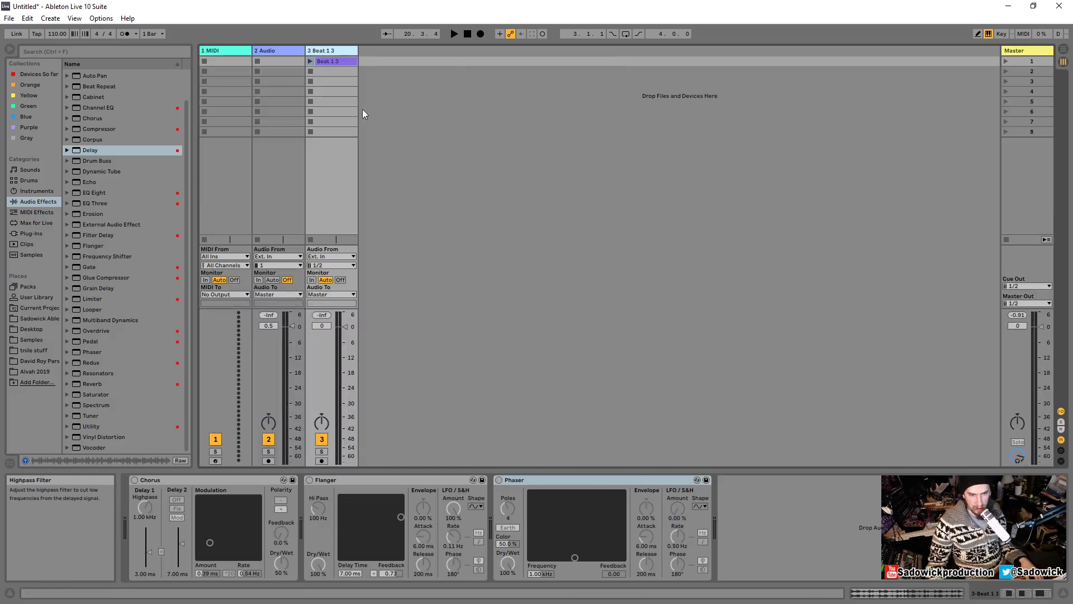
click(221, 482)
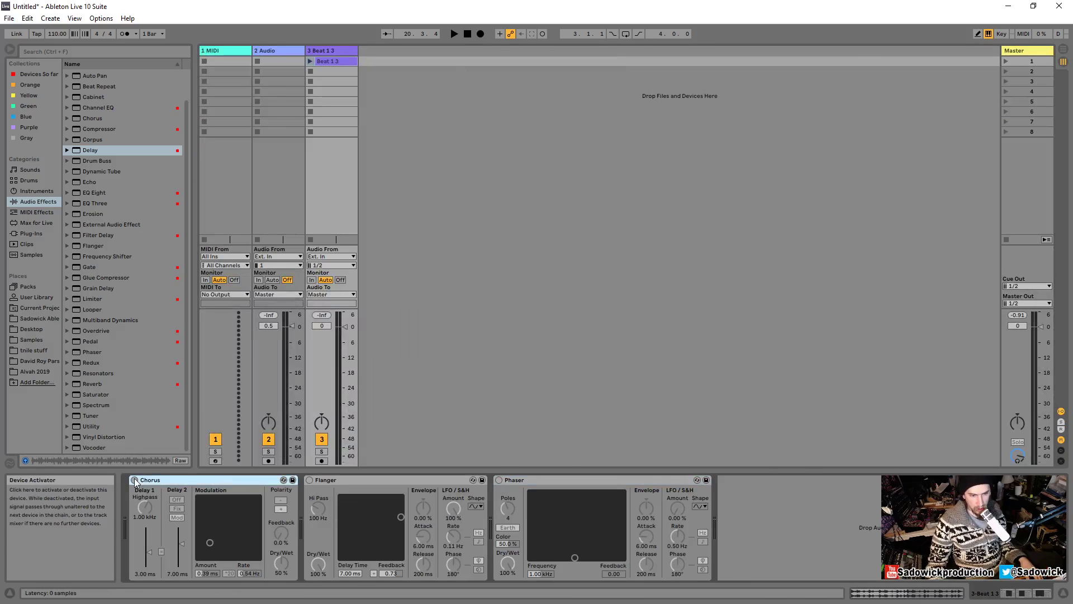
click(135, 481)
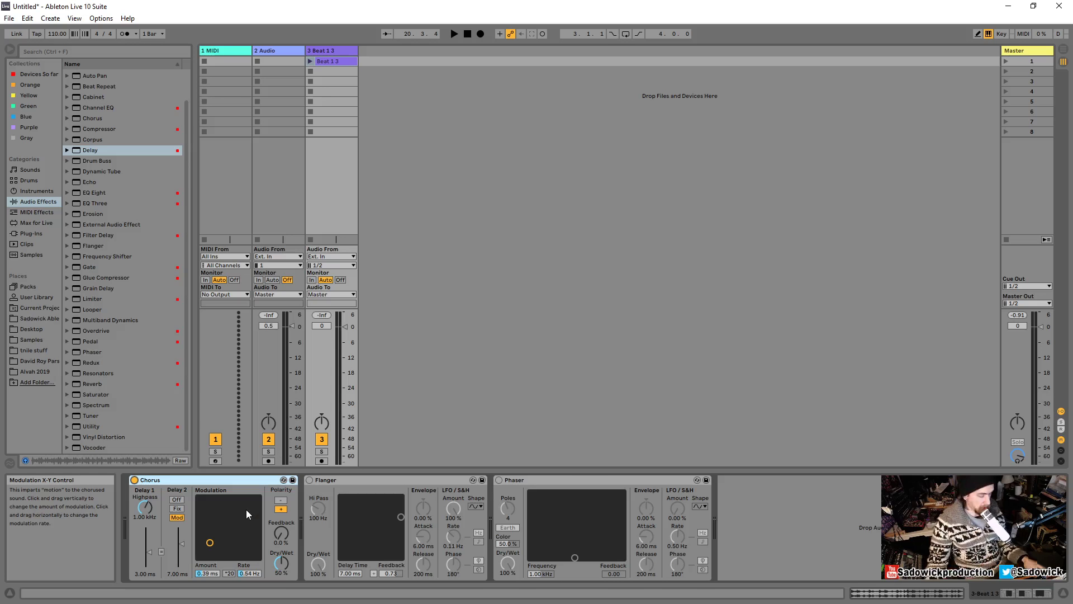
drag(207, 573, 206, 549)
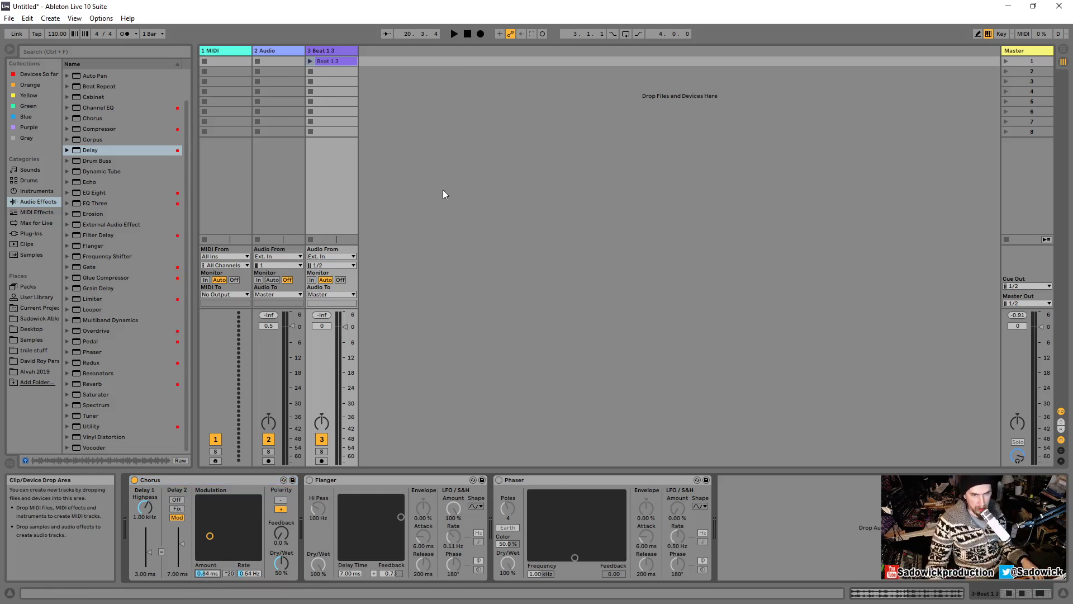
- Launch the Beat 1 3 clip in Session View and check its track in the Arrangement
click(310, 61)
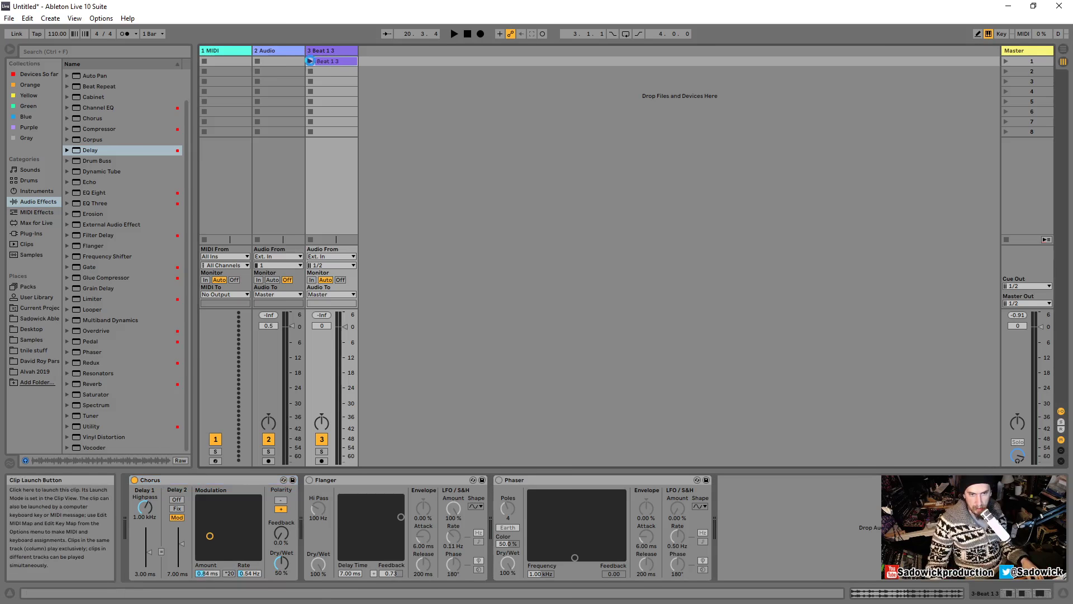
key(Tab)
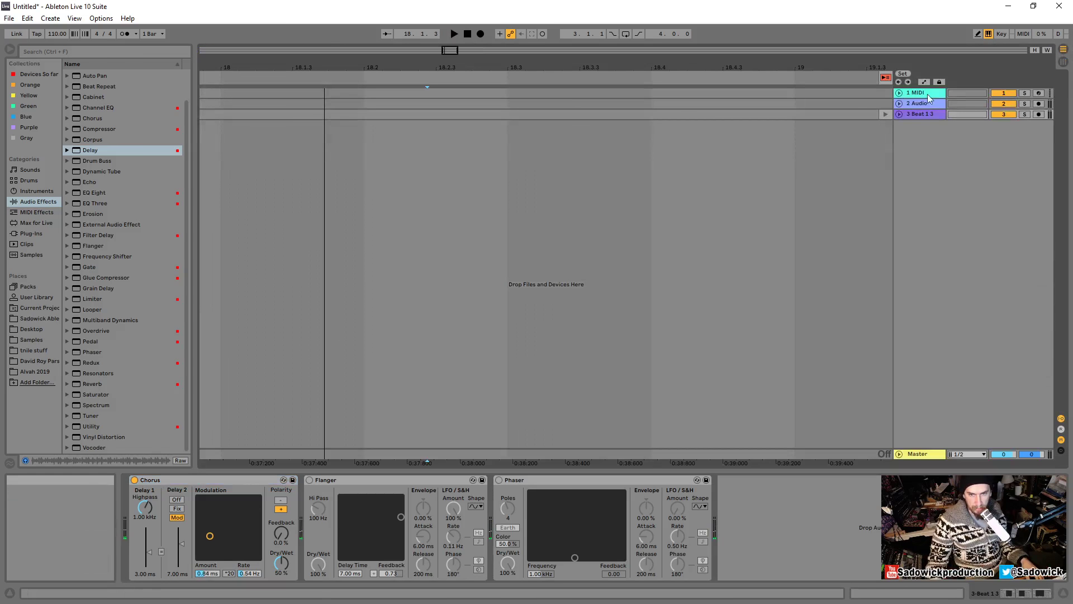
key(Tab)
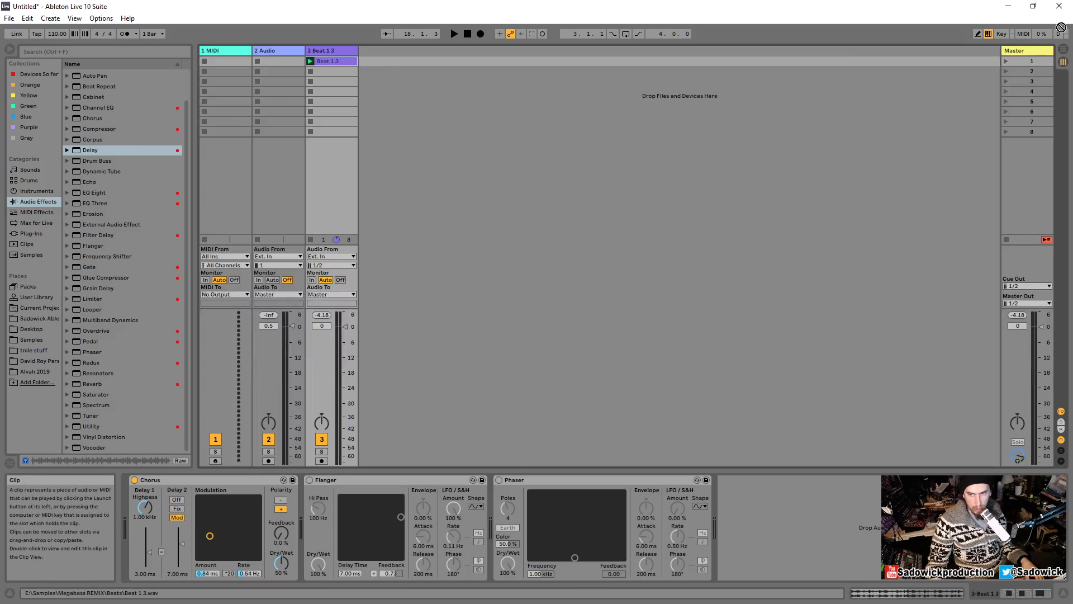
- Copy the Beat 1 3 clip from Session View onto track 3 in the Arrangement at 18.2, using the Narrow adaptive grid, and re-enable Arrangement playback
key(Tab)
drag(776, 134, 381, 116)
right_click(398, 149)
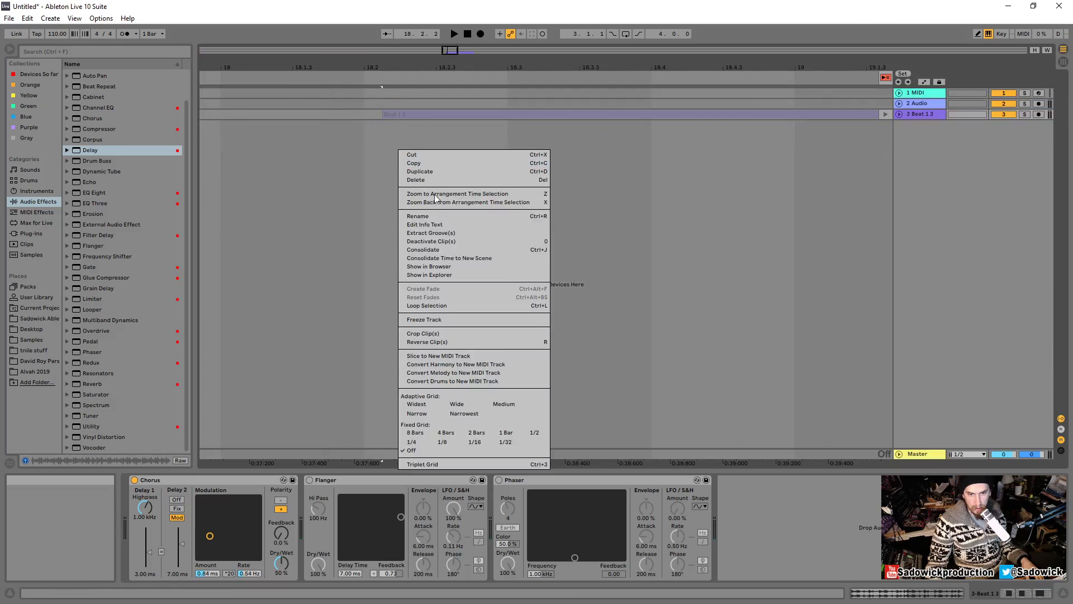
click(428, 412)
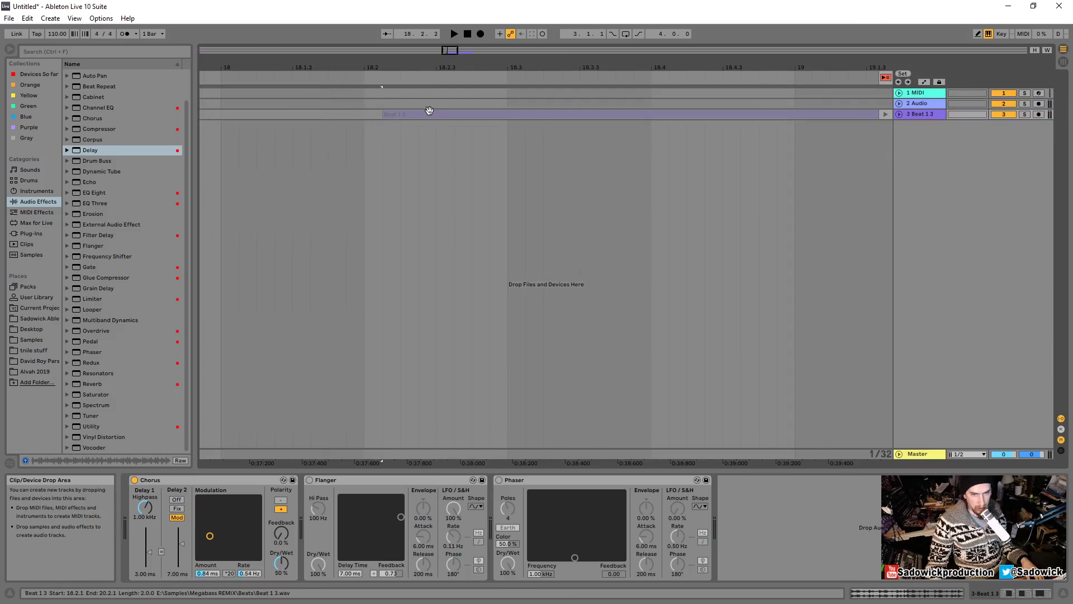
click(889, 79)
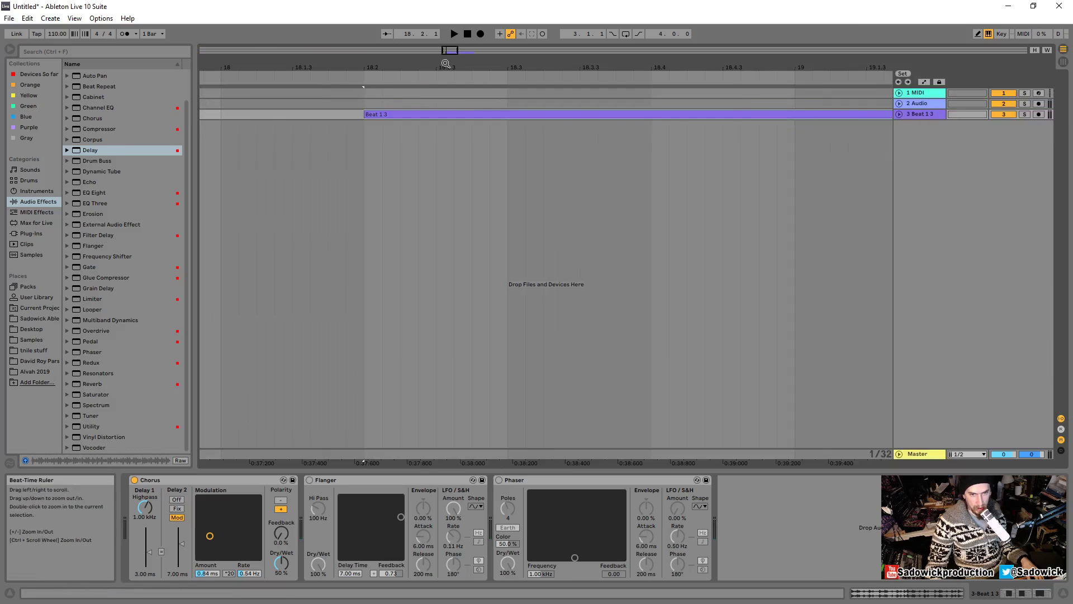
- Unfold track 3 and move the Beat 1 3 clip so it starts at bar 18
drag(445, 68, 445, 63)
click(899, 114)
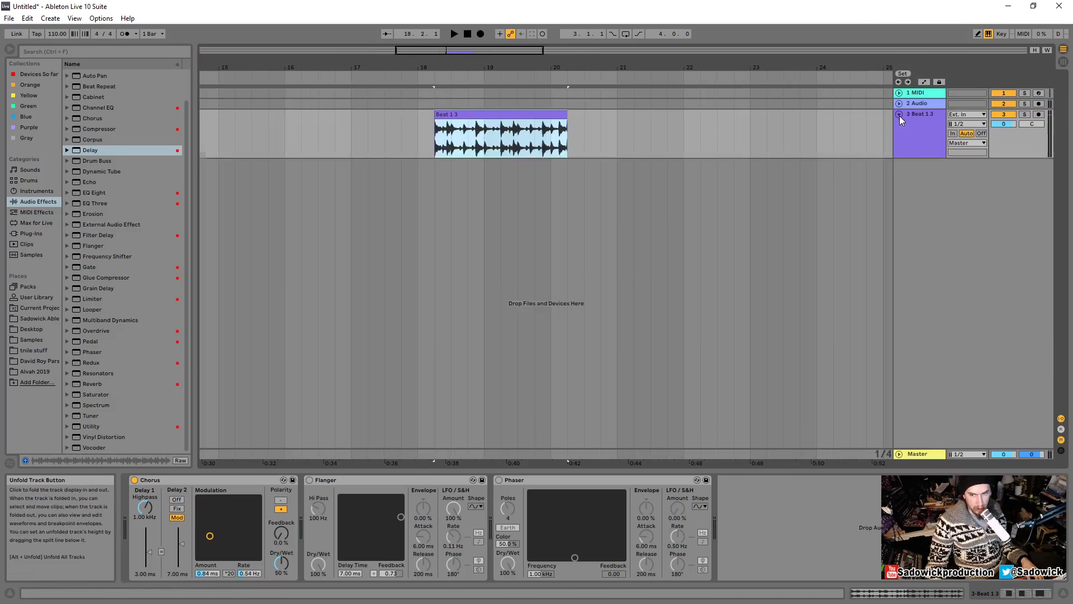
drag(485, 113, 468, 114)
- Loop the Beat 1 3 clip's two-bar range from bar 18 and increase the height of track 3
right_click(474, 114)
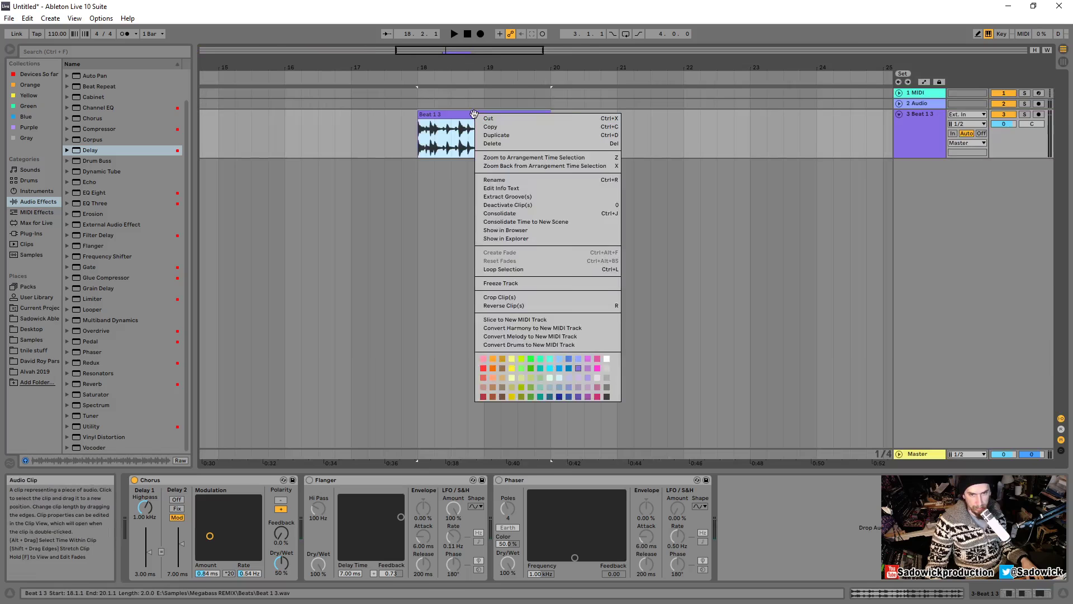
click(510, 270)
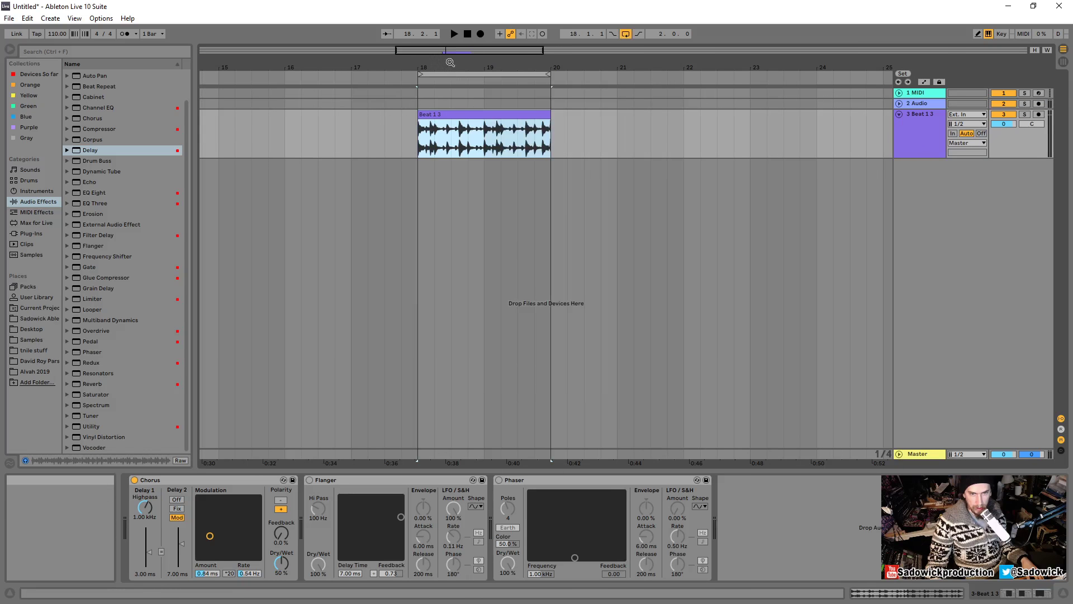
drag(445, 65, 446, 71)
drag(1024, 144, 1021, 202)
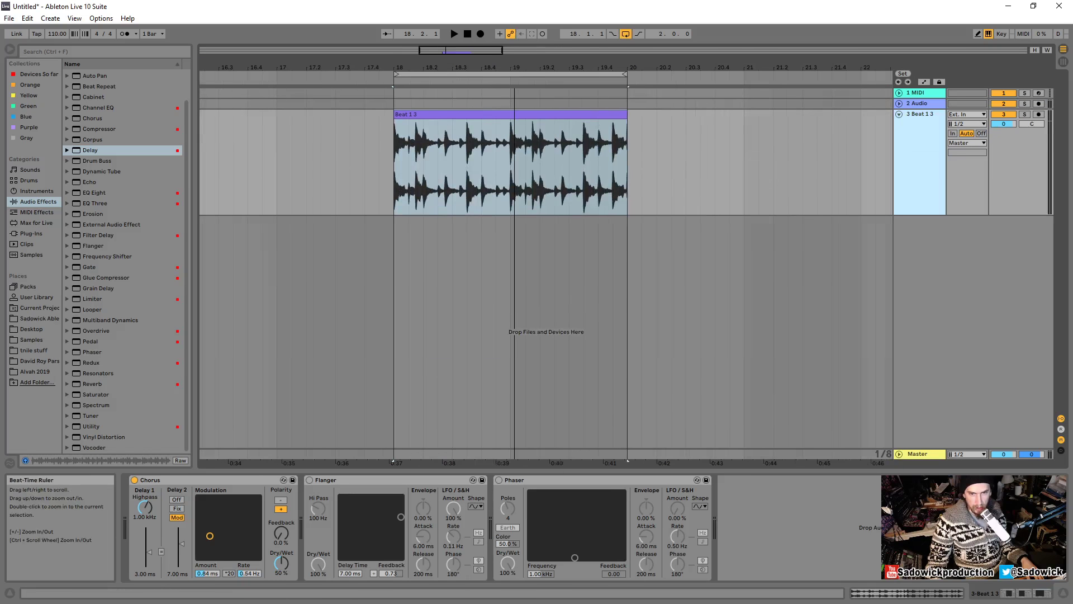
- Annotate the Beat 1 3 waveform with a double-headed arrow and short vertical marks, and underline Chorus's modulation Amount and Rate values
double_click(514, 66)
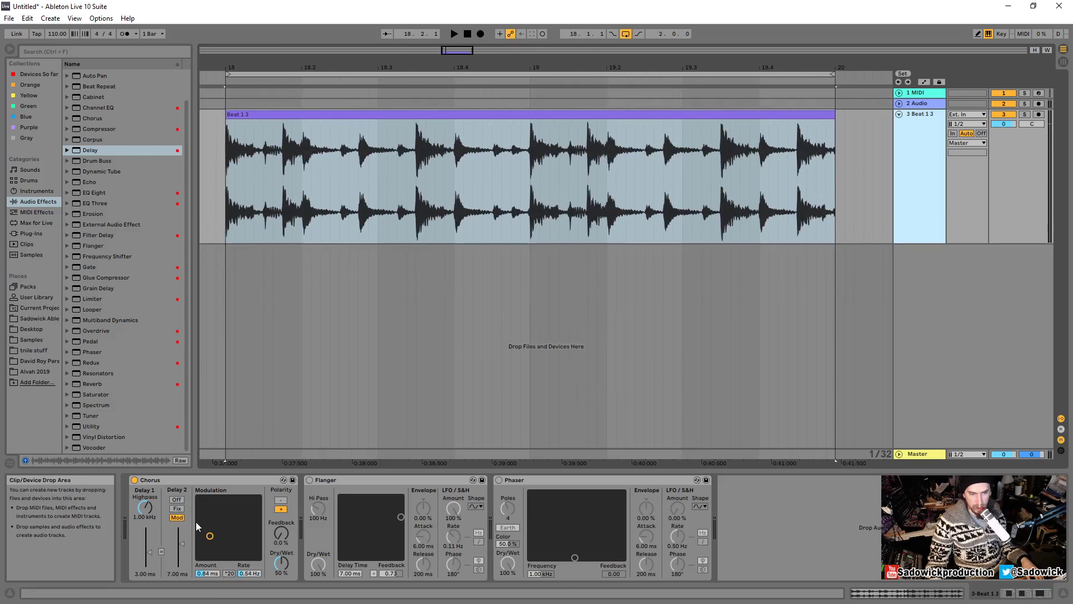
click(178, 479)
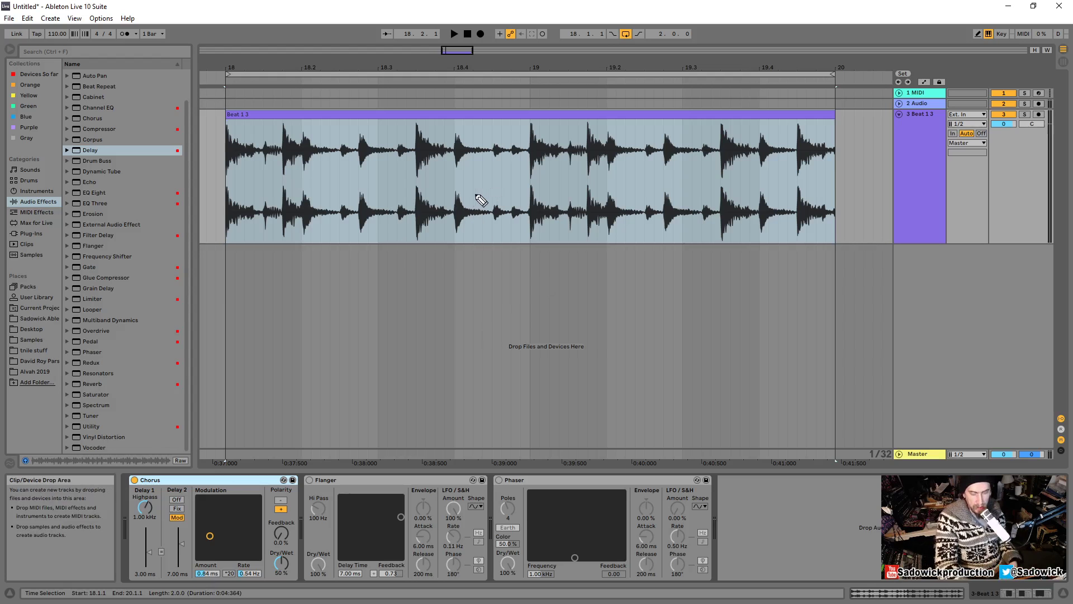
drag(475, 194, 507, 192)
mouse_move(497, 189)
mouse_down()
mouse_move(501, 199)
mouse_move(481, 199)
mouse_up()
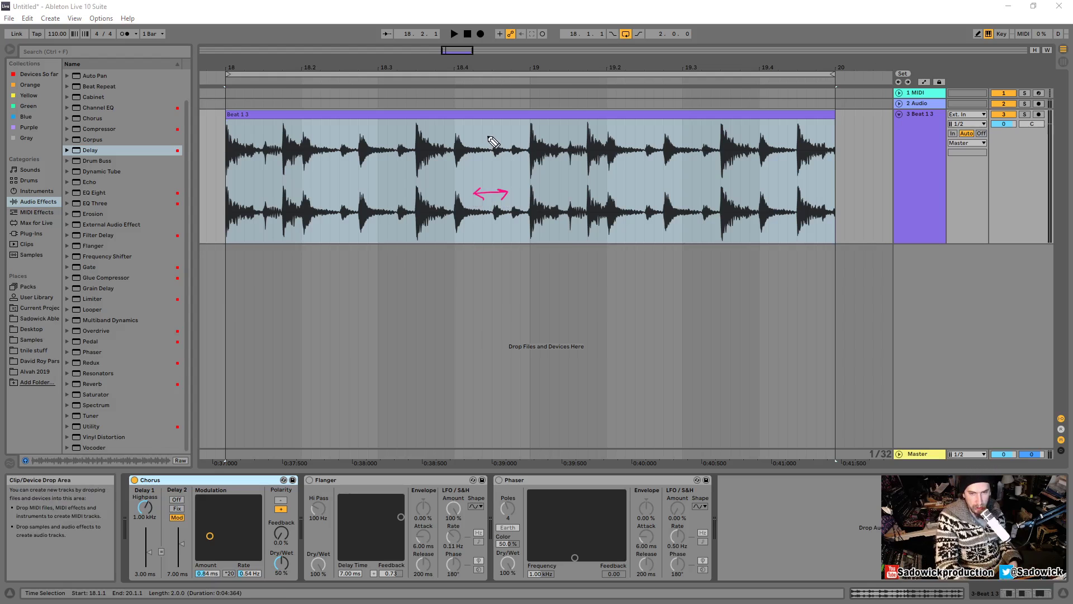
drag(490, 137, 489, 155)
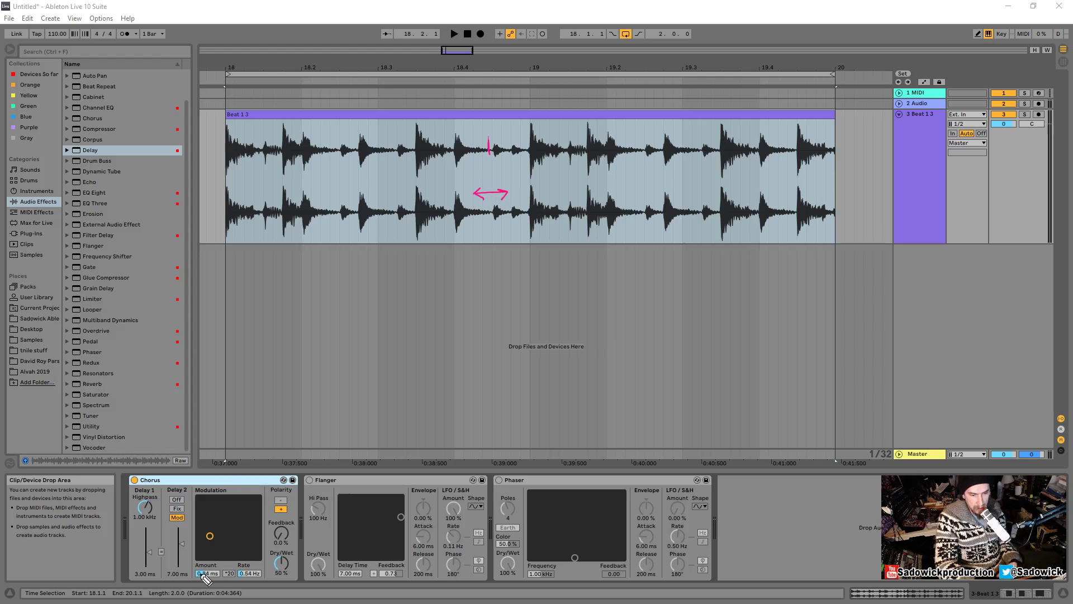
drag(202, 582, 256, 578)
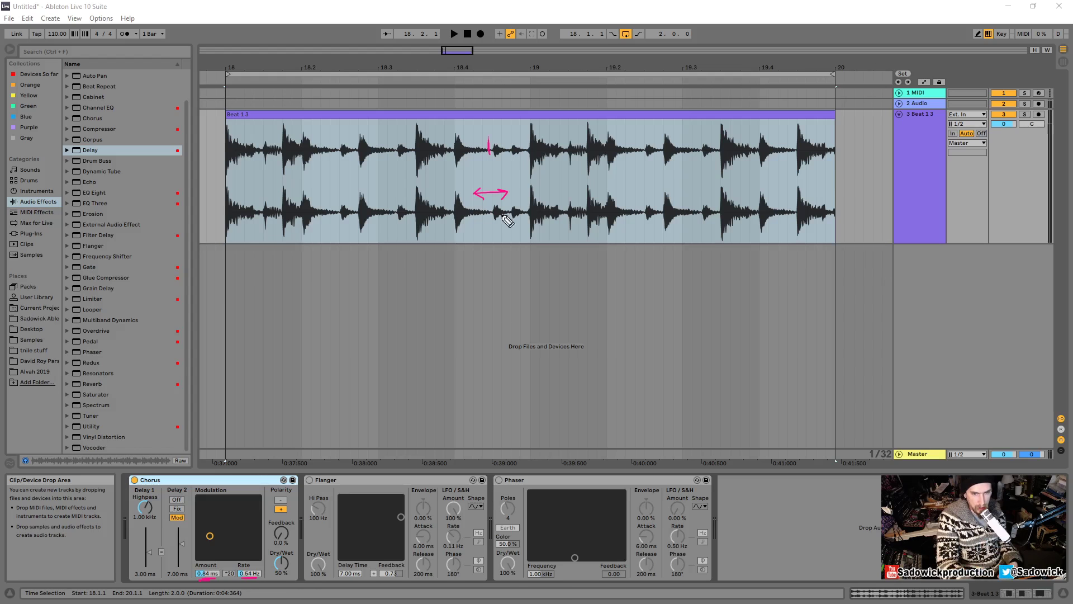
drag(510, 179, 475, 185)
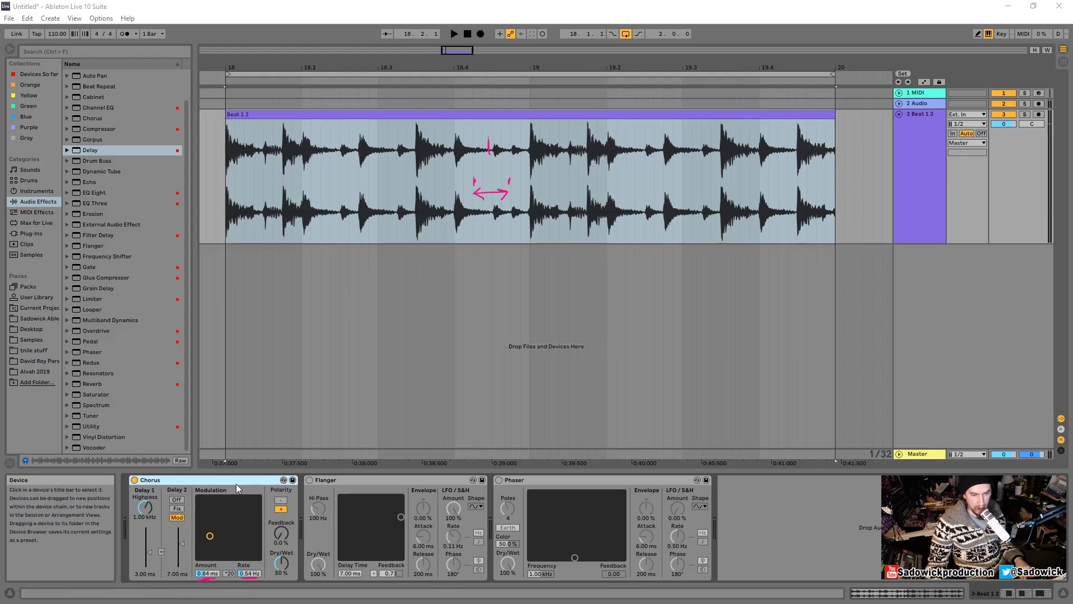
- Play the looped Beat 1 3 clip through Chorus from bar 18 to hear the subtle modulation
key(space)
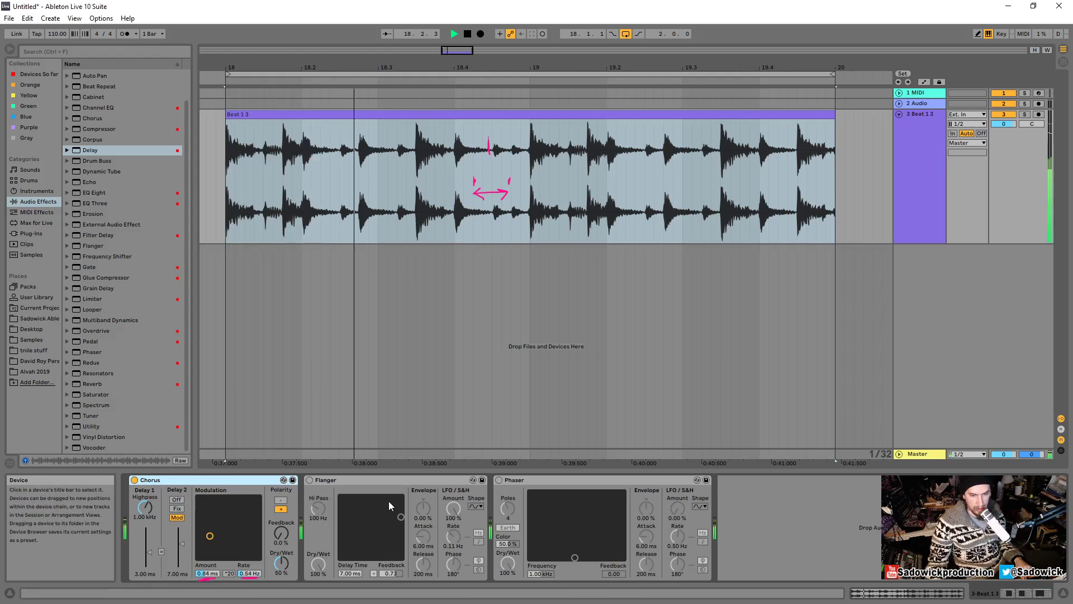
key(space)
key(space)
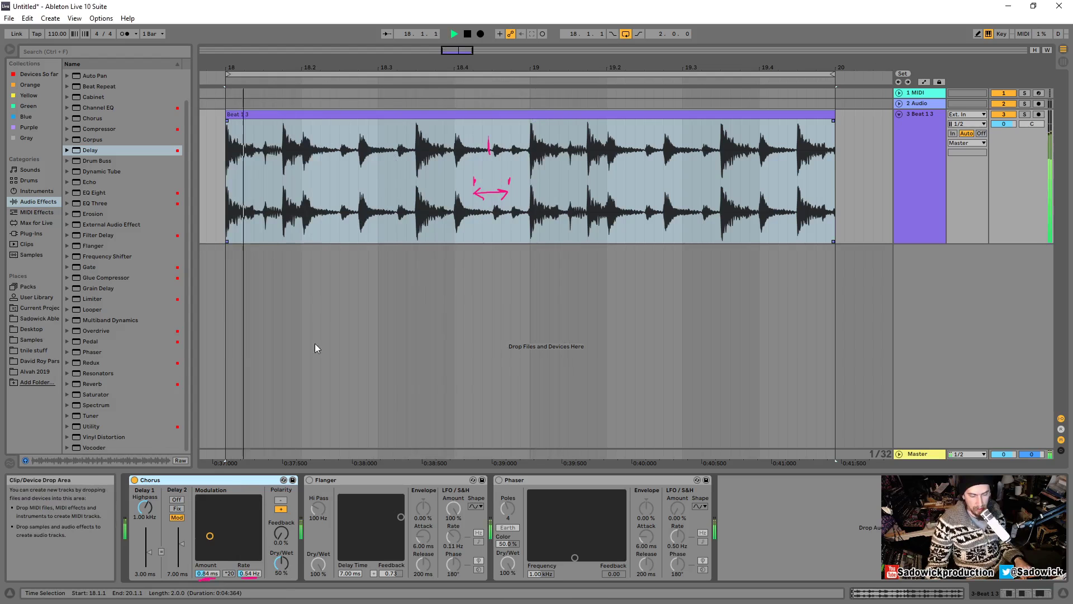
key(space)
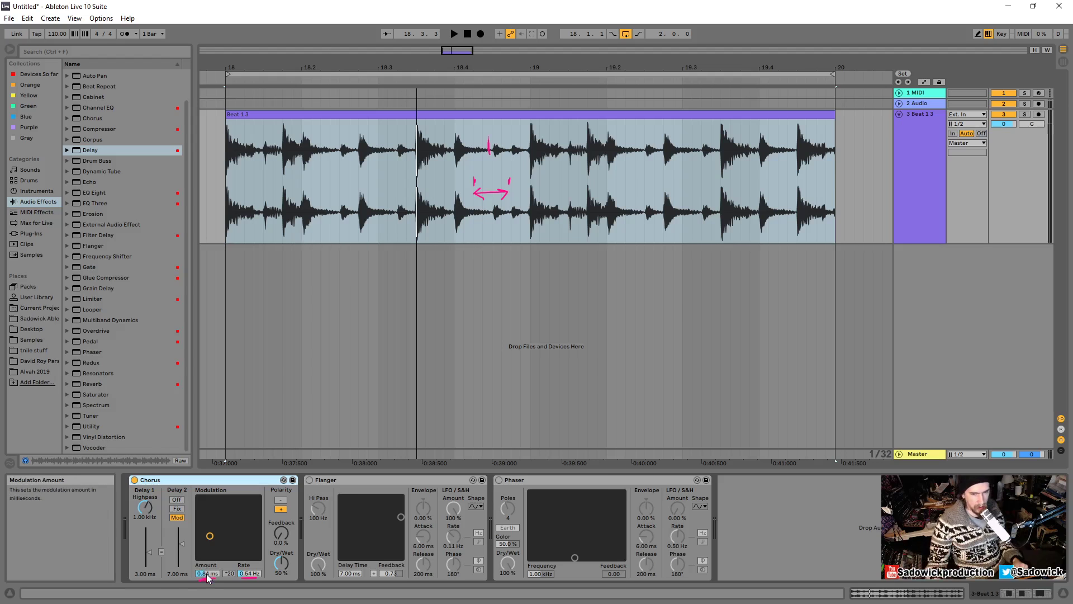
- Set Chorus's modulation amount to 6.50 ms, listen to the loop, and raise Chorus's Dry/Wet to 100%
drag(207, 574, 207, 564)
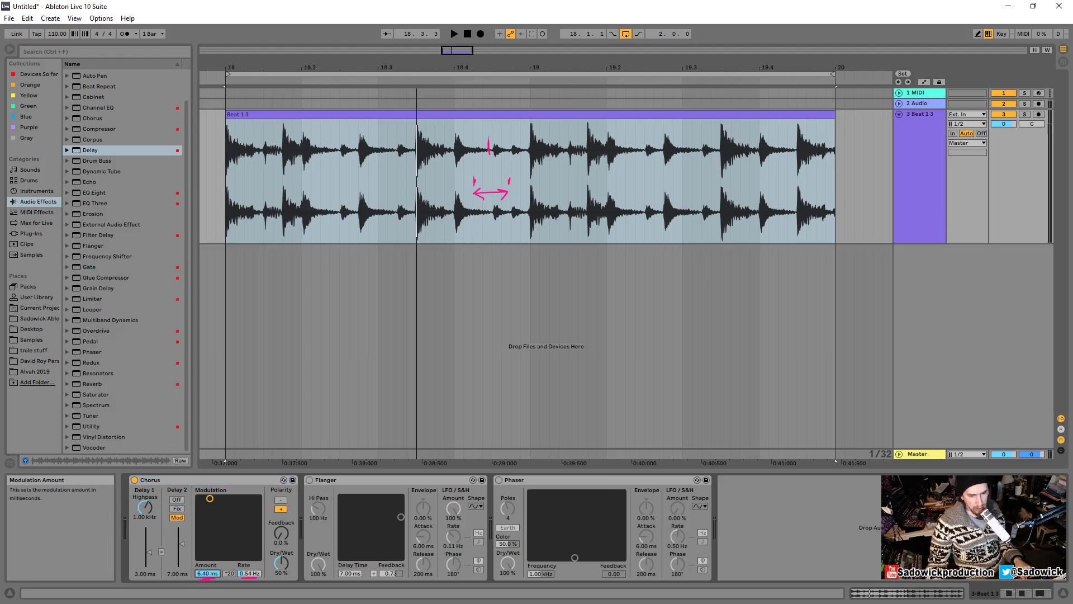
key(space)
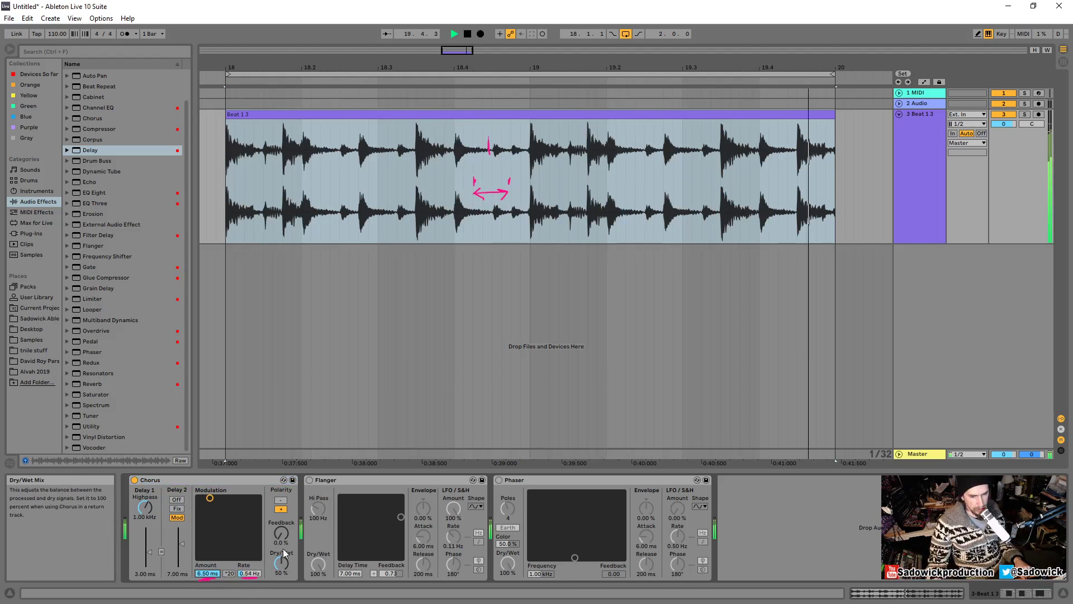
key(space)
drag(282, 563, 281, 536)
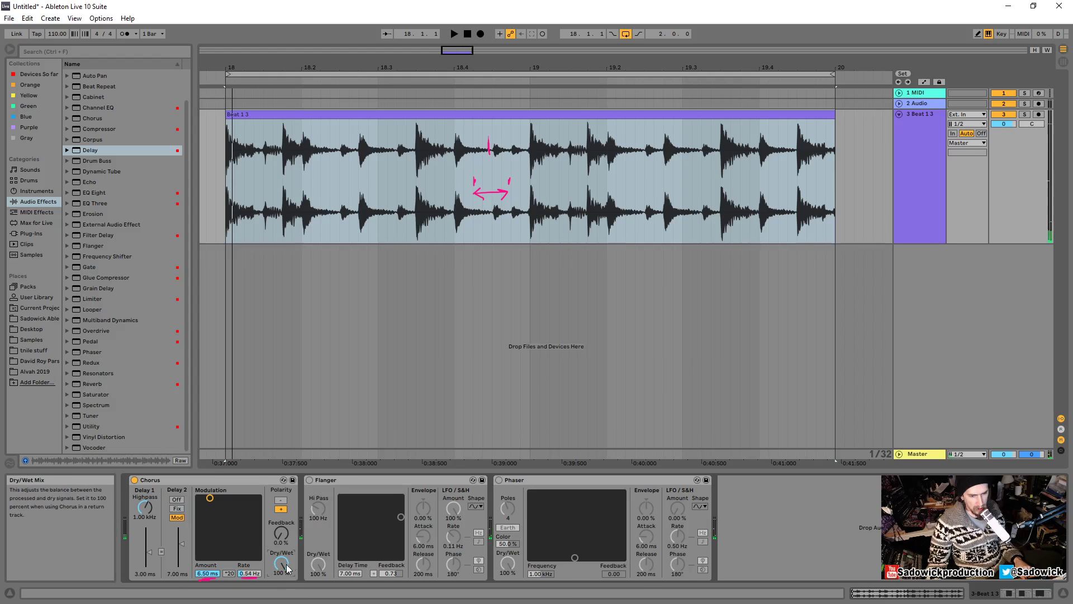
- Compare the looped beat with Chorus active and bypassed, leaving Chorus switched on
key(space)
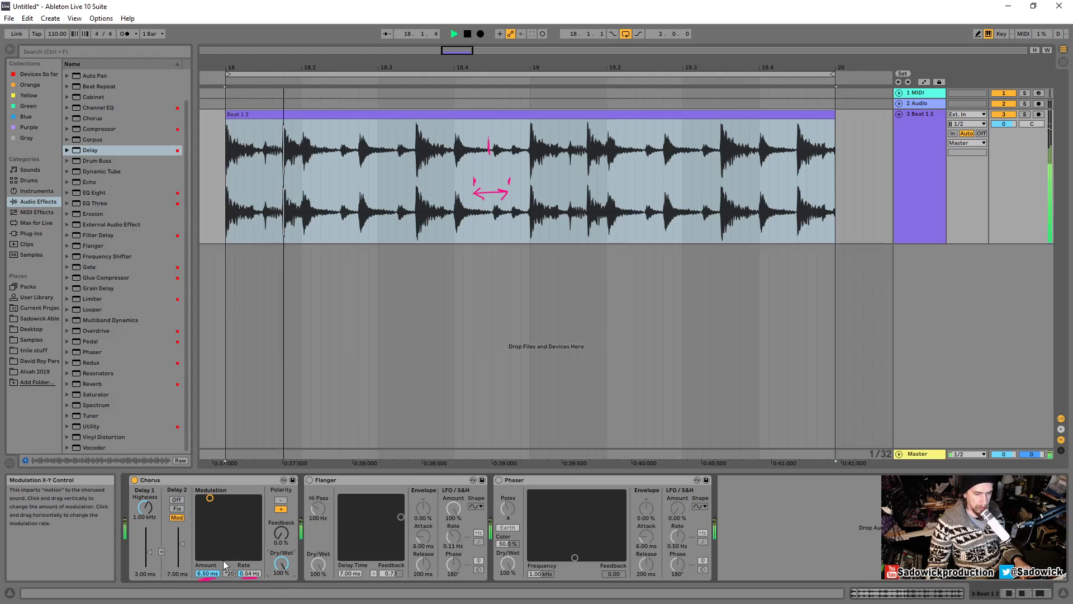
key(space)
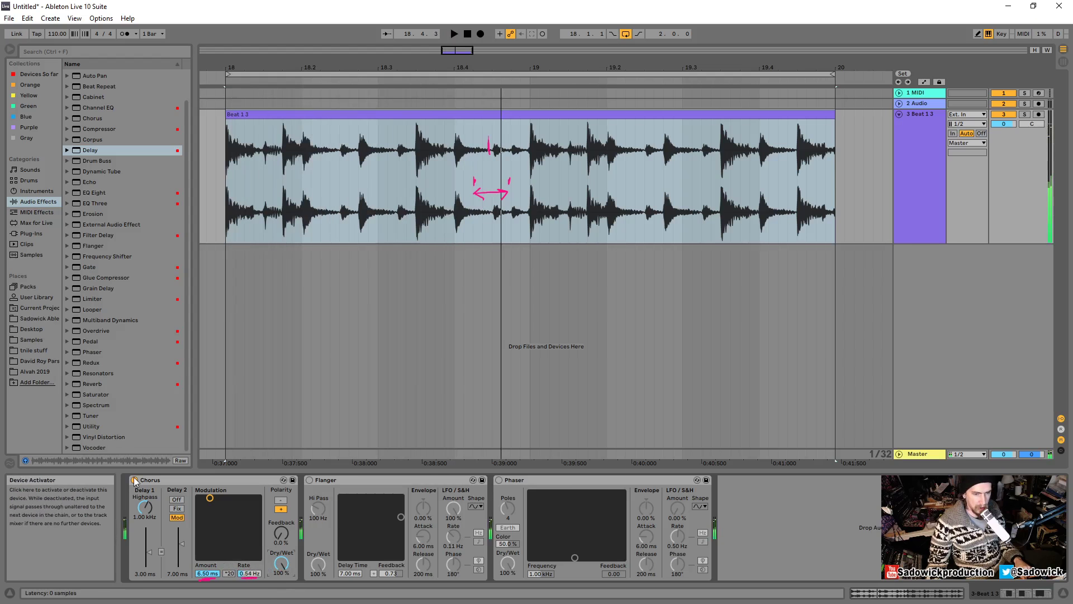
key(space)
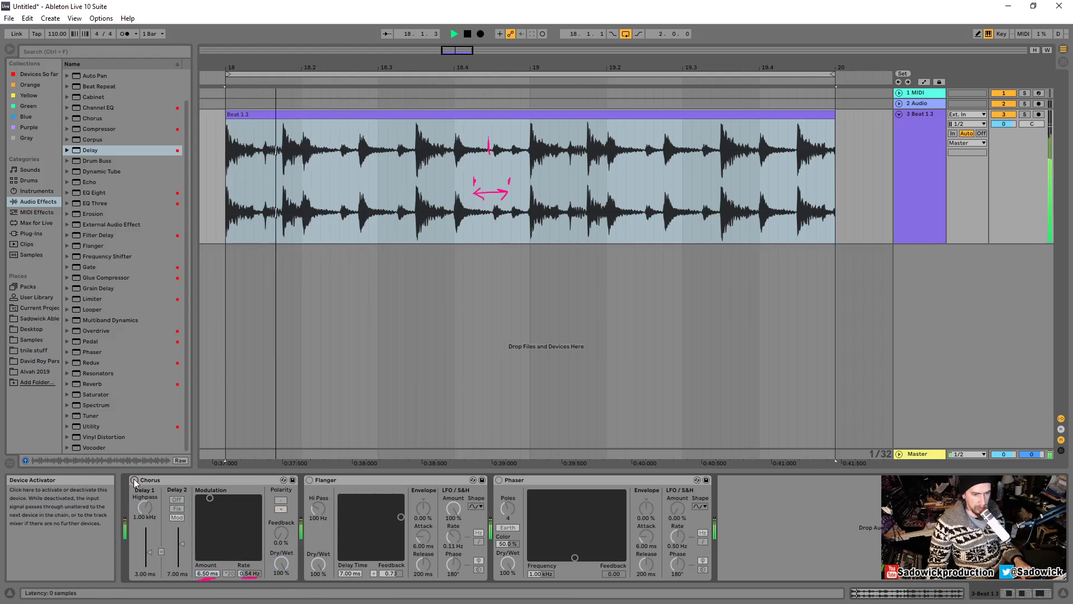
key(space)
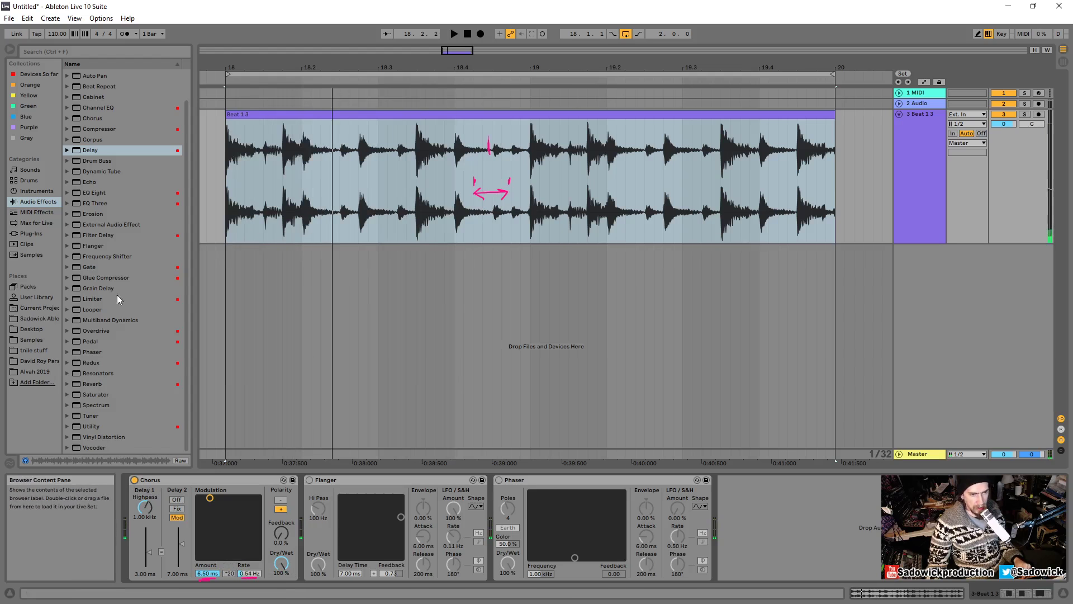
- Insert Delay between Chorus and Flanger, unlink its channels, switch both from Sync to Time, set the left delay to 1.00 ms, and bypass Chorus
drag(90, 149, 305, 523)
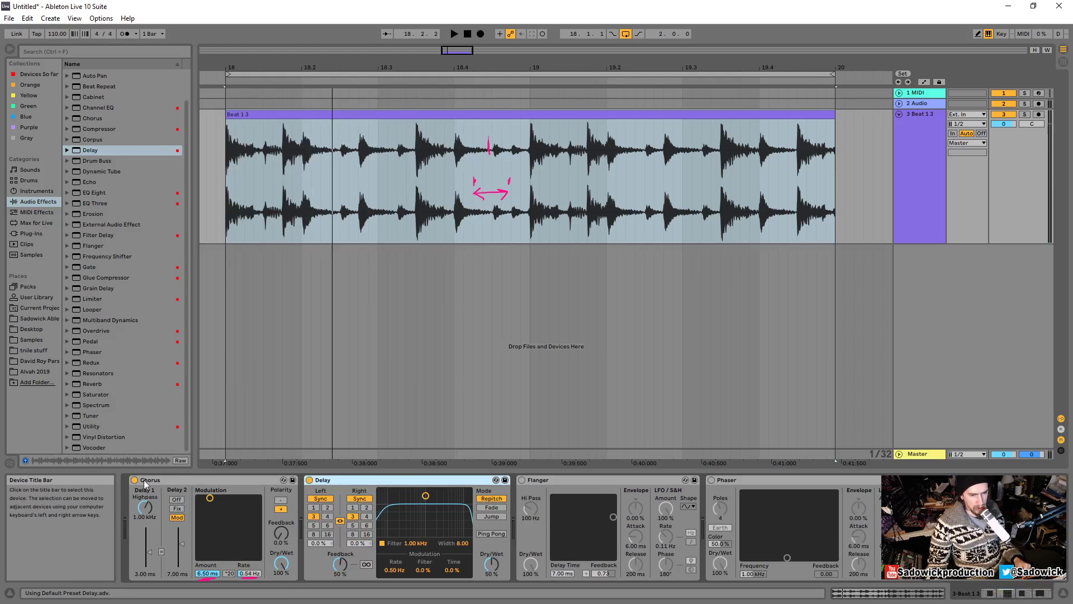
click(321, 498)
click(340, 521)
click(321, 518)
click(351, 501)
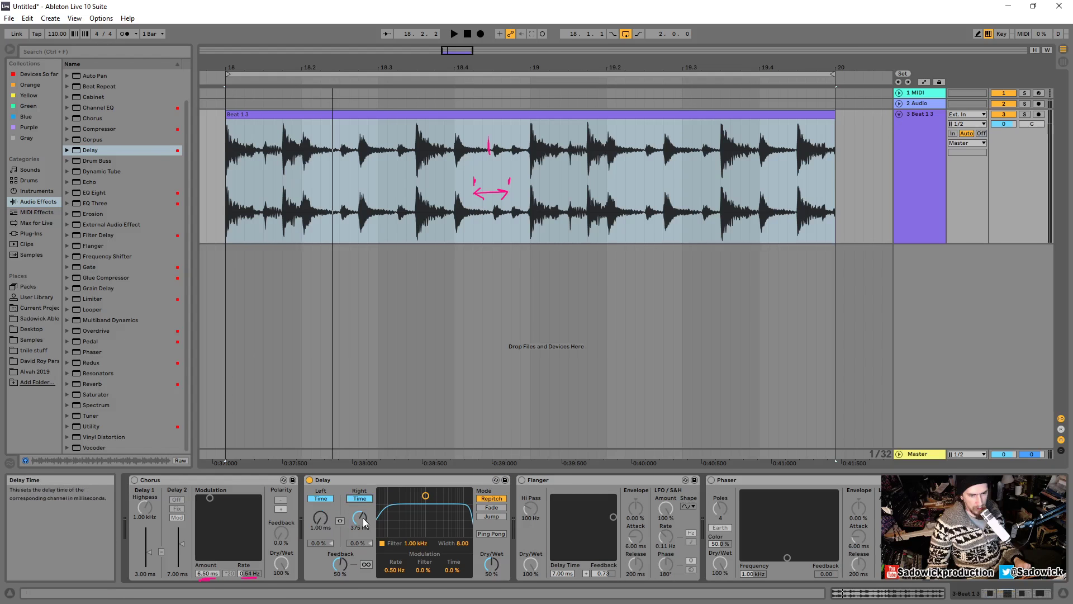
- Set Delay's Dry/Wet to 100% and its right delay time to 5.51 ms, listening to the loop
drag(495, 565, 494, 509)
drag(359, 519, 359, 514)
key(space)
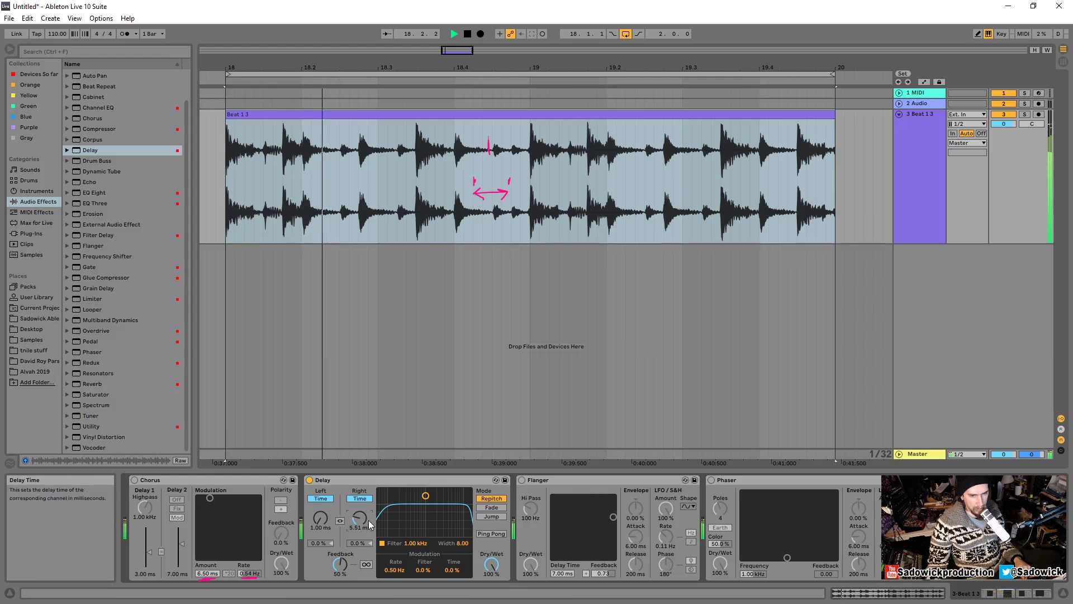
key(space)
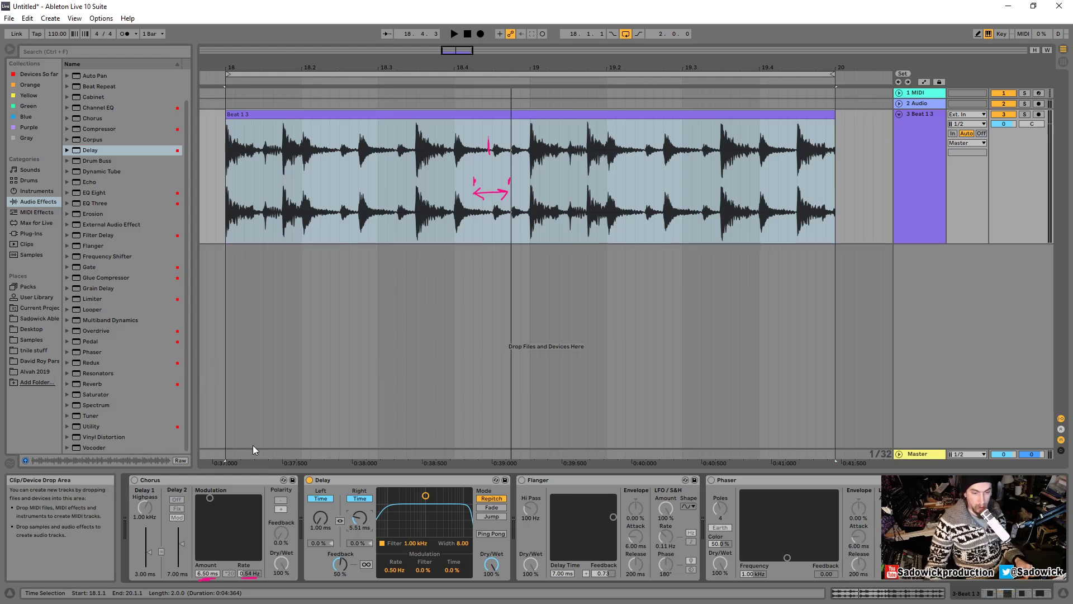
- Vary Delay's right time from 1.03 ms to 9.27 ms during playback, remove the Delay device, and reactivate Chorus
click(360, 523)
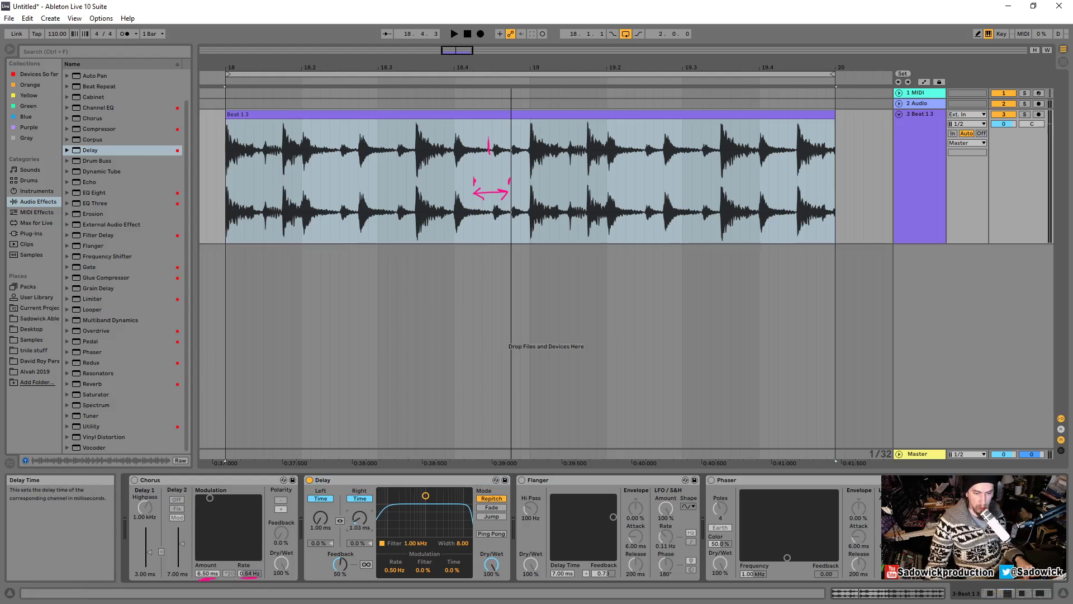
drag(360, 518, 360, 493)
key(space)
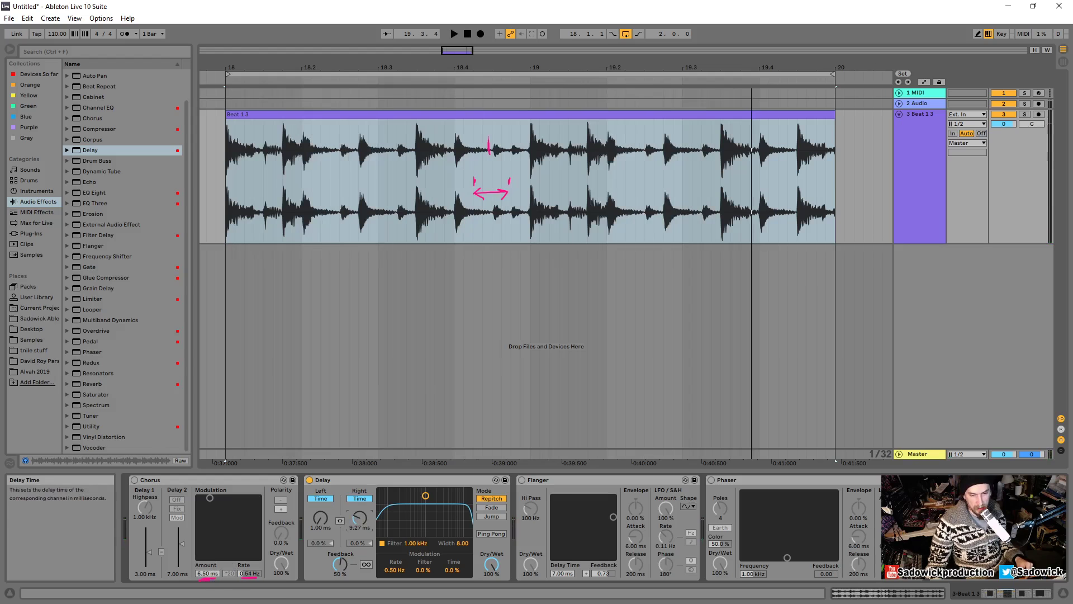
right_click(336, 480)
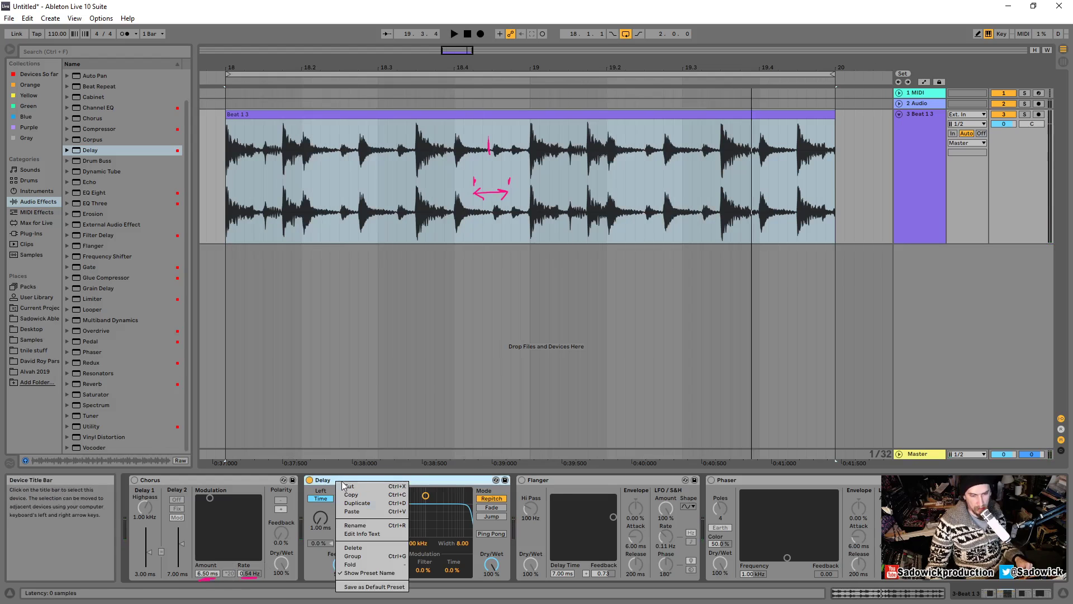
click(353, 512)
click(135, 480)
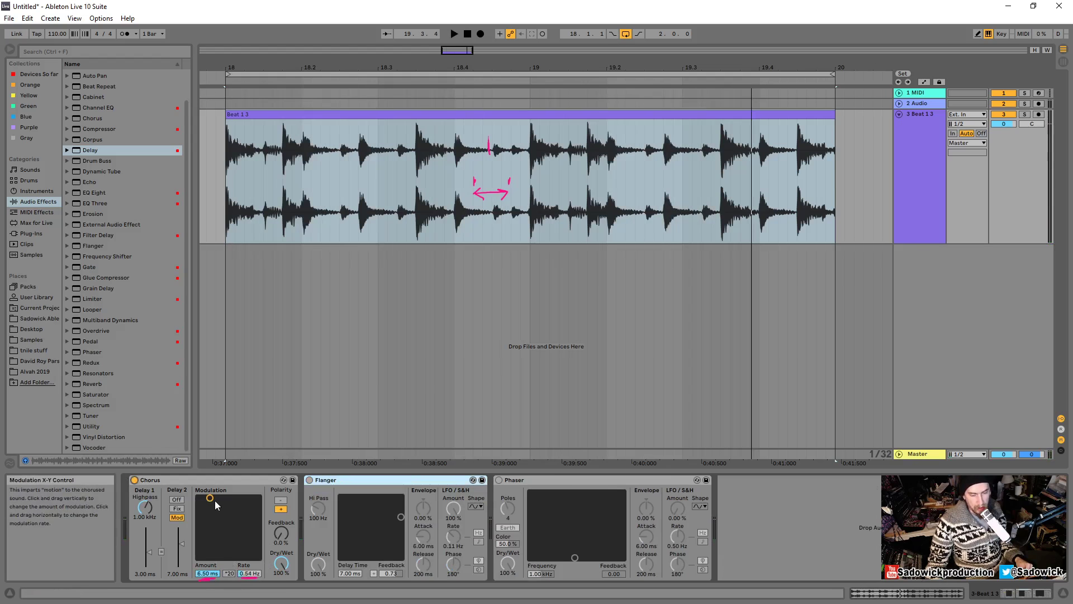
- Vary Chorus's modulation while the loop plays, starting at a 3.85 Hz rate and settling on a 1.28 ms amount and 1.97 Hz rate
drag(210, 498, 222, 497)
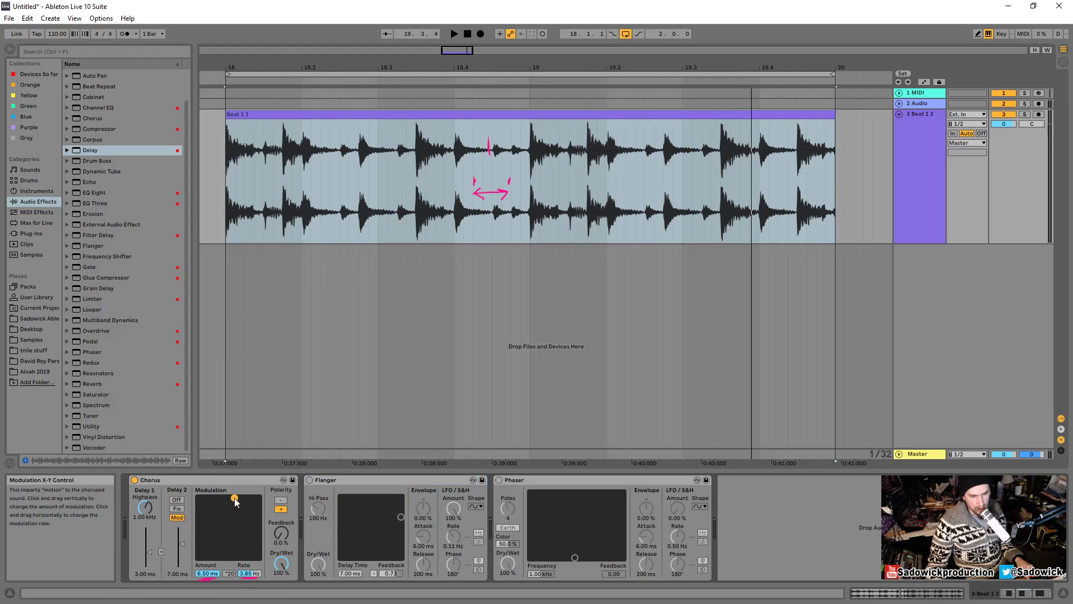
key(space)
drag(234, 498, 223, 531)
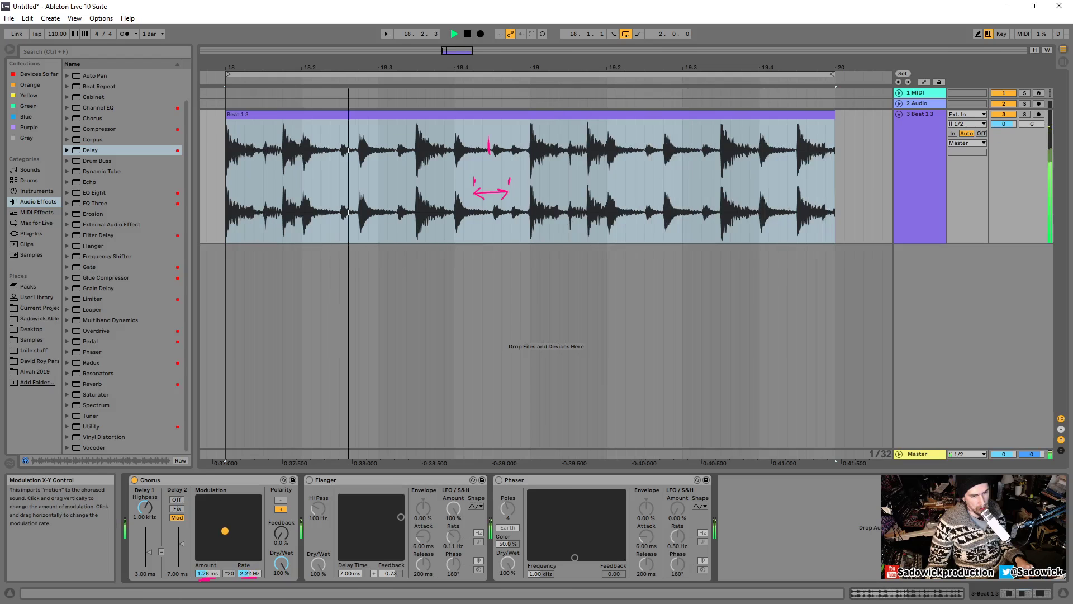
key(space)
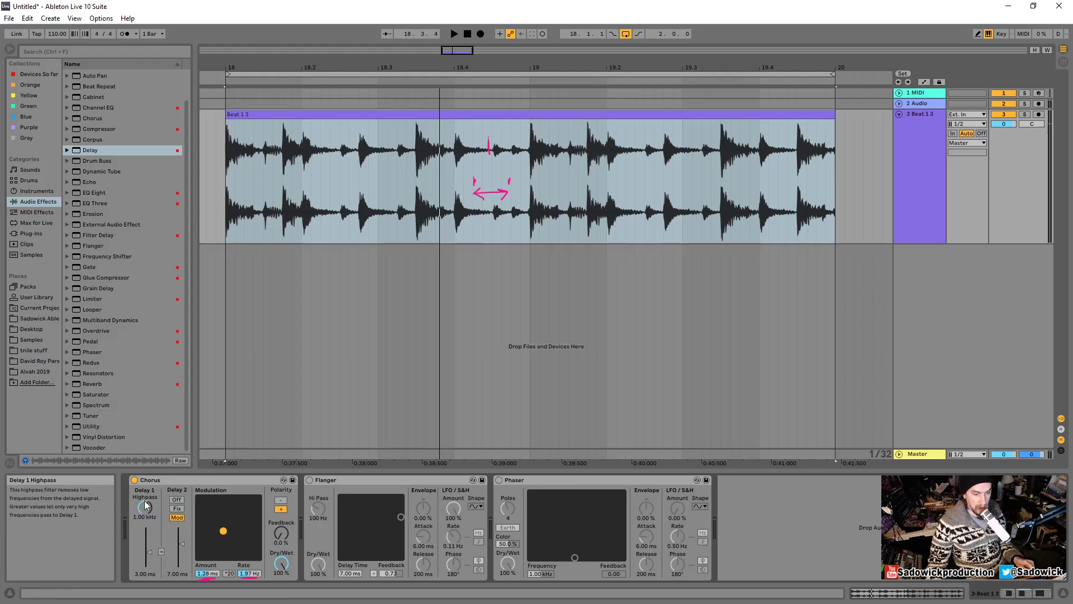
- Set Chorus's Delay 1 highpass to 520 Hz and its Delay 1 time to 5.23 ms
drag(145, 507, 145, 514)
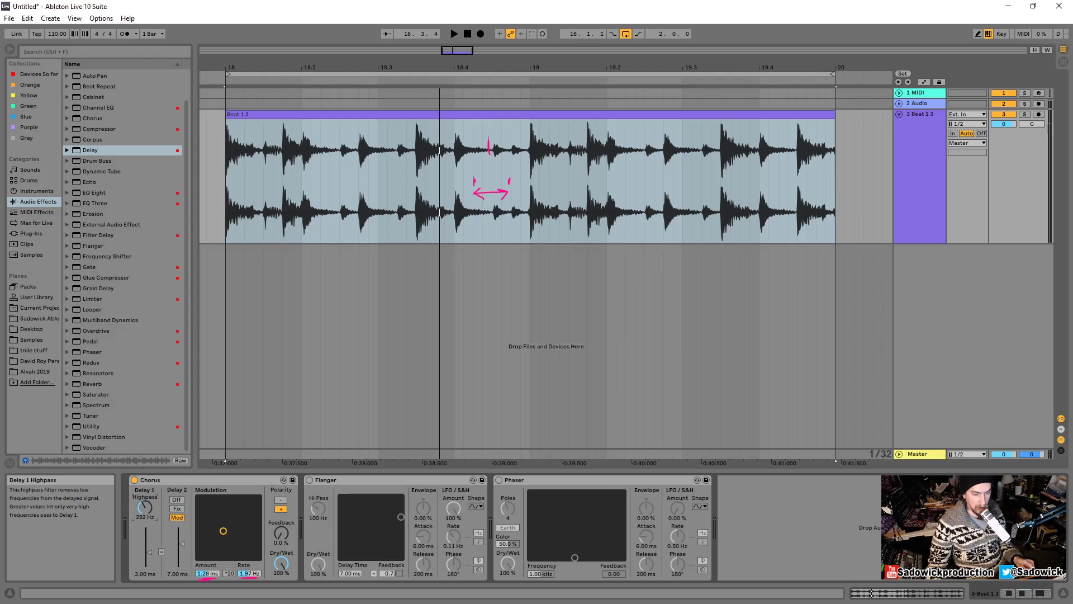
drag(145, 514, 144, 509)
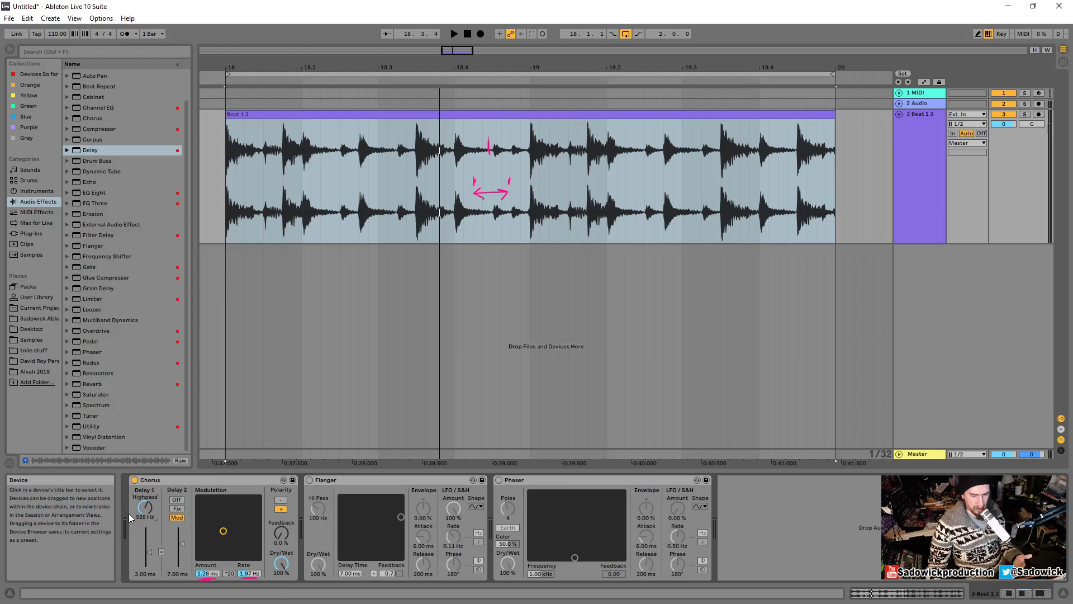
drag(145, 507, 147, 552)
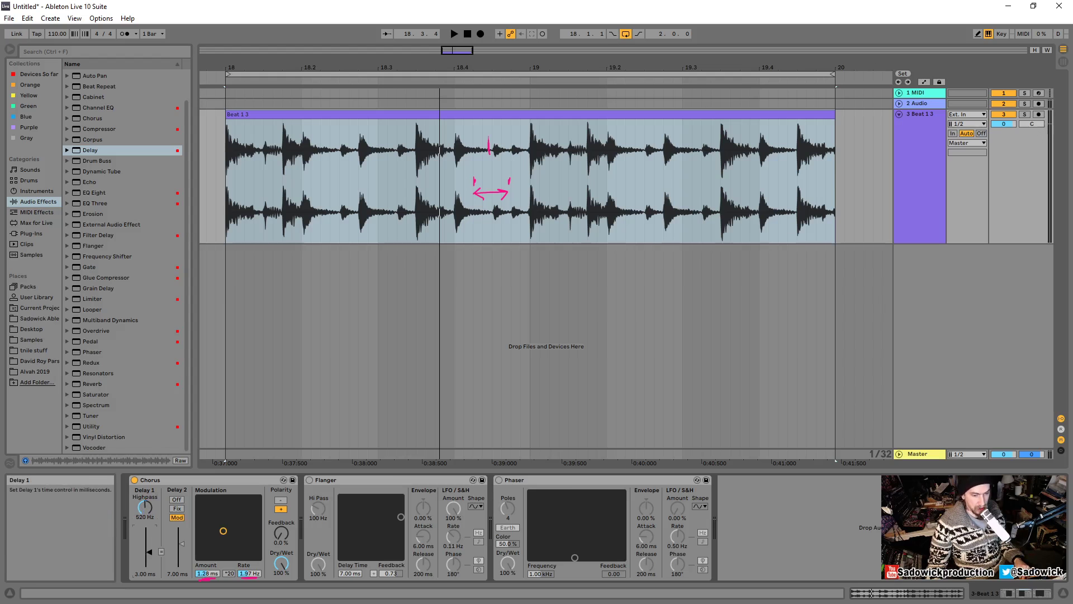
drag(149, 529, 148, 558)
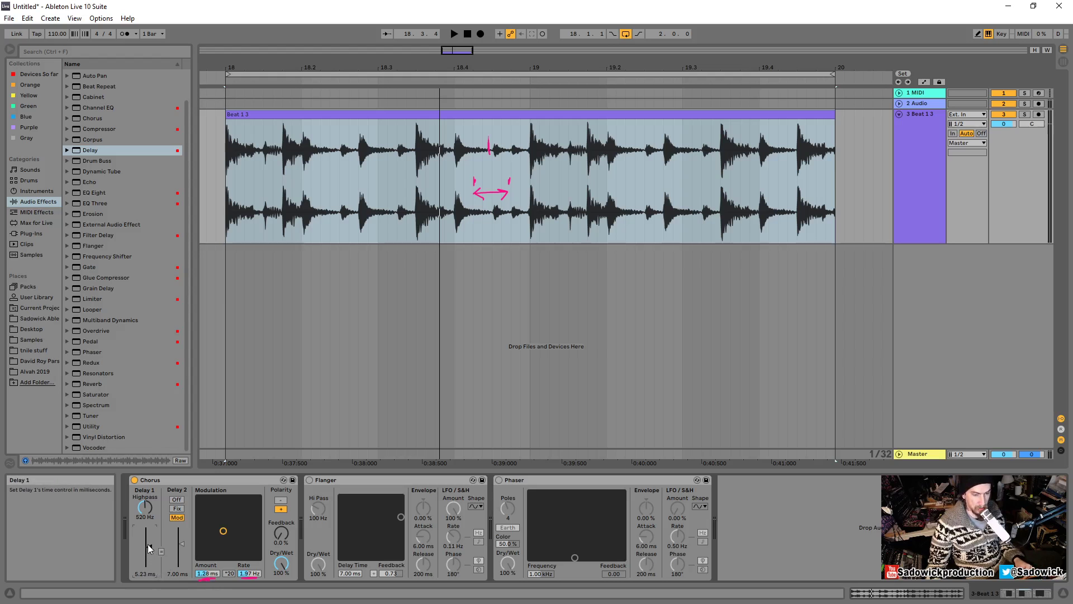
- Turn Chorus's Delay 2 off, set the Delay 1 time to 7.08 ms, and listen to the loop
click(177, 499)
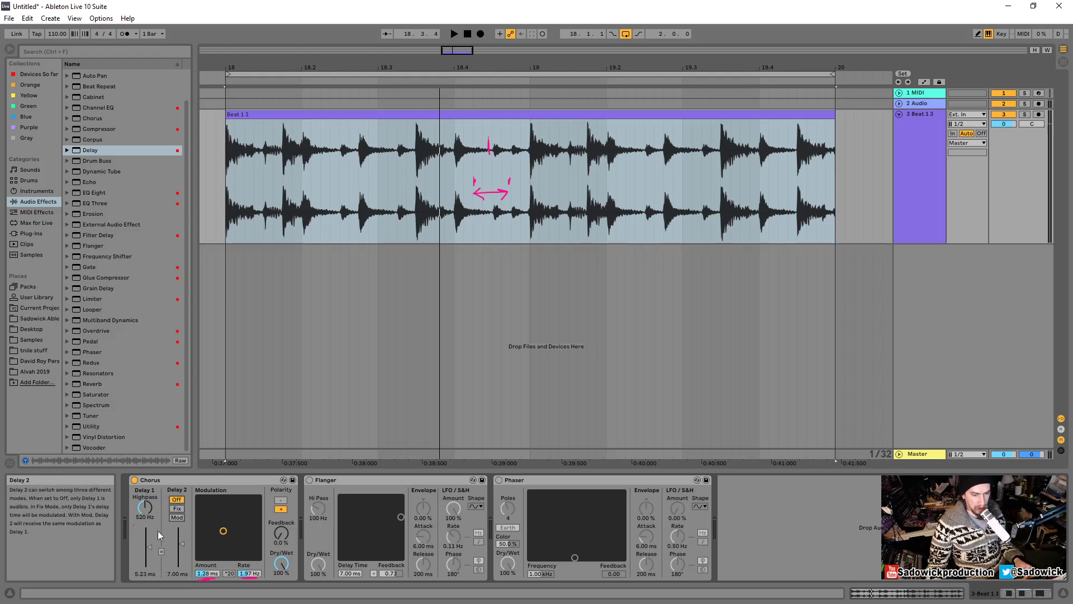
mouse_move(148, 547)
mouse_down()
mouse_move(148, 537)
mouse_move(149, 561)
mouse_move(149, 543)
mouse_up()
key(space)
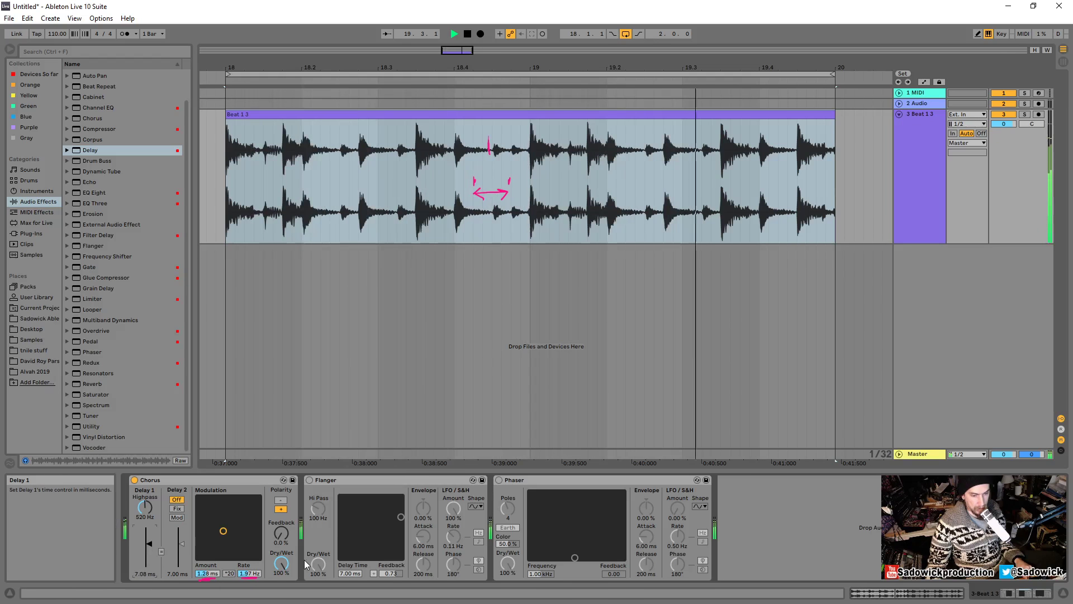
key(space)
- Lower Chorus's Delay 1 highpass to 147 Hz and vary Dry/Wet while listening to the loop, leaving the mix at 100%
drag(144, 507, 145, 513)
key(space)
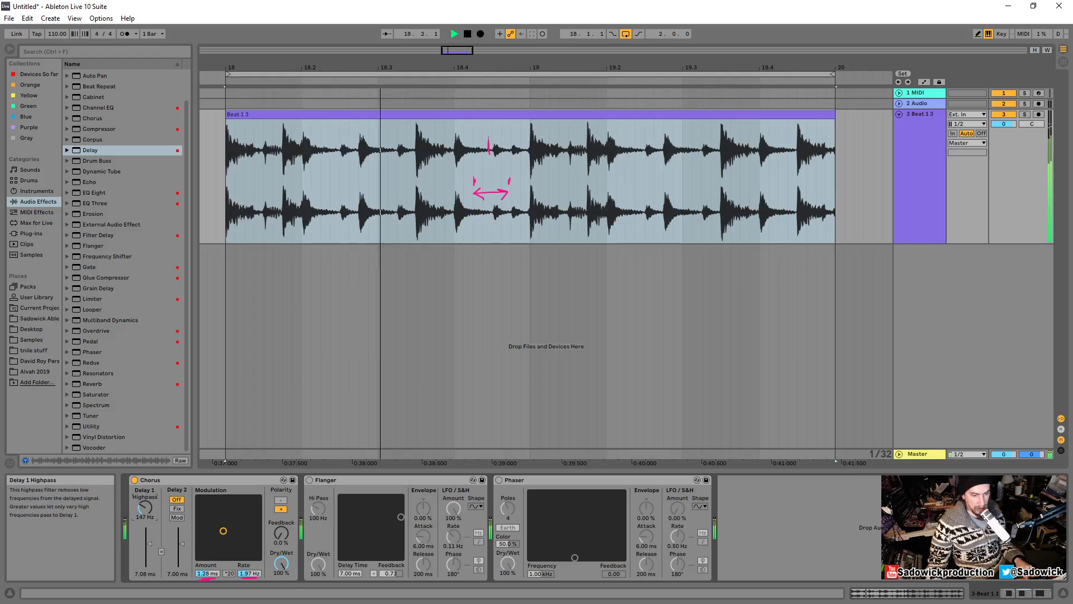
key(space)
mouse_move(281, 564)
mouse_down()
mouse_move(282, 577)
mouse_move(279, 566)
mouse_up()
key(space)
double_click(280, 566)
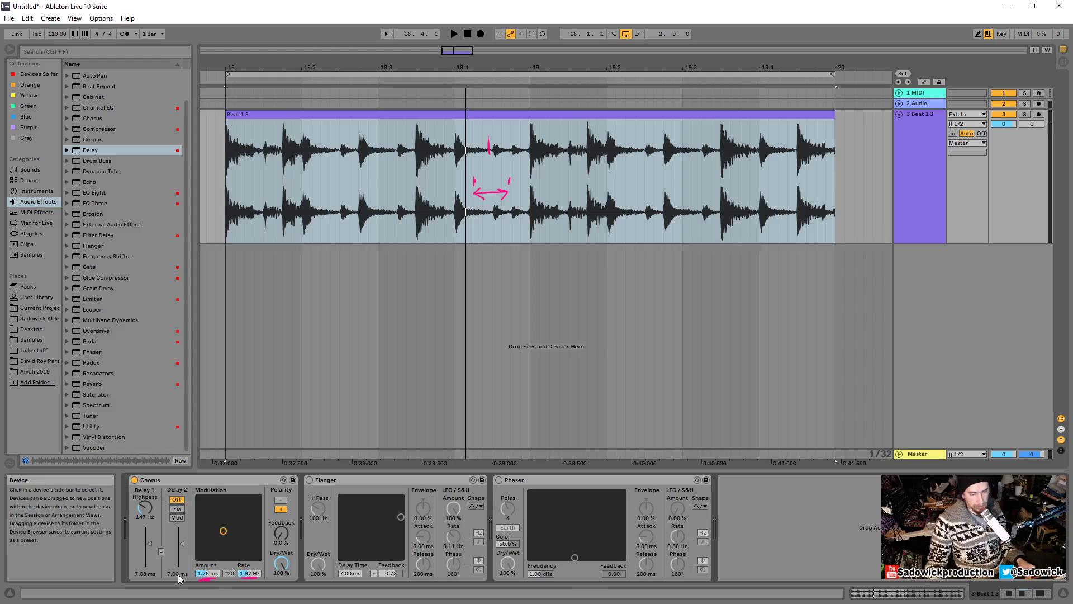
- Set Chorus's Delay 2 to Fix mode with a 4.15 ms time and listen to the loop
click(176, 508)
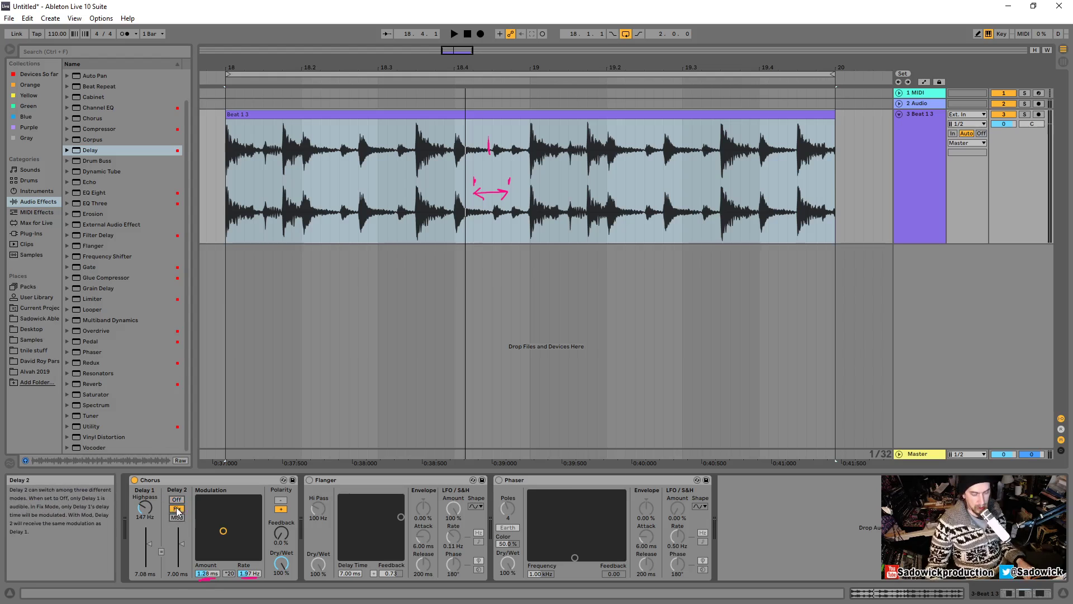
drag(183, 542, 182, 551)
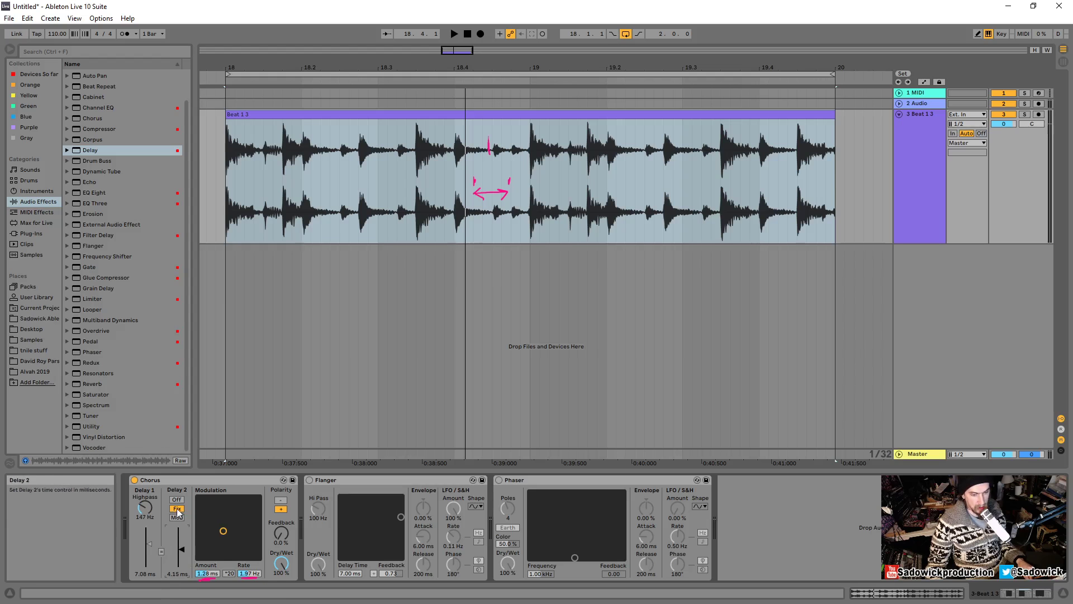
key(space)
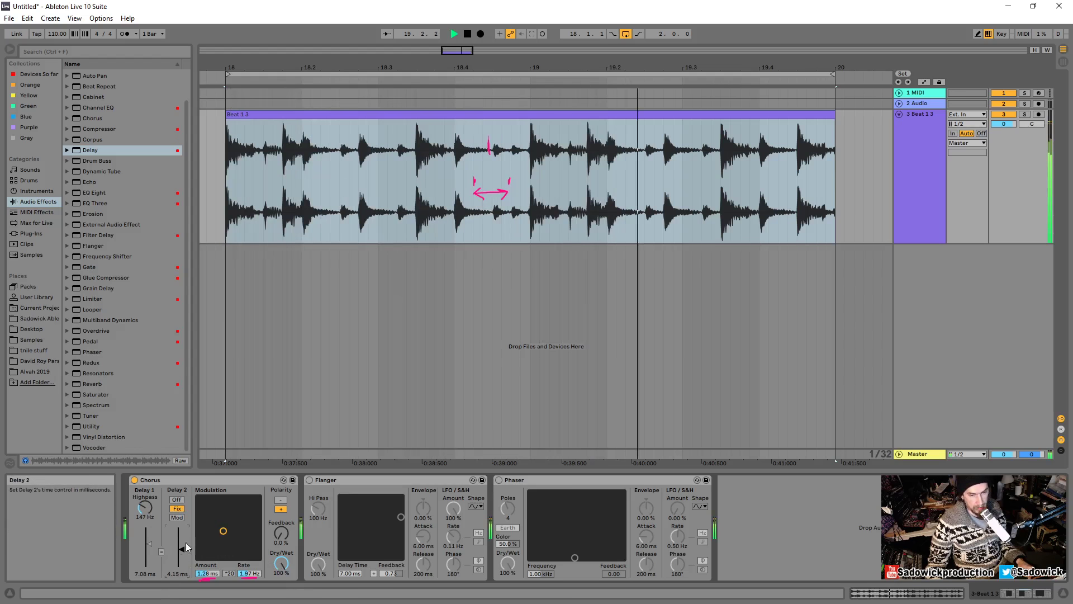
key(space)
- Switch Chorus's Delay 2 to Mod and, with the loop playing, set Delay 1 to 1.35 ms and Delay 2 to 3.42 ms
click(177, 517)
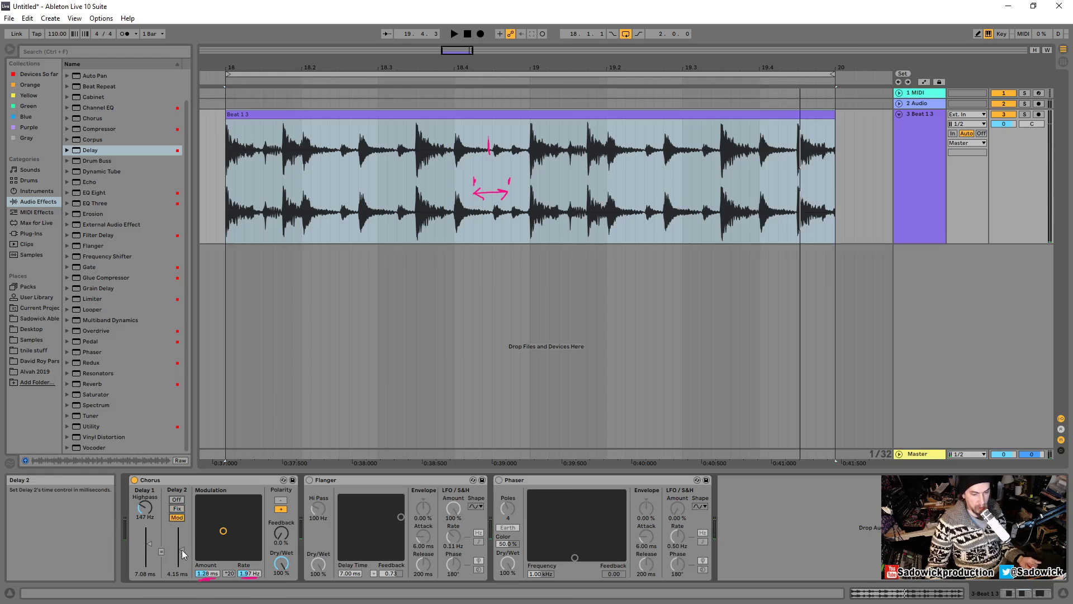
mouse_move(185, 549)
mouse_down()
mouse_move(173, 563)
mouse_move(150, 554)
mouse_move(149, 567)
mouse_move(182, 568)
mouse_up()
key(space)
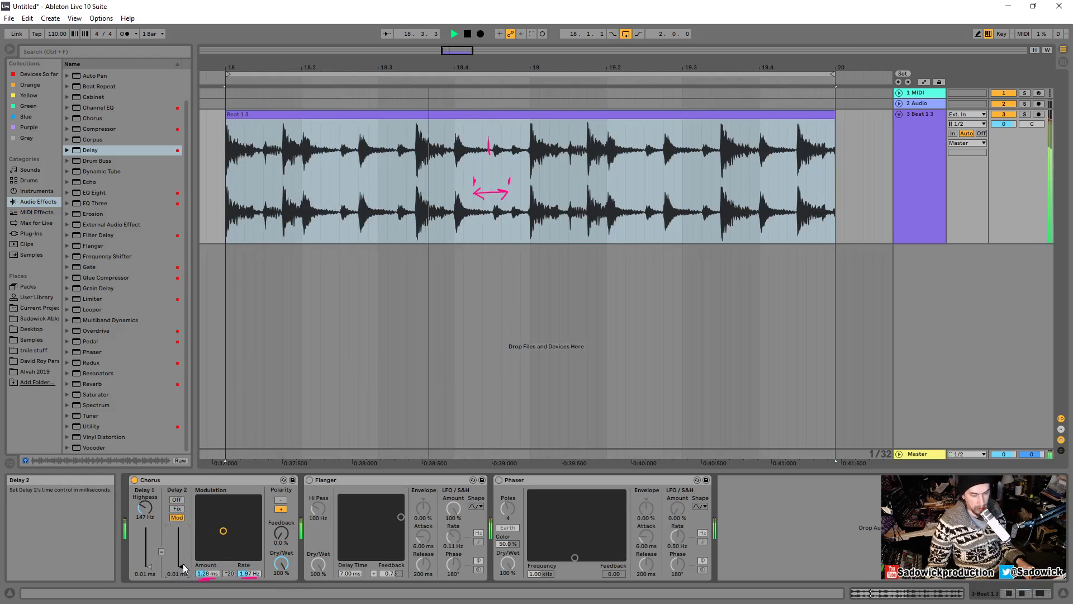
drag(149, 566, 182, 550)
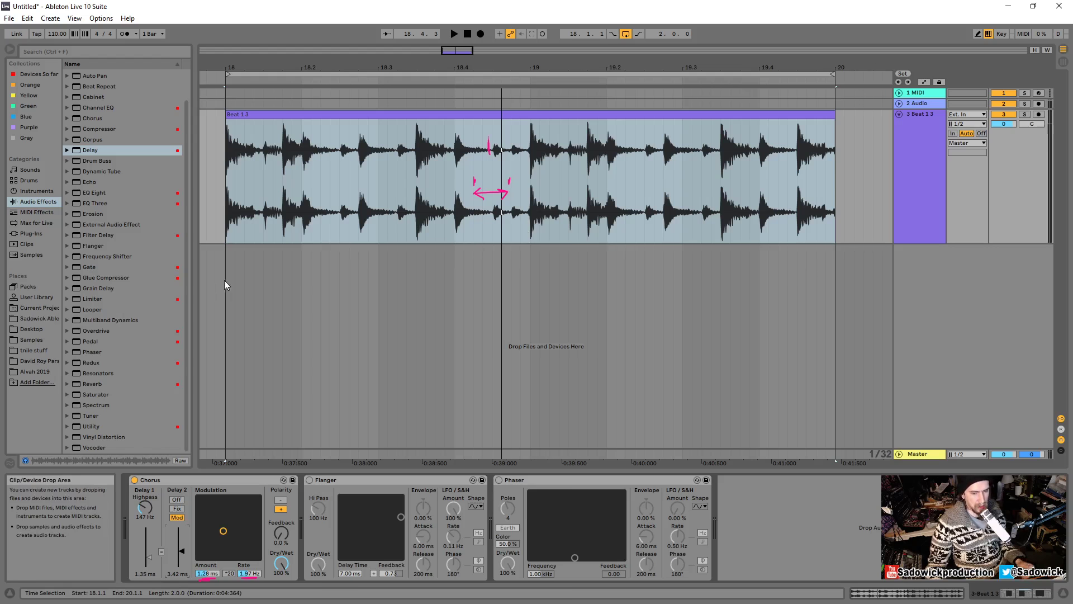
- Compare the loop with Chorus bypassed and with it enabled, leaving the effect on
click(134, 480)
key(space)
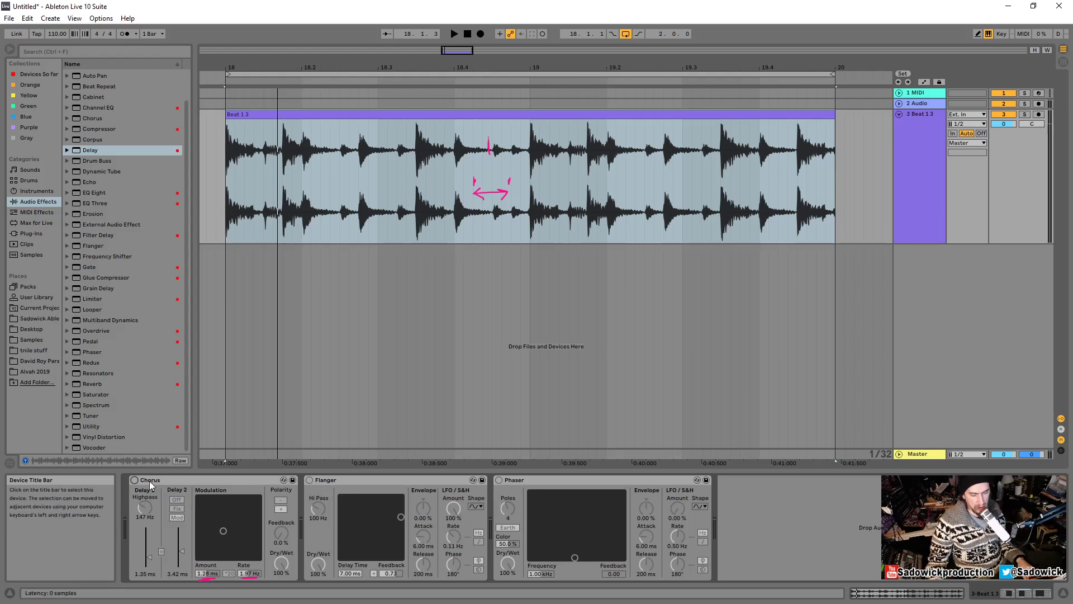
click(135, 480)
key(space)
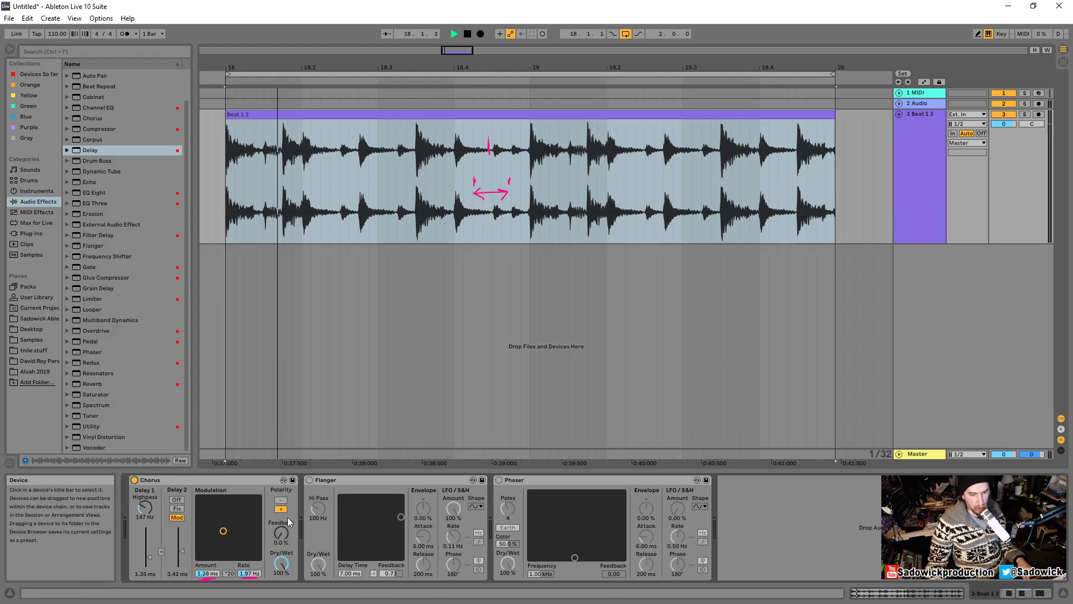
key(space)
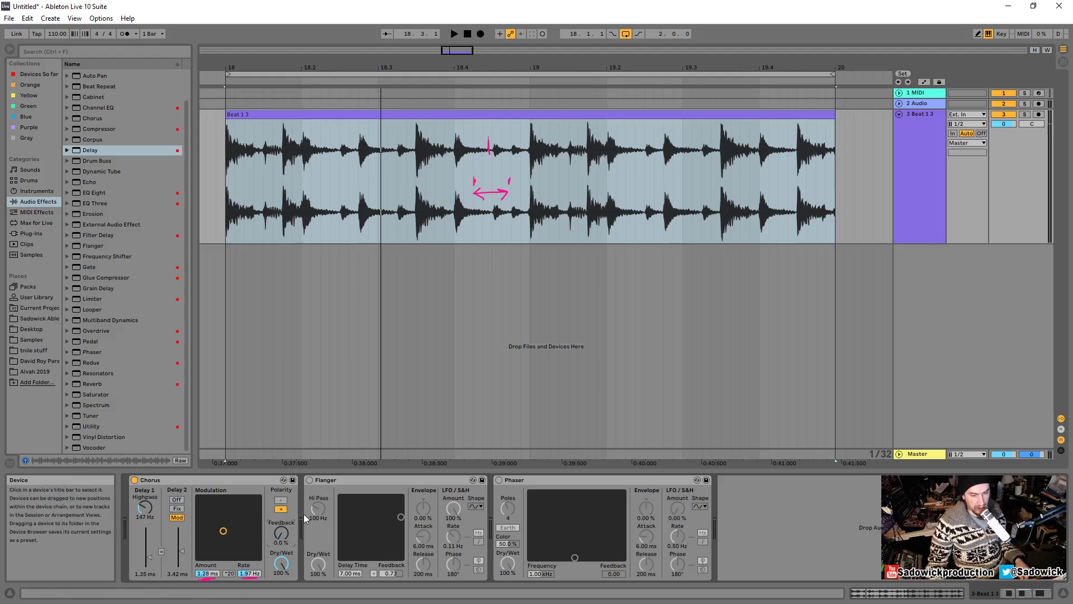
- Raise Chorus's Feedback to 67% and listen to the loop
drag(282, 533, 281, 496)
key(space)
key(space)
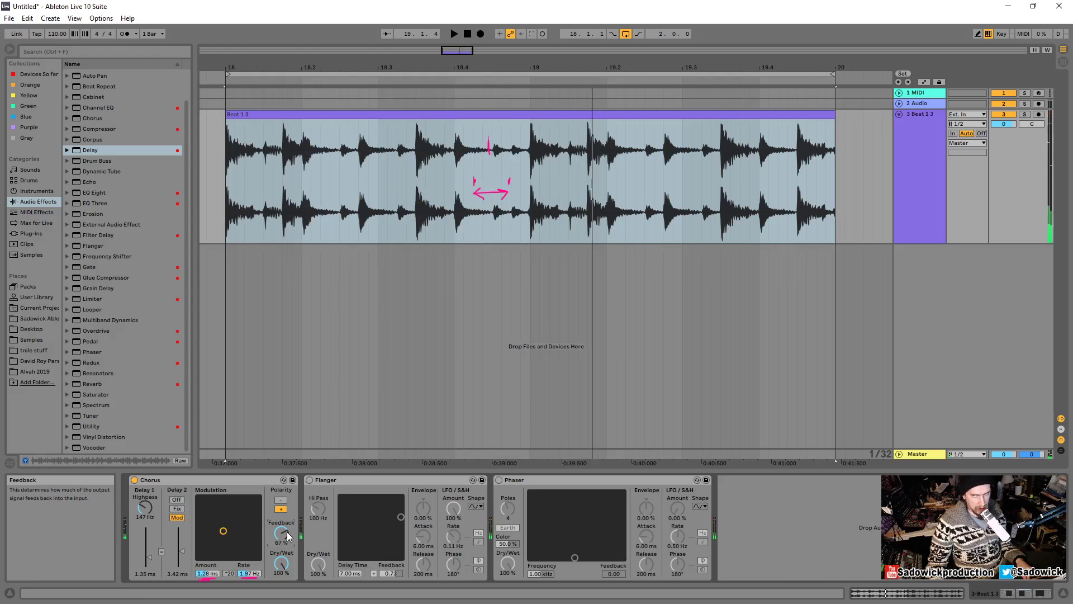
- Set Chorus's modulation to a 1.39 ms amount and 0.13 Hz rate, and turn Delay 2 off while the loop plays
drag(223, 530, 203, 529)
key(space)
key(space)
key(space)
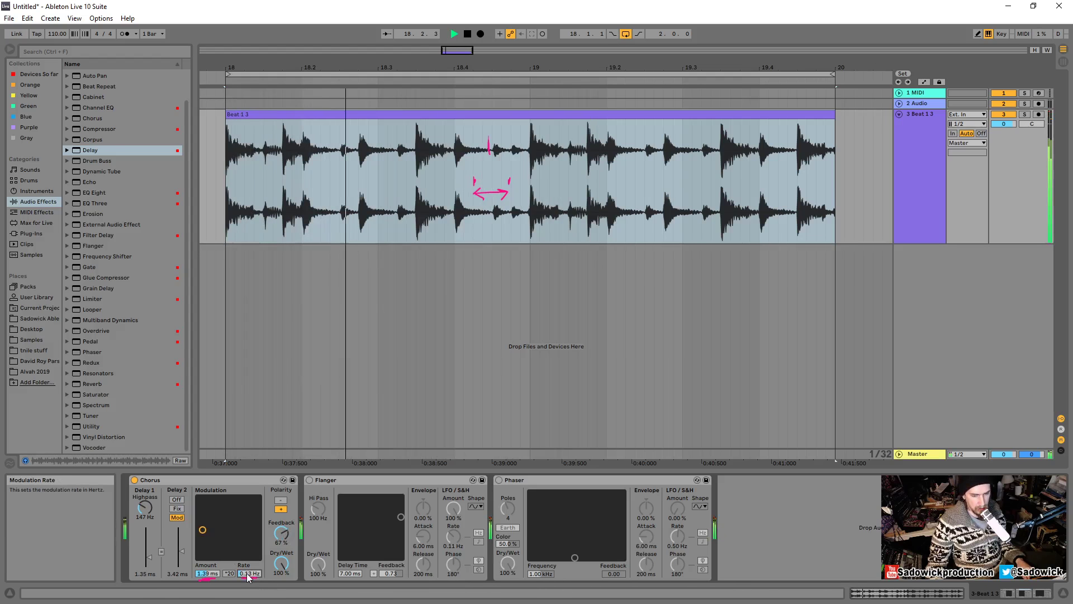
click(176, 499)
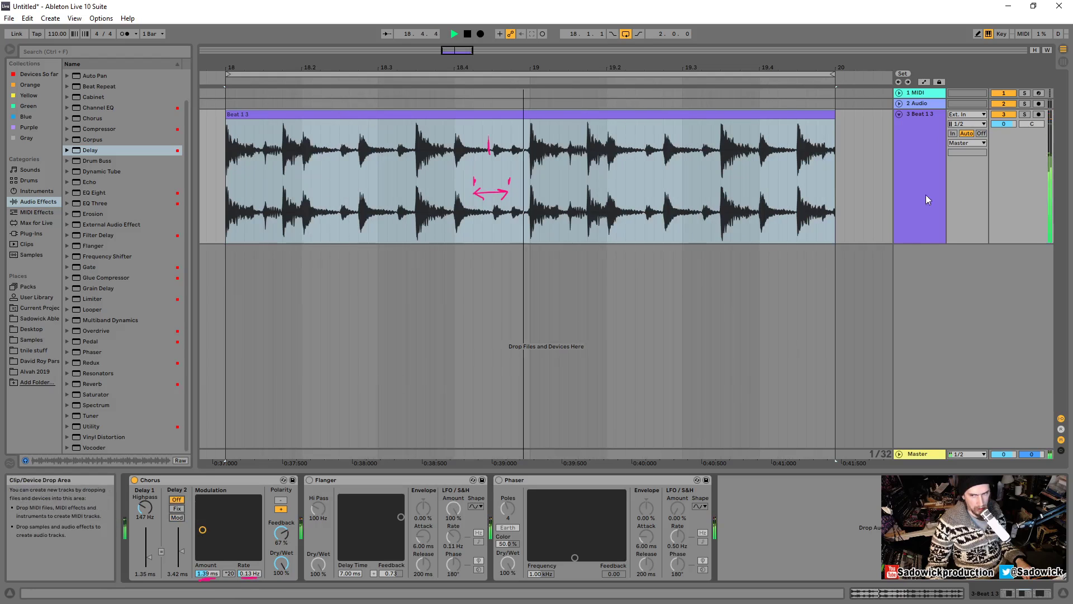
- Lower the Master volume to -2.3 dB, keeping the Beat 1 3 track's volume at 0
drag(1011, 126, 1010, 135)
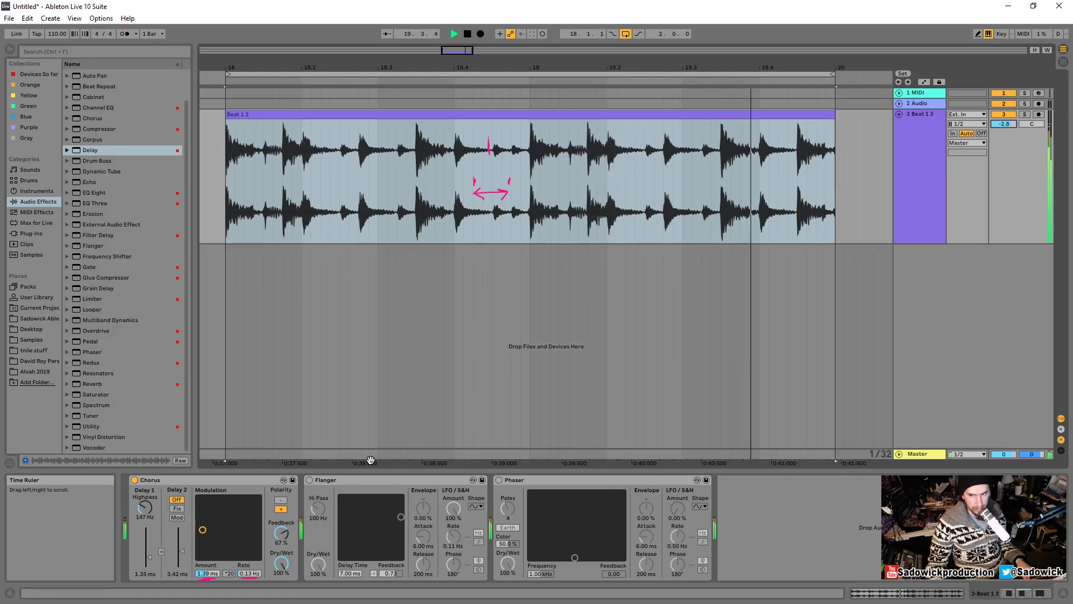
drag(1009, 455, 1009, 462)
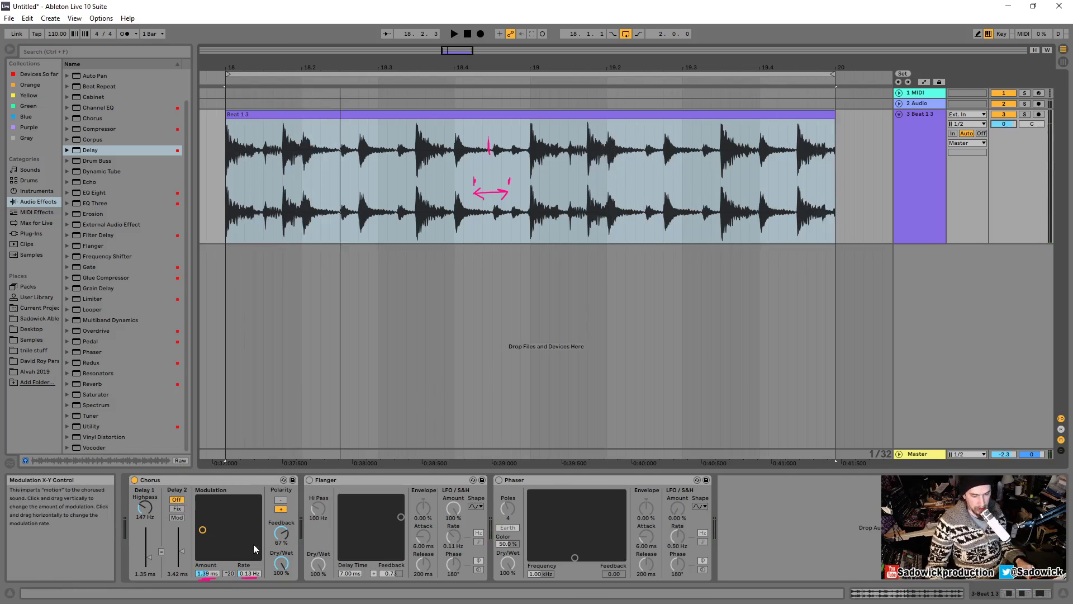
- Reduce Chorus's Dry/Wet to 33% and its Feedback to 37% while auditioning the loop
drag(283, 562, 283, 602)
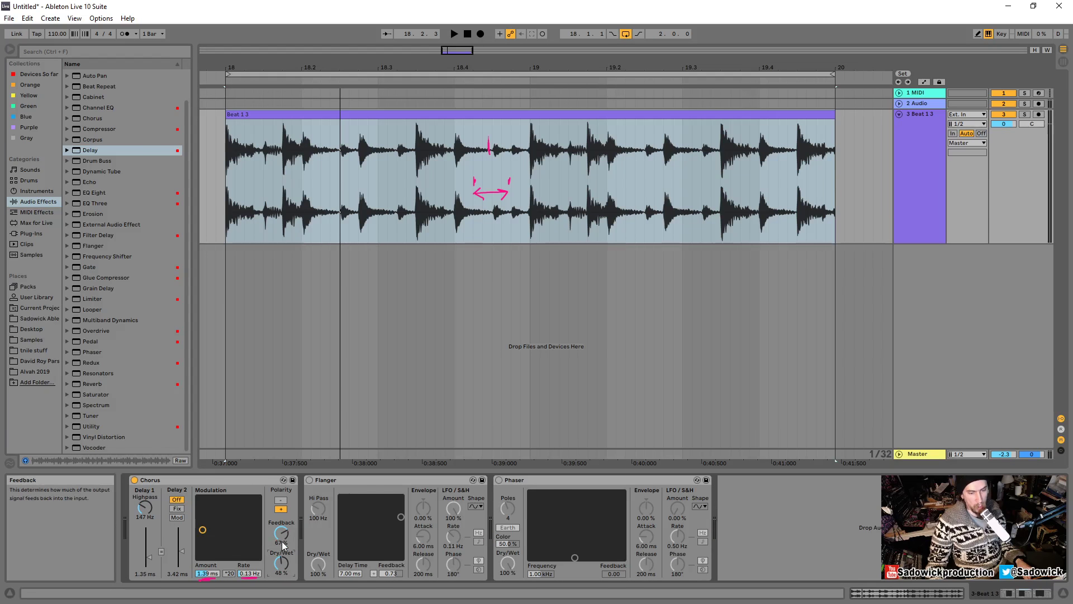
drag(284, 547, 284, 544)
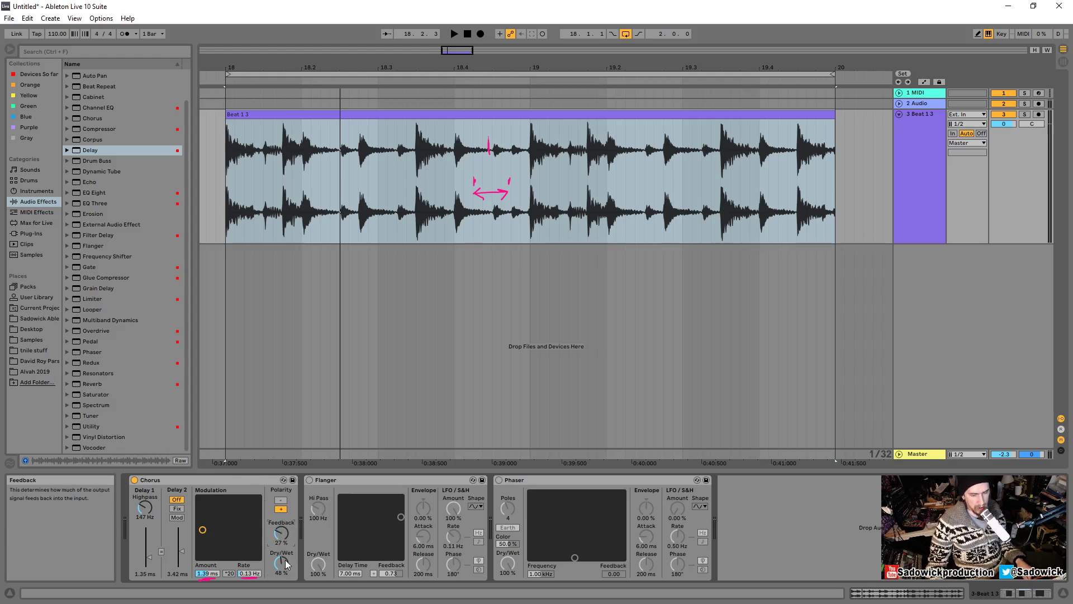
key(space)
drag(283, 564, 283, 578)
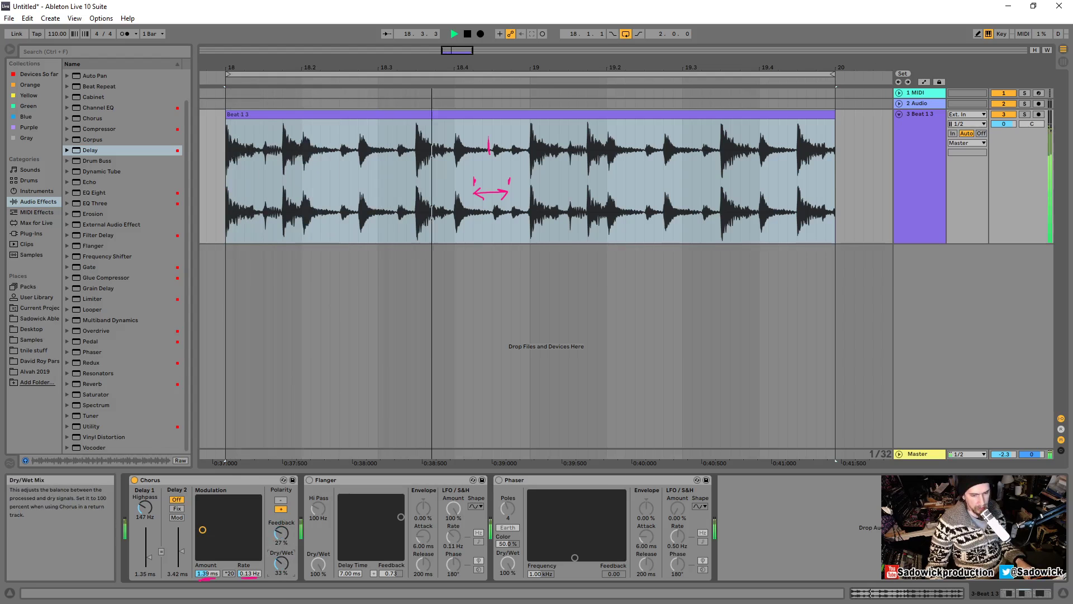
drag(283, 535, 283, 526)
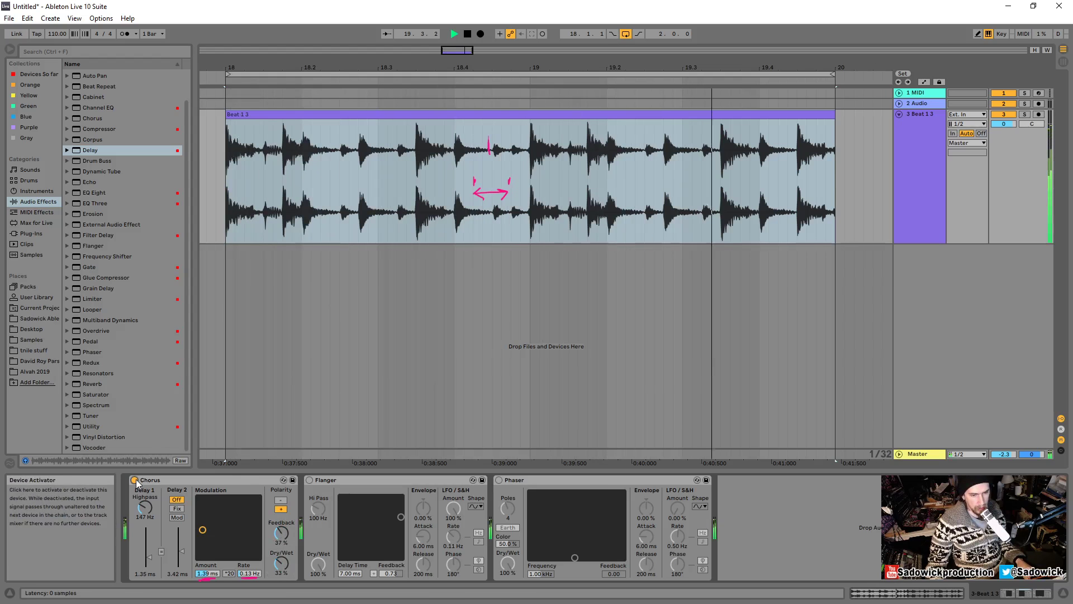
- Set Chorus's modulation to 2.92 ms and 0.08 Hz, Delay 2 to Mod, Delay 1 to 11.6 ms and Dry/Wet to 35% while listening
drag(202, 529, 200, 517)
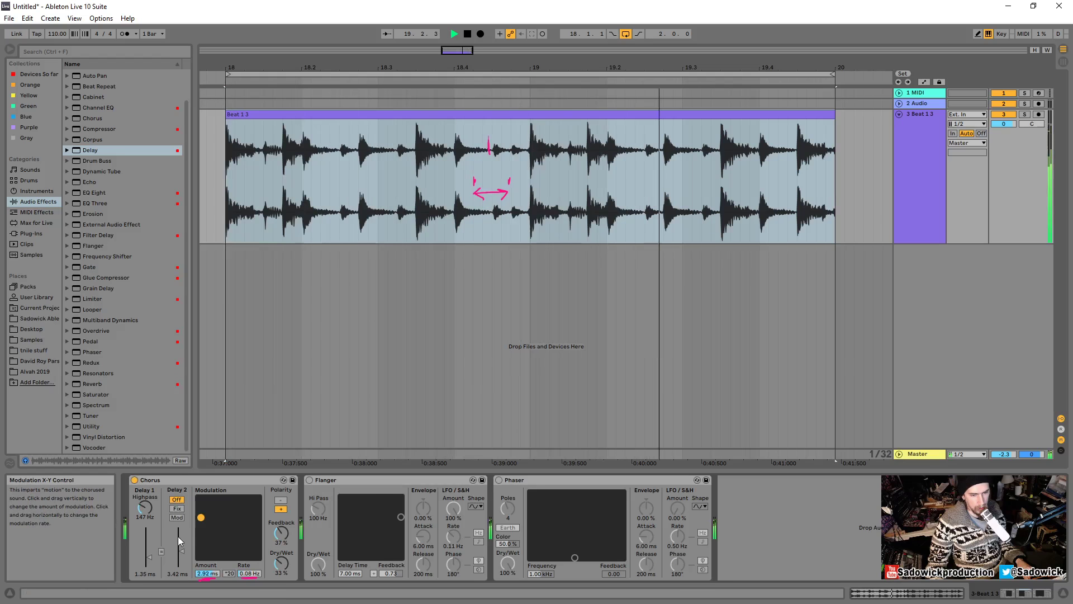
click(177, 517)
drag(149, 556, 150, 537)
mouse_move(280, 563)
mouse_down()
mouse_move(280, 550)
mouse_move(281, 561)
mouse_up()
key(space)
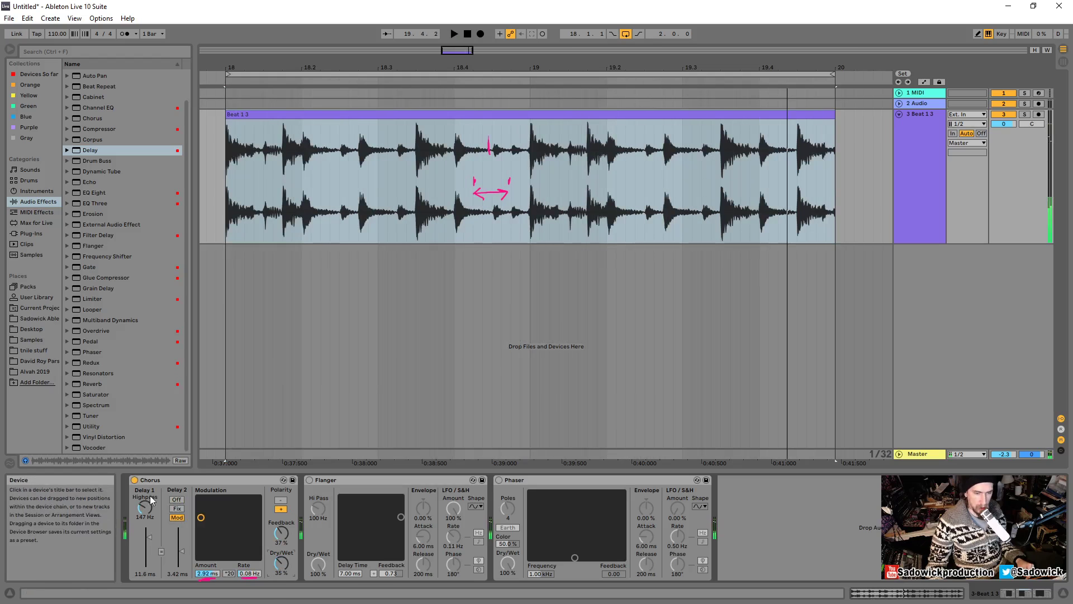
- Raise the modulation rate of the bypassed Chorus to 6.41 Hz
double_click(243, 480)
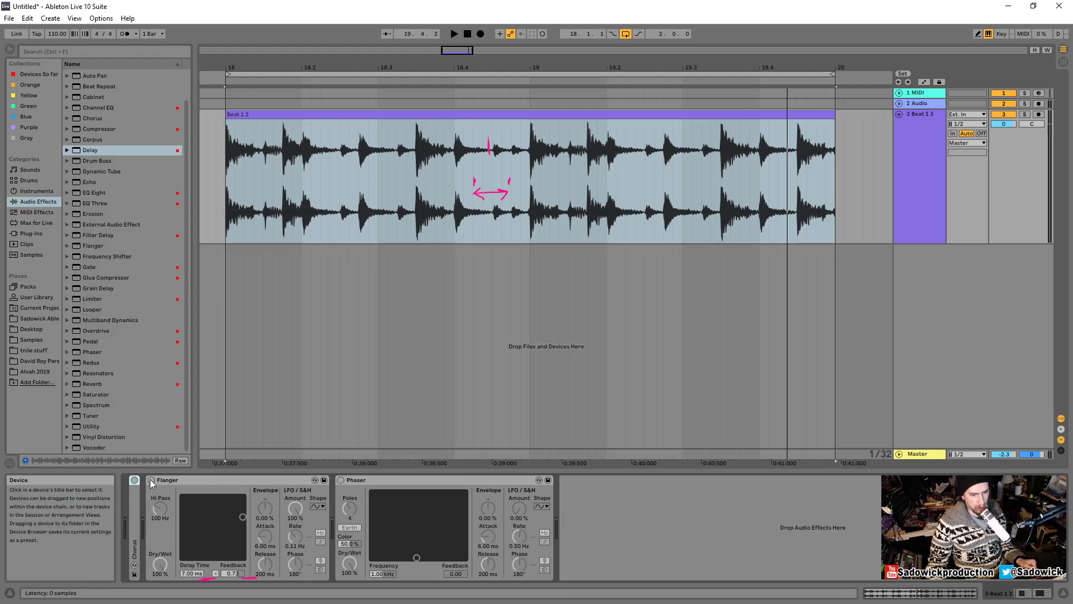
double_click(133, 506)
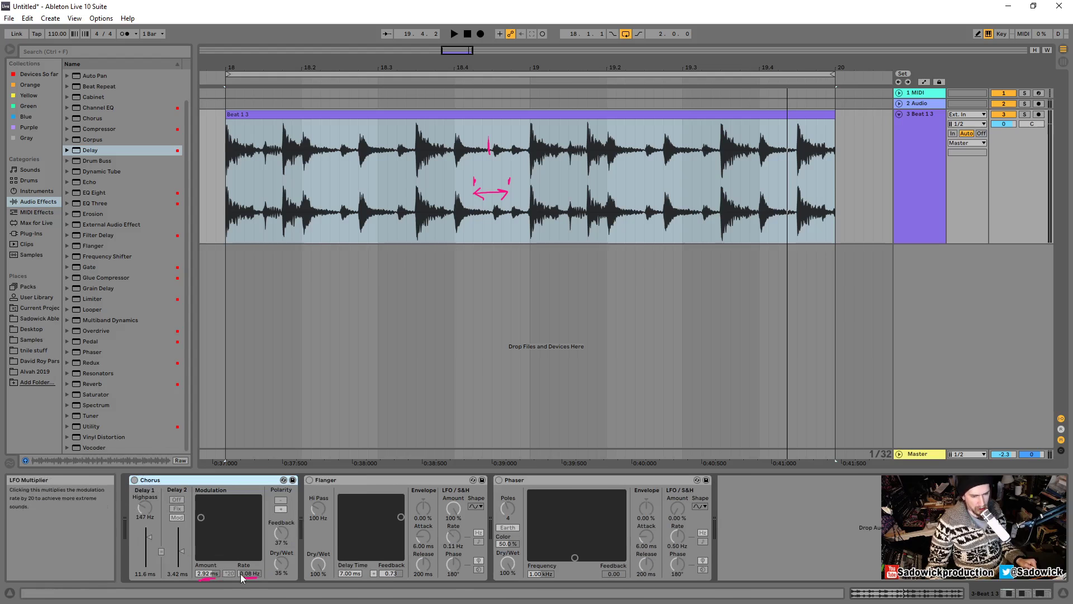
drag(240, 574, 241, 565)
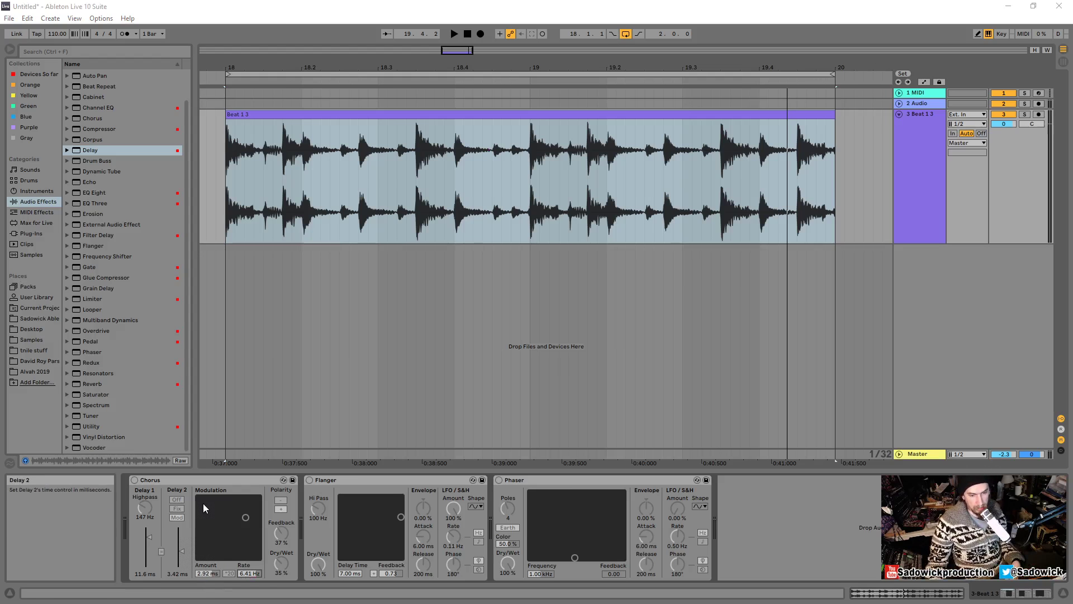
- Turn on Flanger and leave the bypassed Chorus collapsed beside it
double_click(205, 478)
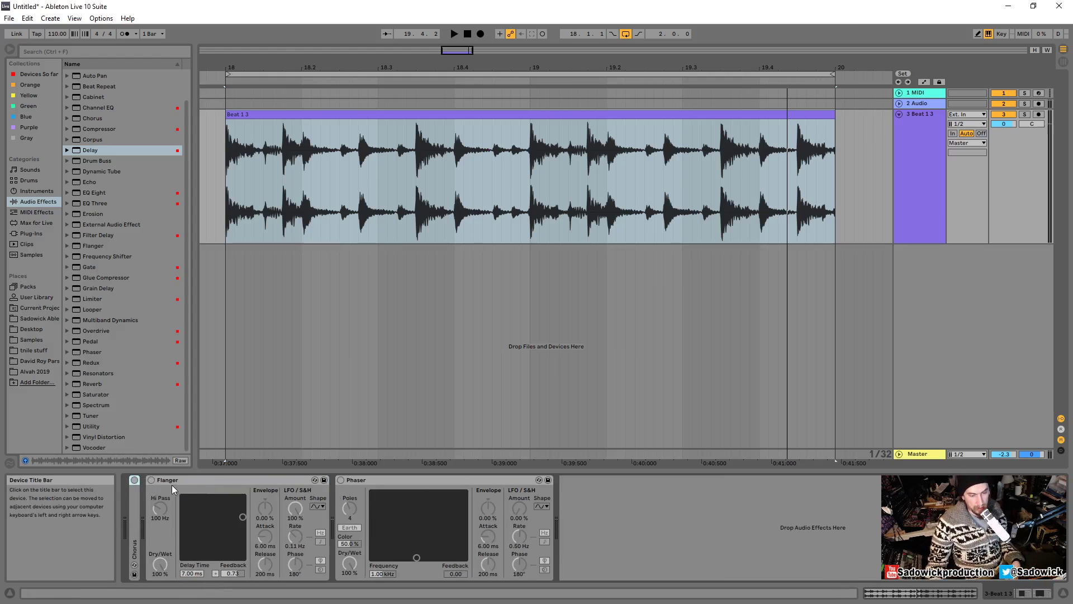
click(152, 480)
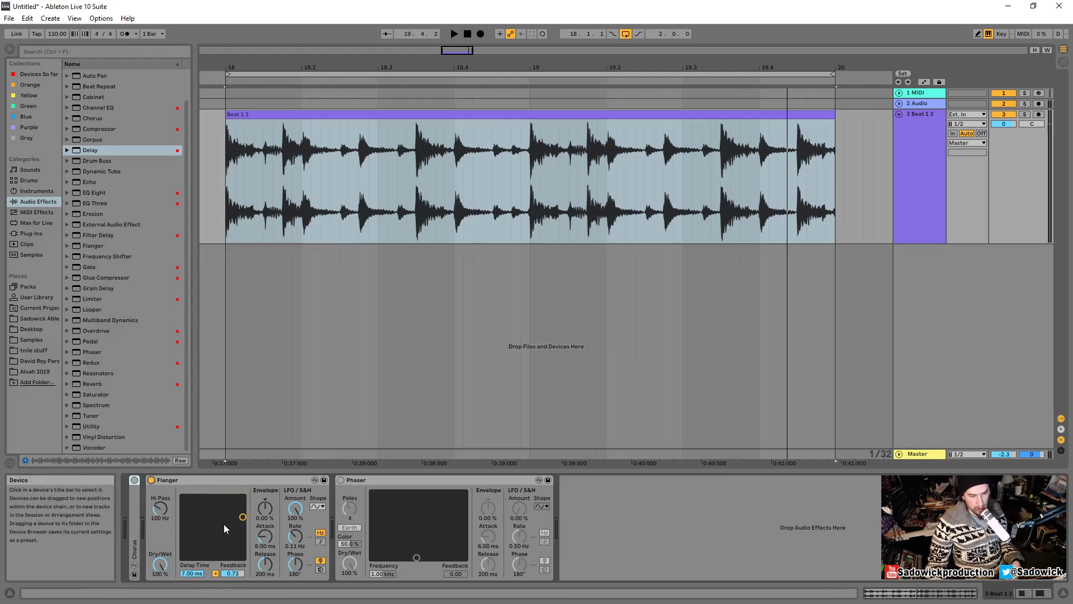
double_click(132, 513)
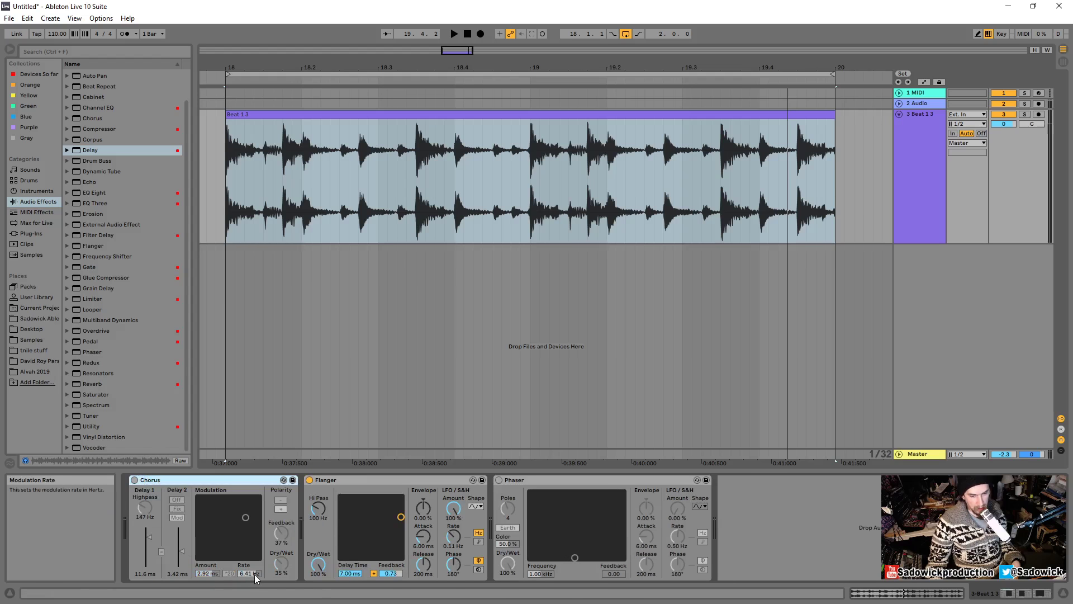
double_click(198, 481)
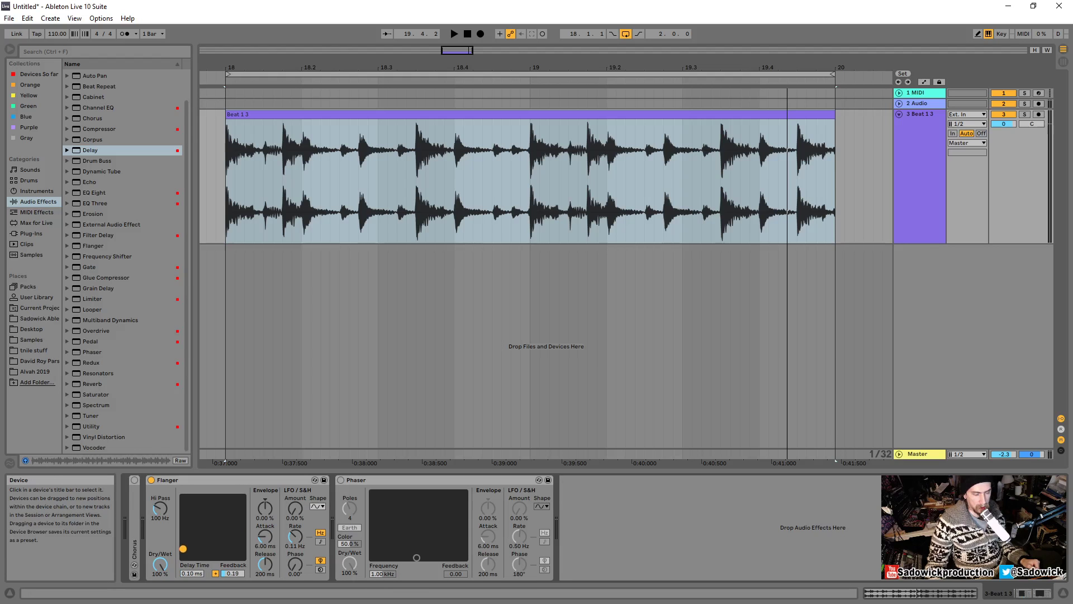
- Raise Flanger's Feedback to 0.92 at a 0.10 ms Delay Time while listening to the loop
drag(182, 548, 182, 548)
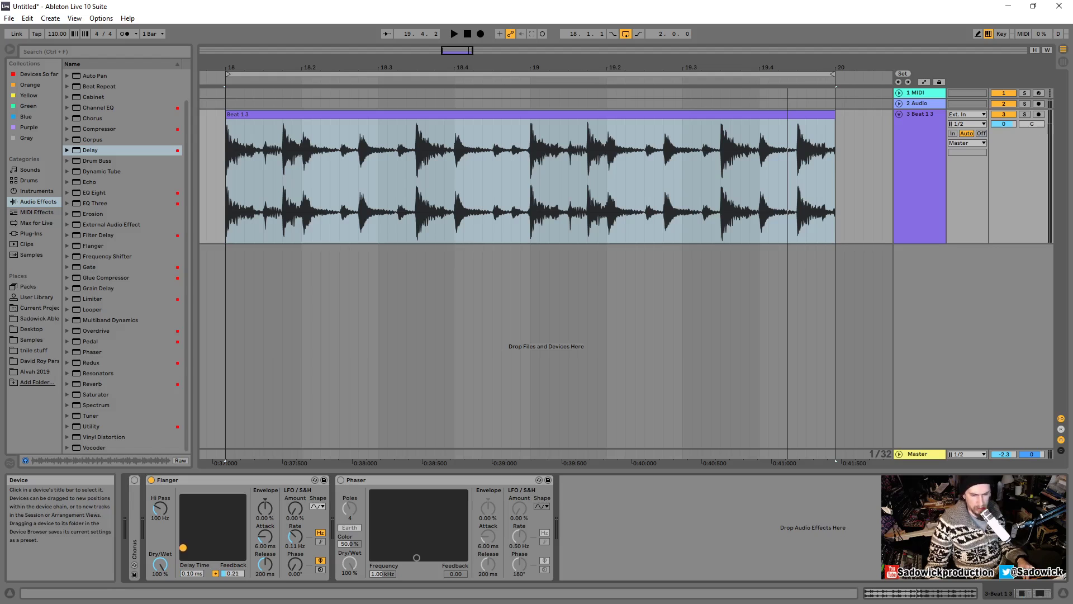
key(space)
drag(184, 540, 183, 503)
key(space)
key(space)
key(space)
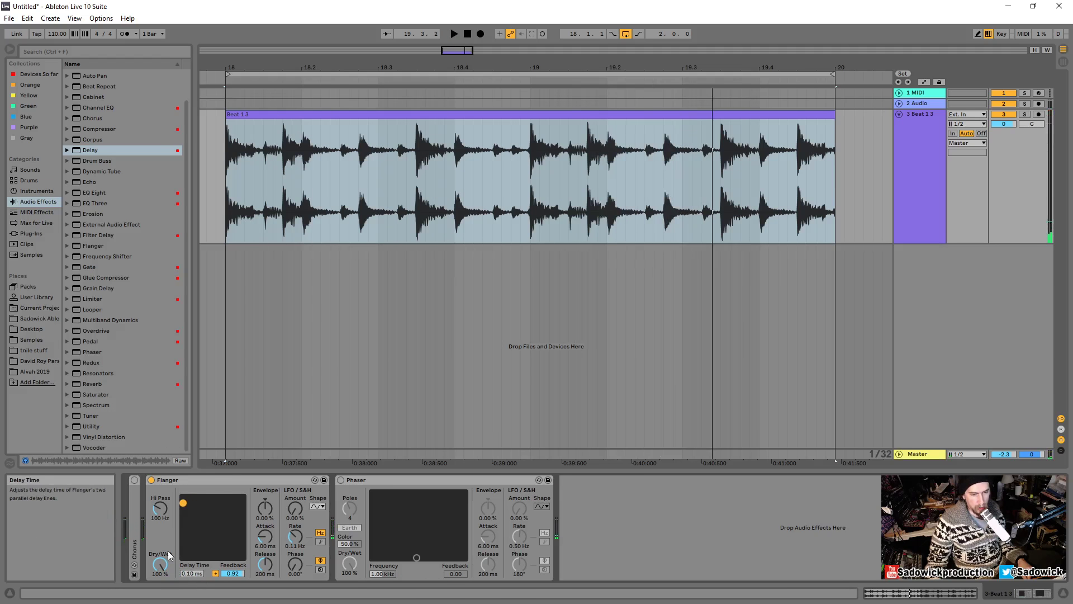
- Set Chorus's Delay 1 time to 0.01 ms and its modulation amount to 2.06 ms, and collapse Chorus again
double_click(136, 514)
click(149, 537)
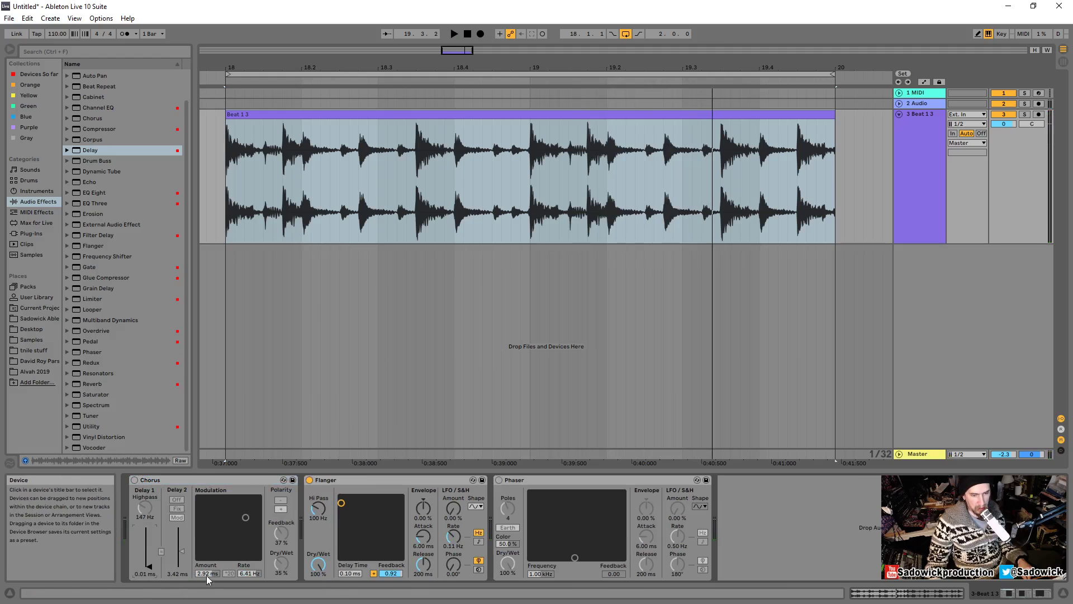
drag(207, 573, 206, 584)
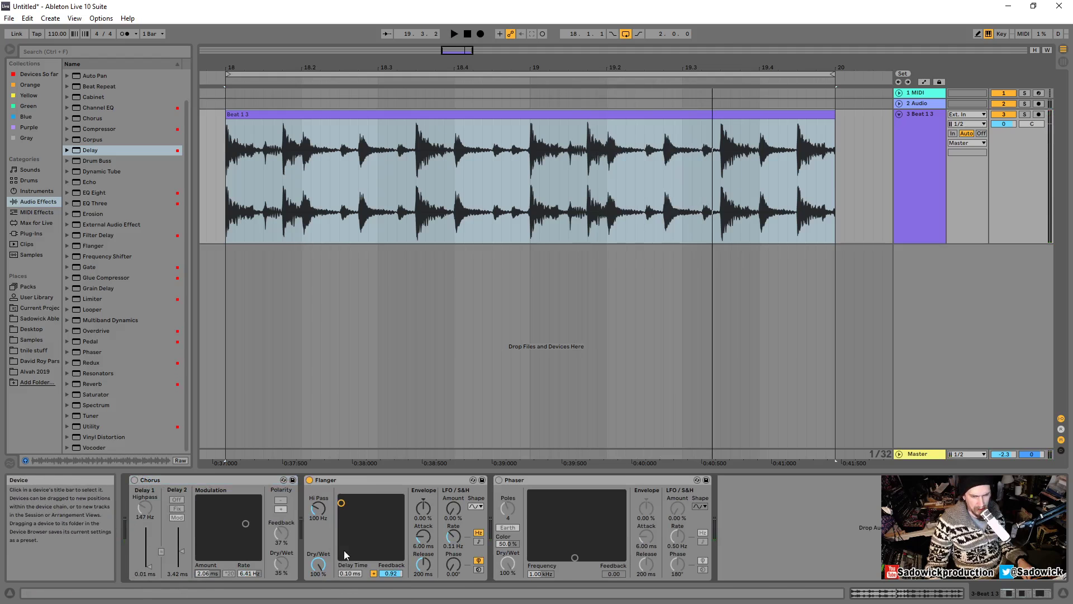
double_click(202, 478)
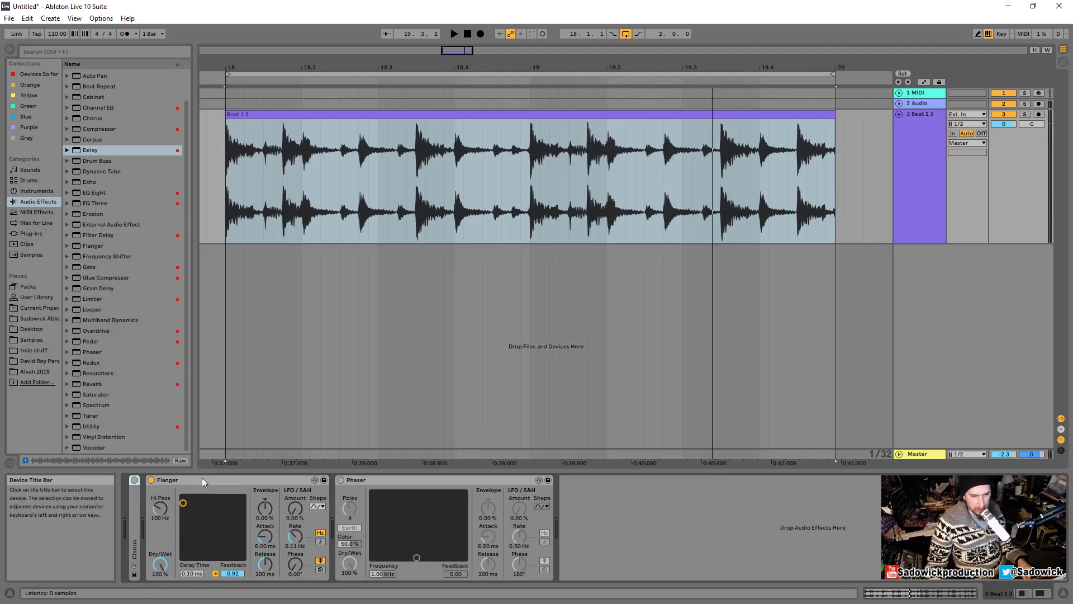
- Set Flanger's Delay Time to 1.09 ms and compare both feedback polarities on the loop, leaving the polarity positive
mouse_move(194, 574)
mouse_down()
mouse_move(195, 547)
mouse_move(195, 574)
mouse_up()
key(space)
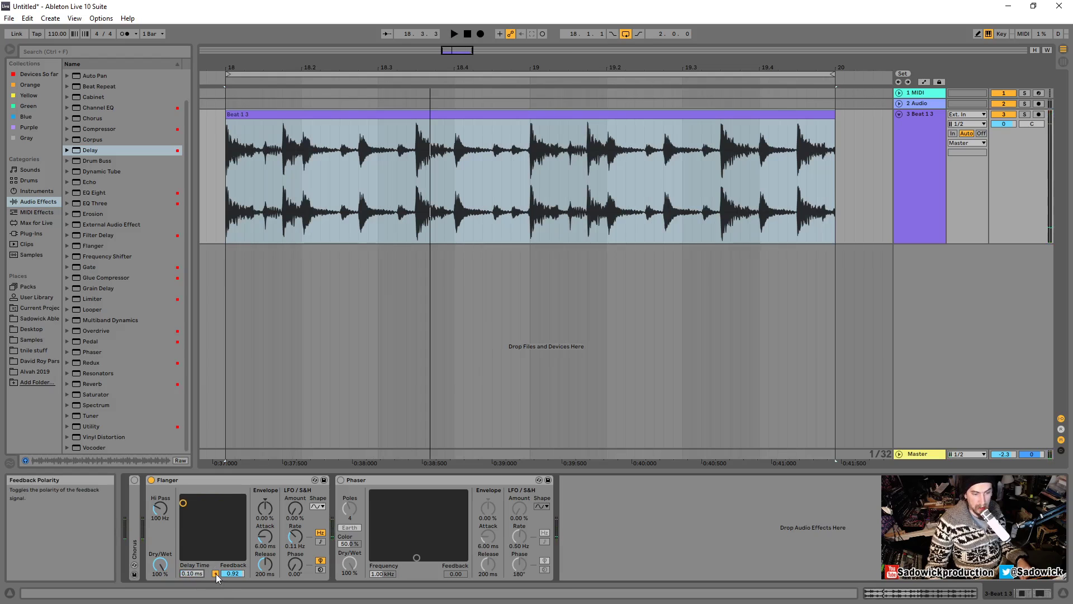
click(216, 573)
key(space)
drag(193, 573, 193, 541)
key(space)
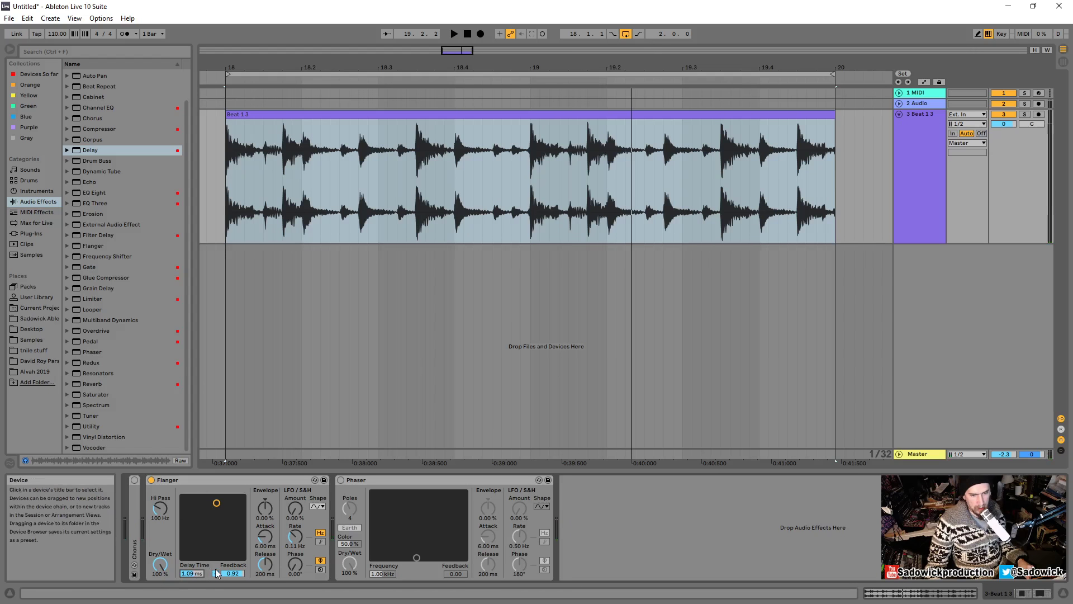
click(216, 573)
key(space)
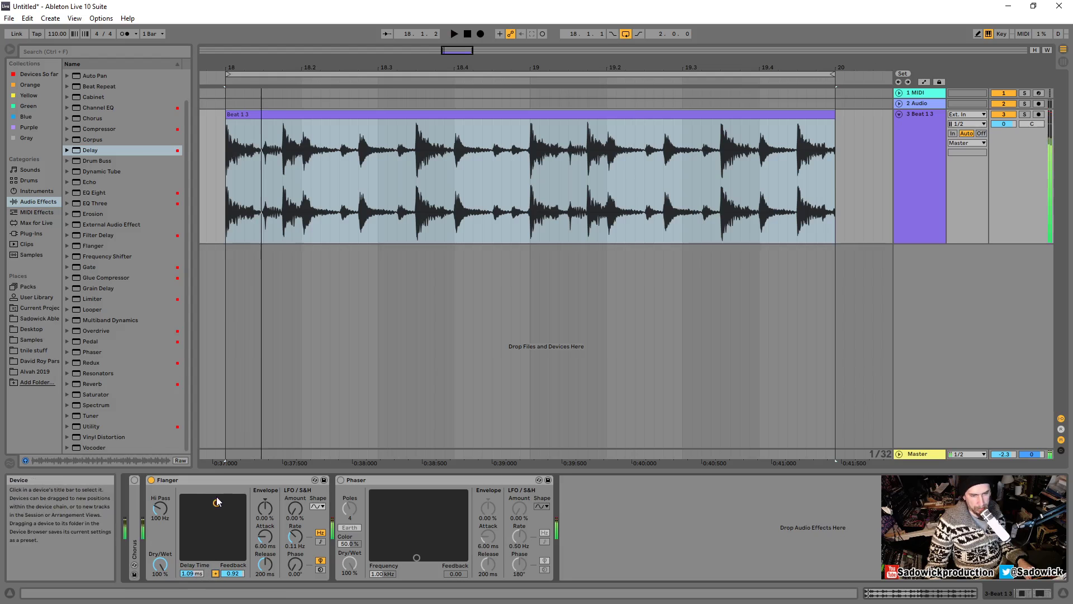
- Set Flanger's Delay Time to 0.79 ms and its Feedback to 0.82, and stop the loop
mouse_move(216, 503)
mouse_down()
mouse_move(220, 522)
mouse_move(212, 511)
mouse_up()
key(space)
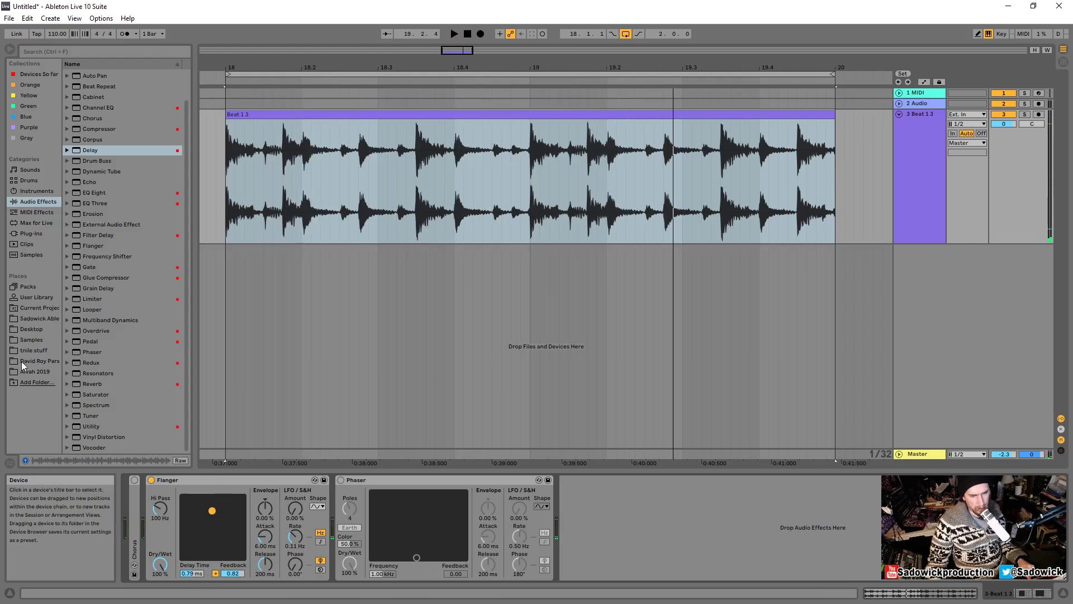
- Add EQ Eight at the end of the device chain, collapse Phaser, and turn off EQ Eight's four active bands
click(97, 192)
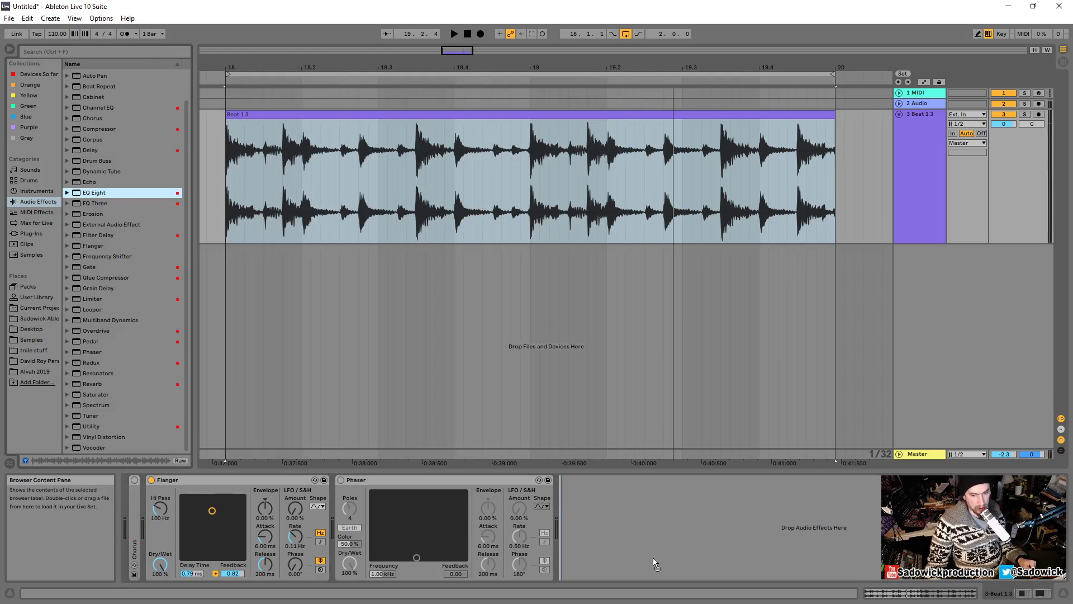
drag(653, 558, 654, 544)
double_click(451, 481)
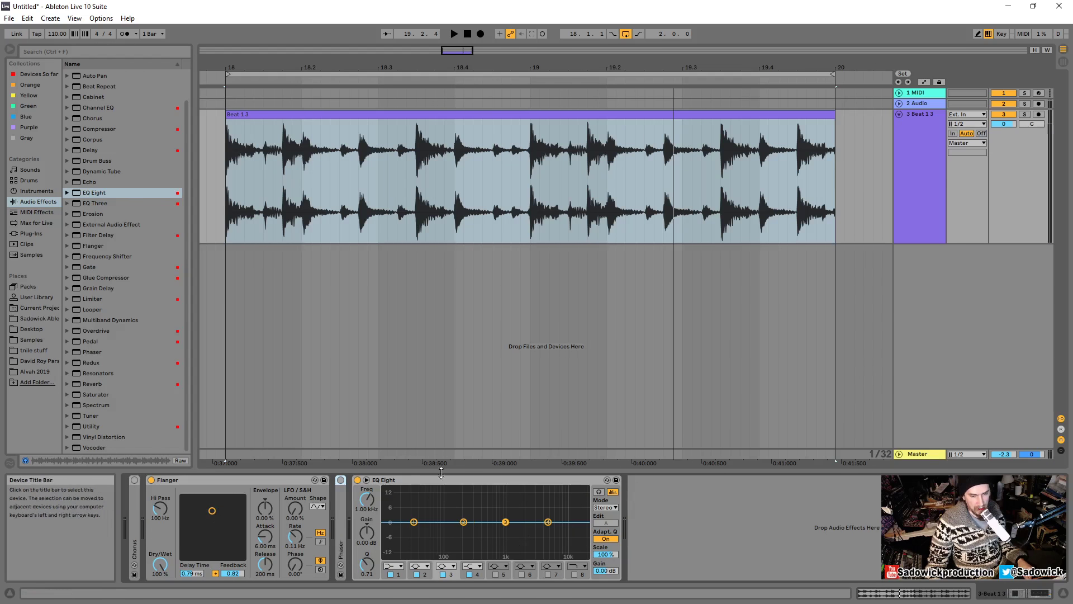
click(390, 574)
click(417, 574)
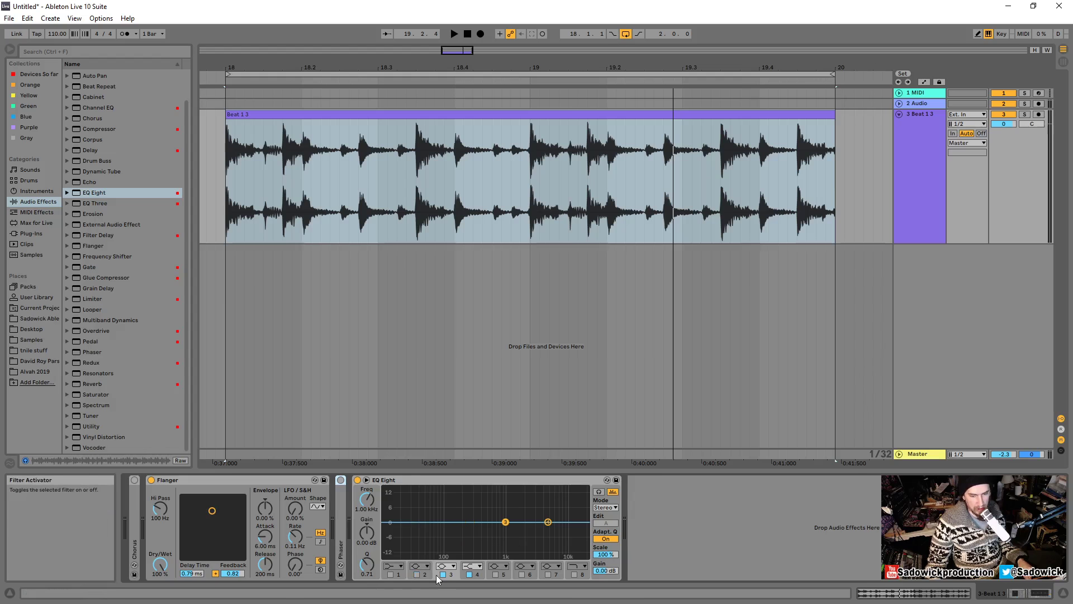
click(443, 575)
click(469, 574)
- Sweep Flanger's delay and feedback point against EQ Eight's spectrum, leaving Delay Time at 0.67 ms and Feedback at 0.76
key(space)
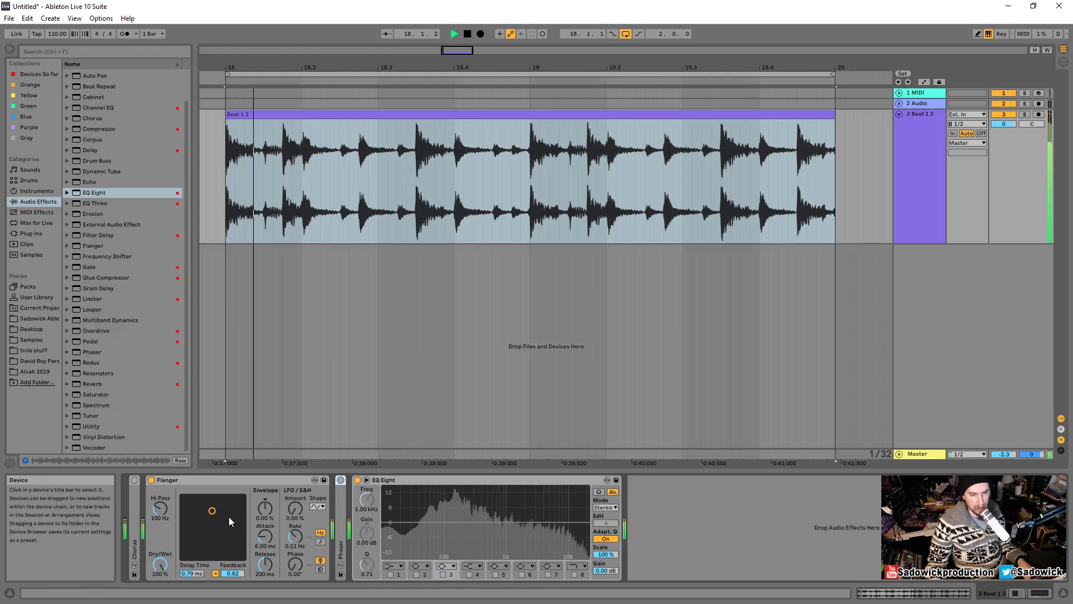
drag(229, 517, 202, 500)
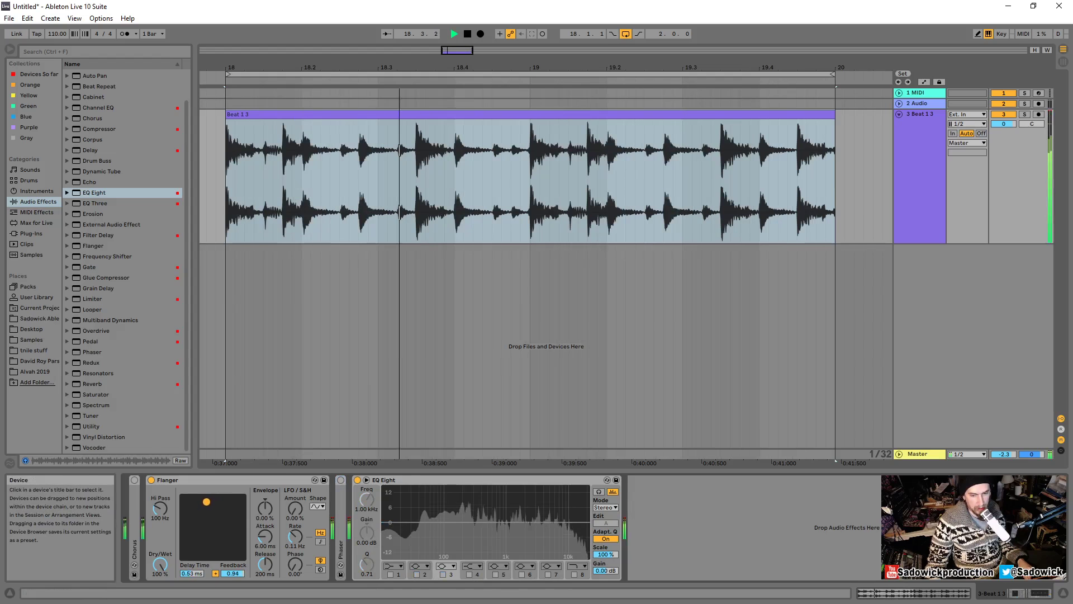
key(space)
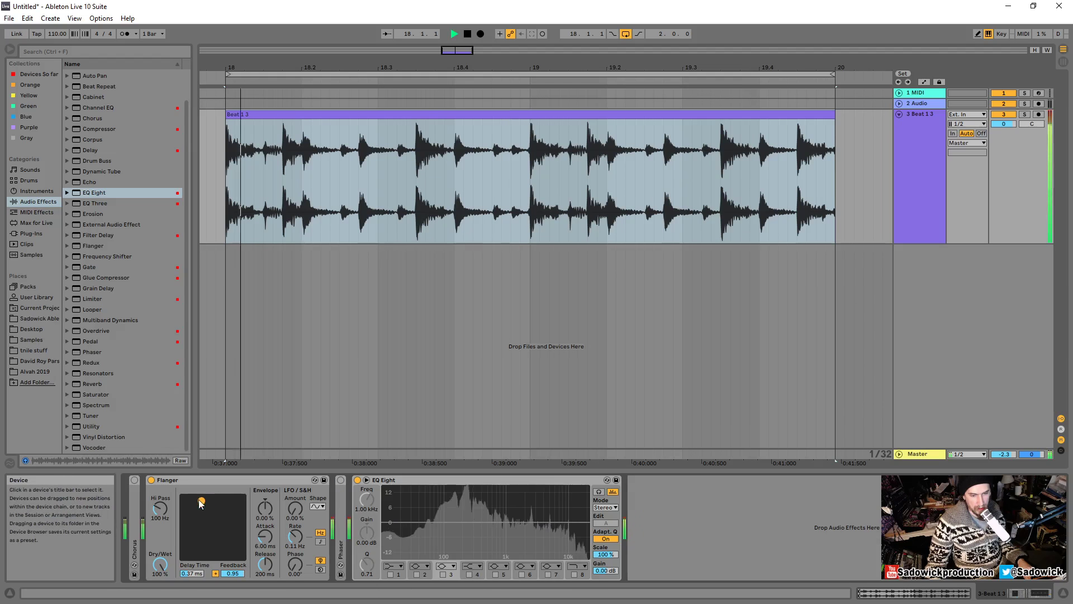
drag(201, 501, 217, 516)
key(space)
key(space)
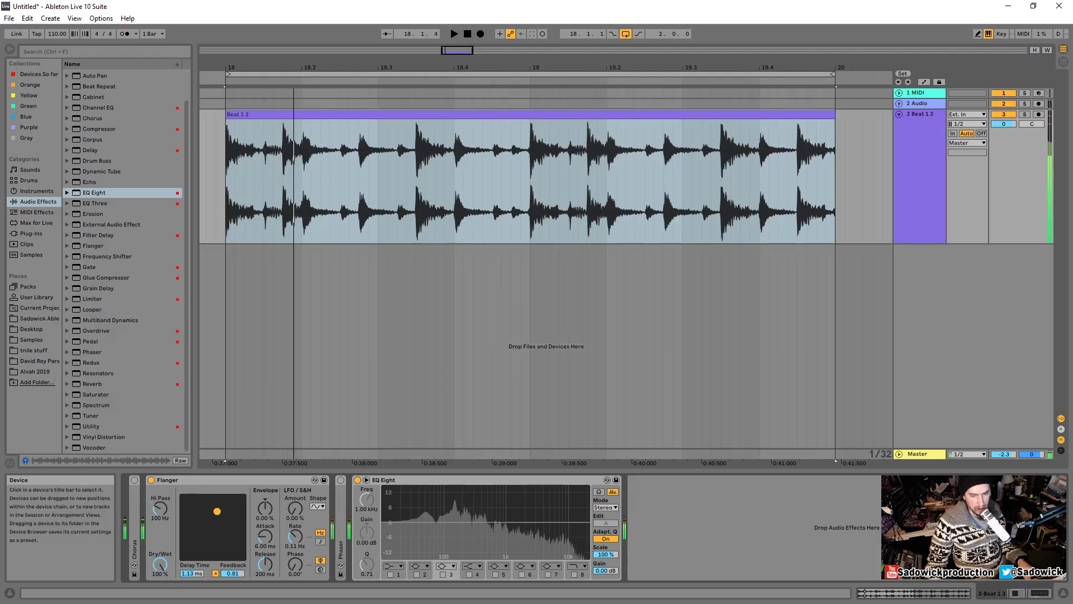
drag(218, 516, 218, 513)
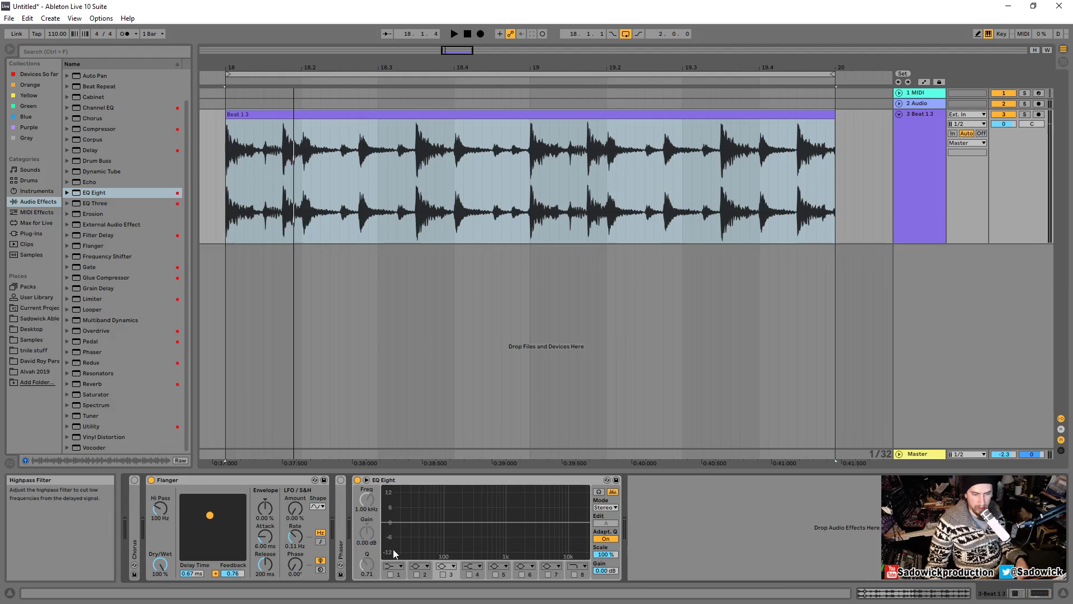
- Raise Flanger's LFO Amount to 50% and set Delay Time to 1.37 ms with Feedback 0.83 while the loop plays
drag(296, 508, 296, 492)
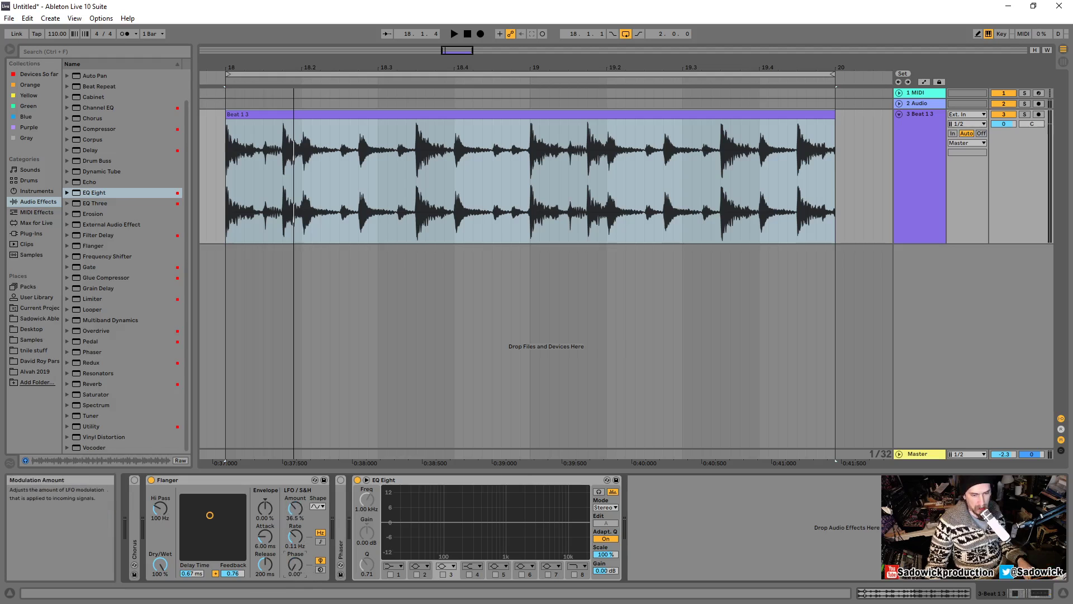
mouse_move(295, 508)
mouse_down()
mouse_move(295, 529)
mouse_move(295, 492)
mouse_up()
key(space)
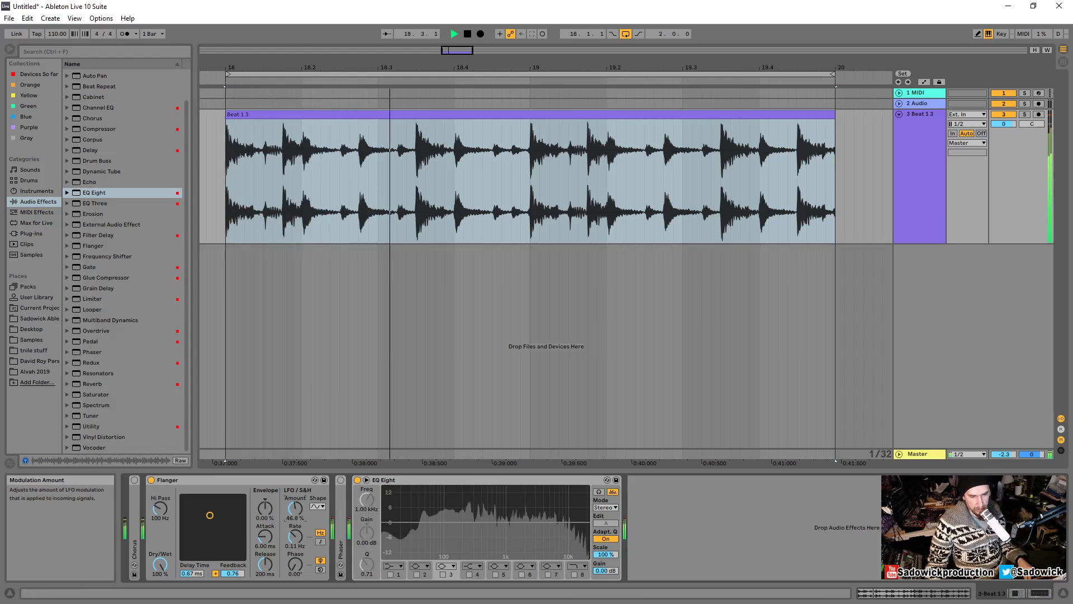
mouse_move(210, 514)
mouse_down()
mouse_move(220, 531)
mouse_move(208, 517)
mouse_move(219, 510)
mouse_up()
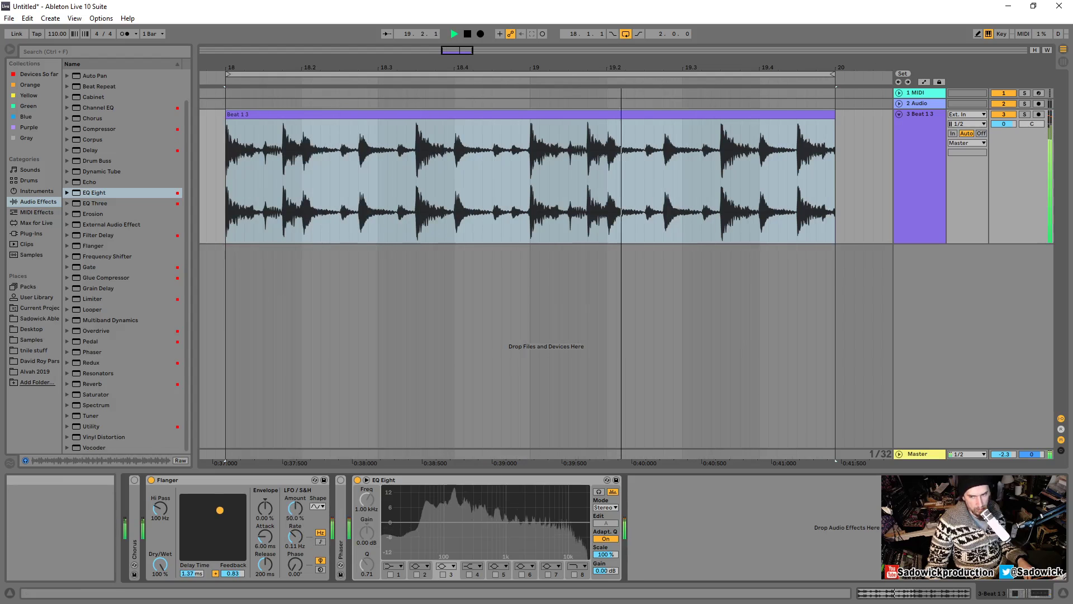
- Lower the Master volume to -5.8 dB and set Flanger's LFO Rate to 1.06 Hz, playing the loop
drag(1009, 455, 1009, 468)
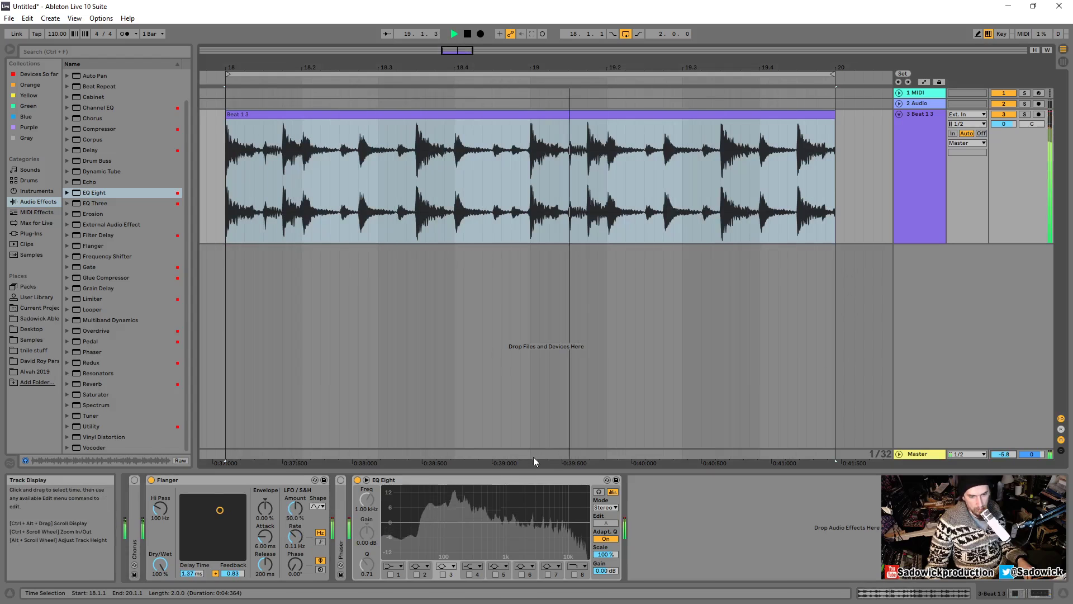
drag(295, 536, 295, 520)
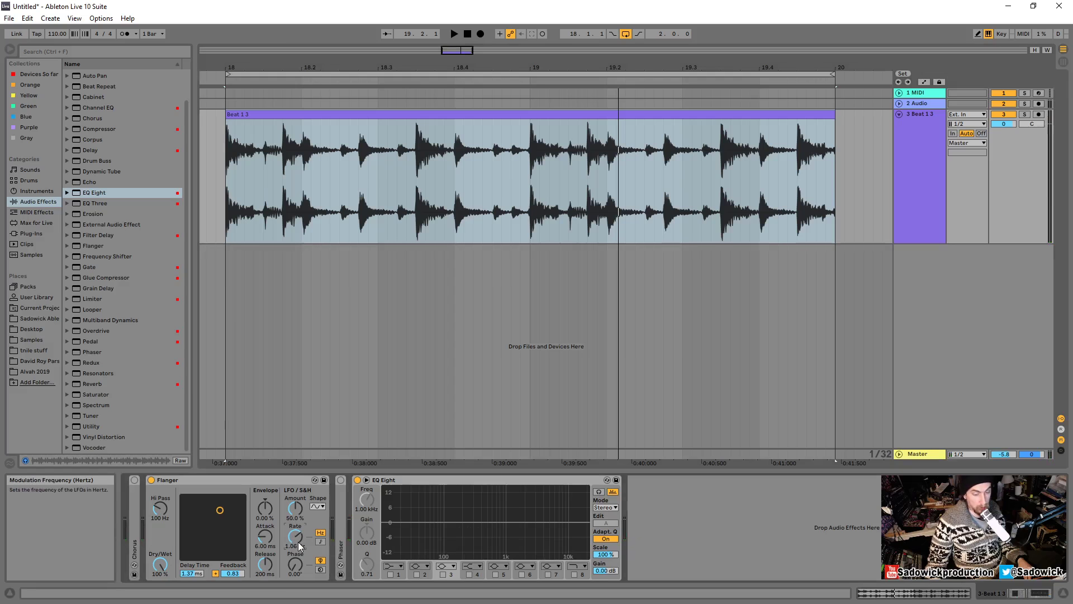
key(space)
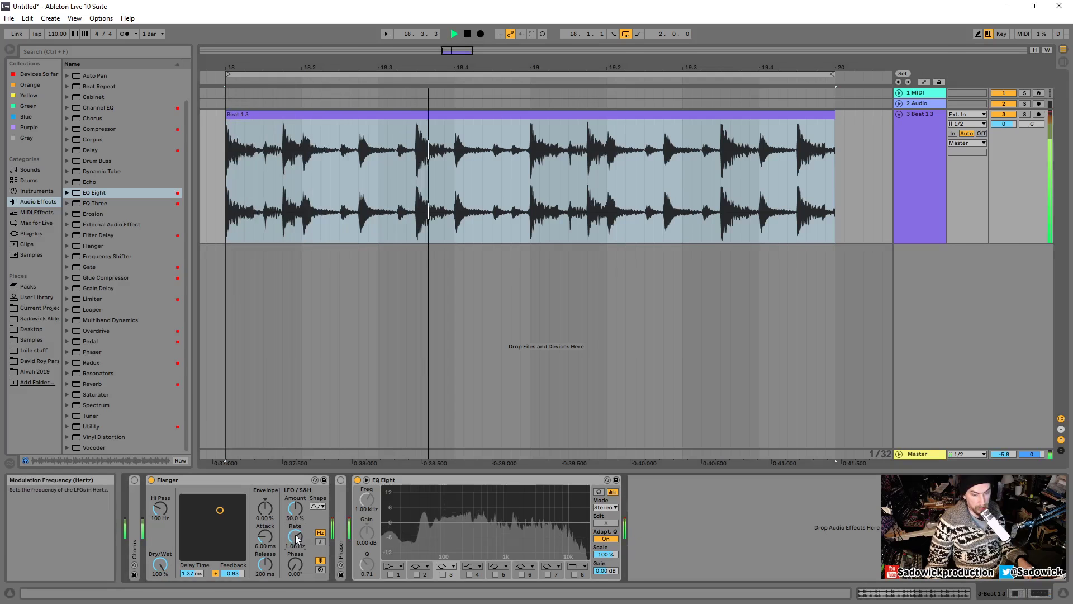
- Switch Flanger's LFO shape to the random waveform and listen to the loop
click(318, 505)
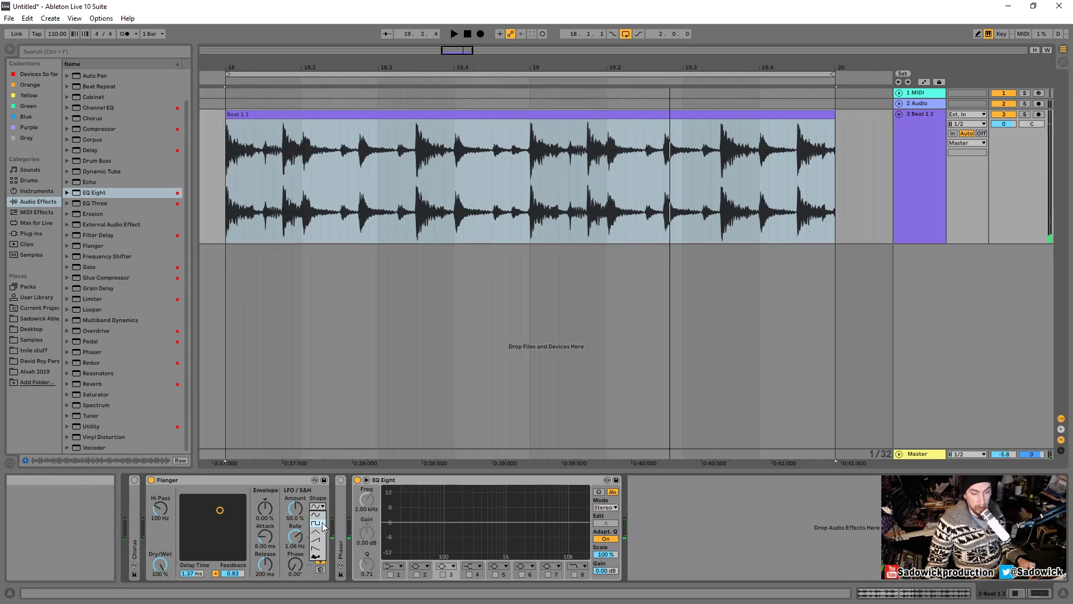
click(318, 557)
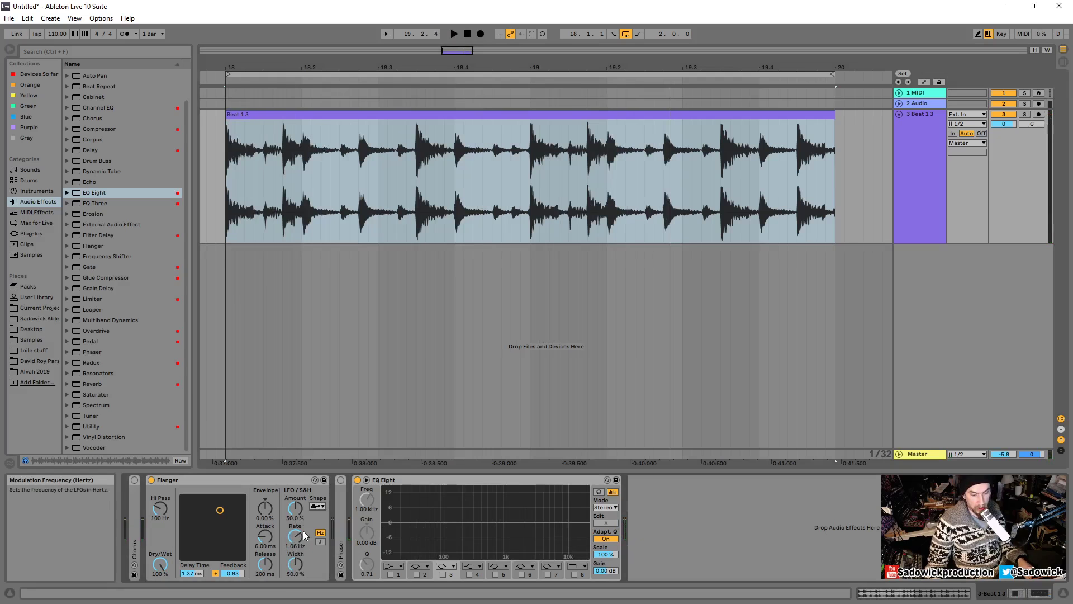
key(space)
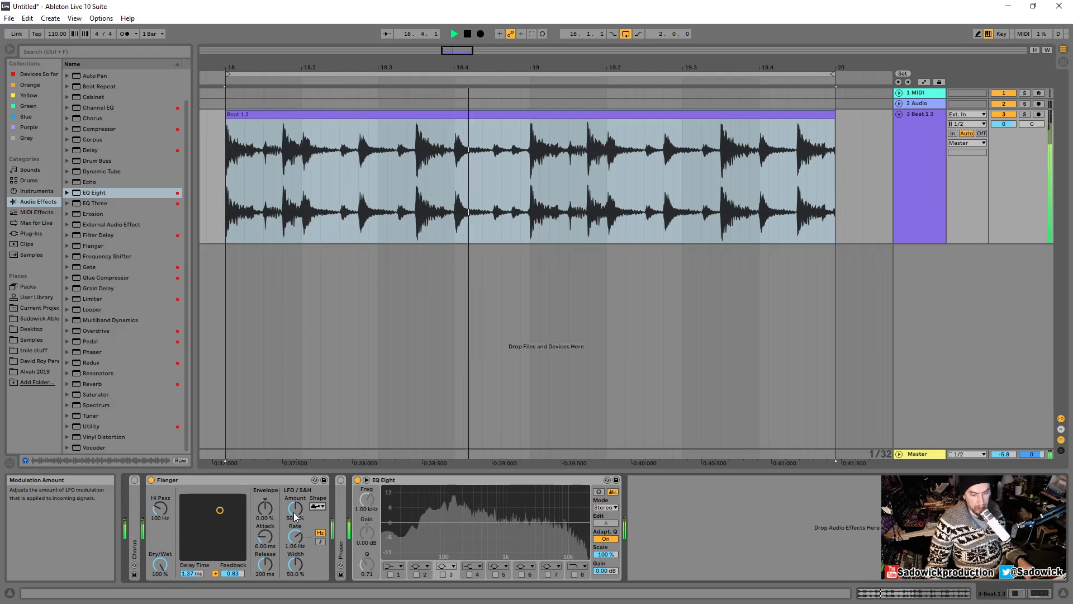
click(297, 564)
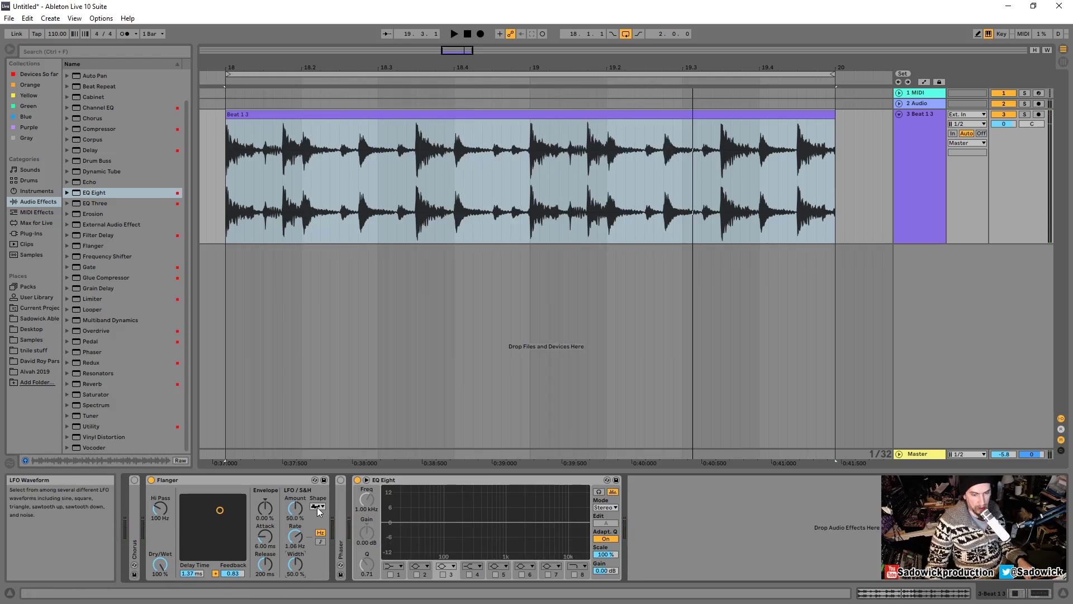
- Try the random LFO at 100% stereo Width on the playing loop, then return Width to 50%
key(space)
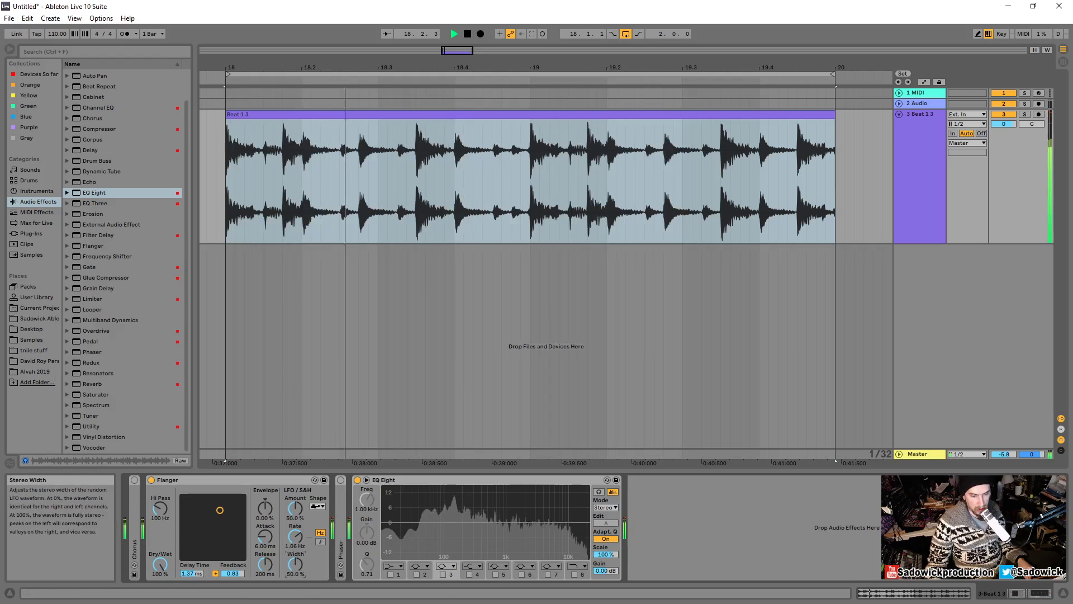
drag(296, 564, 295, 506)
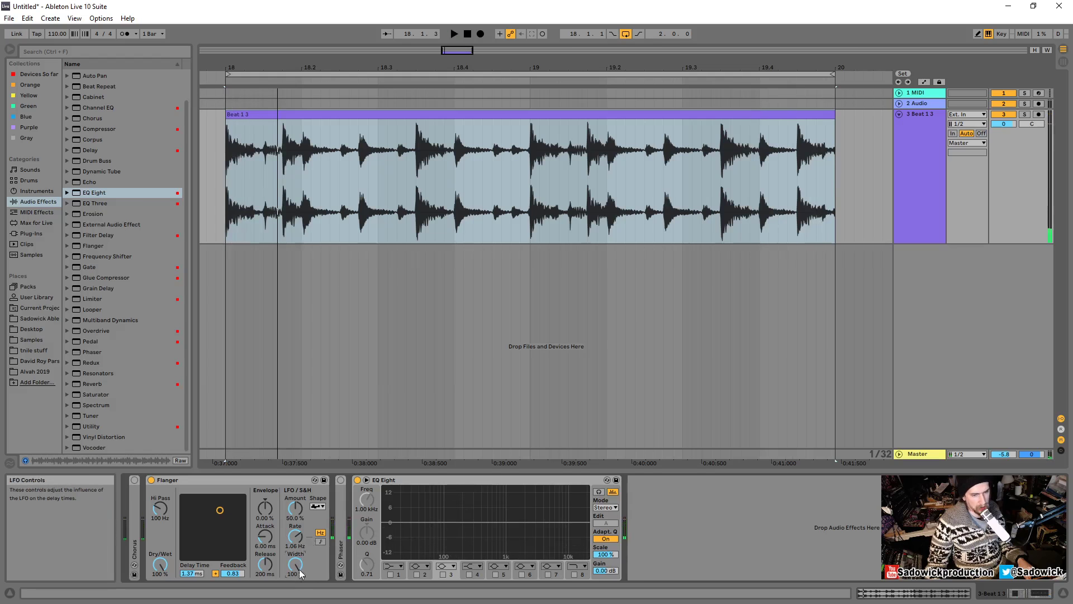
drag(295, 565, 294, 592)
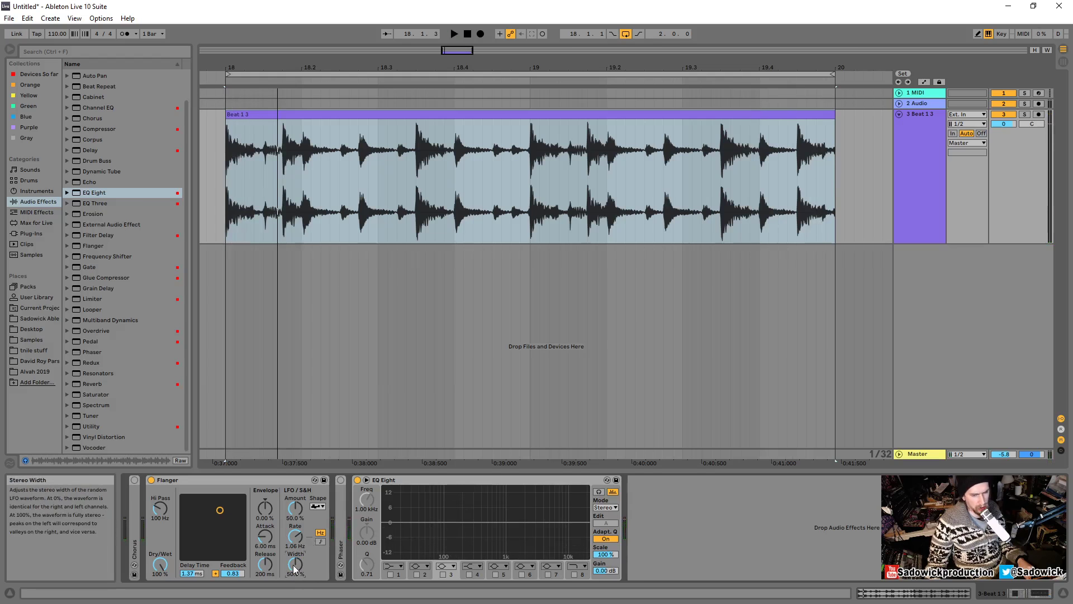
- Set Flanger's LFO shape back to sine with an Amount of 73.8% and play the loop
click(318, 508)
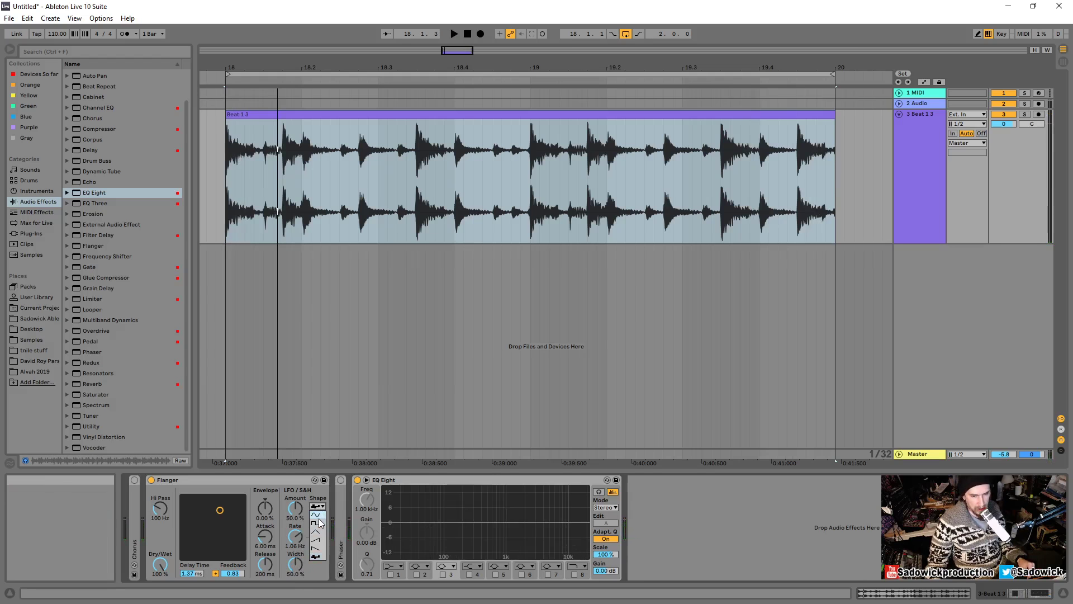
click(316, 515)
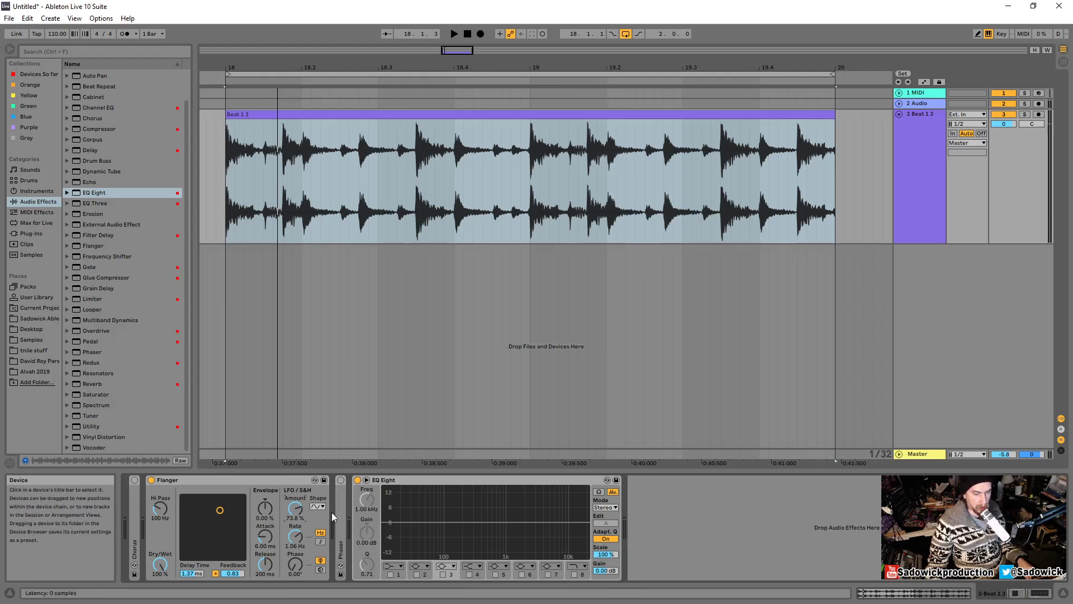
key(space)
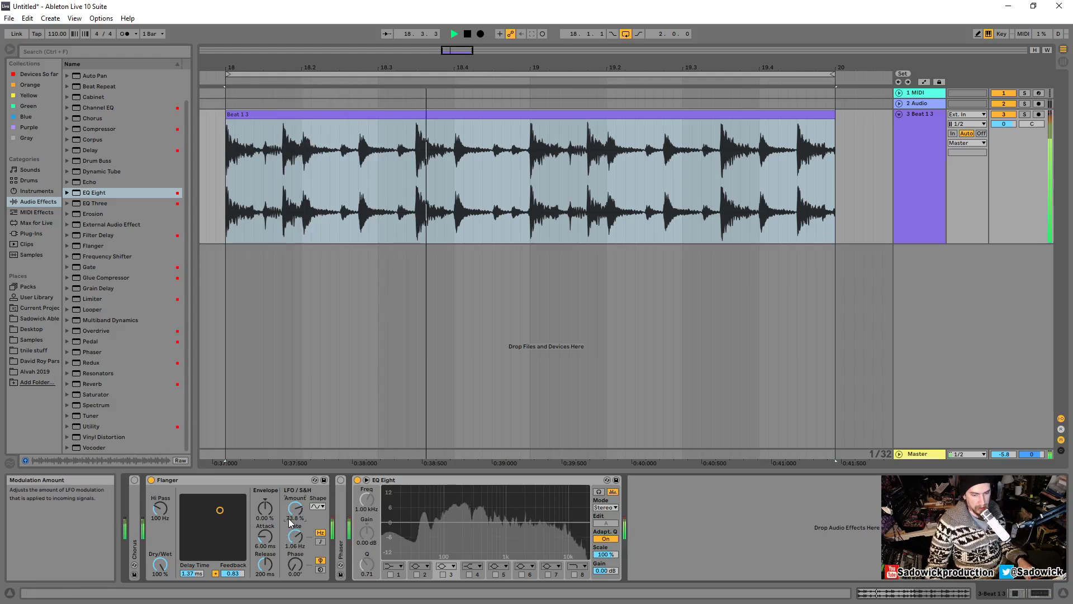
- Sync Flanger's LFO to the song tempo and set its Rate to 1 while auditioning the loop
click(321, 542)
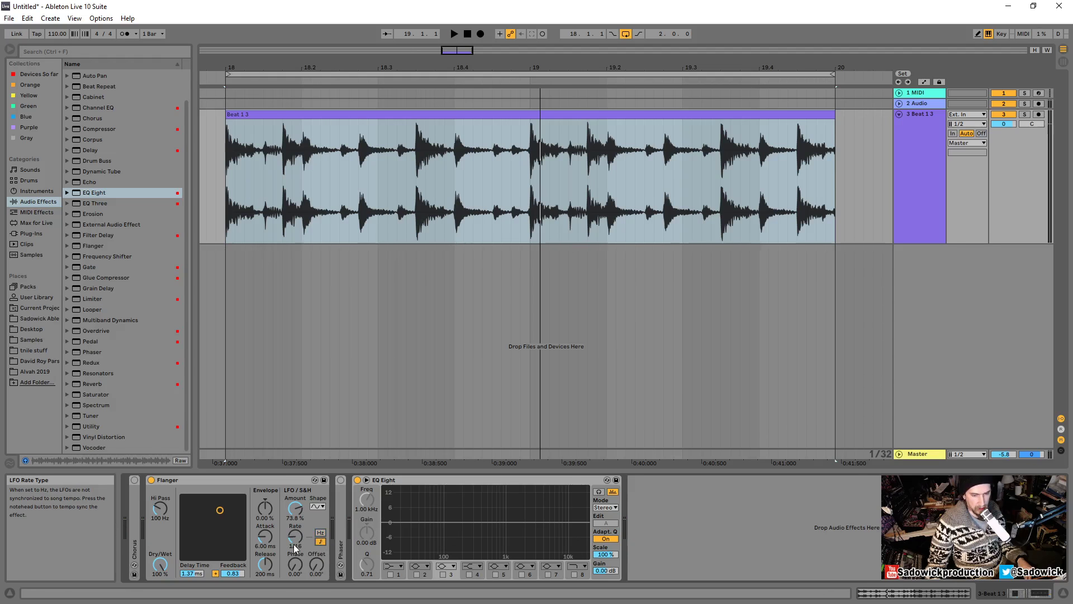
key(space)
drag(299, 540, 300, 526)
key(space)
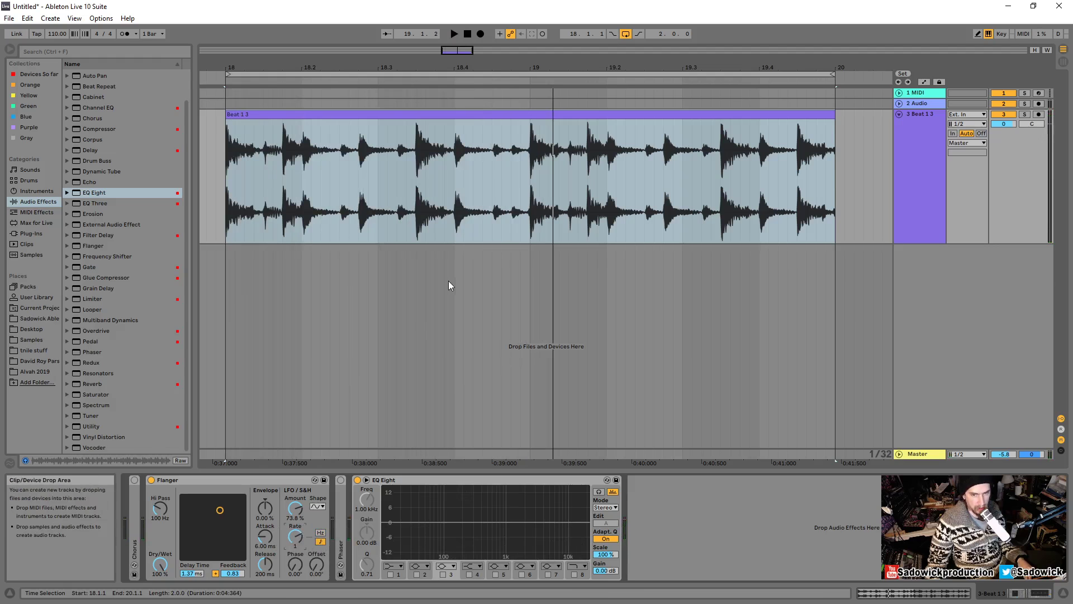
- Set a fixed one-bar grid, select the second bar of the Beat 1 3 clip, and play the loop briefly
drag(597, 70, 488, 64)
right_click(486, 285)
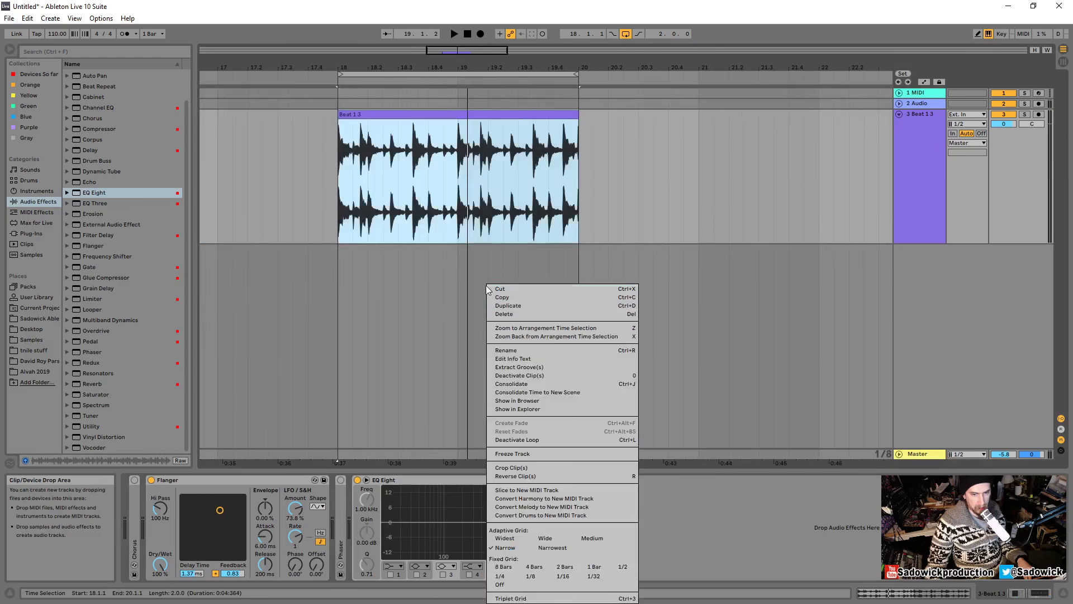
click(598, 567)
drag(344, 286, 580, 233)
click(580, 232)
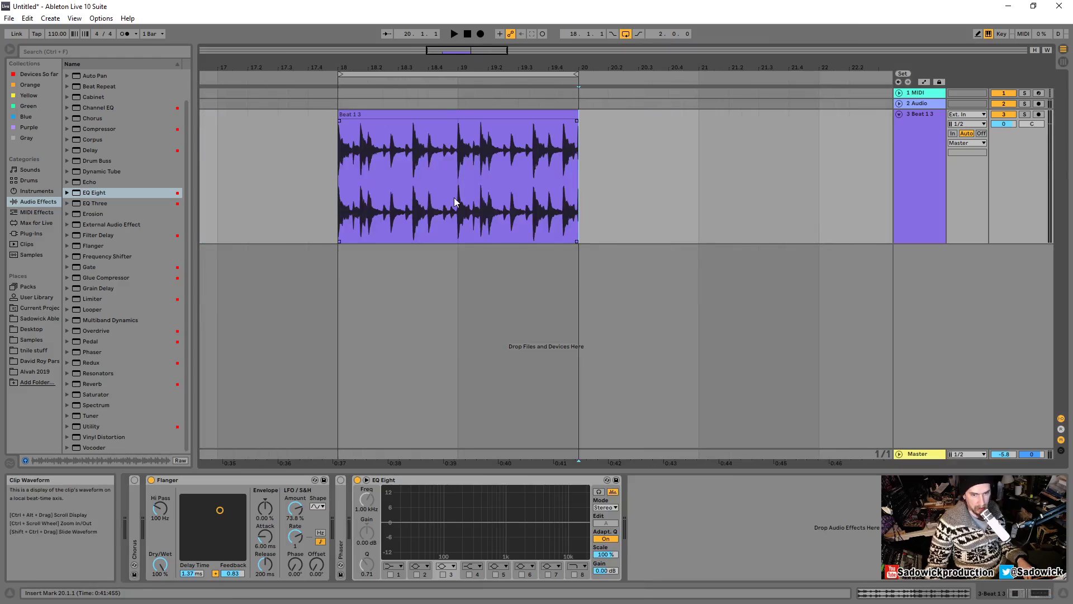
drag(454, 197, 549, 194)
key(space)
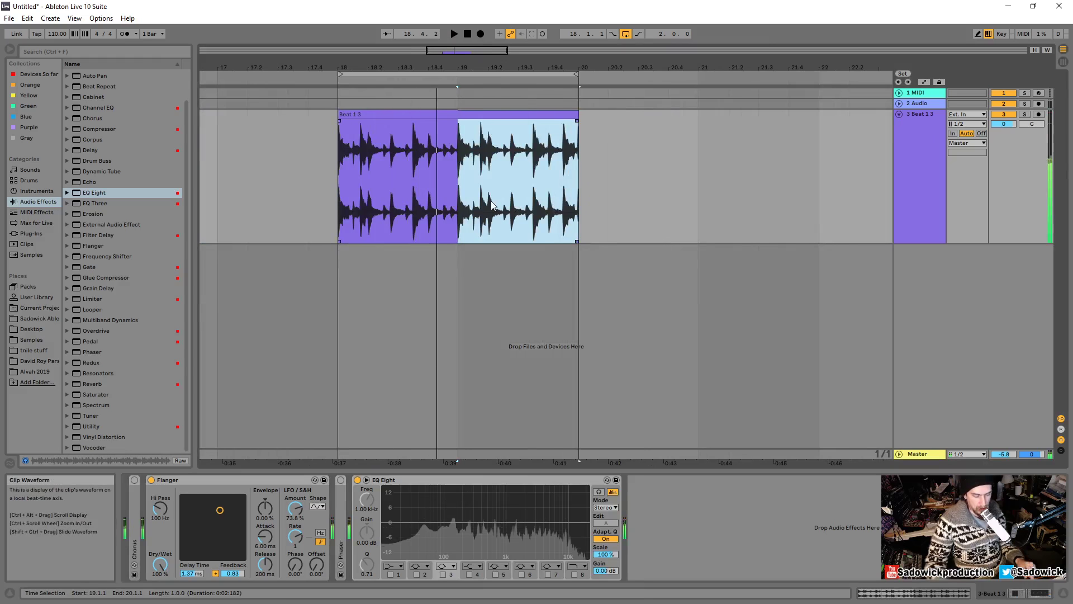
key(space)
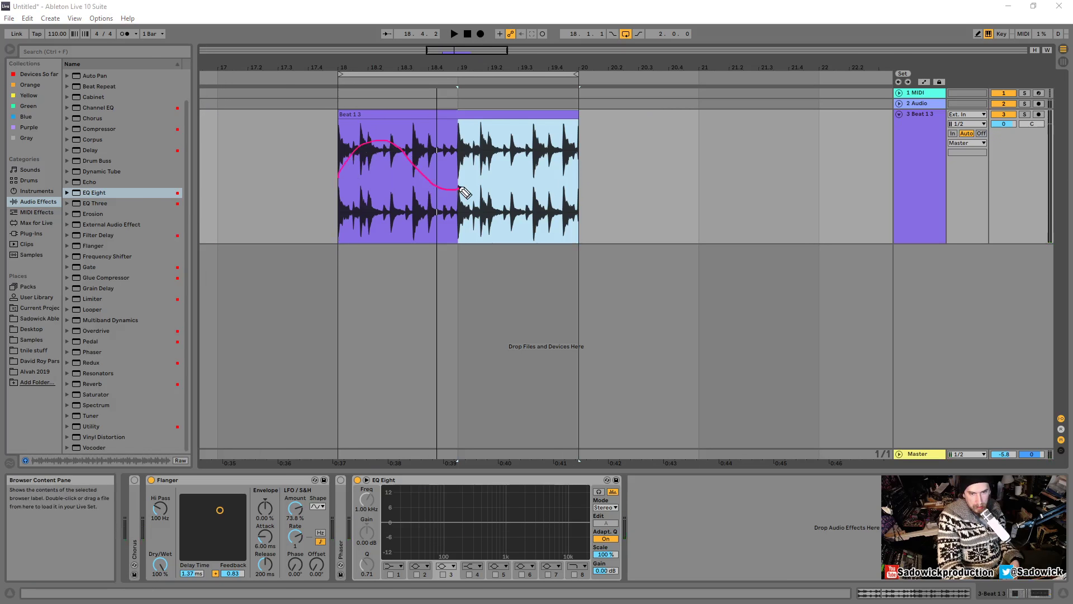
- Sketch the one-bar LFO cycle over the clip as a screen annotation and clear the drawing
mouse_move(462, 189)
mouse_down()
mouse_move(495, 149)
mouse_move(567, 164)
mouse_up()
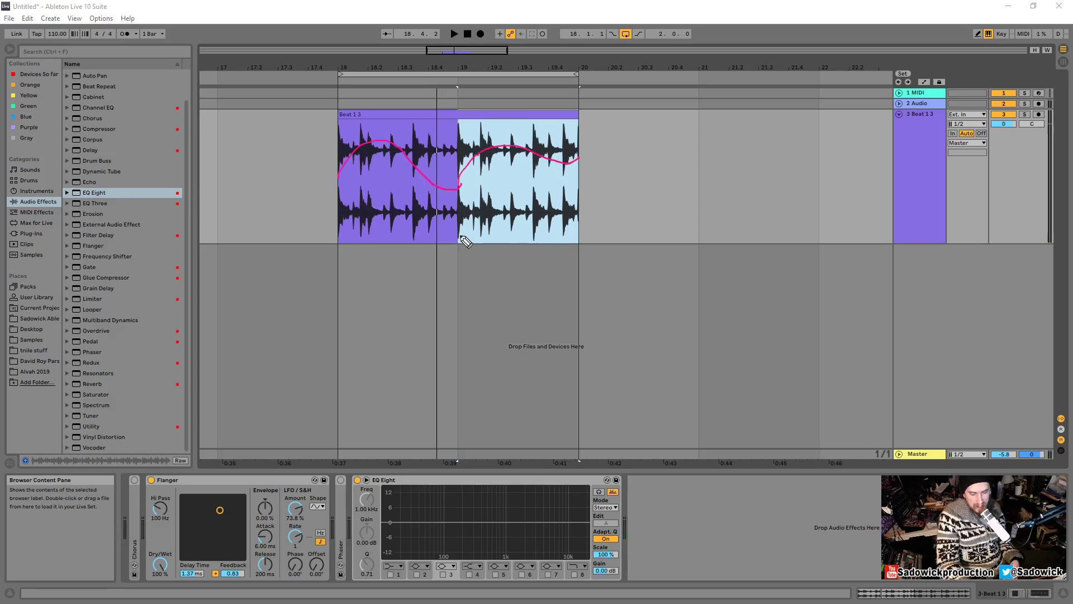
key(ctrl+z)
key(ctrl+z)
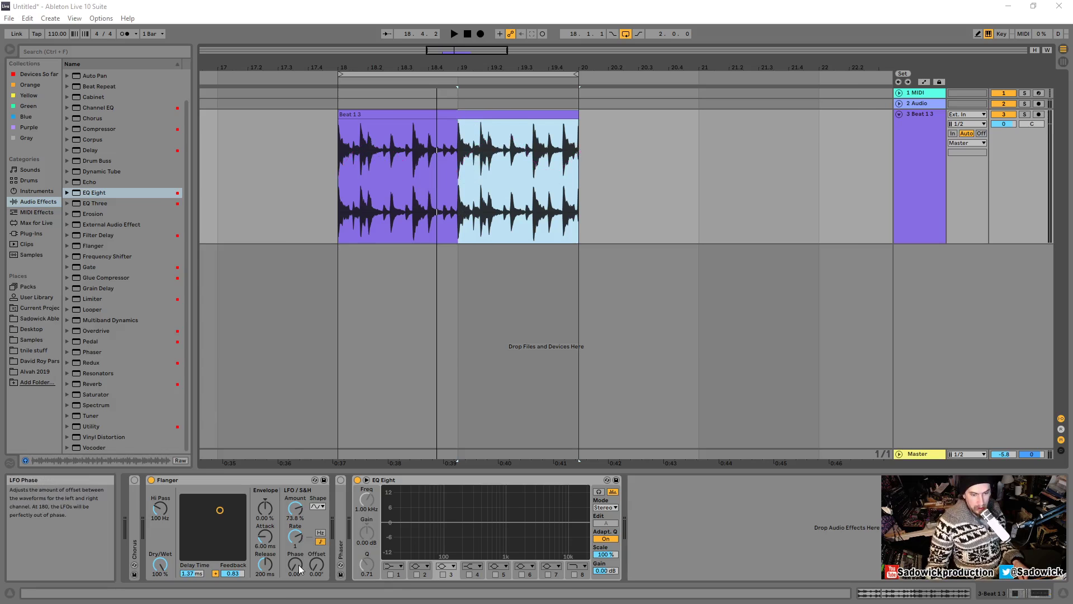
- Set Flanger's LFO Phase to 180° and sketch two opposite waves over the clip's first bar
drag(300, 569, 300, 537)
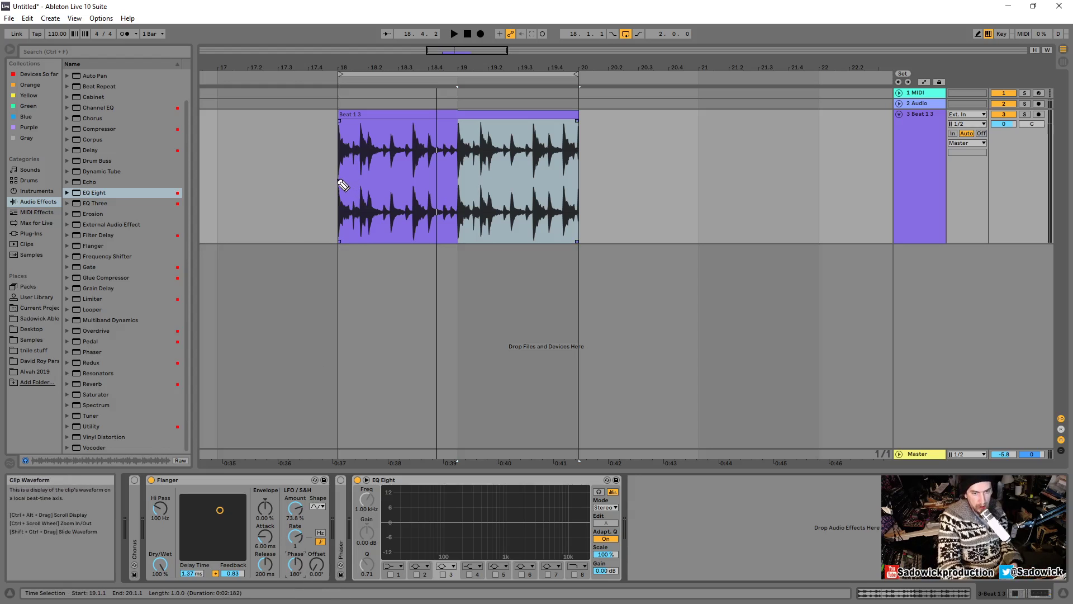
key(ctrl+shift+3)
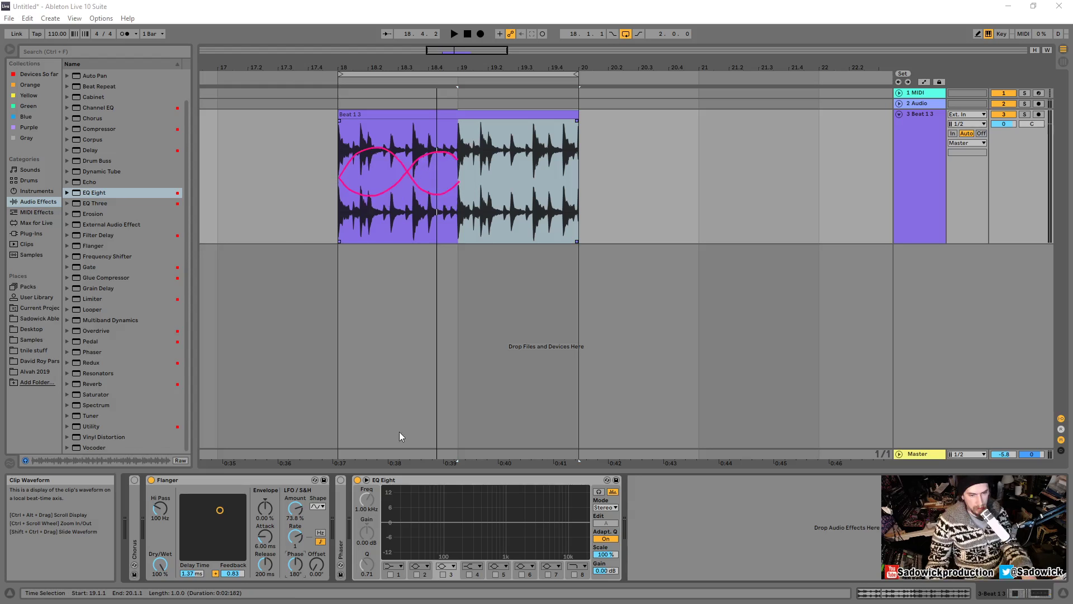
- Audition the loop with Flanger's opposed LFO phases, selecting the whole Beat 1 3 clip and restarting playback as needed
click(454, 33)
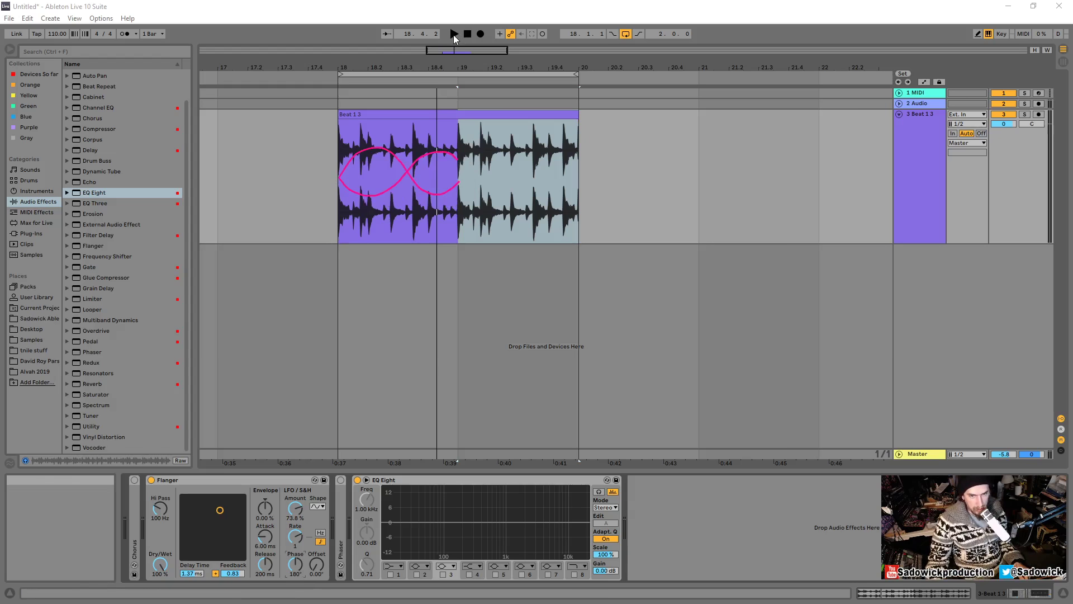
click(413, 113)
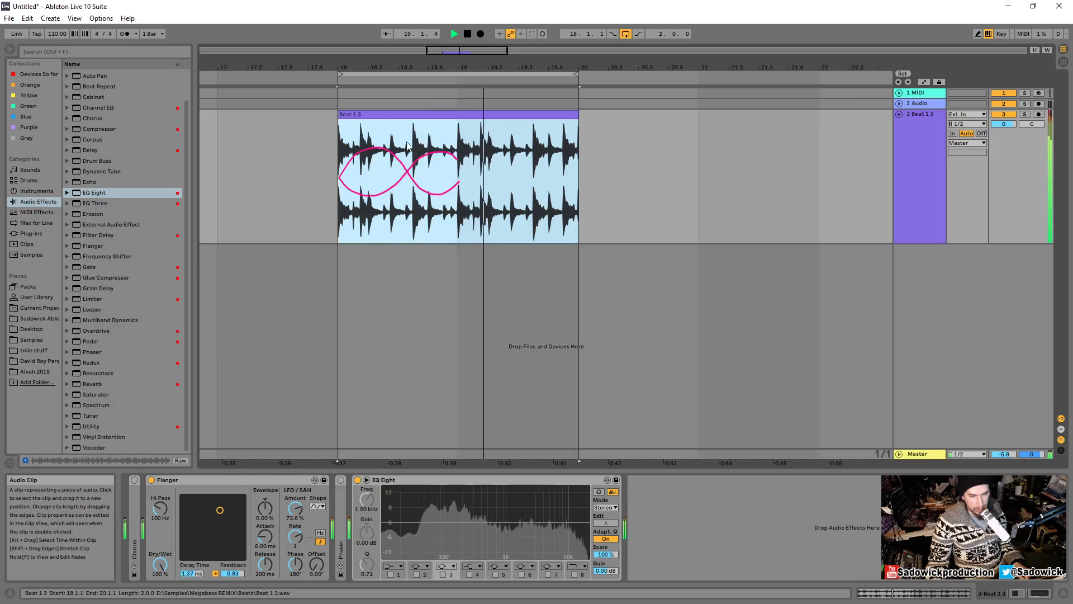
key(space)
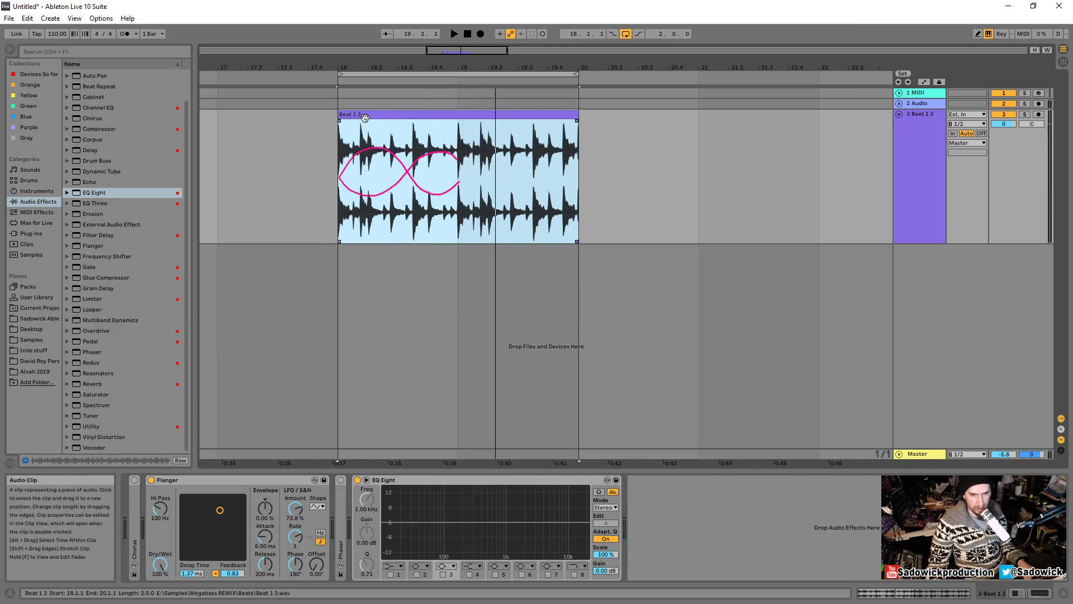
key(space)
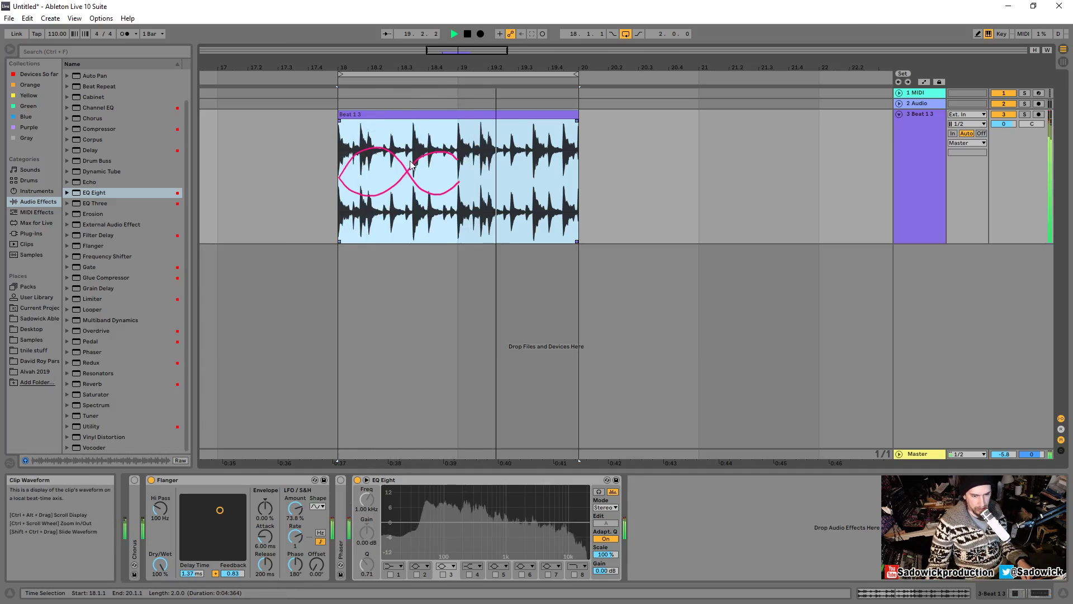
key(space)
- Set Flanger's LFO Phase to 0° and its Offset to 180°
drag(295, 565, 295, 600)
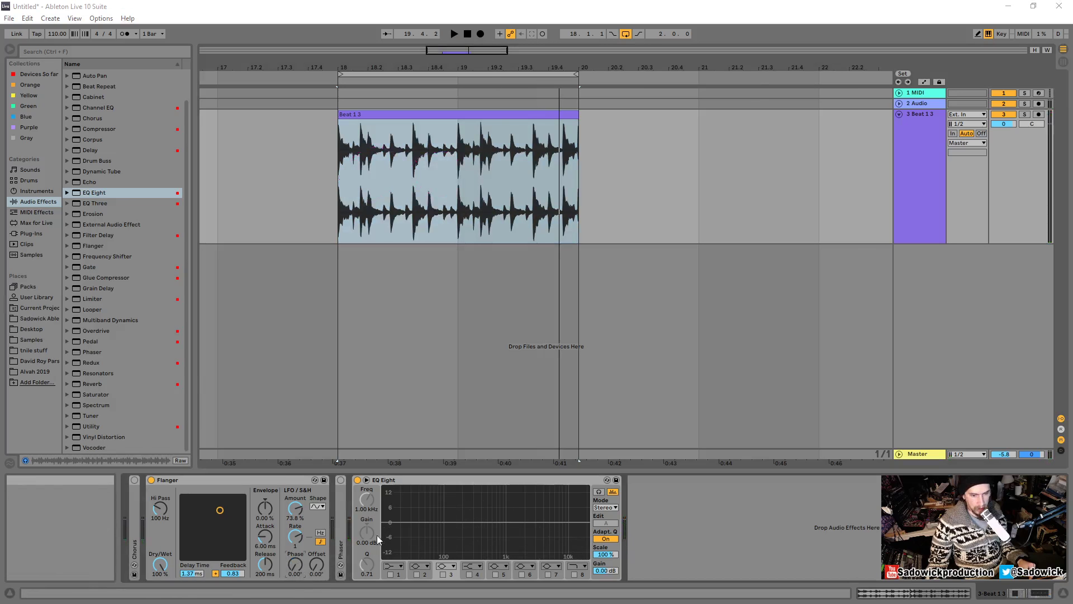
drag(315, 565, 315, 531)
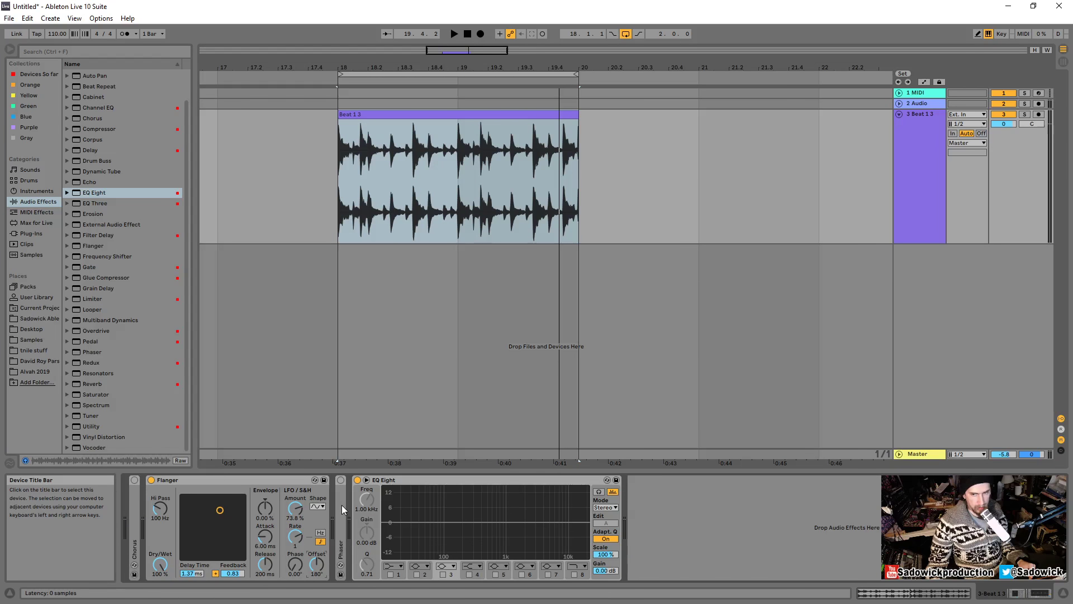
- Insert a new audio track below Beat 1 3 and increase its height
right_click(906, 305)
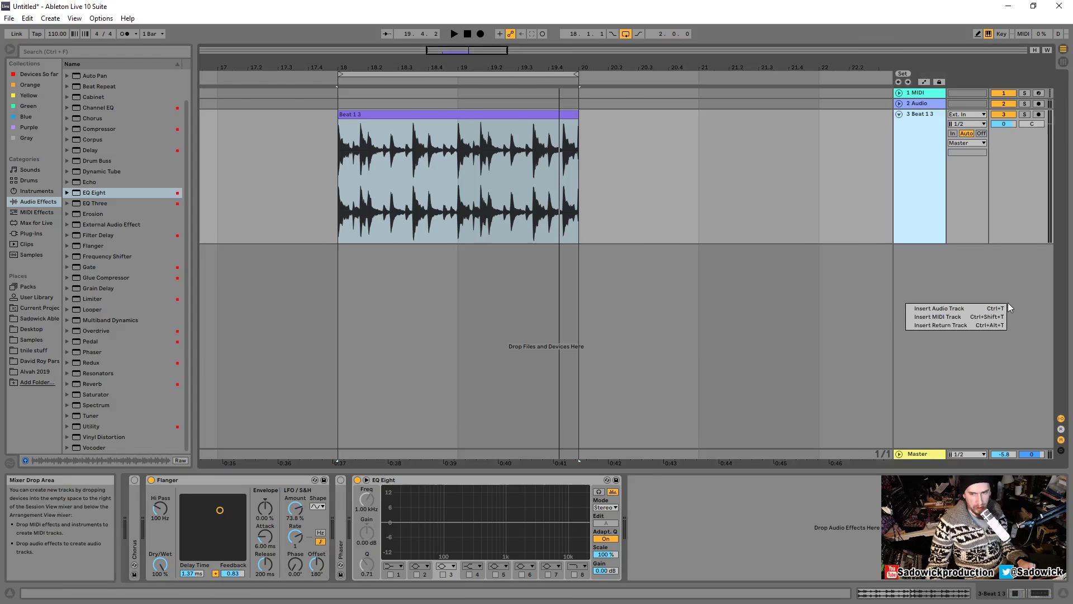
click(957, 310)
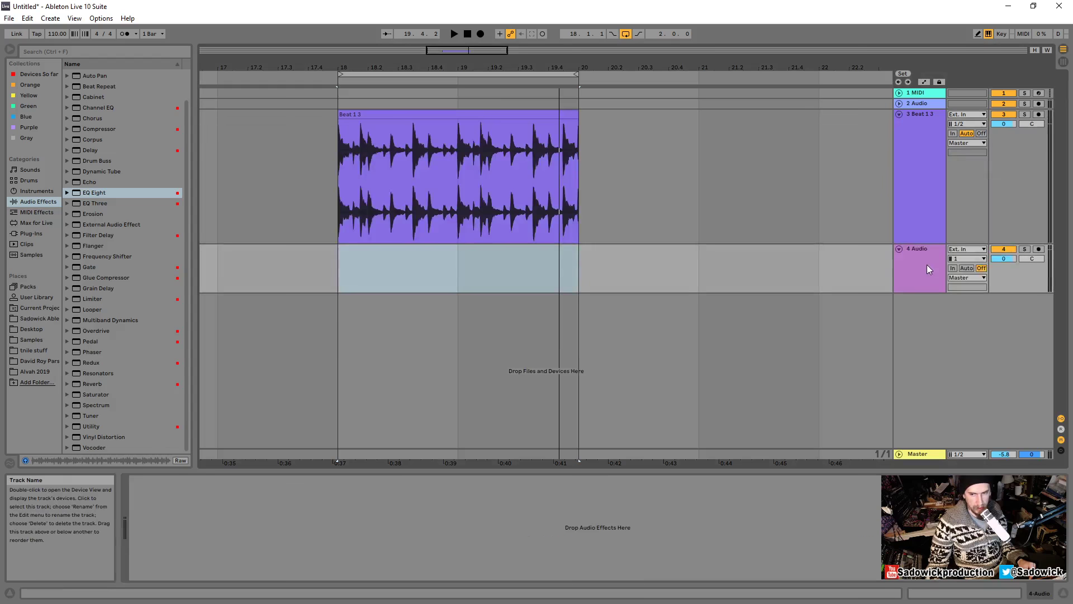
drag(1005, 293, 1013, 416)
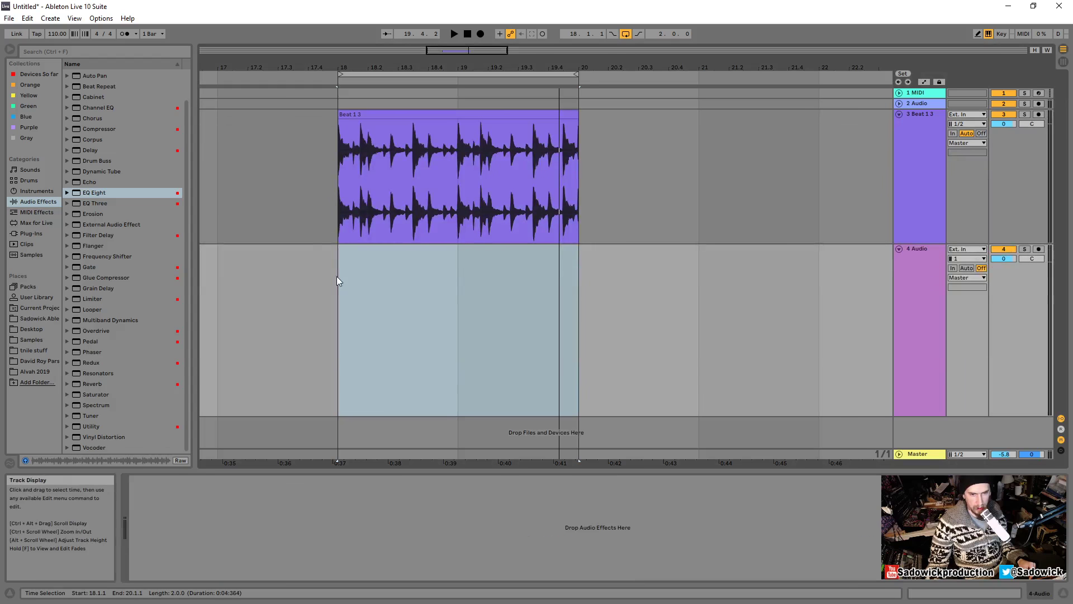
- Insert a sine automation shape over bar 18 of the 4 Audio track's Track Volume lane
drag(336, 276, 458, 270)
right_click(436, 261)
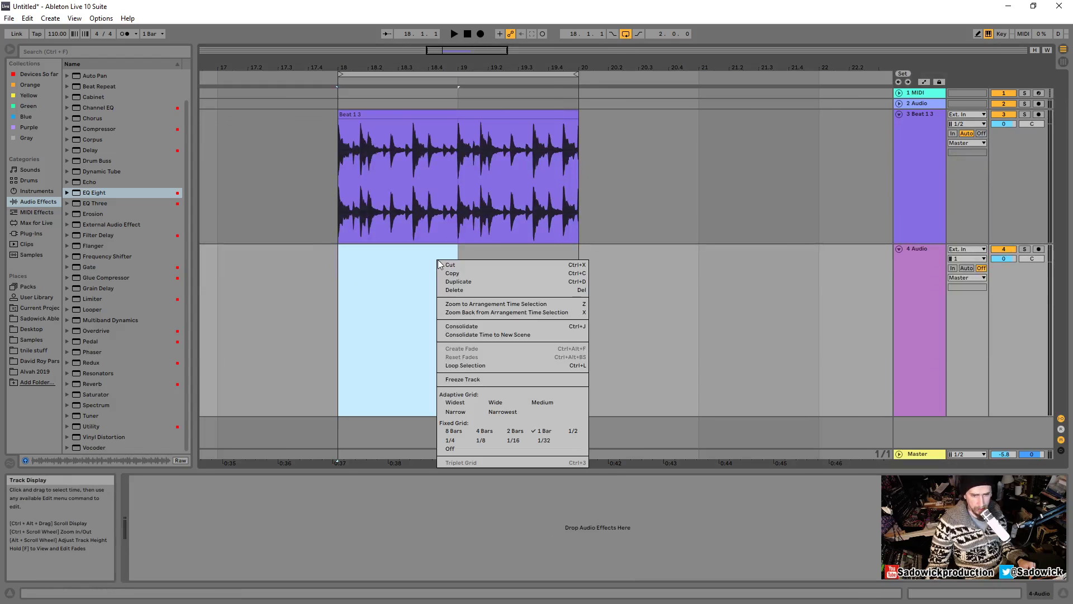
click(924, 81)
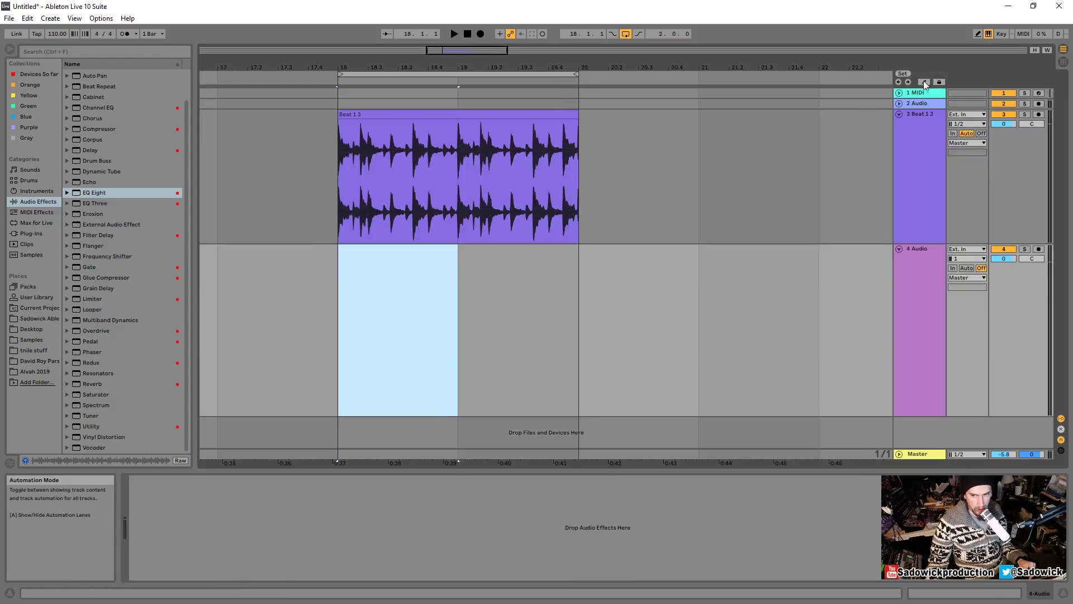
click(924, 82)
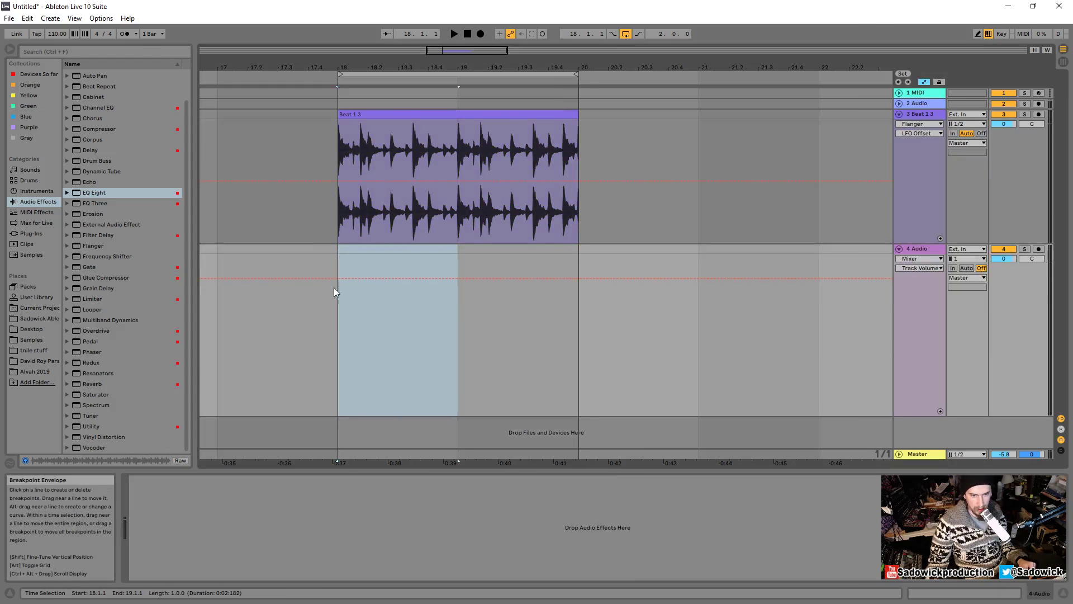
right_click(357, 276)
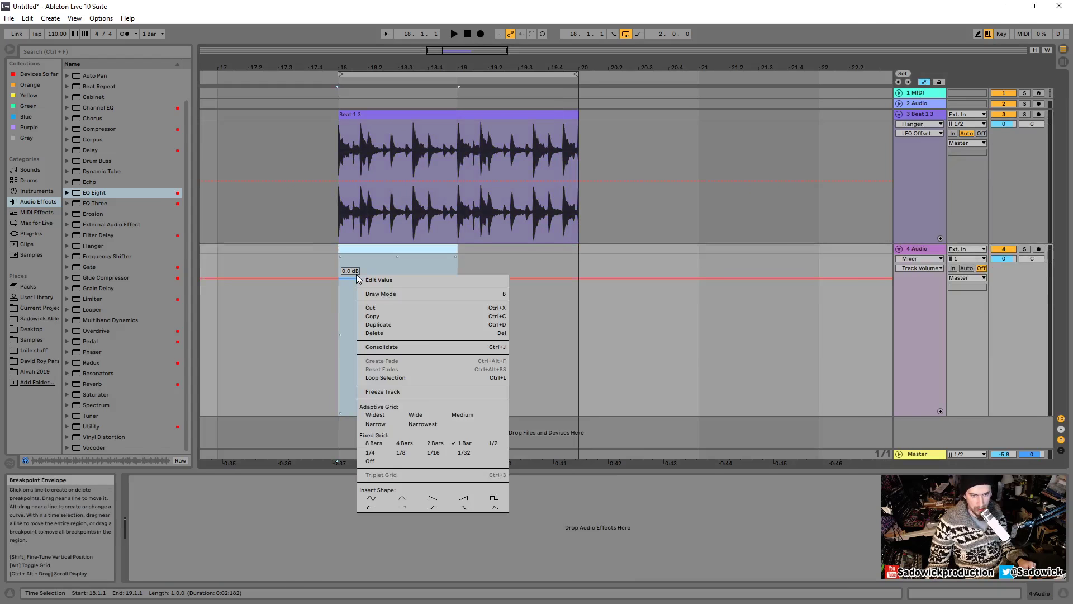
click(372, 497)
- Remove the extra 0 dB breakpoints at the start and end of the sine automation on 4 Audio
drag(374, 67, 358, 101)
click(240, 279)
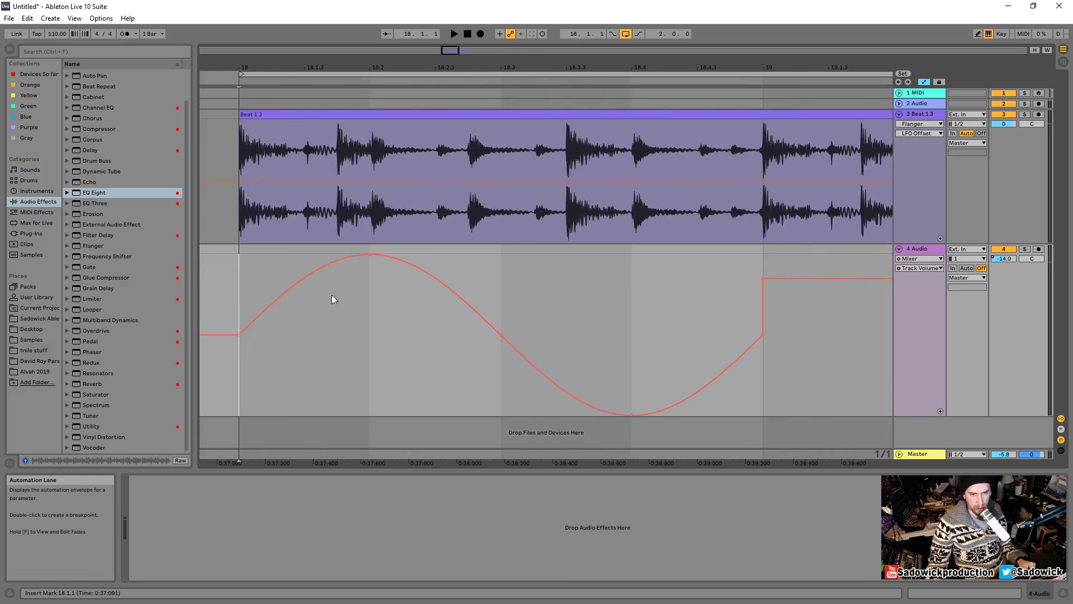
click(763, 278)
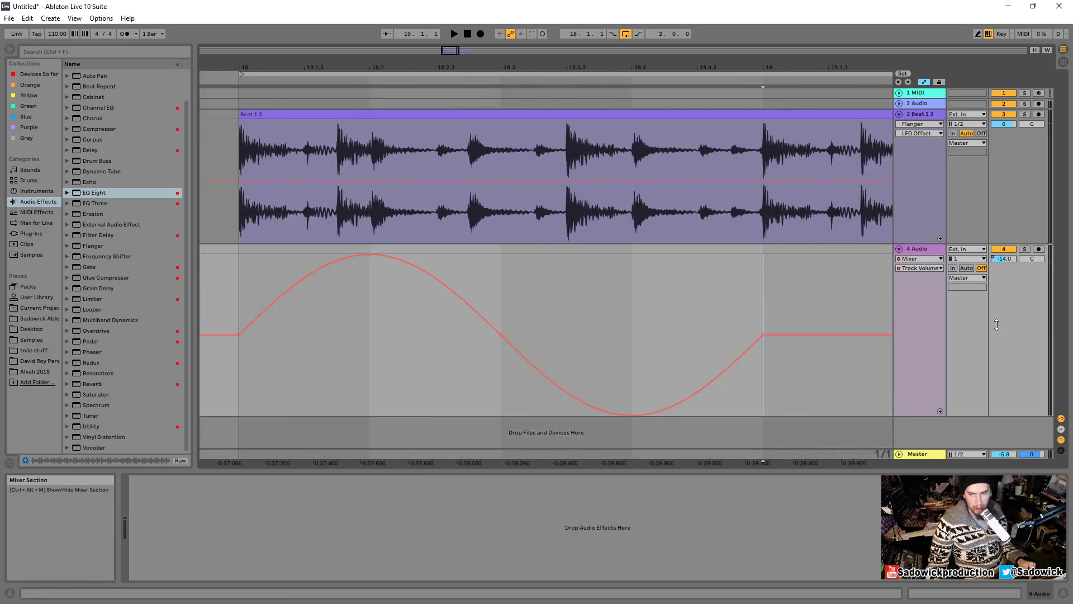
- Reduce the Beat 1 3 track's height and enlarge the 4 Audio track so the sine fills more space
click(1031, 196)
drag(1032, 197, 1033, 168)
drag(1026, 266, 1023, 329)
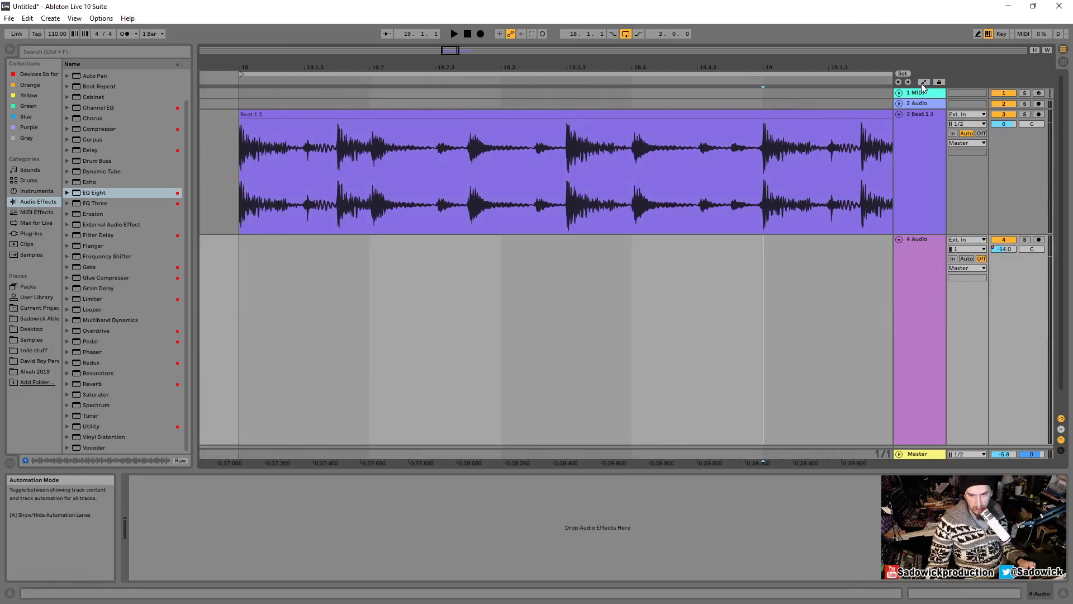
scroll(594, 315, down, 1)
scroll(592, 316, down, 1)
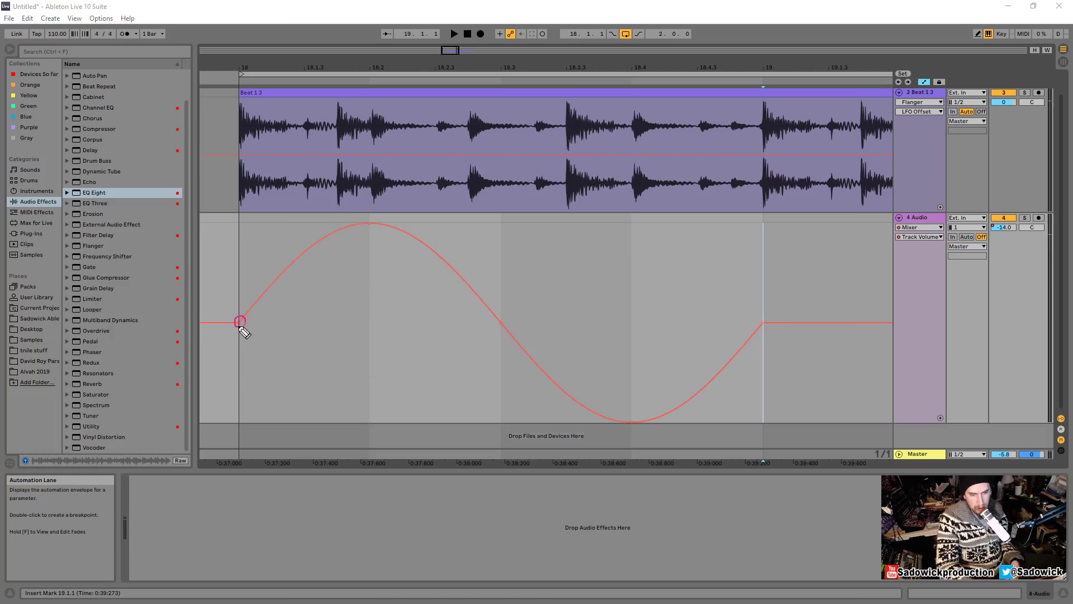
- Annotate the sine curve with circled points labelled 0° at its start, 180° at its midpoint and 360° at its end
drag(252, 335, 258, 326)
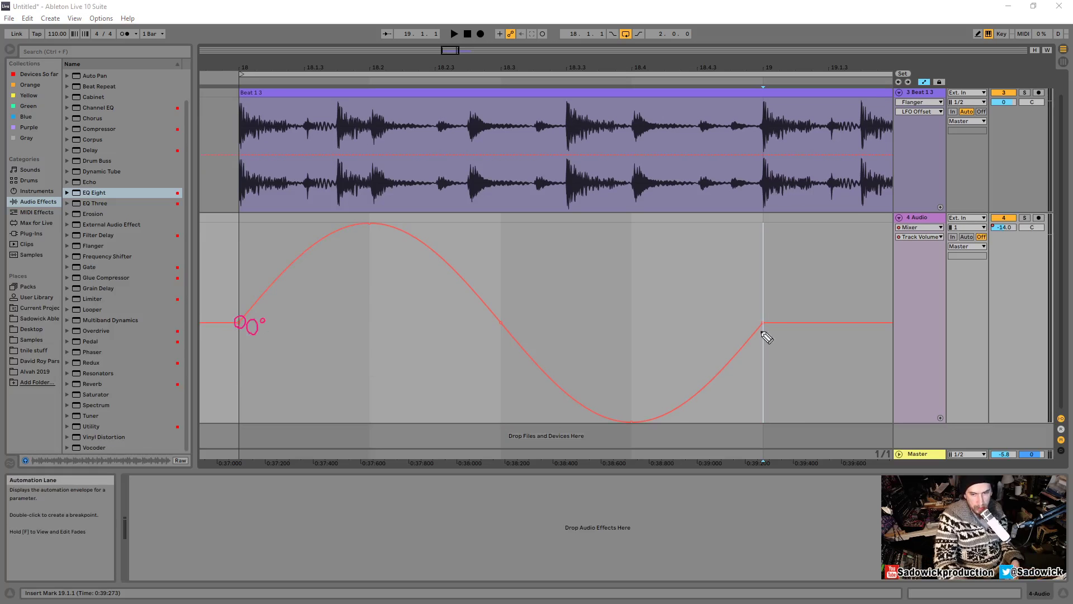
drag(767, 329, 772, 325)
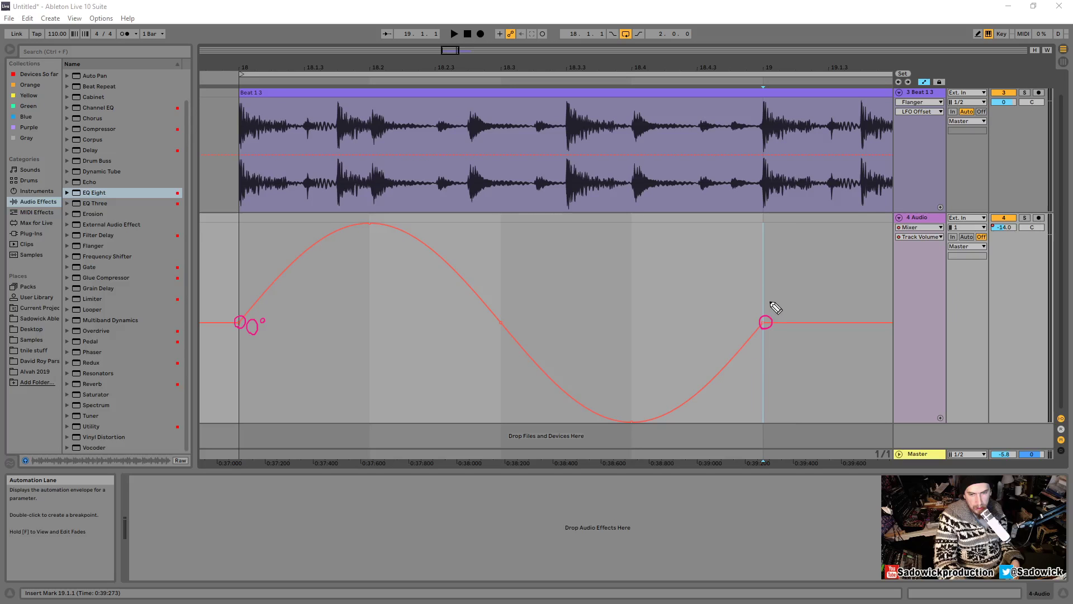
drag(791, 304, 801, 302)
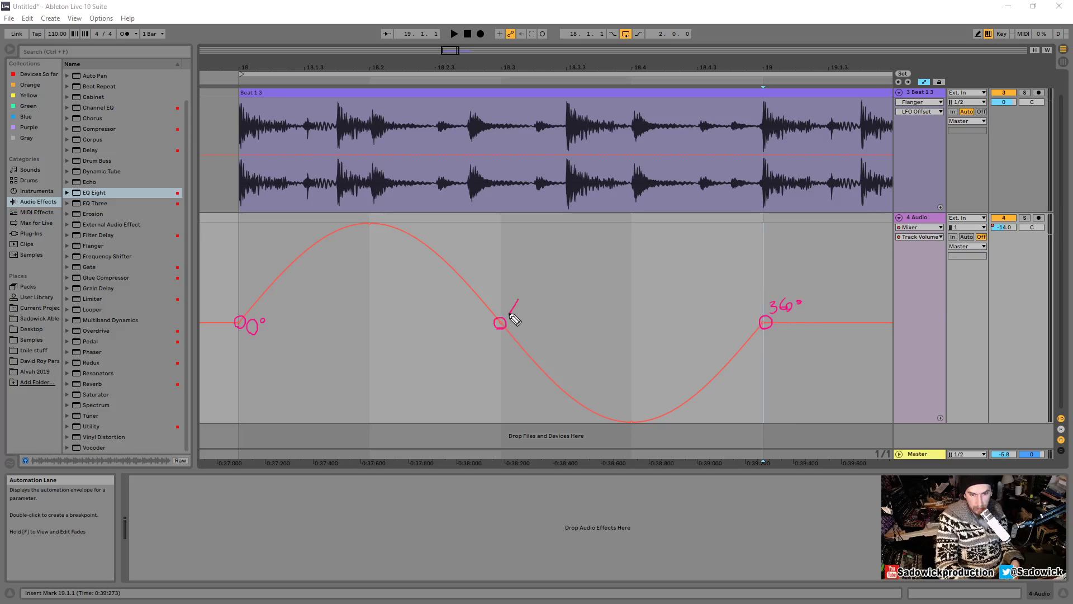
mouse_move(526, 282)
mouse_down()
mouse_move(526, 294)
mouse_move(553, 283)
mouse_up()
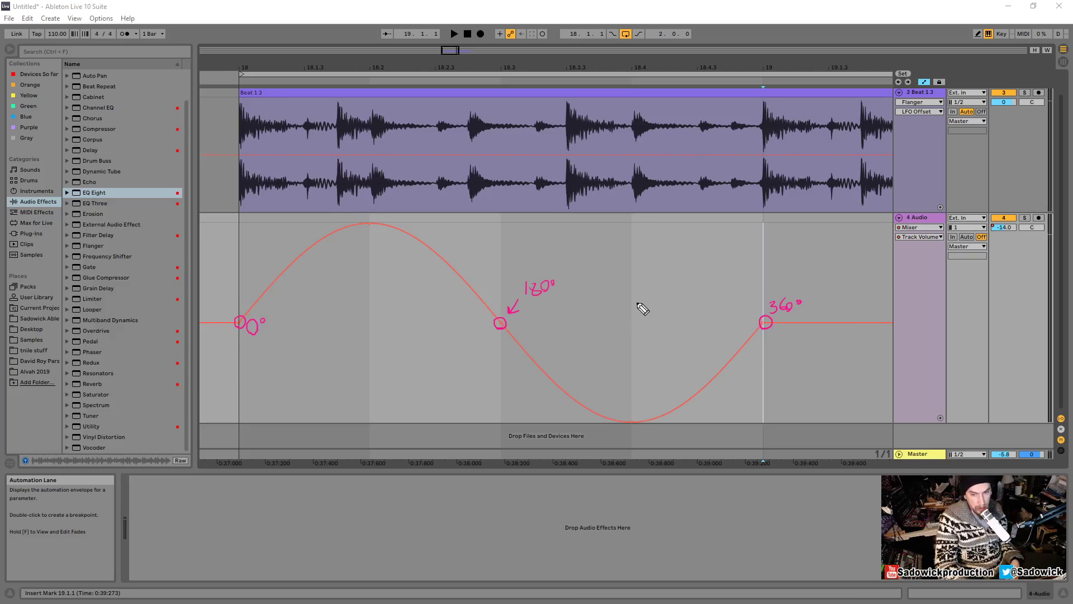
drag(645, 308, 648, 287)
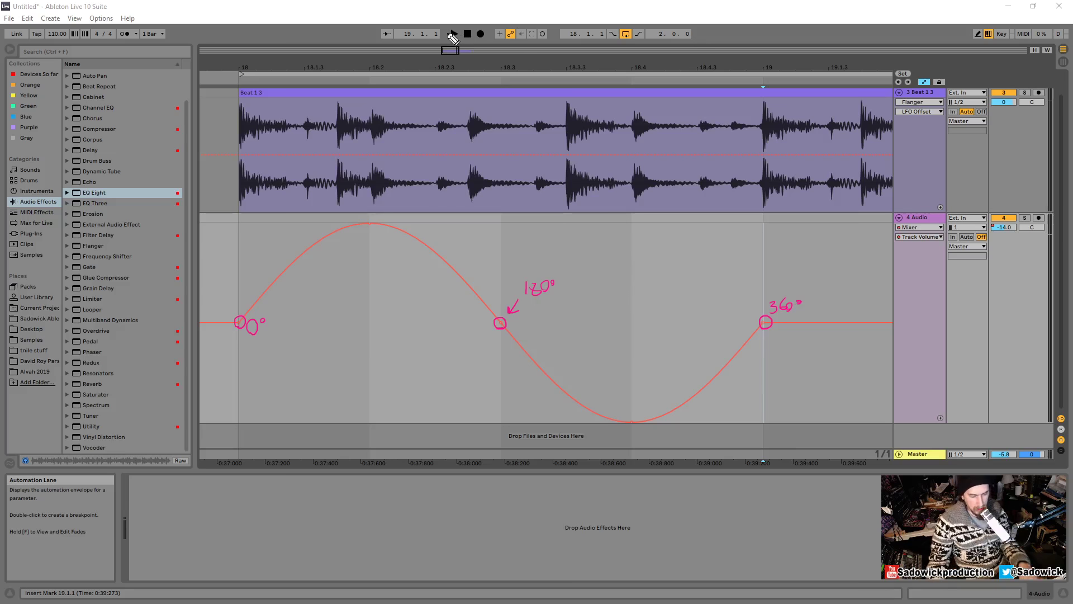
- Reduce the 4 Audio track's height and clear the degree annotations from the screen
click(1019, 358)
drag(1019, 357, 1019, 318)
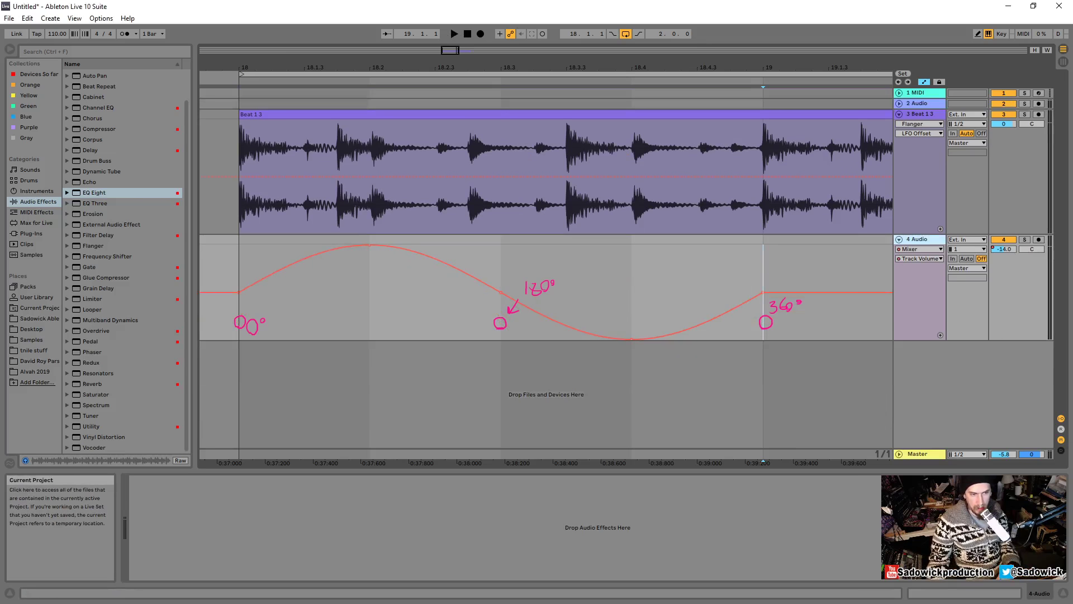
click(34, 307)
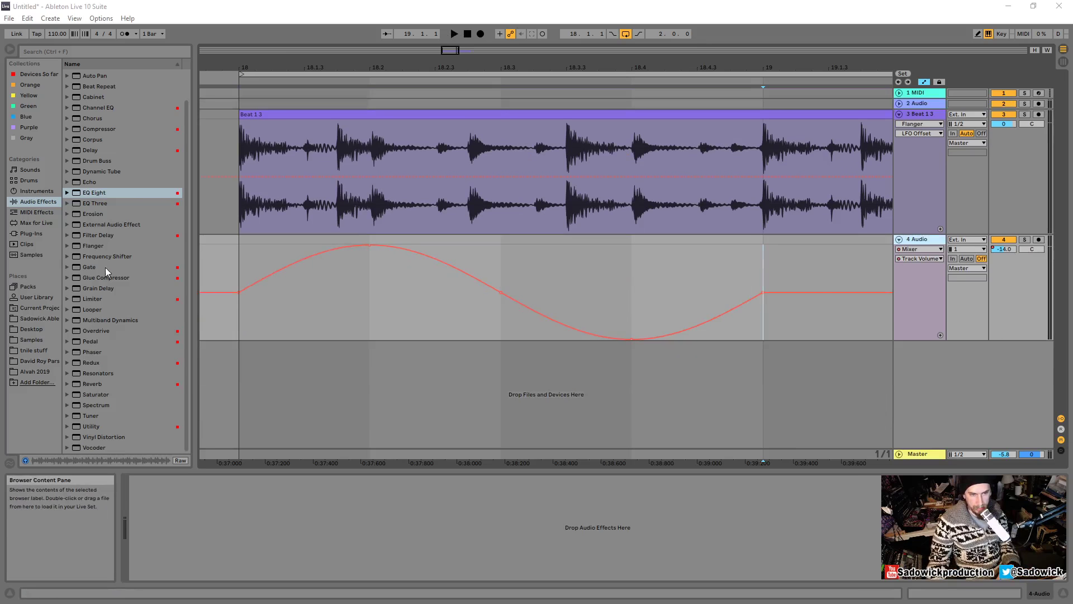
- Load the Wavetable instrument onto a new track below 4 Audio
click(29, 190)
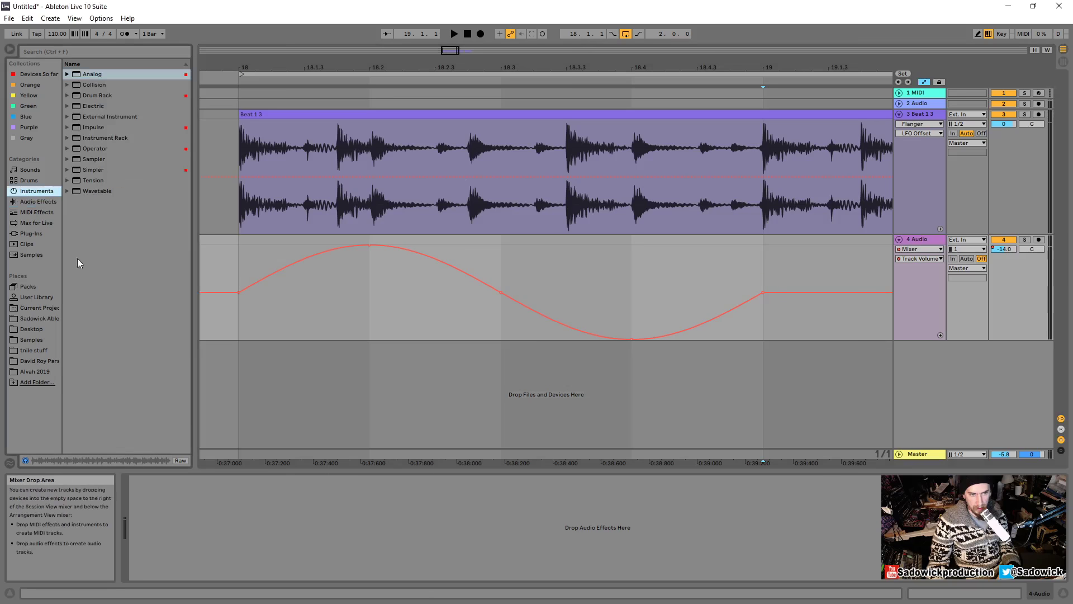
click(92, 191)
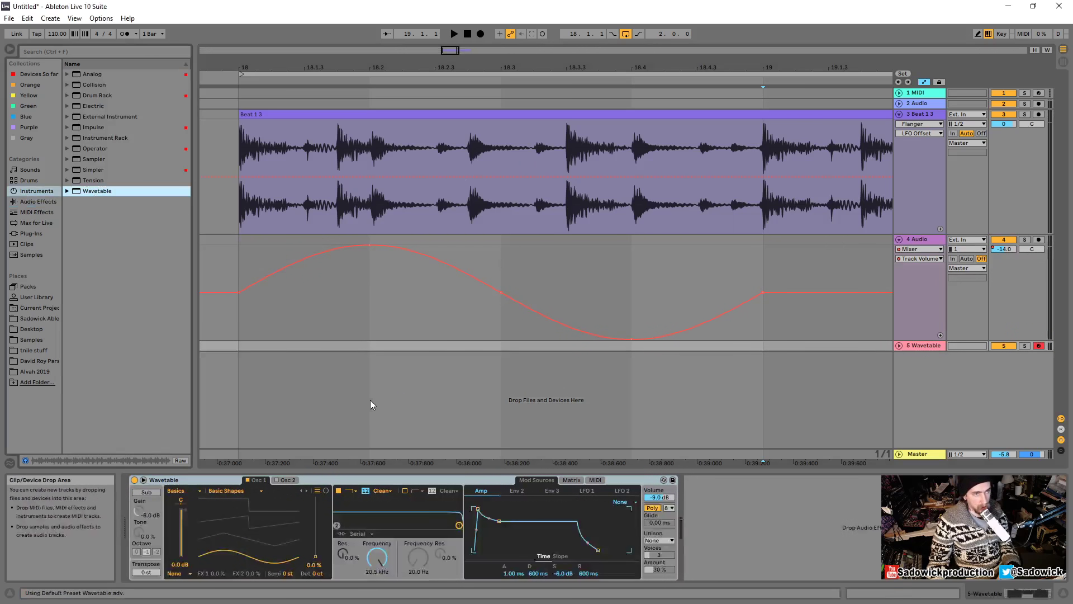
click(413, 483)
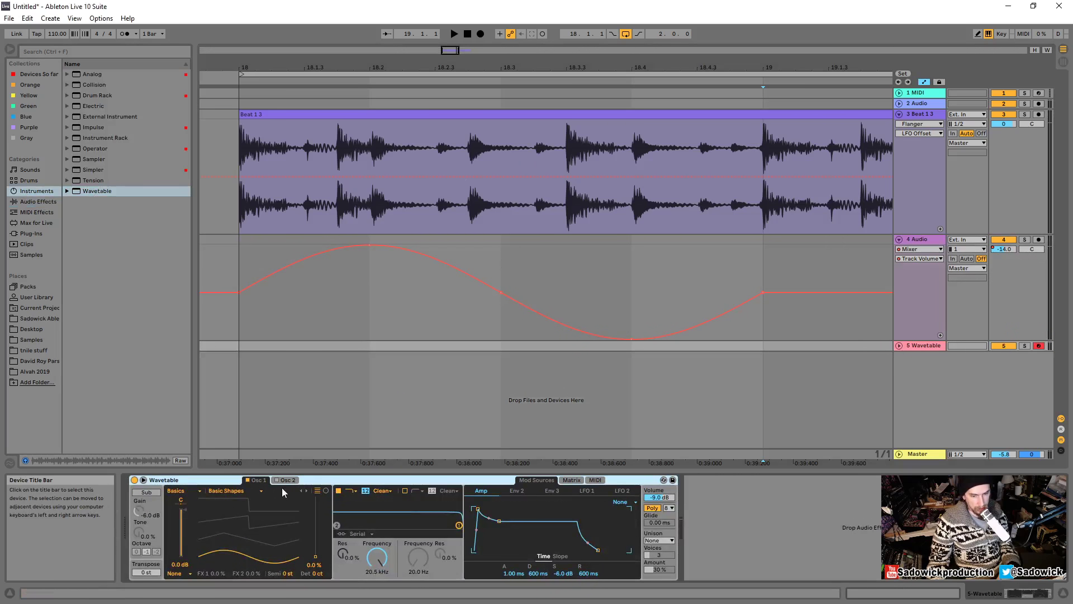
- Examine Wavetable's oscillator 1 in the circular display, sweeping the wavetable position to 100% and back to 0%
click(278, 512)
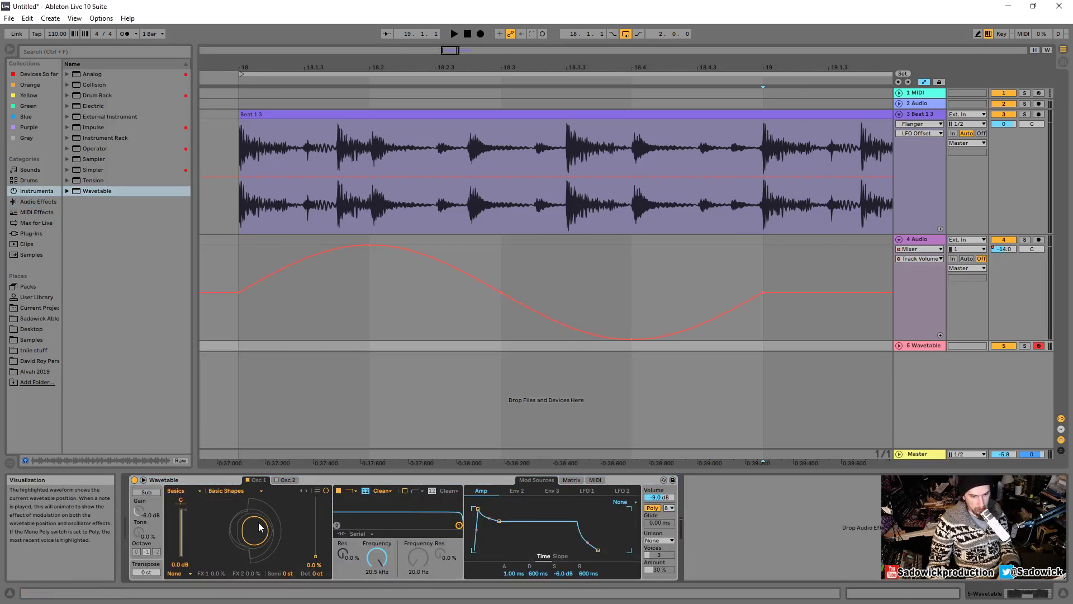
drag(259, 527, 259, 468)
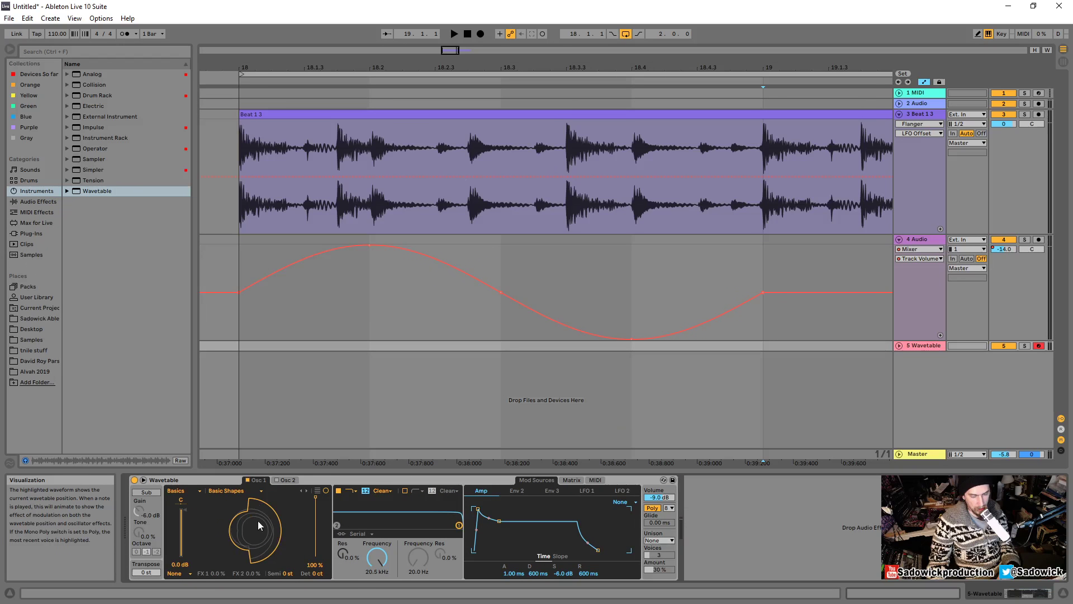
drag(261, 498, 264, 554)
click(327, 491)
click(325, 491)
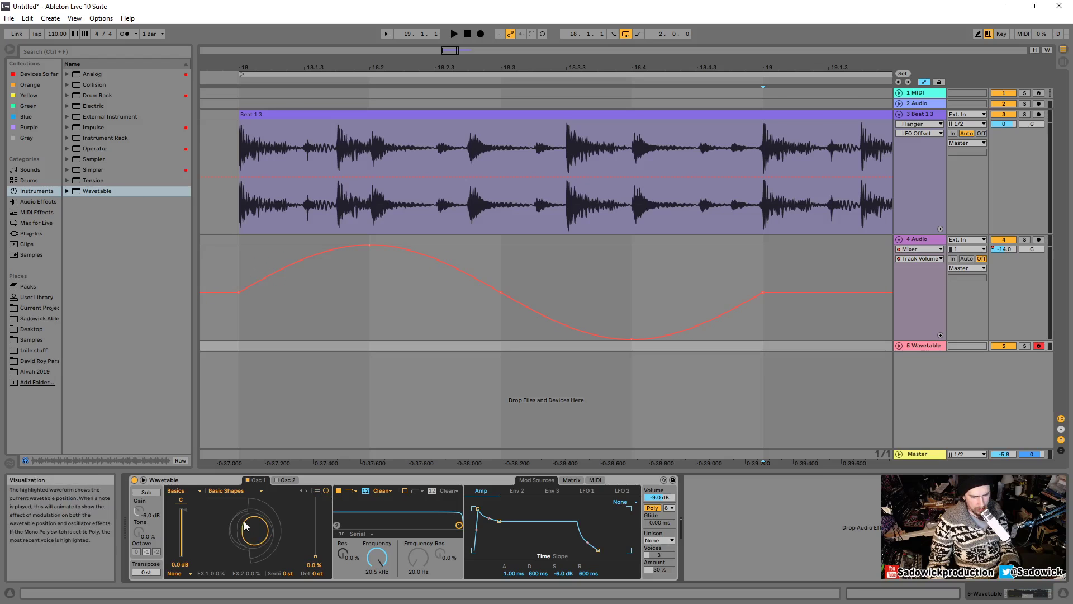
- Delete the Wavetable instrument from the new track
right_click(197, 477)
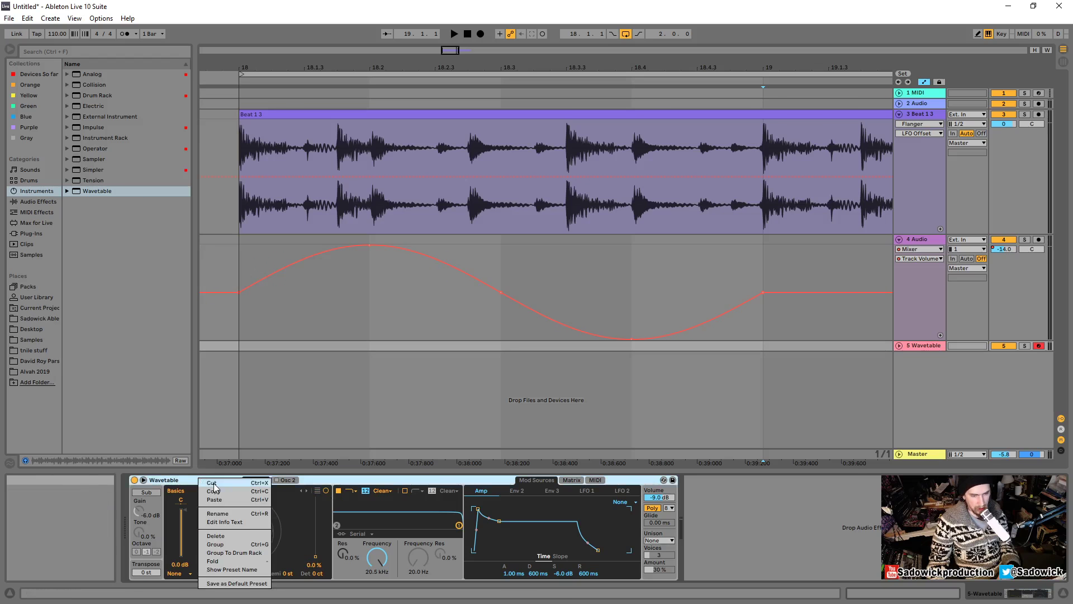
click(221, 519)
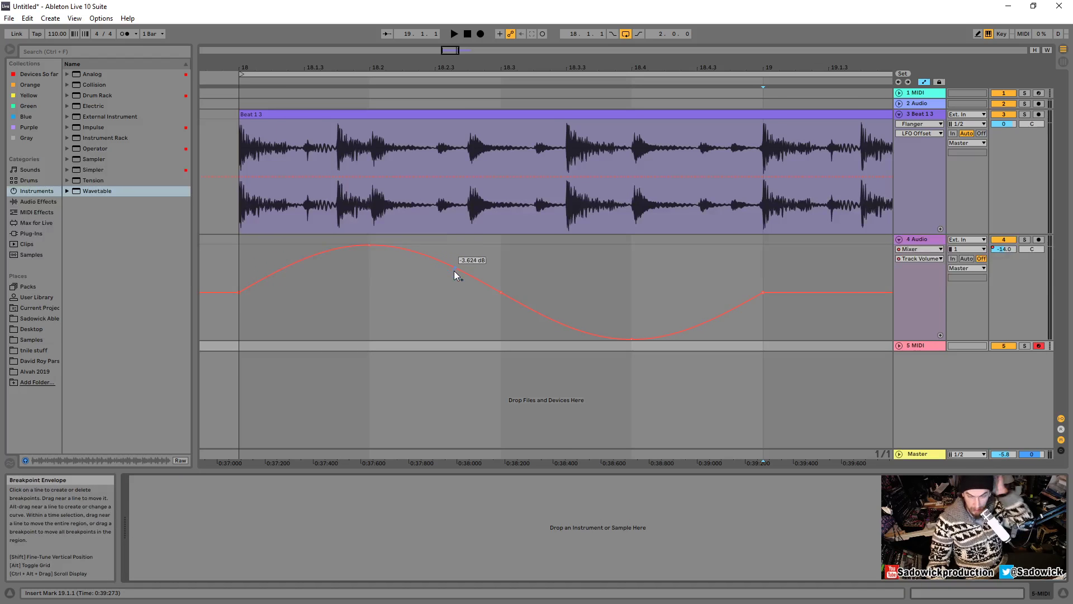
- Unfold the 5 MIDI track below 4 Audio and select it
click(1024, 223)
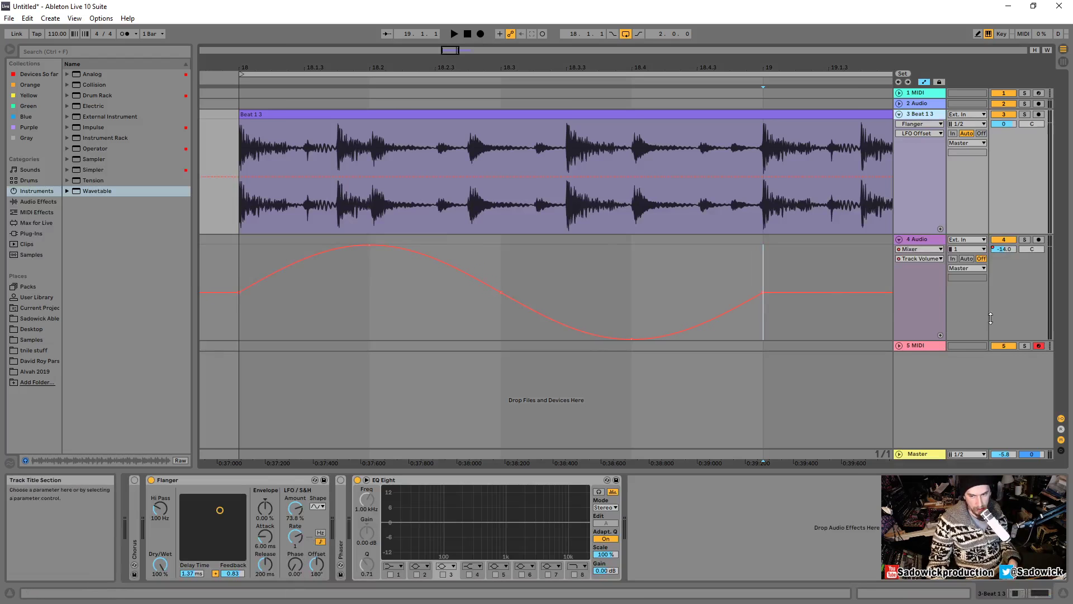
click(899, 345)
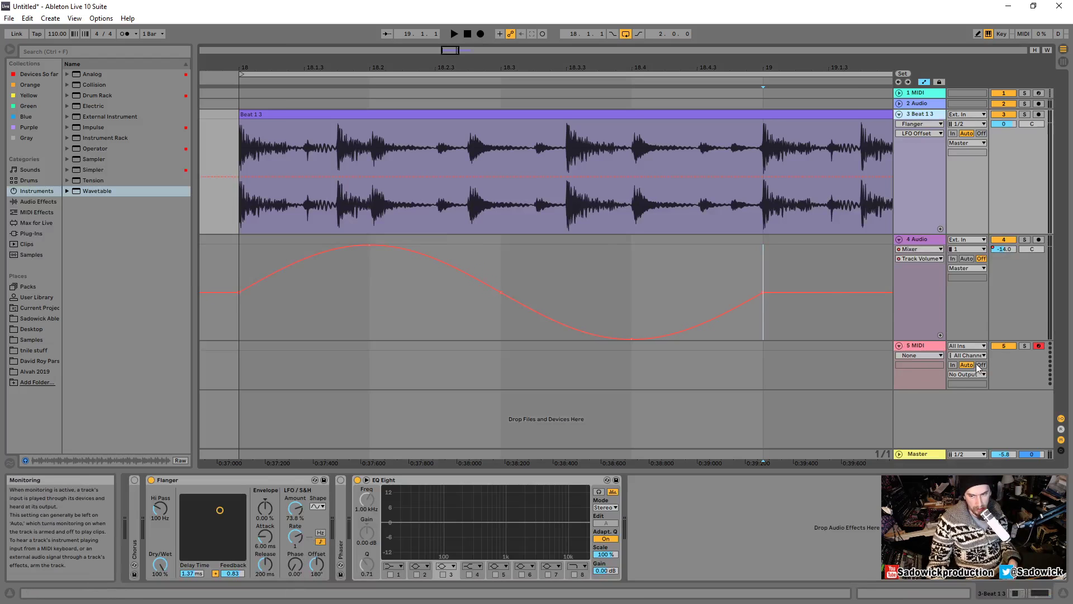
click(922, 346)
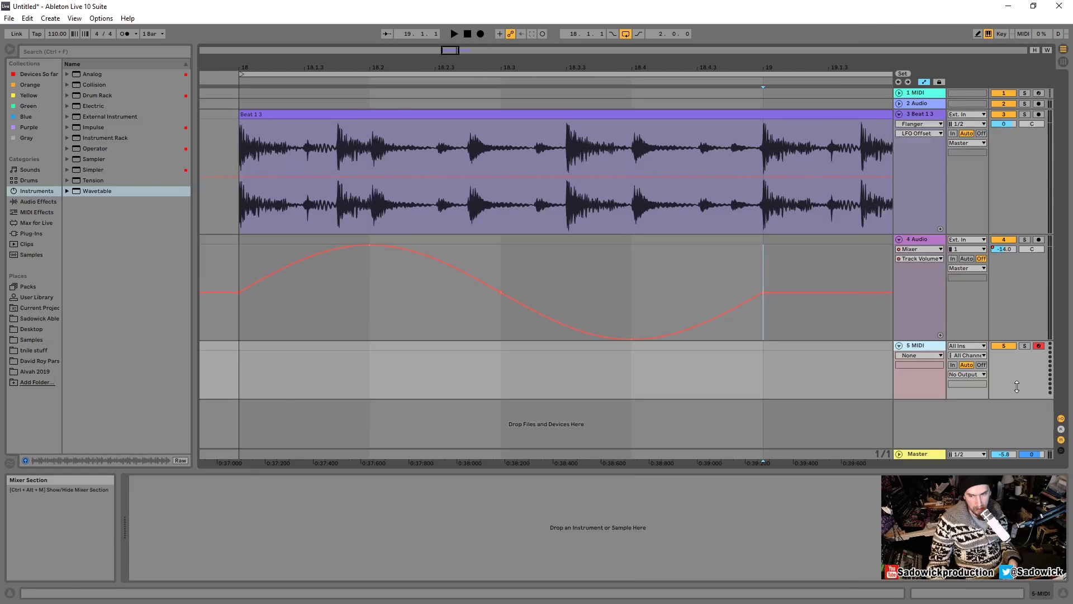
- Delete the 5 MIDI track and duplicate the 4 Audio track with its sine volume automation
right_click(927, 348)
click(933, 351)
right_click(924, 316)
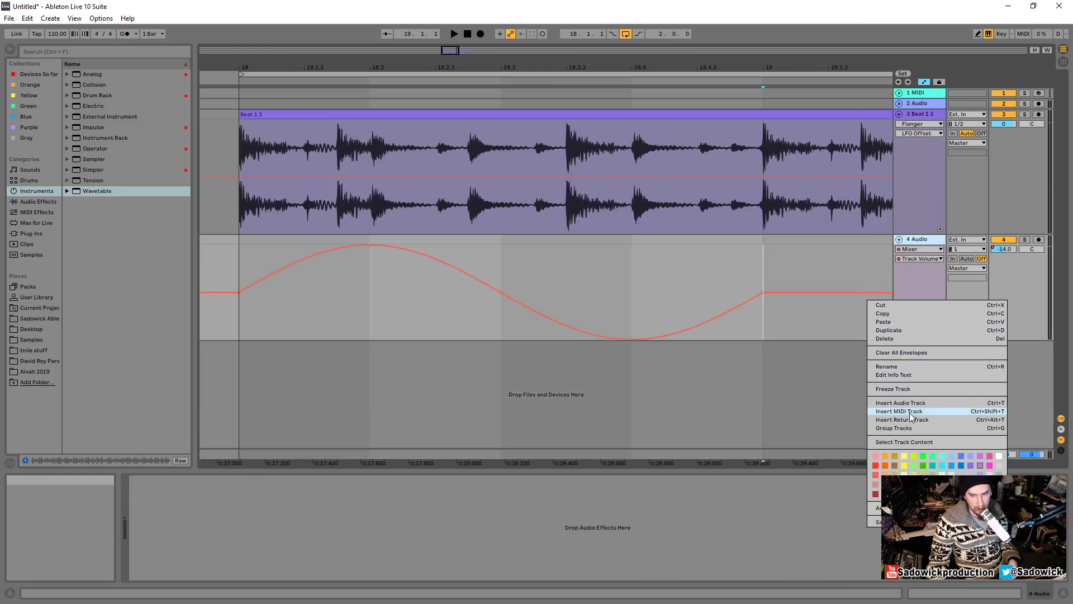
click(903, 330)
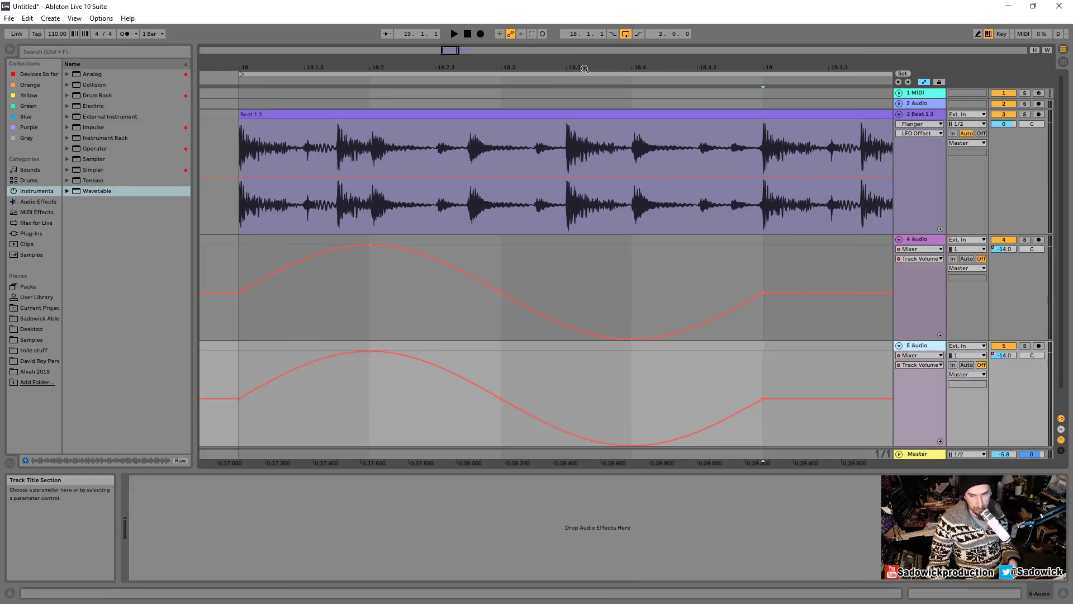
- Delete the copied sine from 18.1.1 to 19.1.1 in the 5 Audio track's volume automation
drag(580, 66, 543, 33)
drag(438, 375, 607, 374)
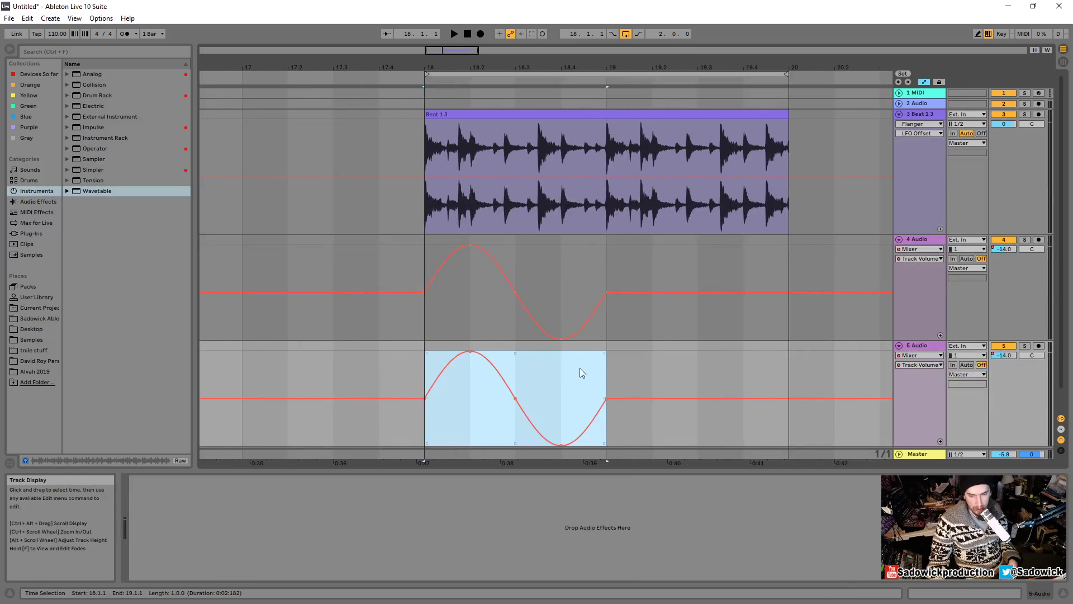
right_click(602, 371)
click(629, 133)
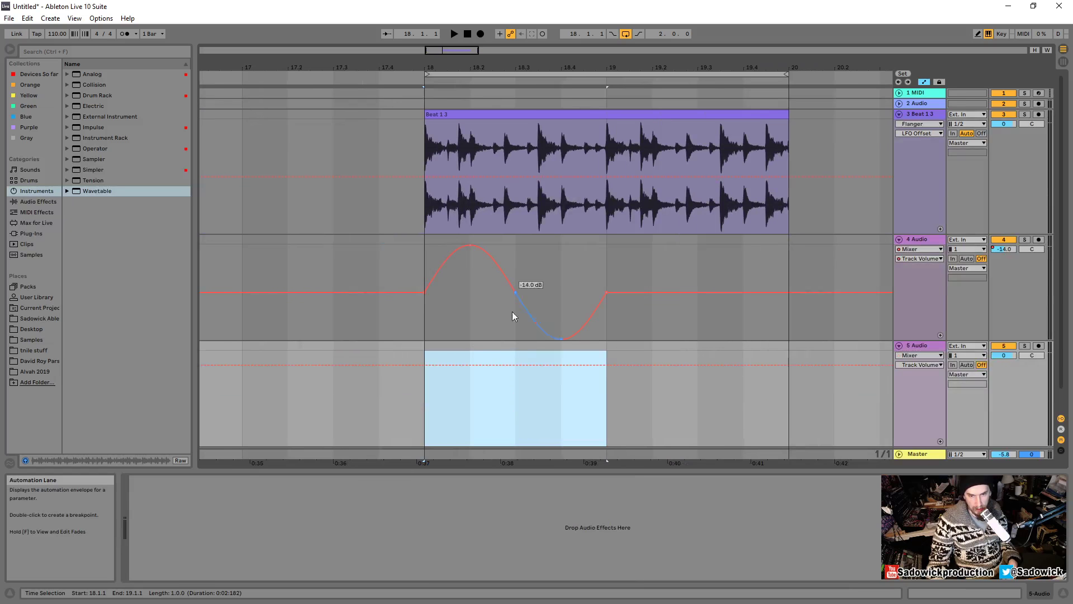
- Set the adaptive grid to Narrow, insert a sine shape from 18.3.1 to 19.3.1 in 5 Audio's volume automation and remove its leading breakpoint
click(561, 395)
right_click(606, 381)
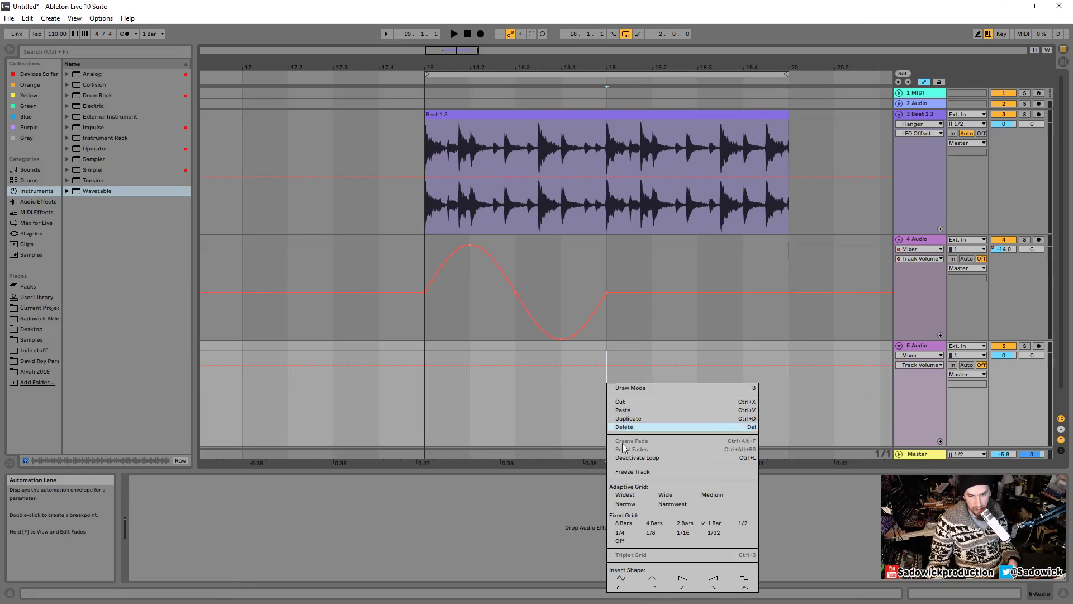
click(628, 508)
drag(535, 396, 696, 364)
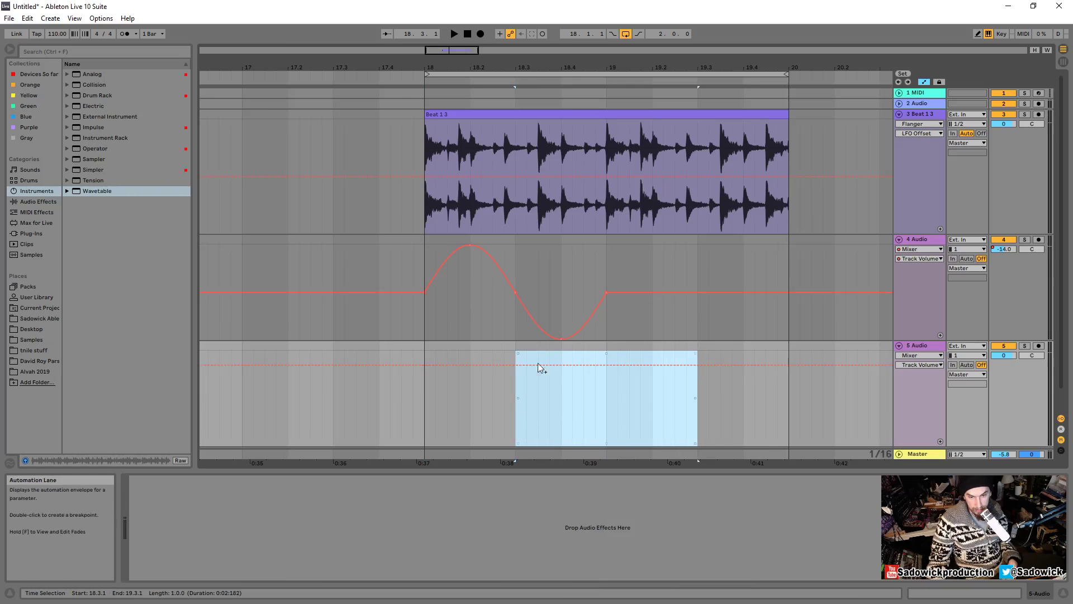
right_click(552, 365)
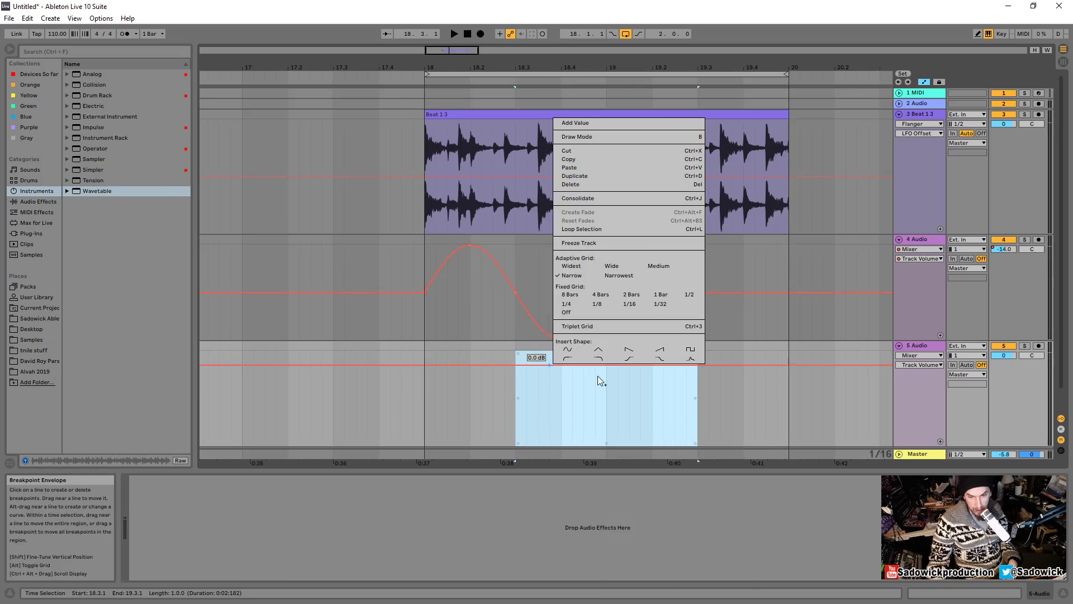
click(568, 350)
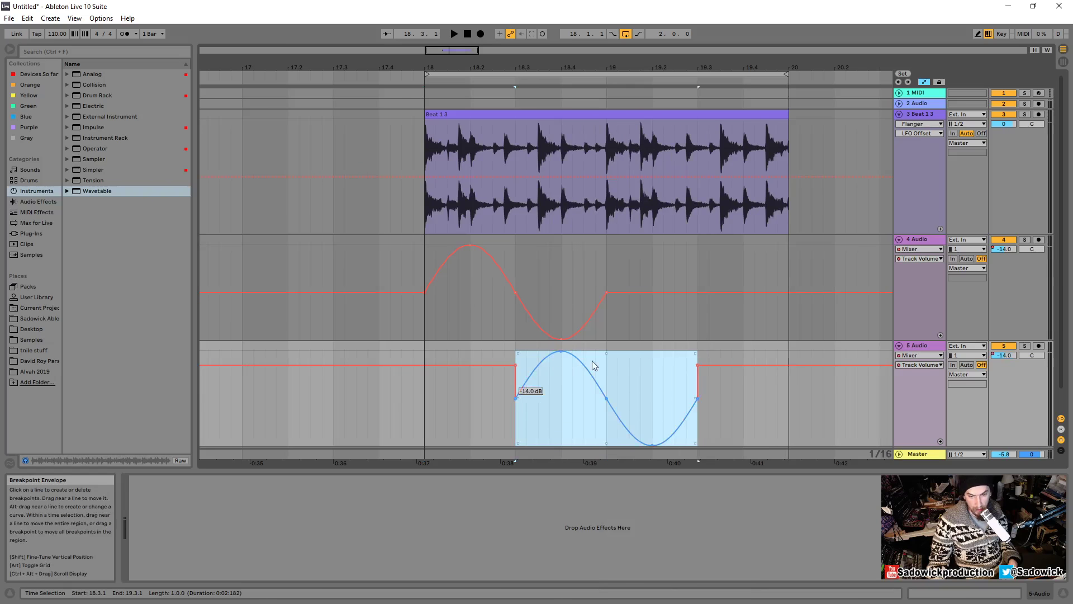
click(515, 365)
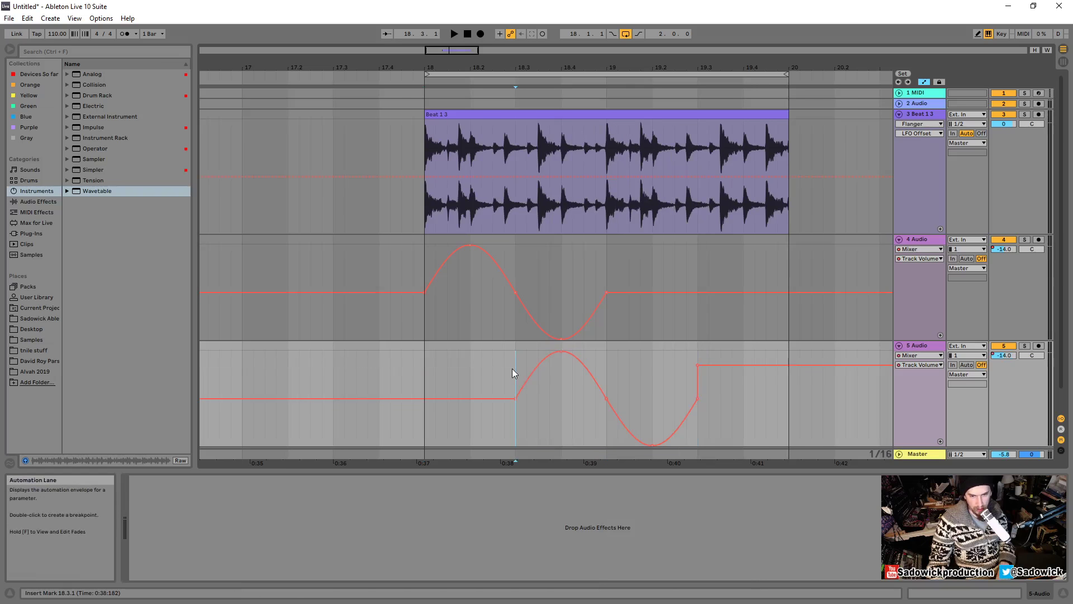
- Replace the sine in 5 Audio's volume automation with a one-bar sine from 18.2.1 to 19.2.1
drag(512, 368, 740, 371)
right_click(700, 378)
click(753, 141)
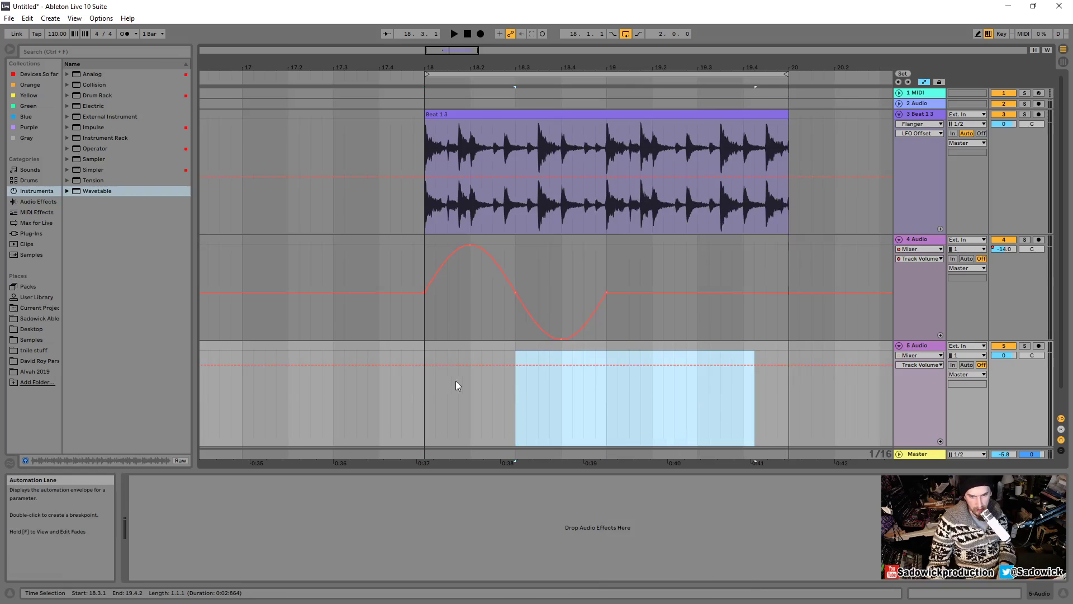
drag(469, 384, 654, 376)
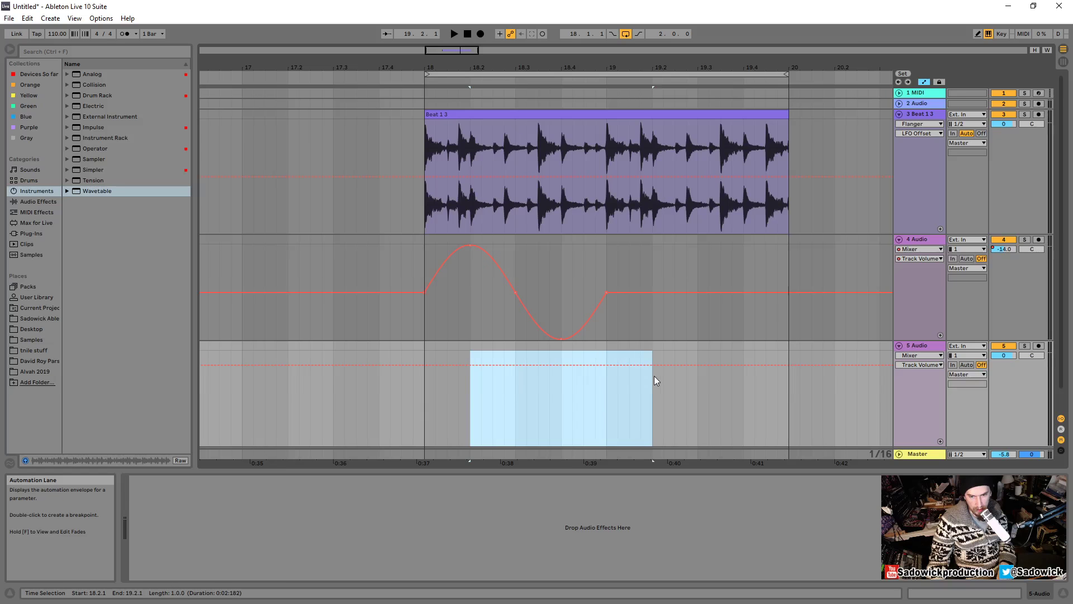
right_click(626, 359)
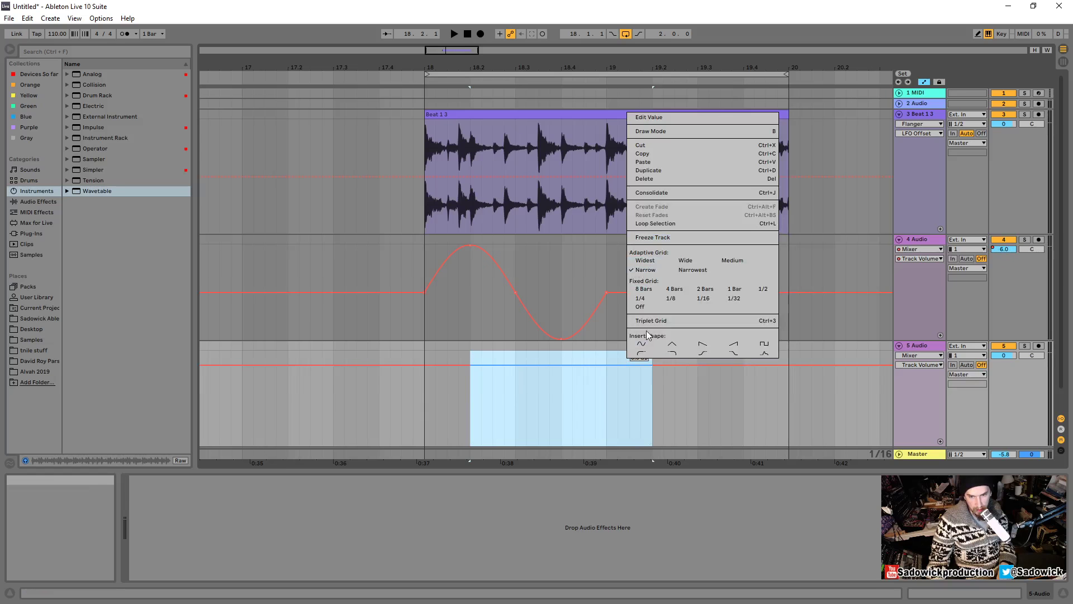
click(642, 345)
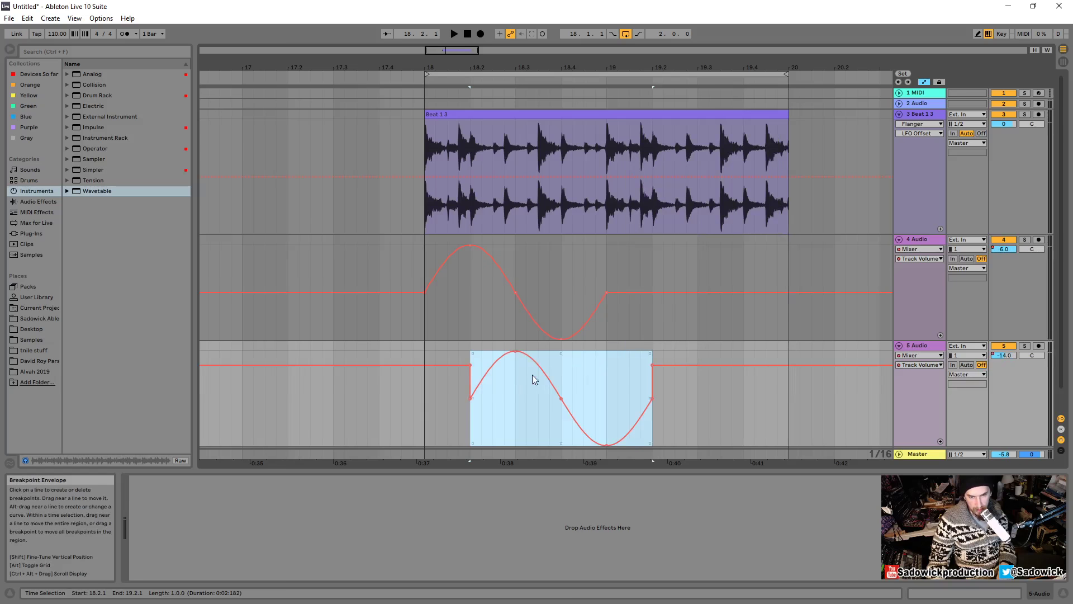
- Clear the 5 Audio volume sine starting at 18.2.1 and insert a new one from 18.3.1 to 19.3.1
mouse_move(501, 67)
mouse_down()
mouse_move(501, 123)
mouse_move(485, 75)
mouse_up()
drag(665, 373, 449, 347)
key(Delete)
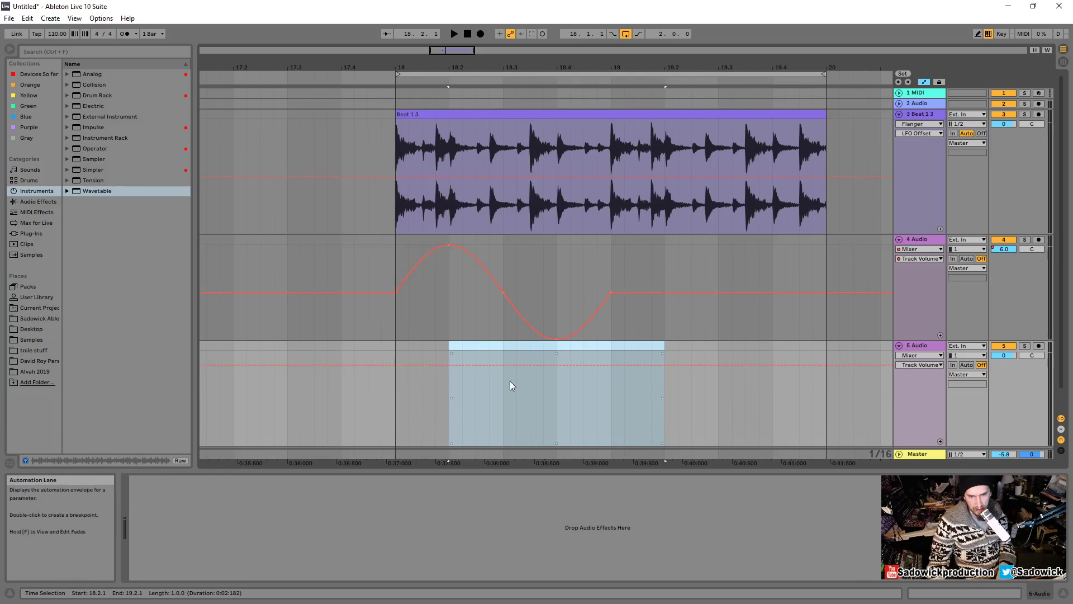
drag(507, 380, 704, 349)
right_click(704, 348)
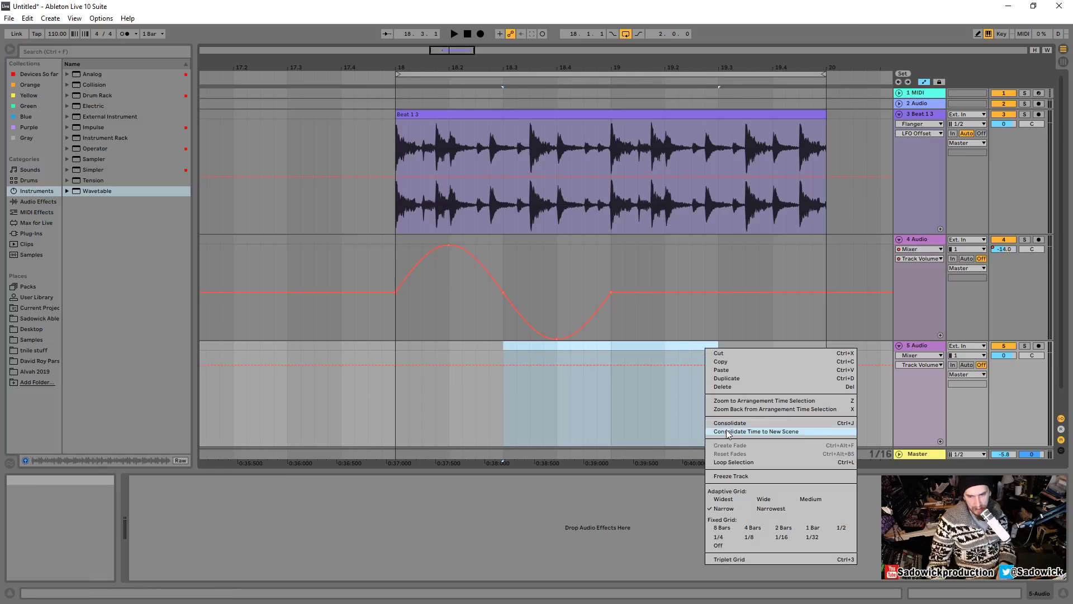
right_click(661, 416)
click(683, 369)
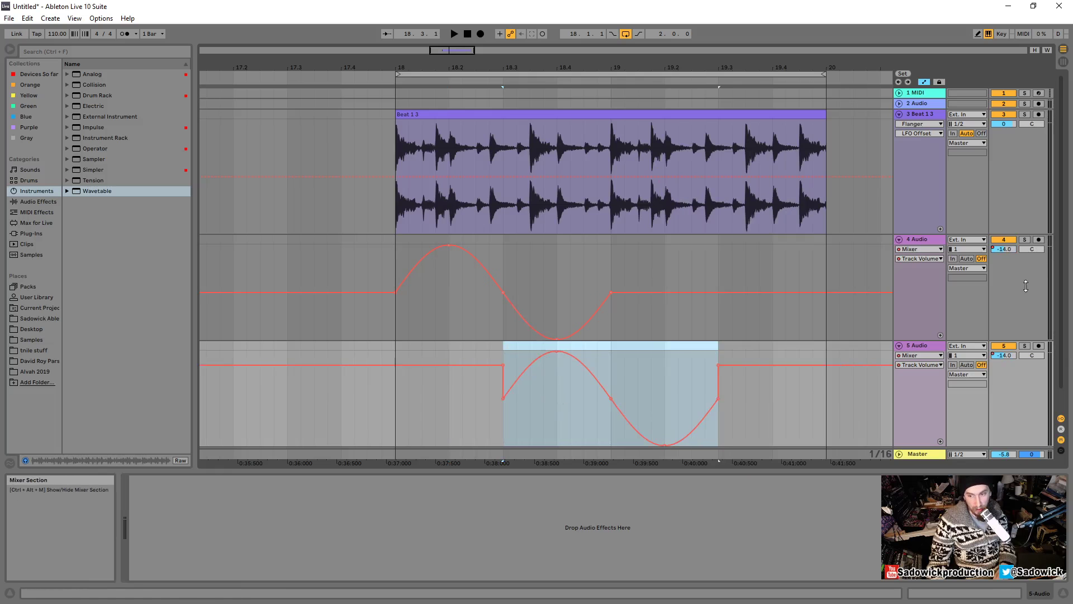
- Delete the 5 Audio track and show the device chain of the Beat 1 3 track
click(1021, 369)
key(Delete)
click(1018, 193)
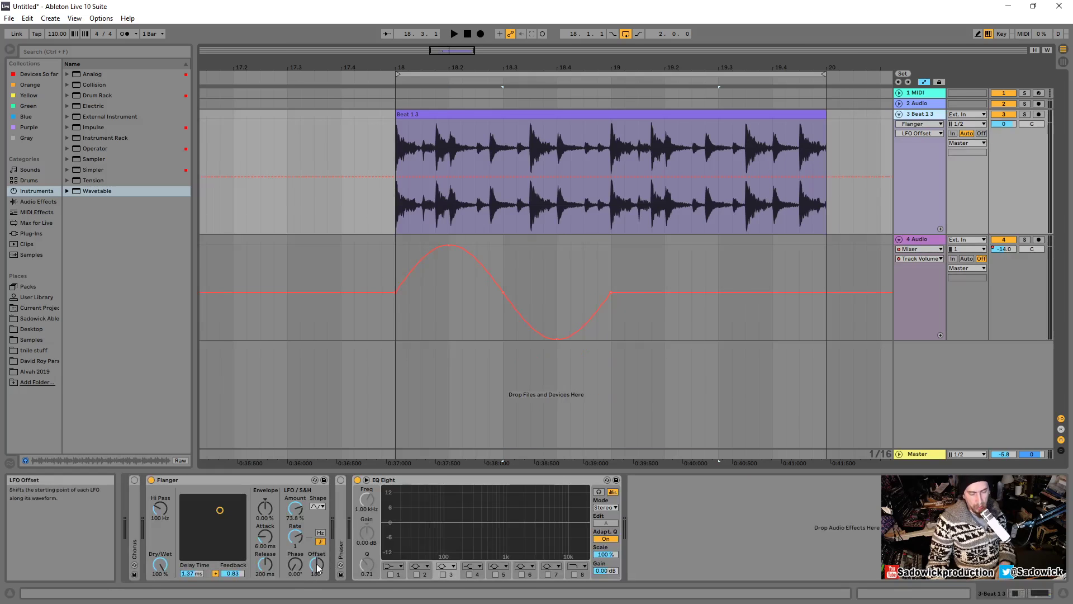
- Play the Beat 1 3 clip, set the Flanger's LFO offset to 94.3° and play the clip again
click(421, 115)
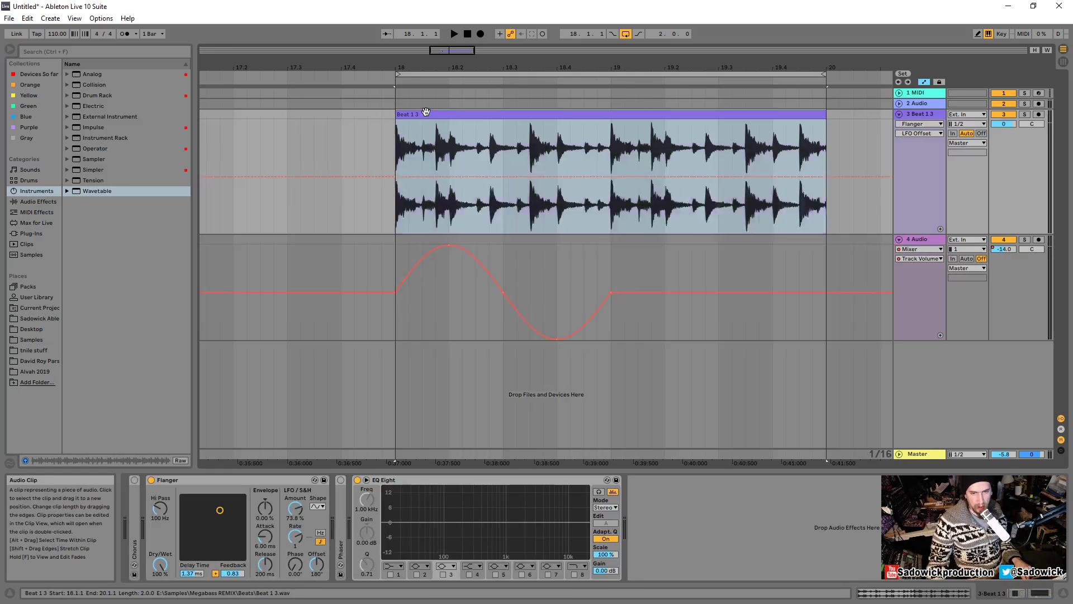
key(space)
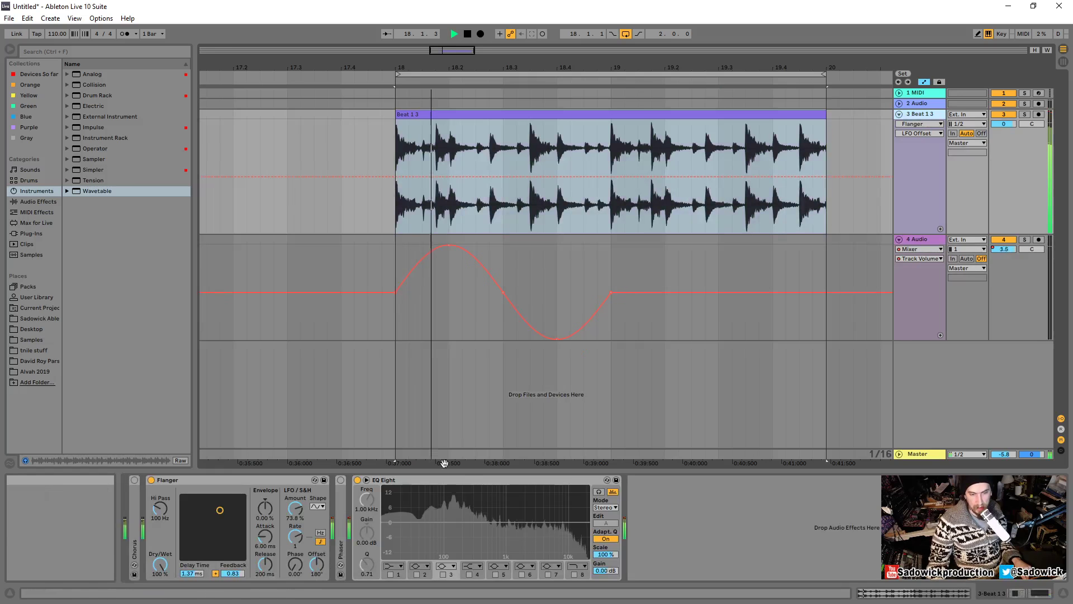
key(space)
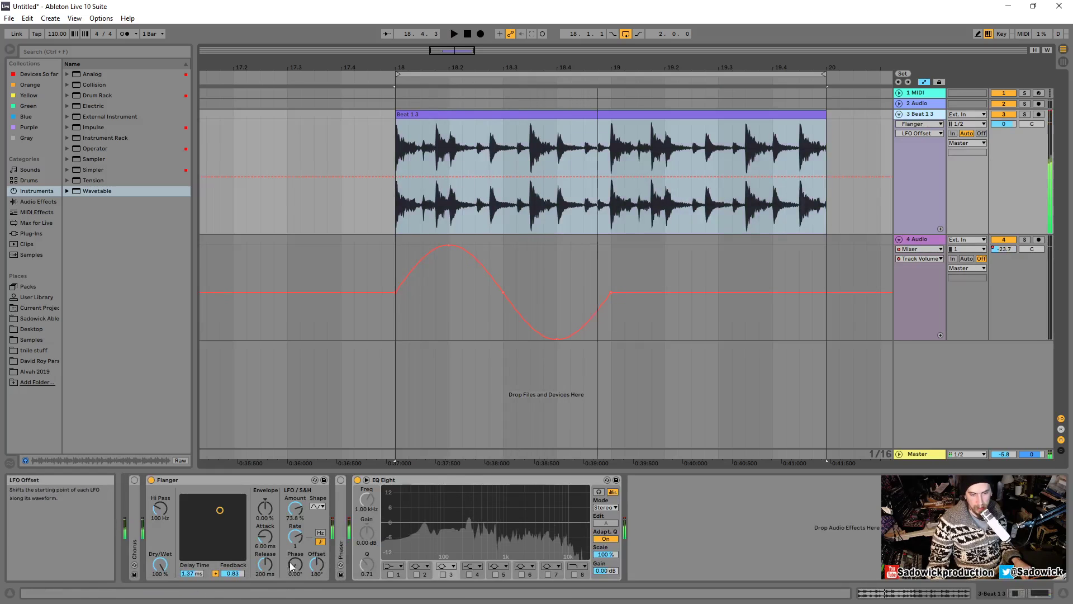
drag(321, 568, 317, 570)
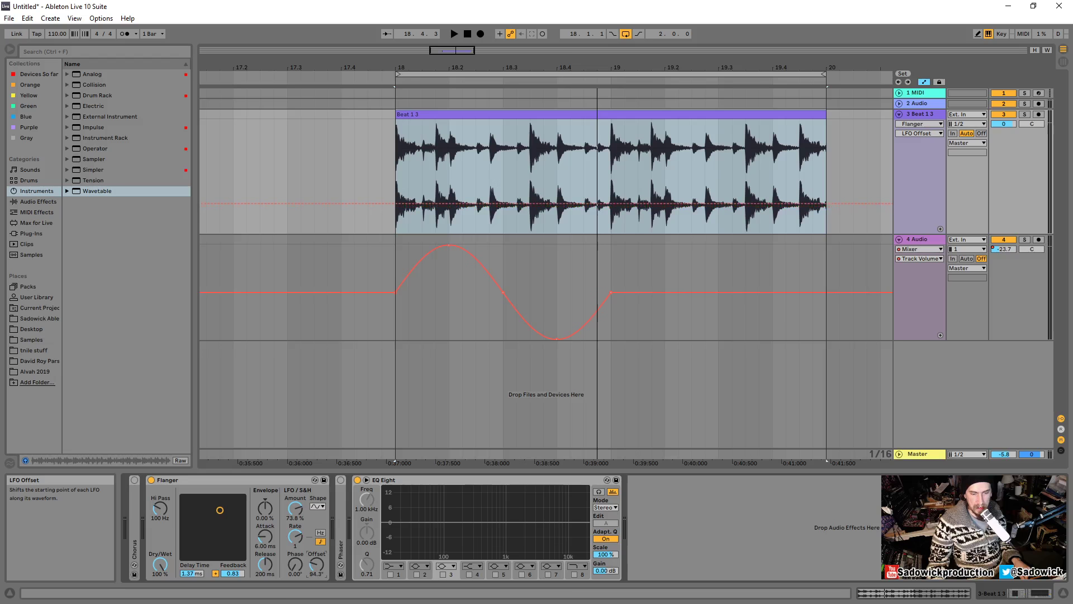
key(space)
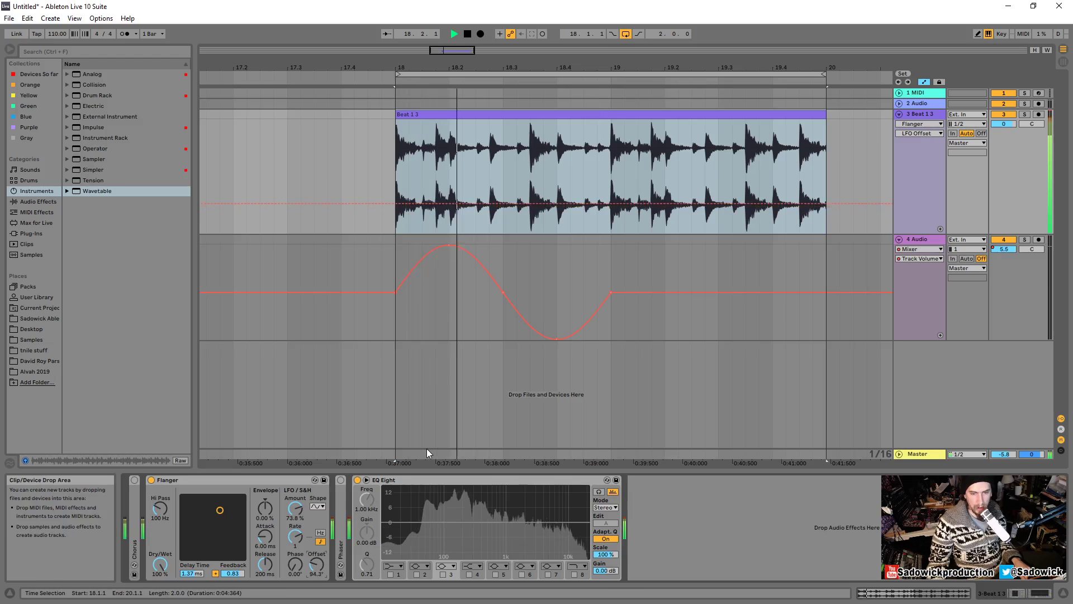
key(space)
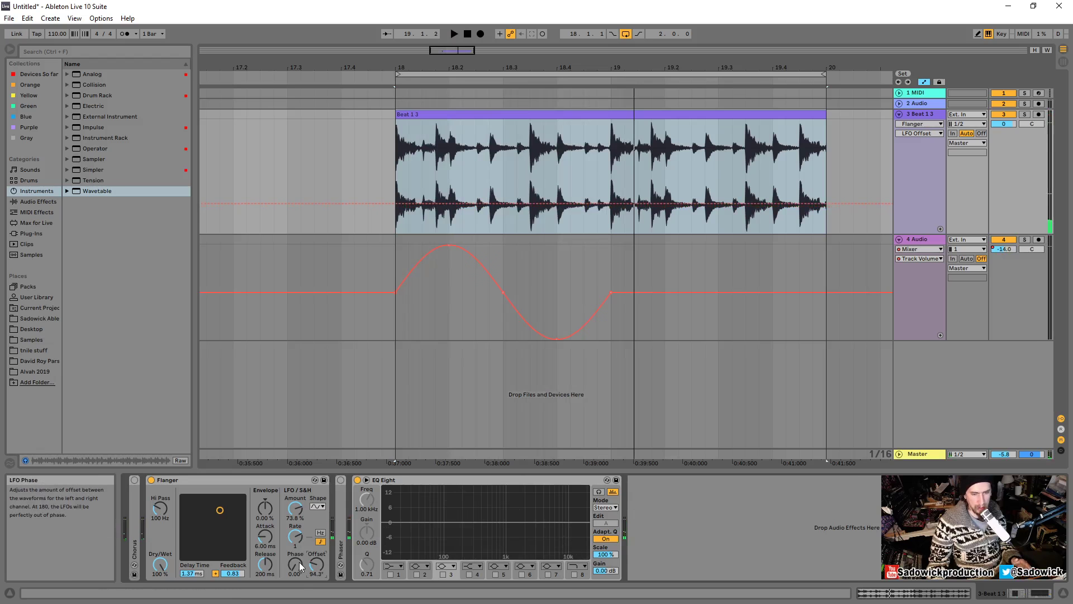
- Set the Flanger's LFO phase to 103° and listen to the Beat 1 3 clip
mouse_move(295, 565)
mouse_down()
mouse_move(295, 539)
mouse_move(296, 576)
mouse_move(305, 563)
mouse_up()
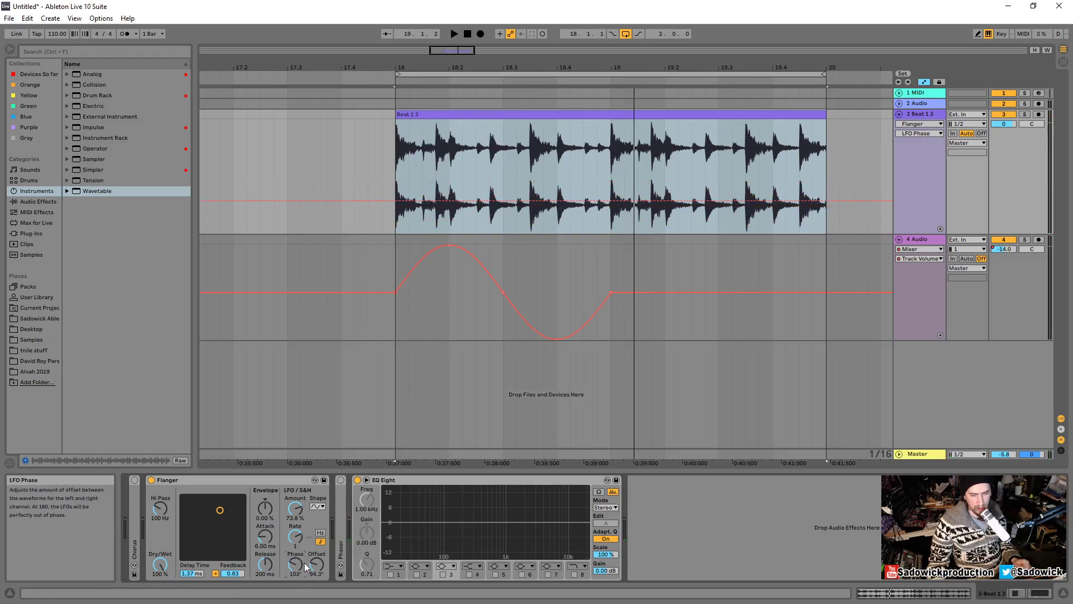
click(227, 478)
key(space)
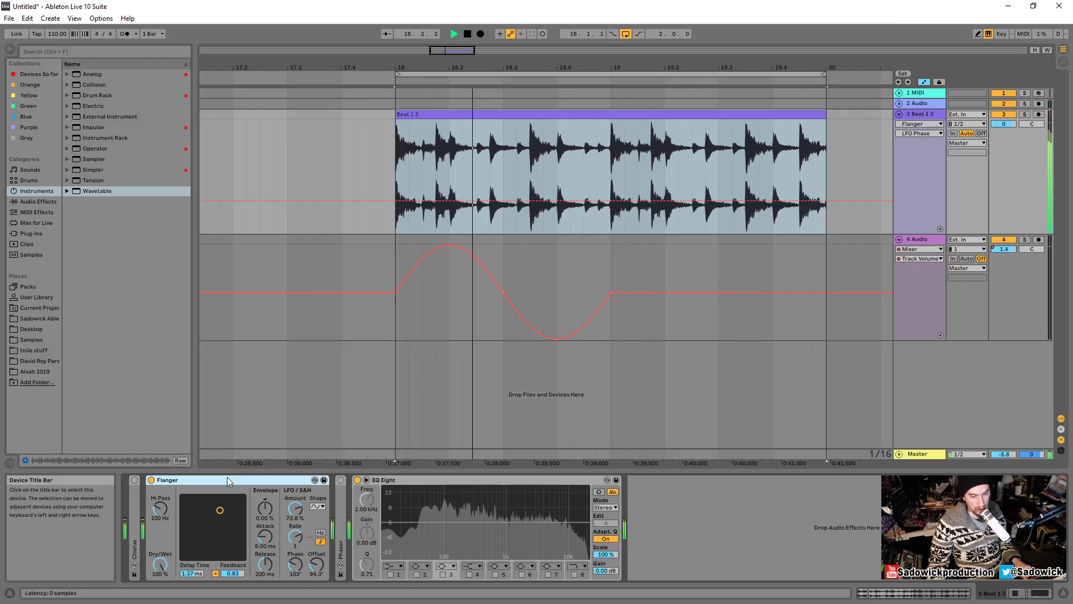
key(space)
- Set the Flanger's synced LFO rate to 3 and delete the 4 Audio track
drag(295, 537, 295, 530)
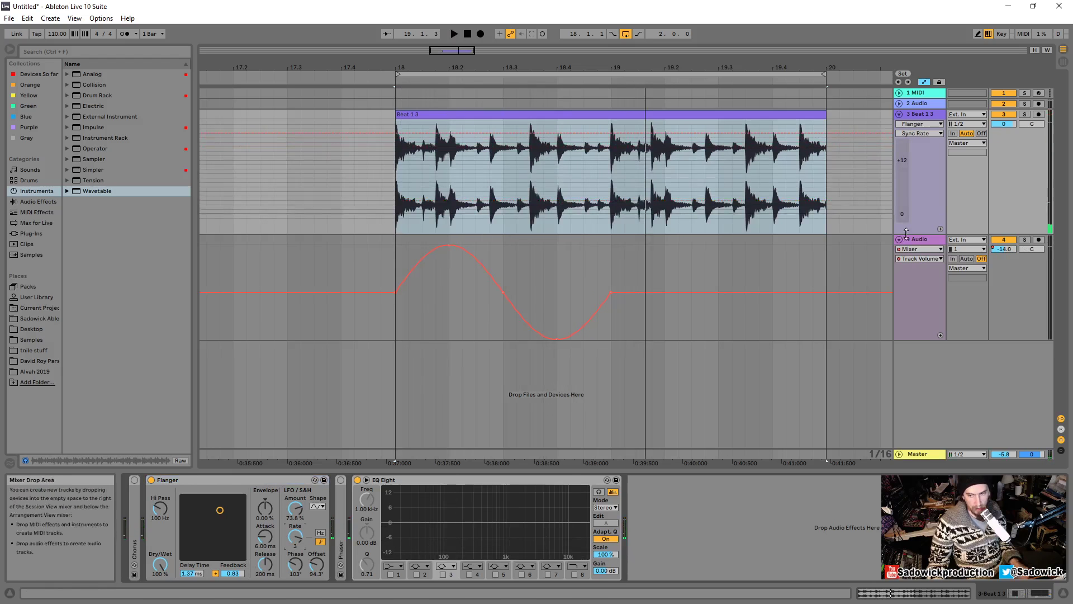
click(927, 240)
key(Delete)
- Play the beat while setting the Flanger's LFO amount to 71.4%, and stop playback
key(space)
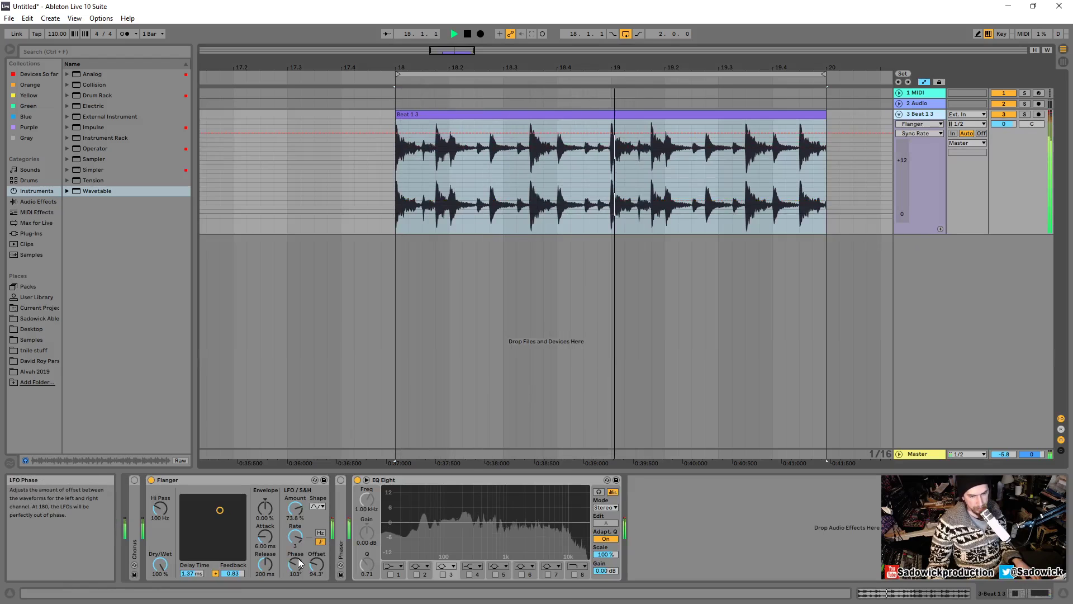
drag(295, 509, 295, 512)
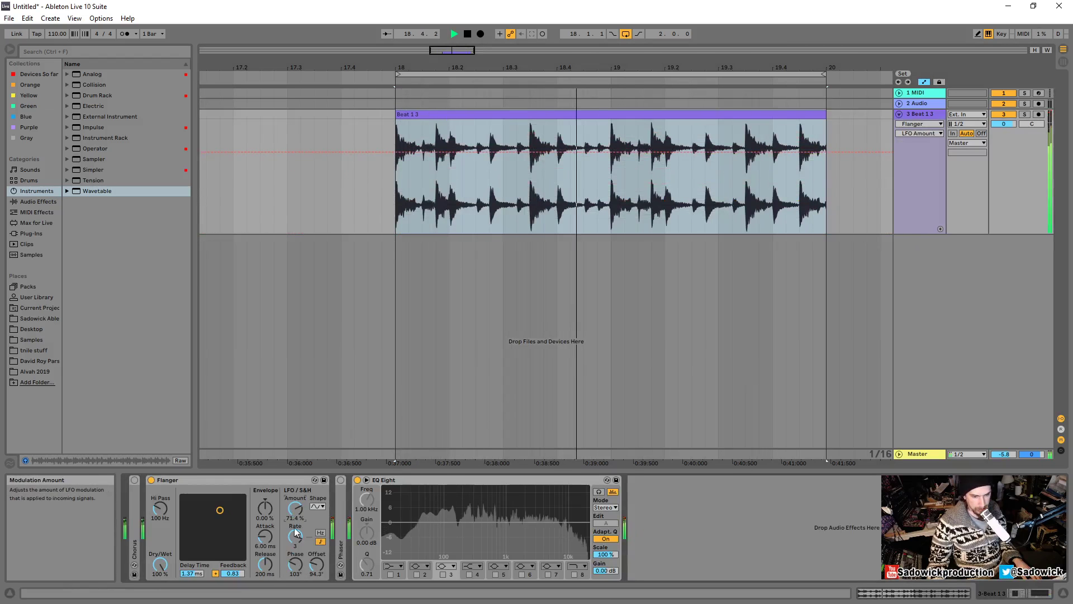
key(space)
- Audition the Flanger with a synced LFO rate of 4, and set the rate to 2
drag(295, 538, 295, 535)
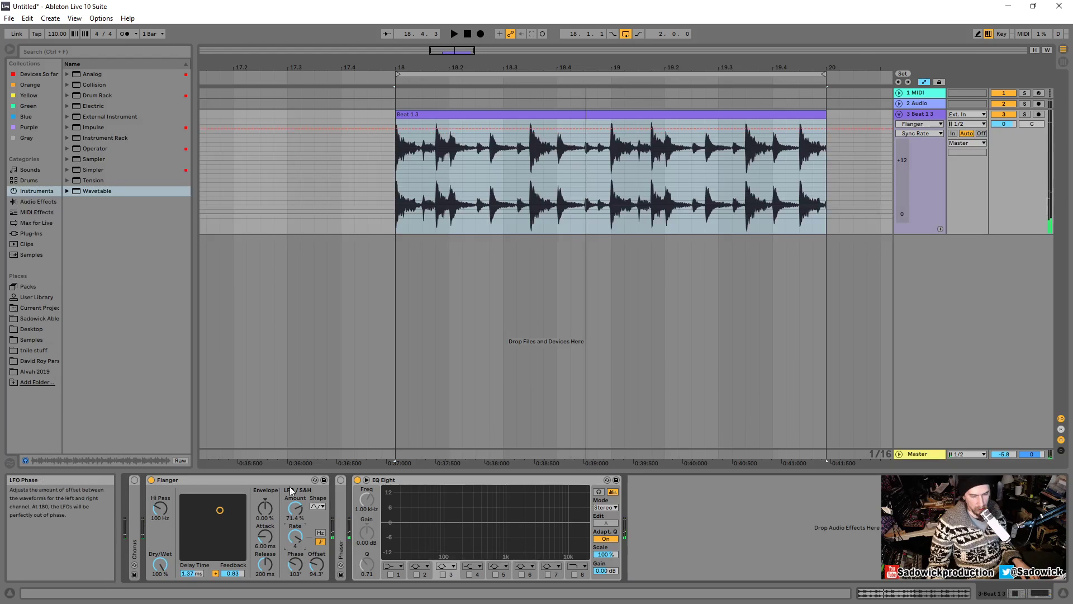
key(space)
key(space)
drag(295, 536, 295, 539)
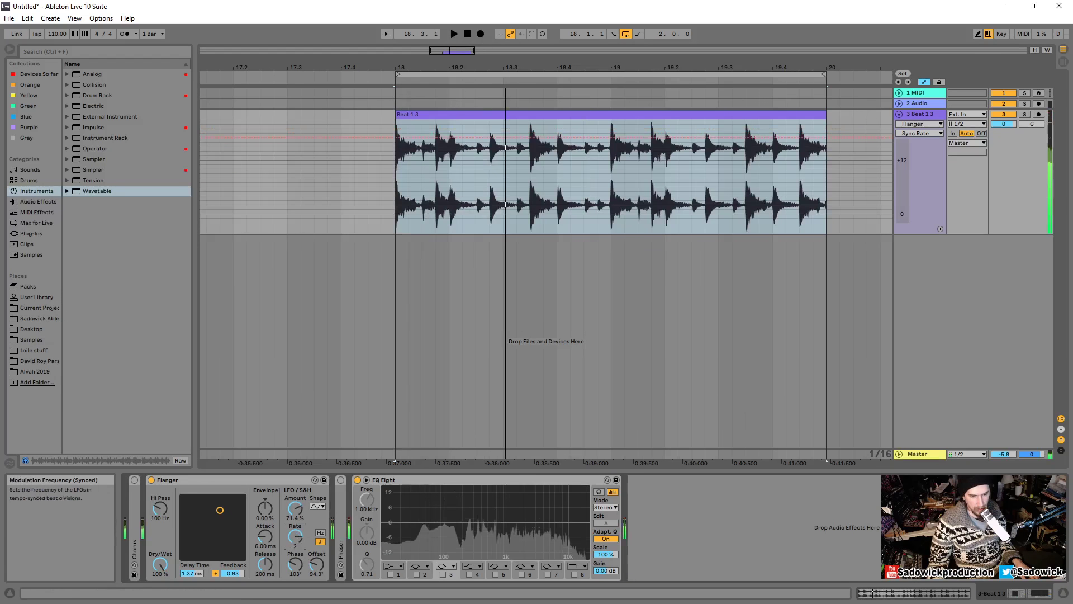
- Play the flanged beat, hide the automation lanes in the arrangement and stop playback
key(space)
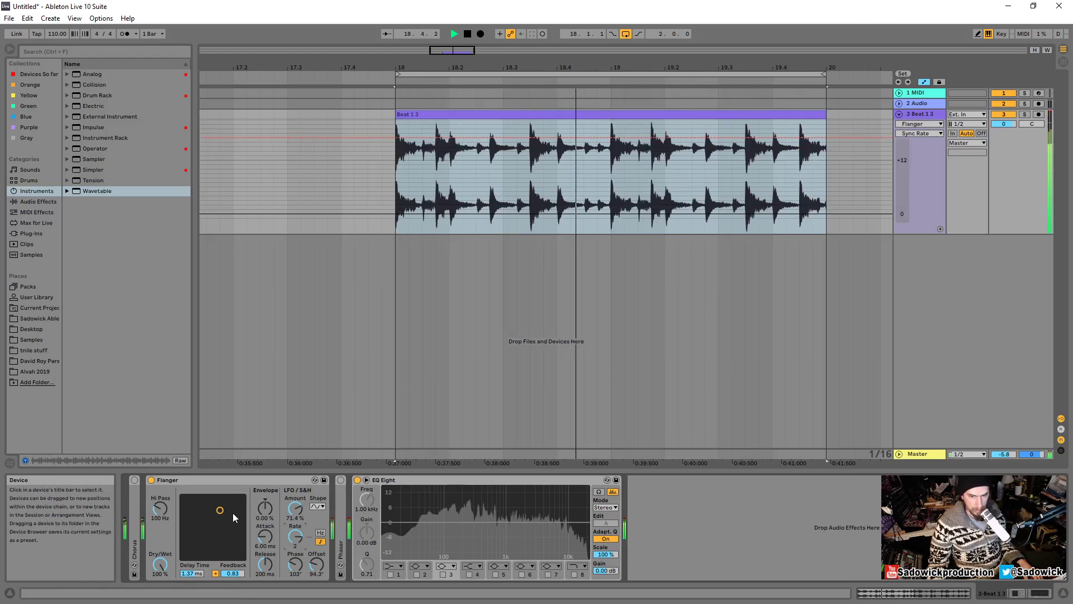
click(925, 82)
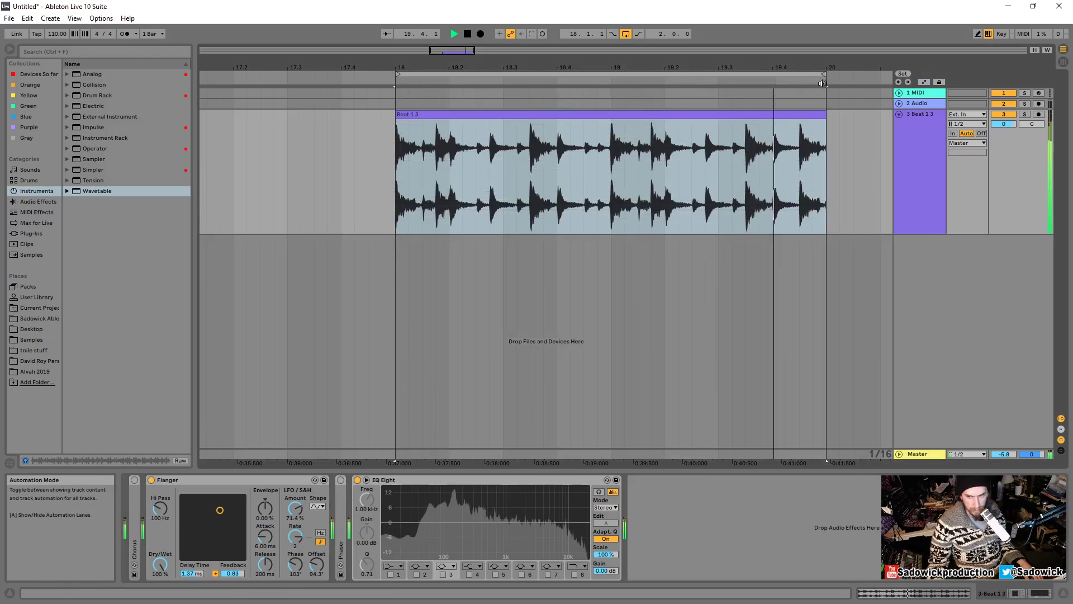
key(space)
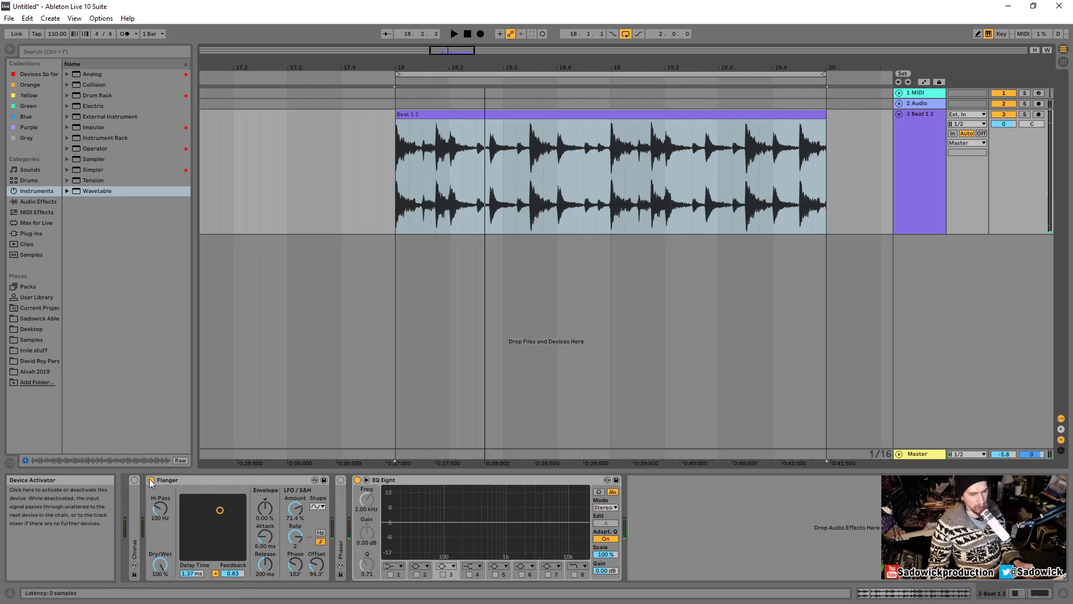
- Unfold the Chorus device and set its modulation to an amount of 0.57 ms and a rate of 2.33 Hz
double_click(135, 505)
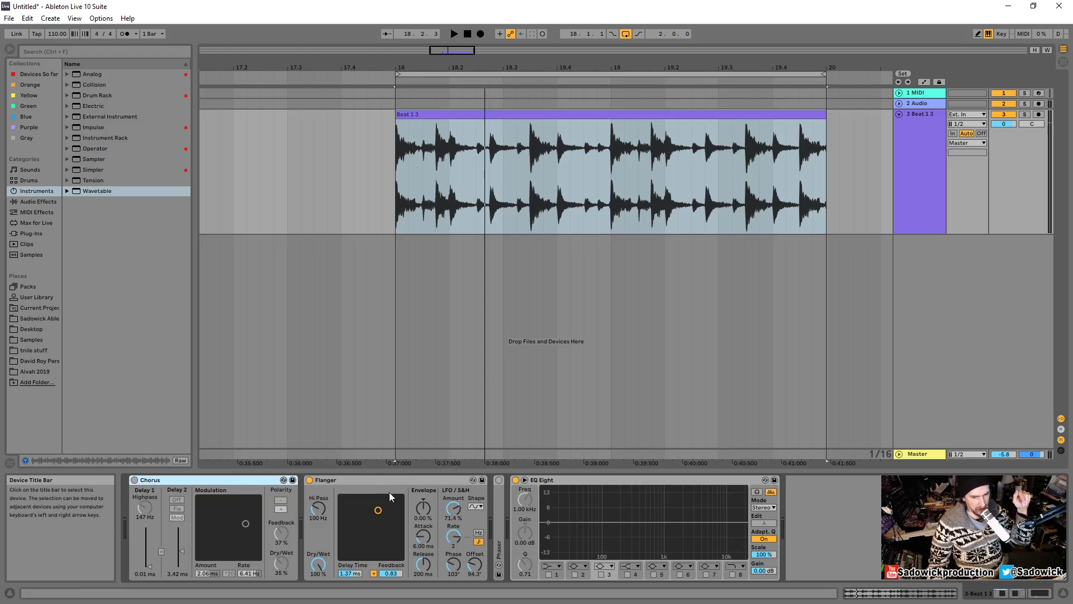
drag(251, 574, 211, 578)
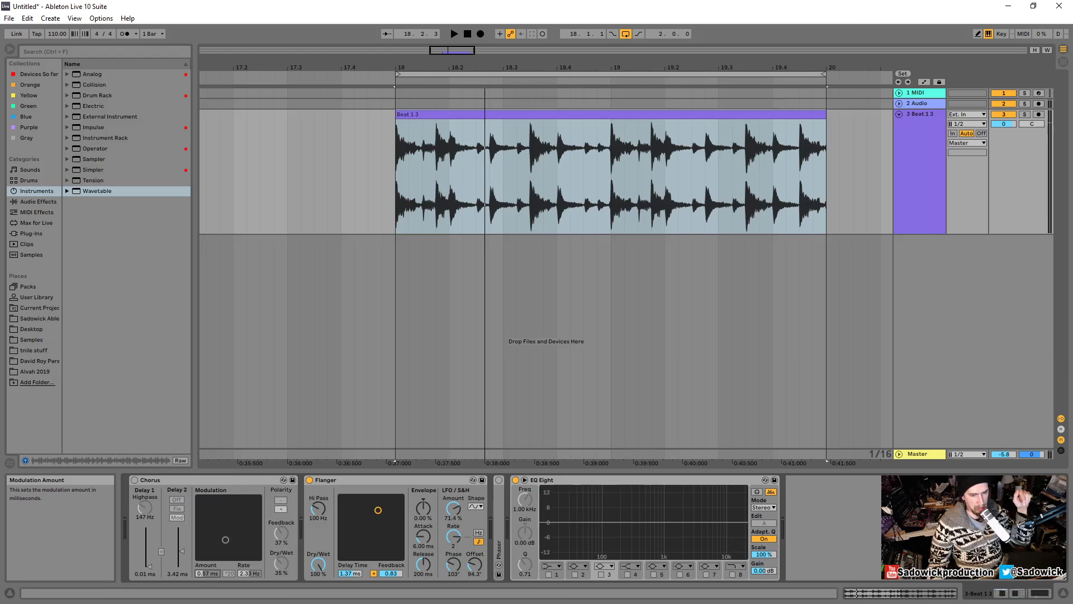
- Fold the Chorus, switch off the Flanger and remove the EQ Eight from the end of the device chain
double_click(217, 477)
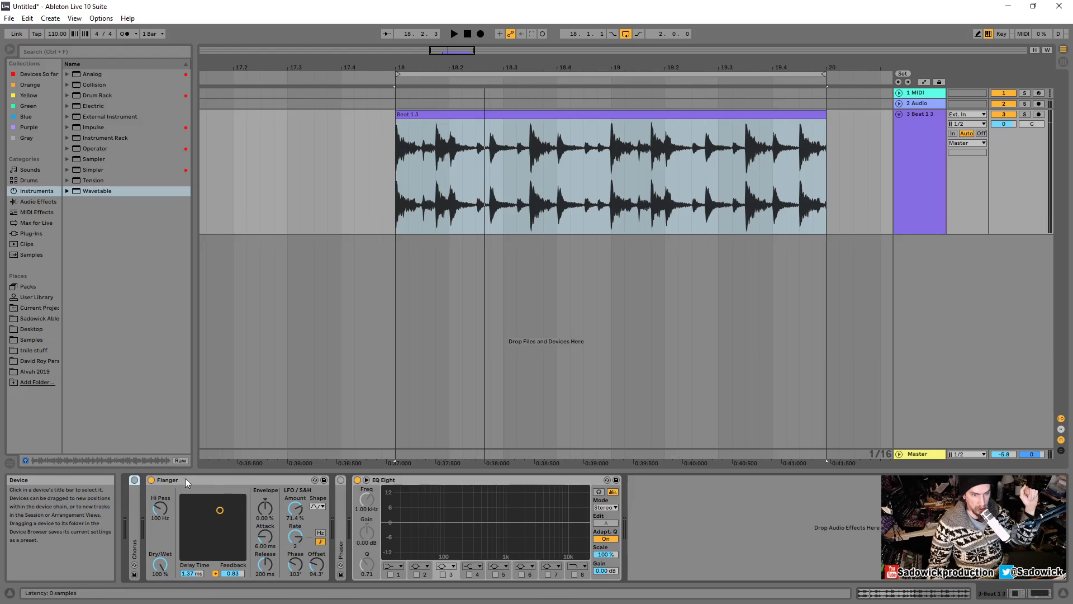
click(151, 479)
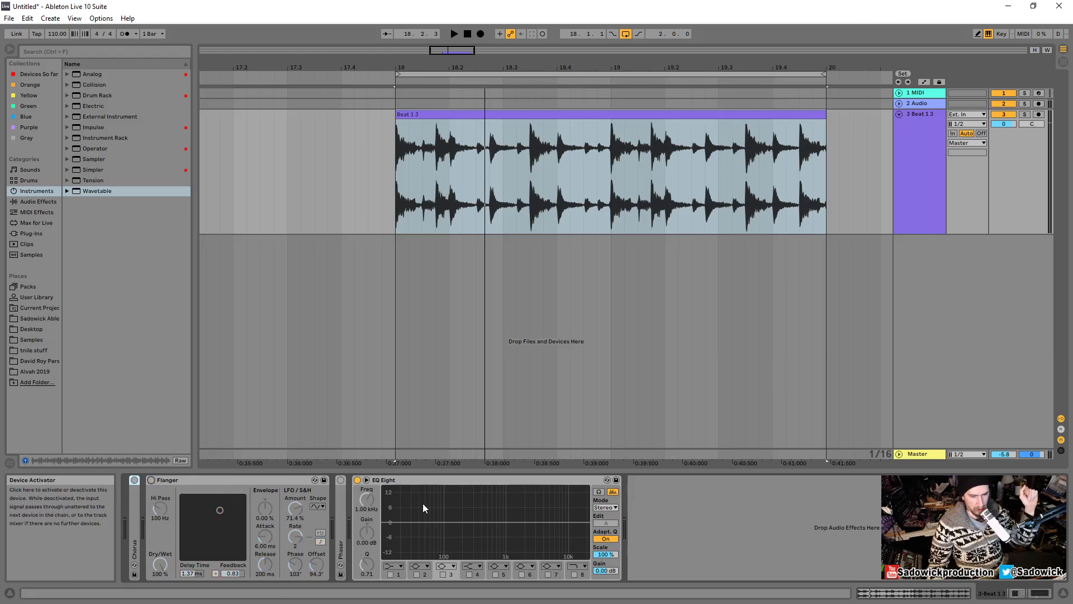
right_click(457, 480)
click(497, 337)
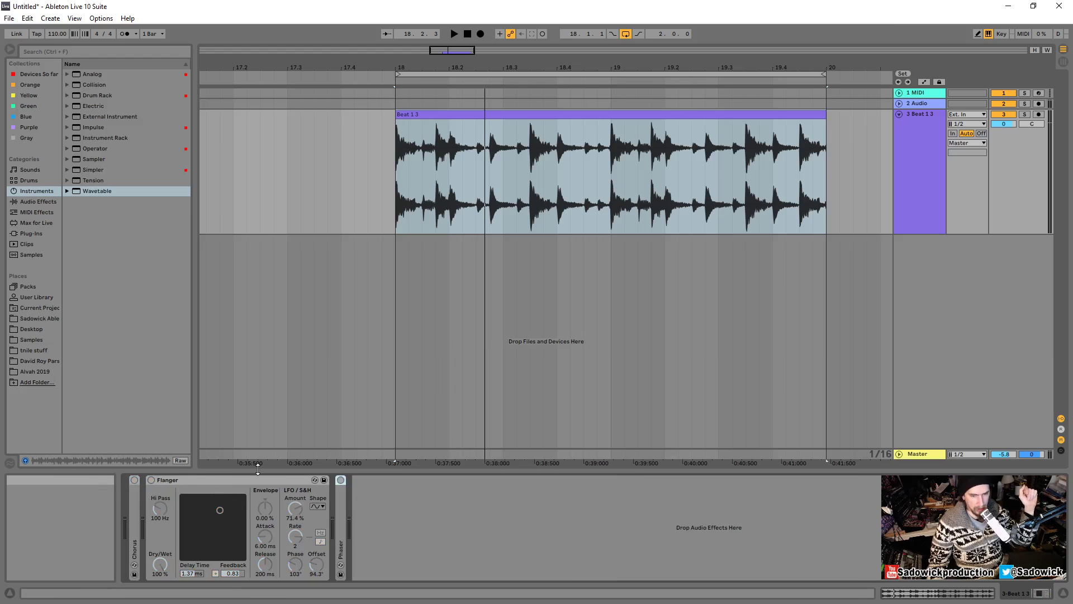
- Fold the Flanger, and unfold and activate the Phaser
double_click(225, 481)
double_click(168, 507)
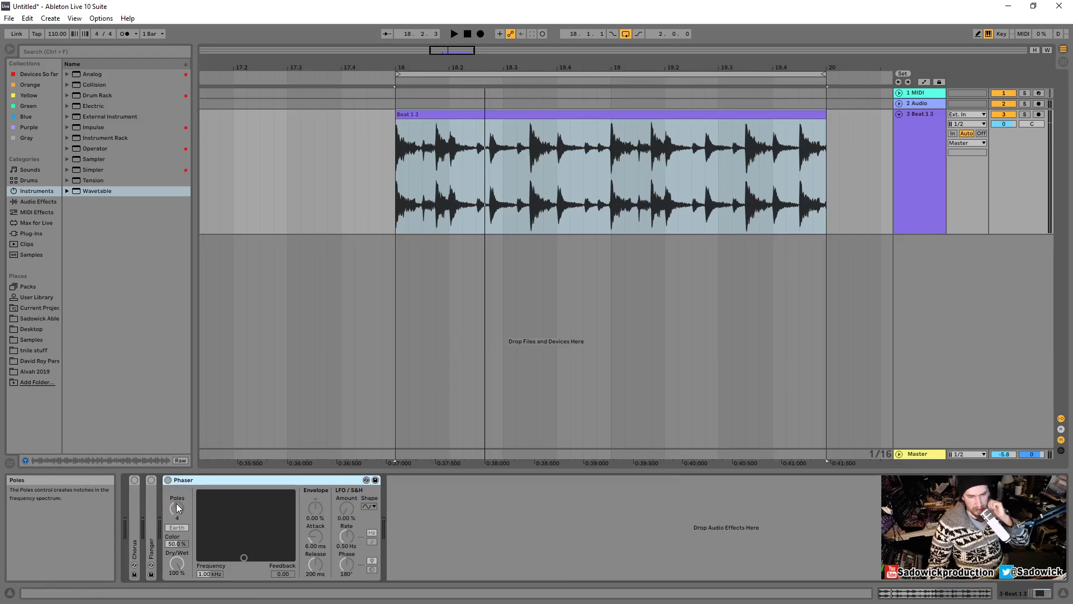
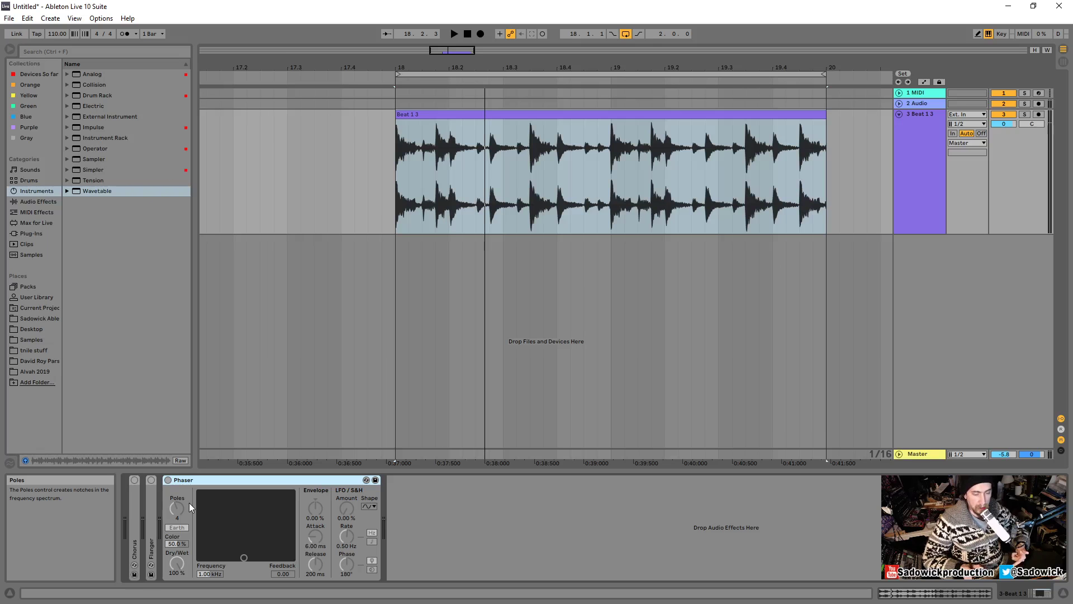
click(168, 480)
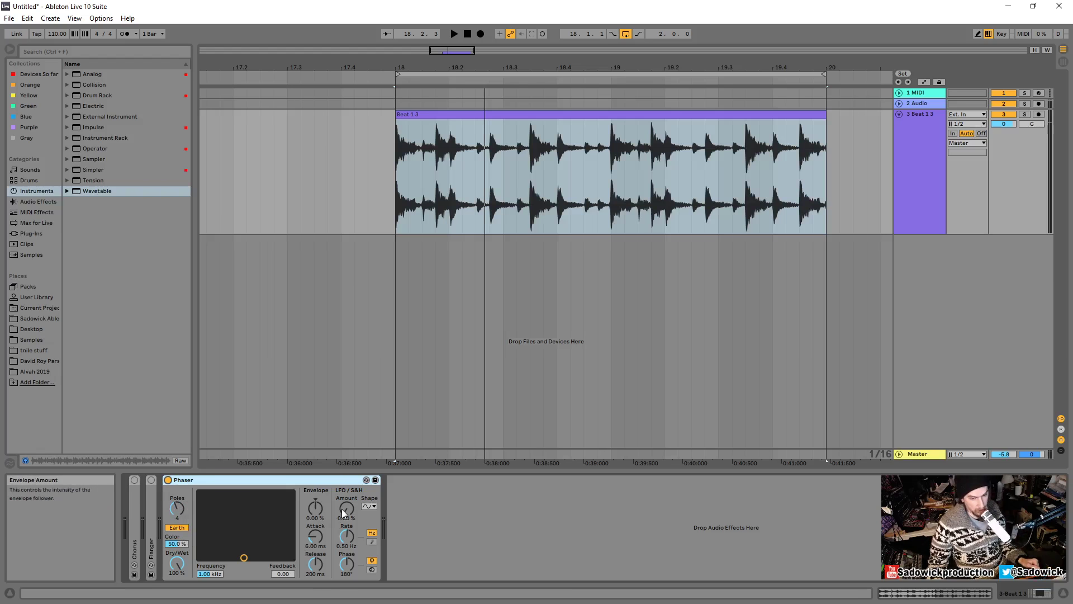
- Set the Phaser's LFO amount to 0%, phase to 0°, rate to 0.64 Hz and frequency to 519 Hz
drag(346, 509, 346, 493)
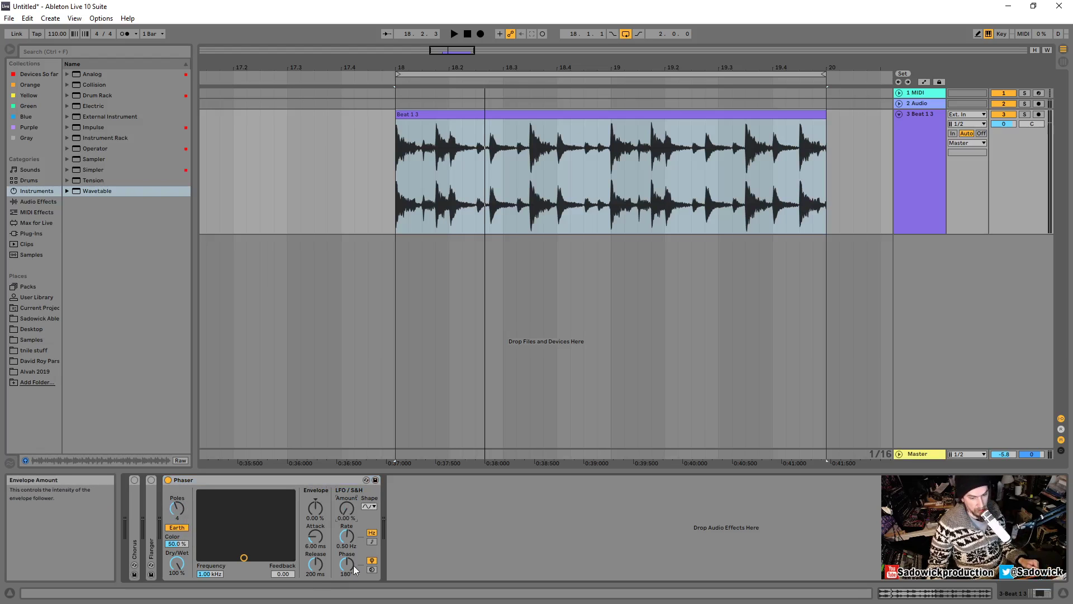
drag(346, 564, 346, 601)
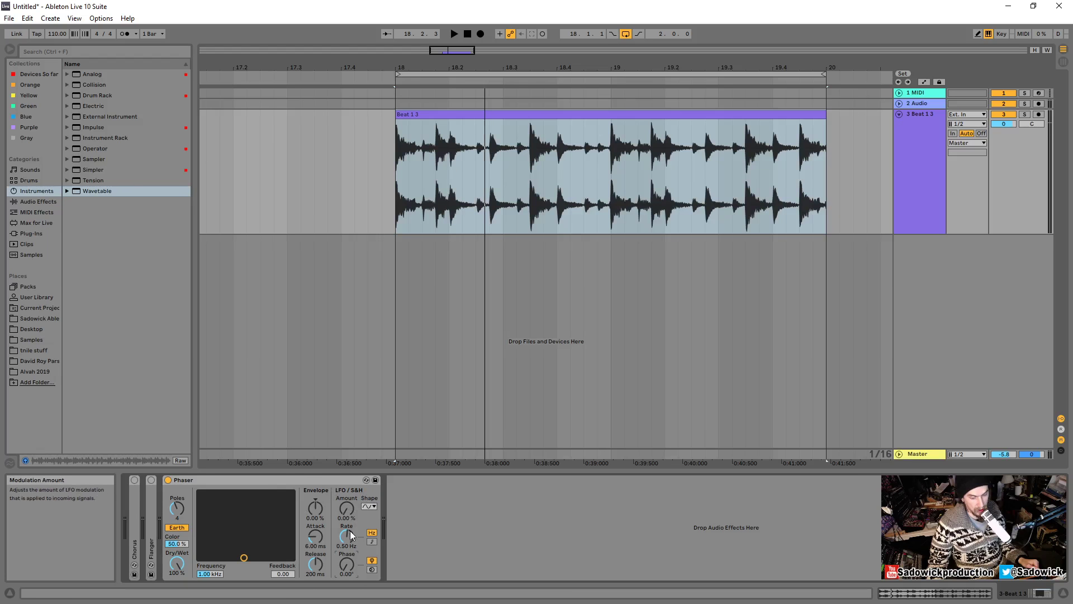
drag(352, 536, 312, 509)
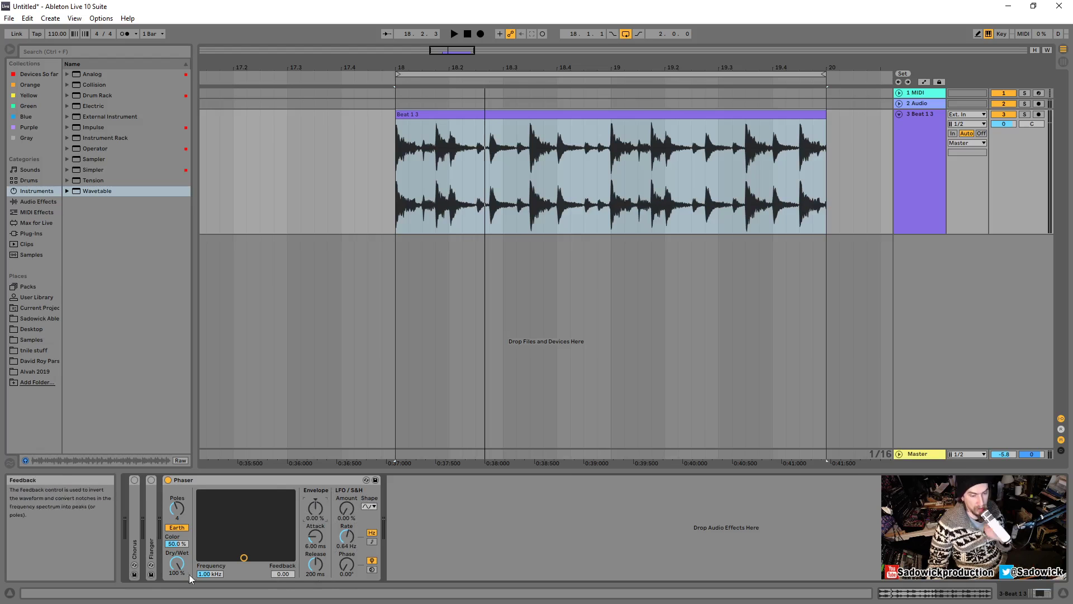
drag(209, 573, 209, 586)
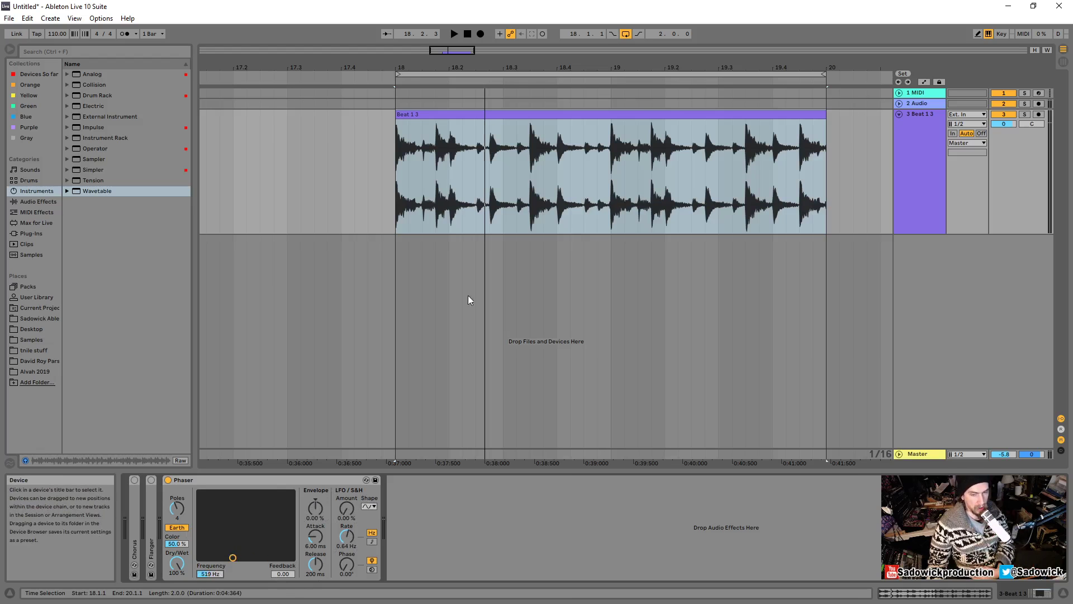
- Demonstrate an EQ Eight boost at about 474 Hz after the Phaser, and remove the EQ Eight
click(39, 200)
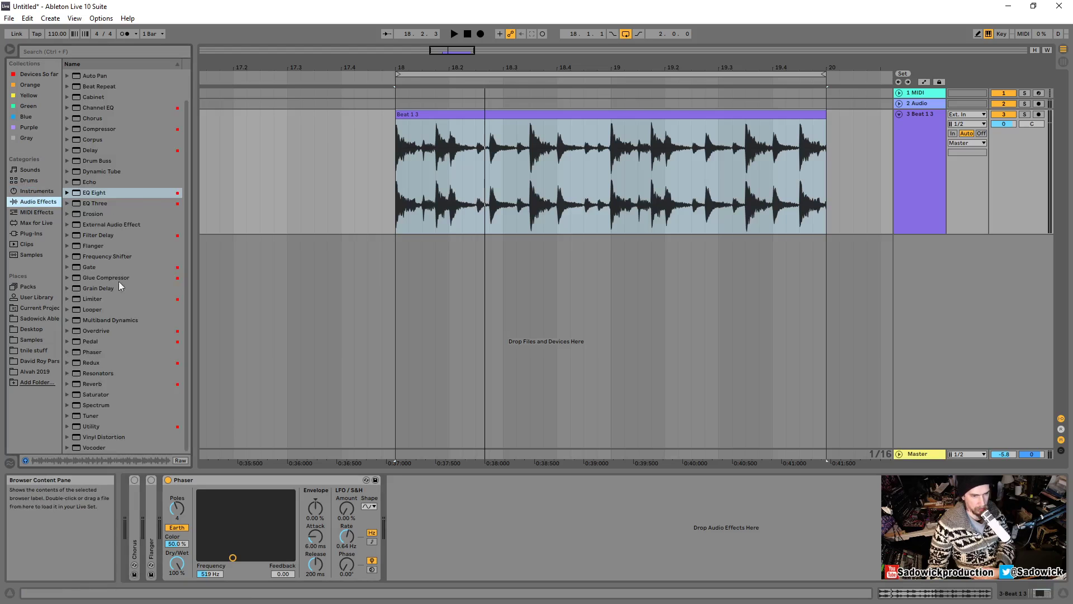
drag(89, 196, 447, 500)
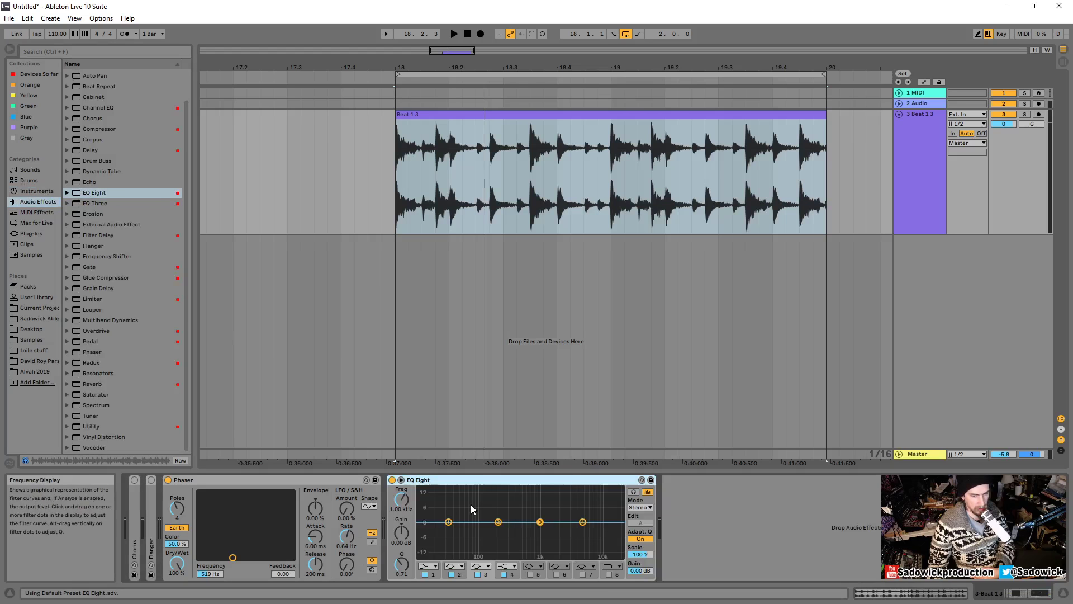
mouse_move(509, 520)
mouse_down()
mouse_move(590, 505)
mouse_move(466, 498)
mouse_move(520, 515)
mouse_up()
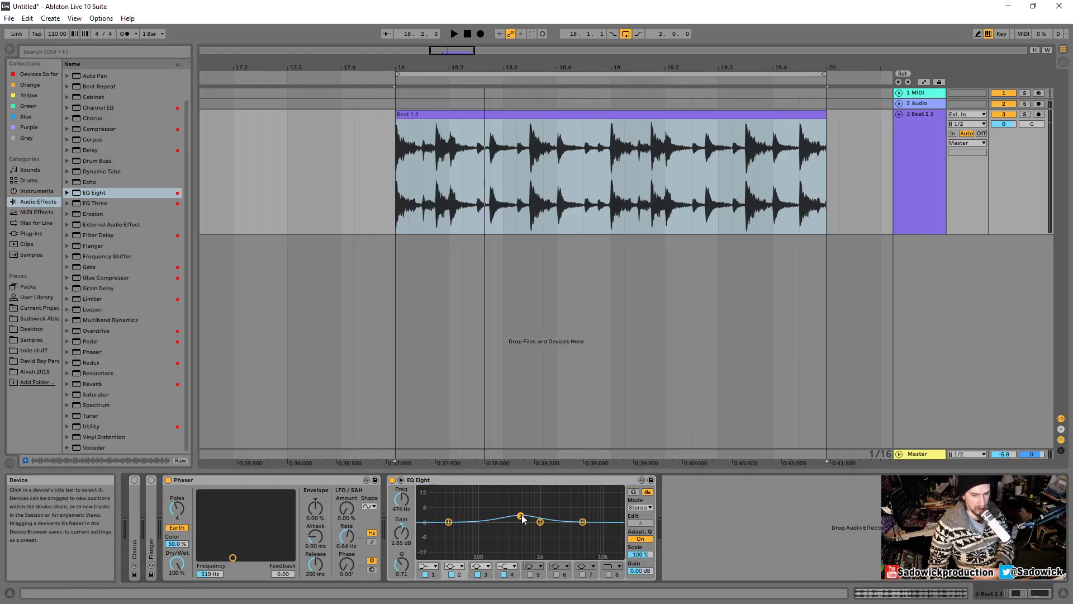
right_click(521, 480)
click(562, 327)
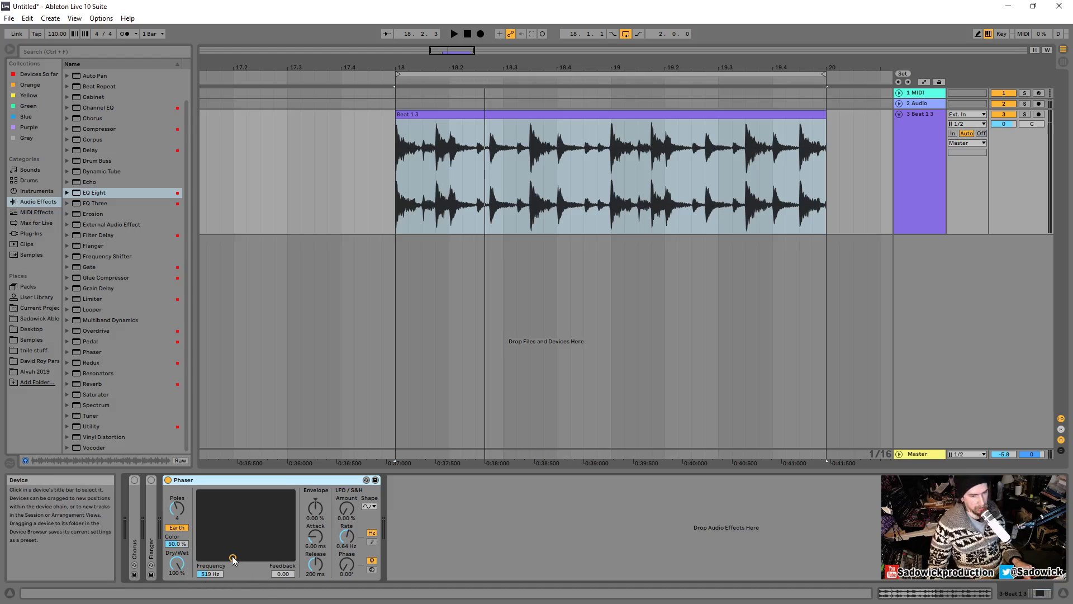
- Play the beat while setting the Phaser to 1 pole, a frequency of 1.42 kHz and a feedback of 0.91
drag(234, 559, 267, 493)
key(space)
drag(179, 509, 180, 531)
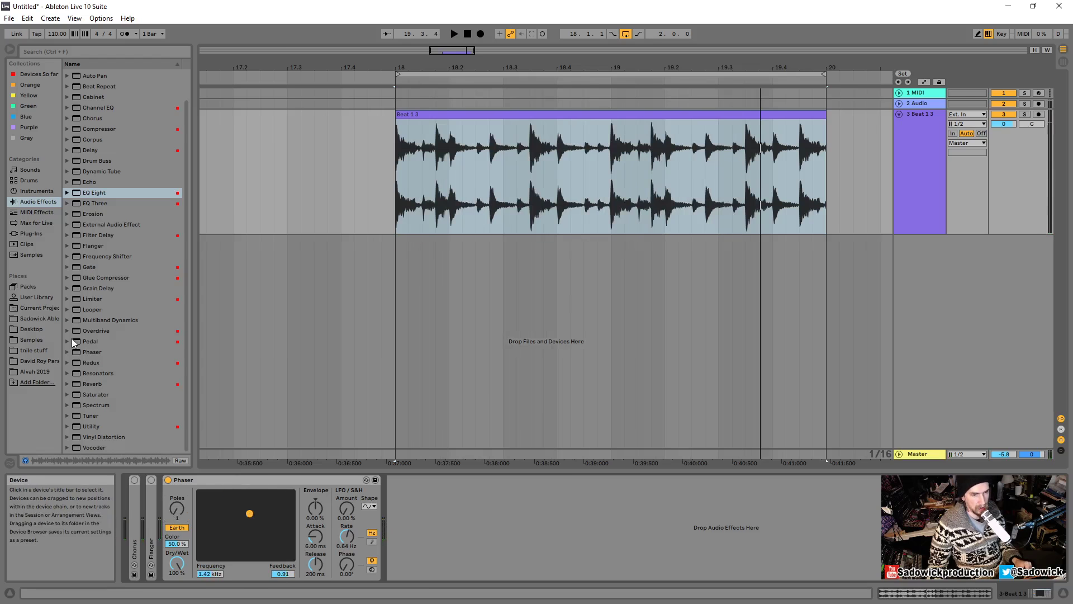
- Add an EQ Eight after the Phaser and play the beat while setting the Phaser to 1.47 kHz with 0.99 feedback
drag(92, 193, 537, 565)
key(space)
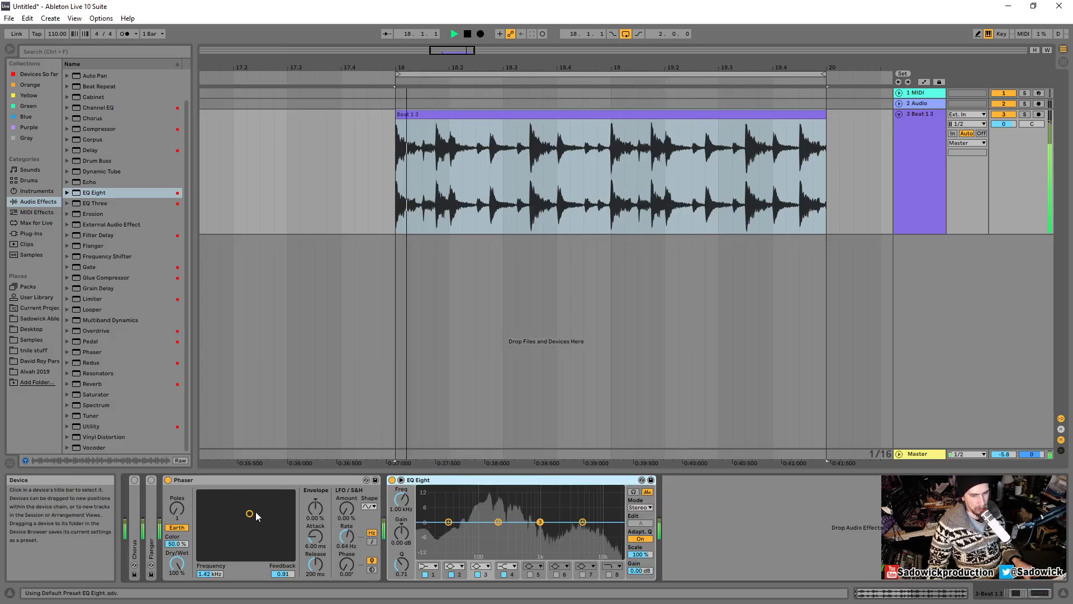
drag(257, 515, 250, 493)
key(space)
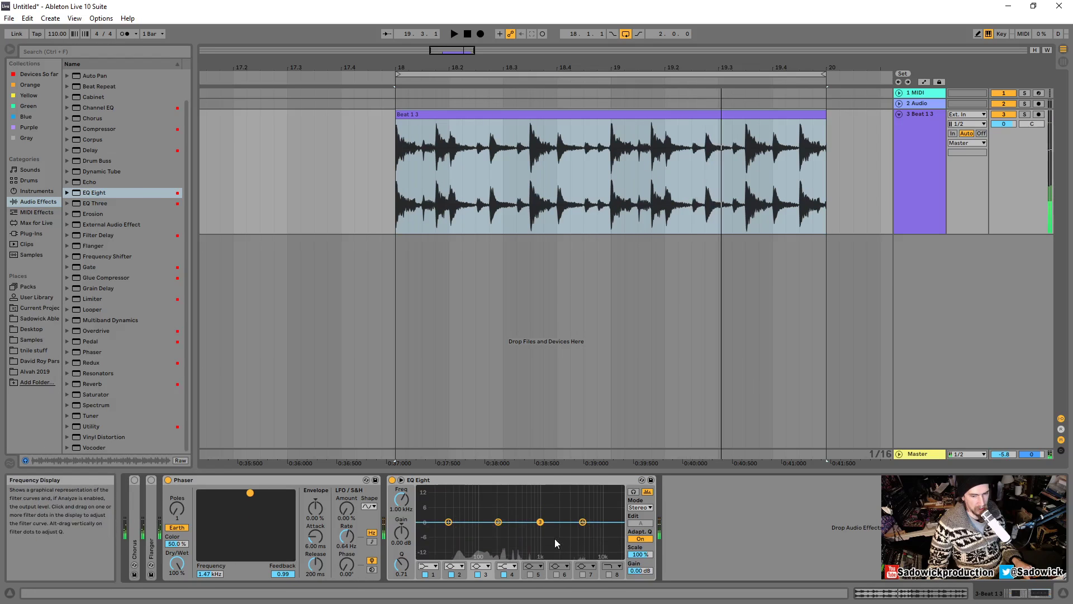
- Turn off filters 1 to 4 in the EQ Eight
click(425, 574)
click(451, 574)
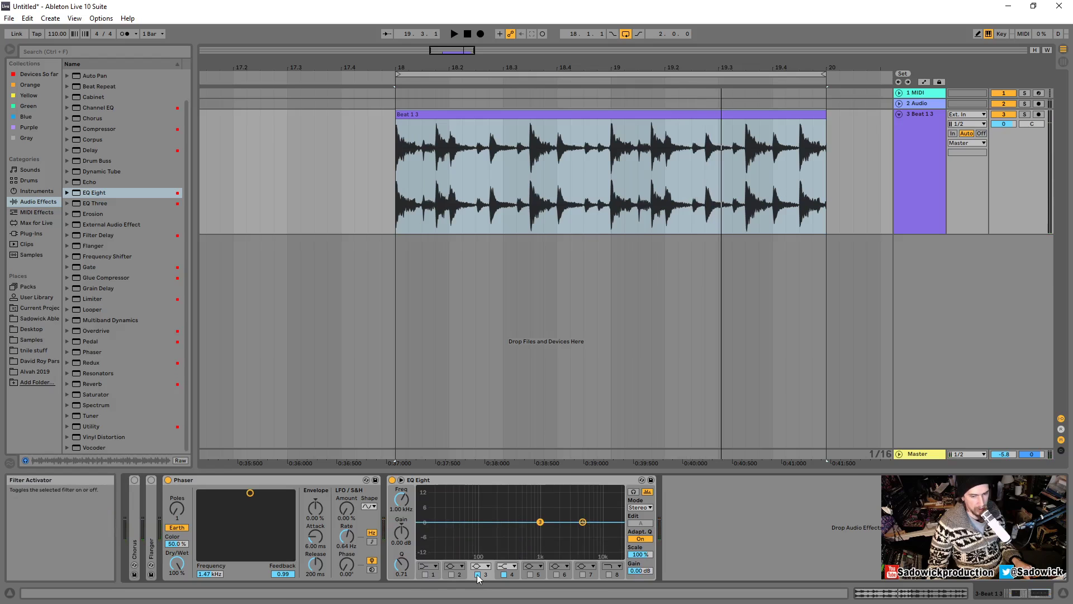
click(477, 574)
click(504, 574)
- Play the beat in short passes while raising the Phaser's frequency to 2.60 kHz and on to 4.04 kHz
key(space)
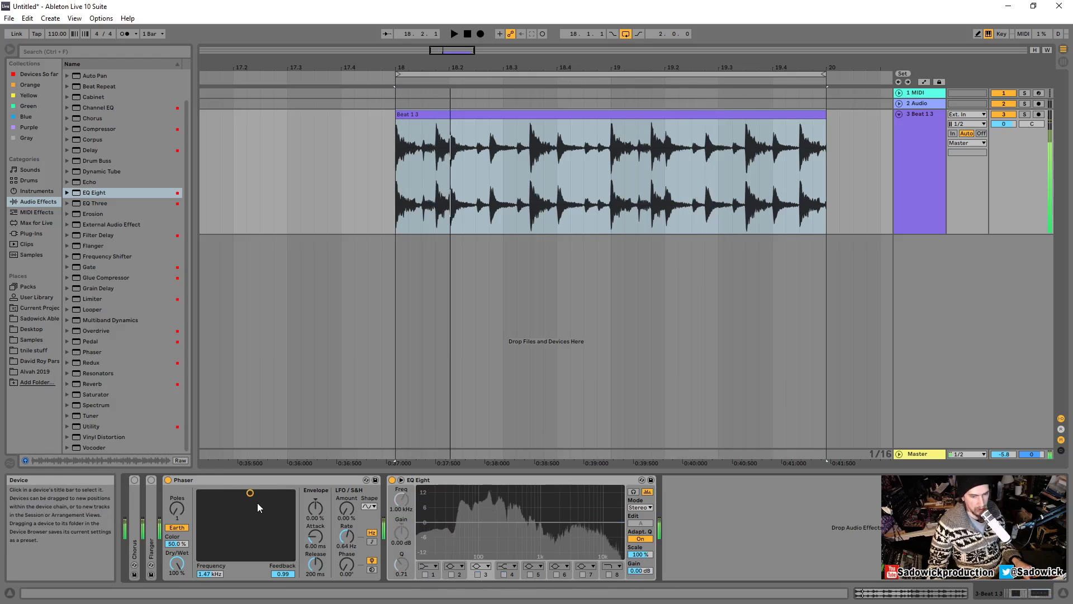
key(space)
drag(250, 492, 259, 493)
key(space)
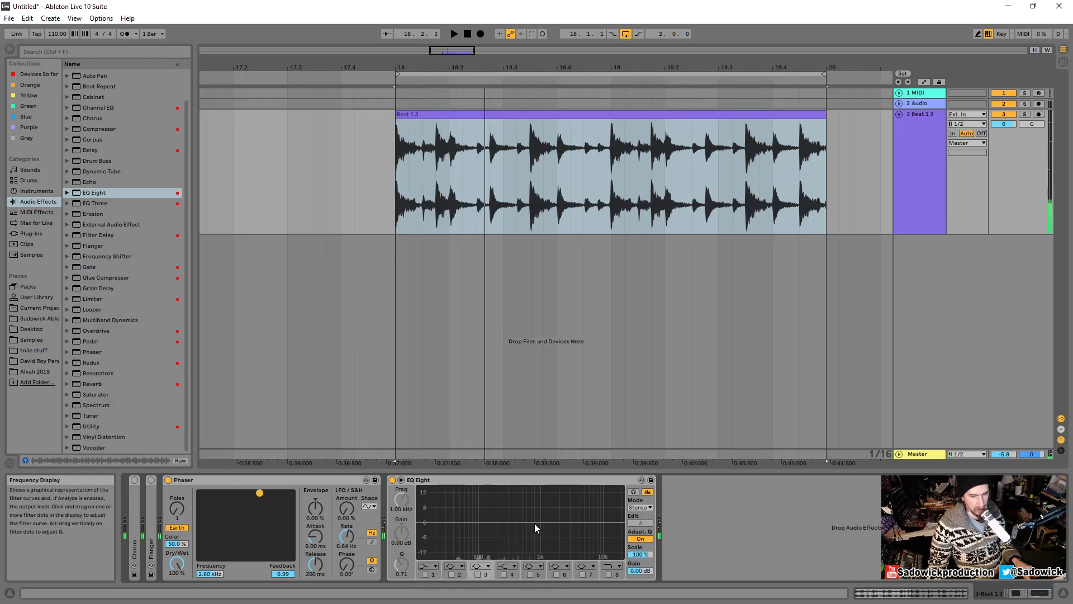
key(space)
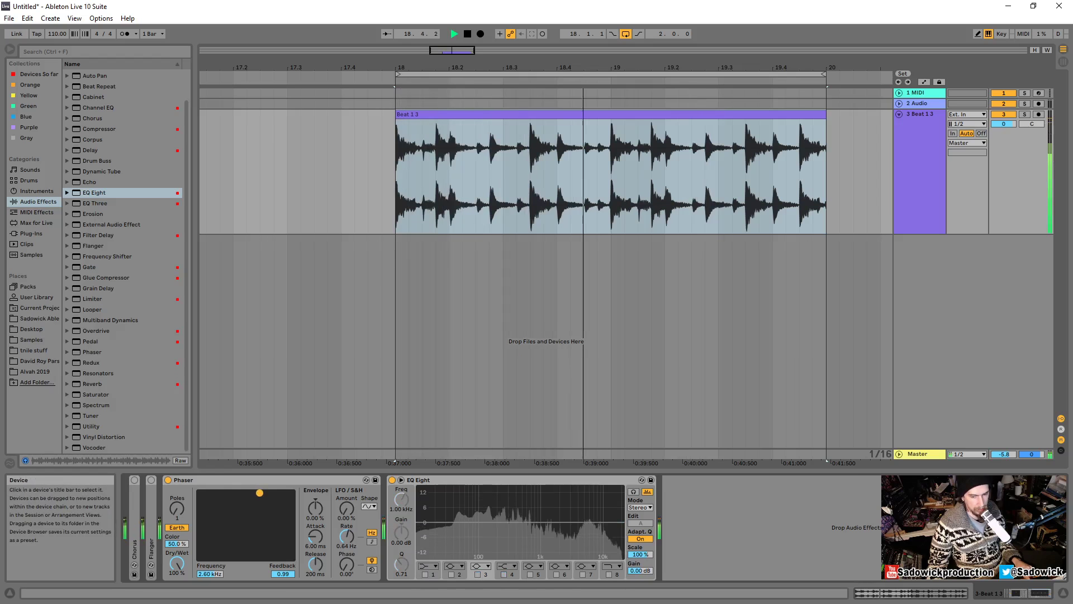
mouse_move(260, 492)
mouse_down()
mouse_move(231, 493)
mouse_move(266, 492)
mouse_up()
key(space)
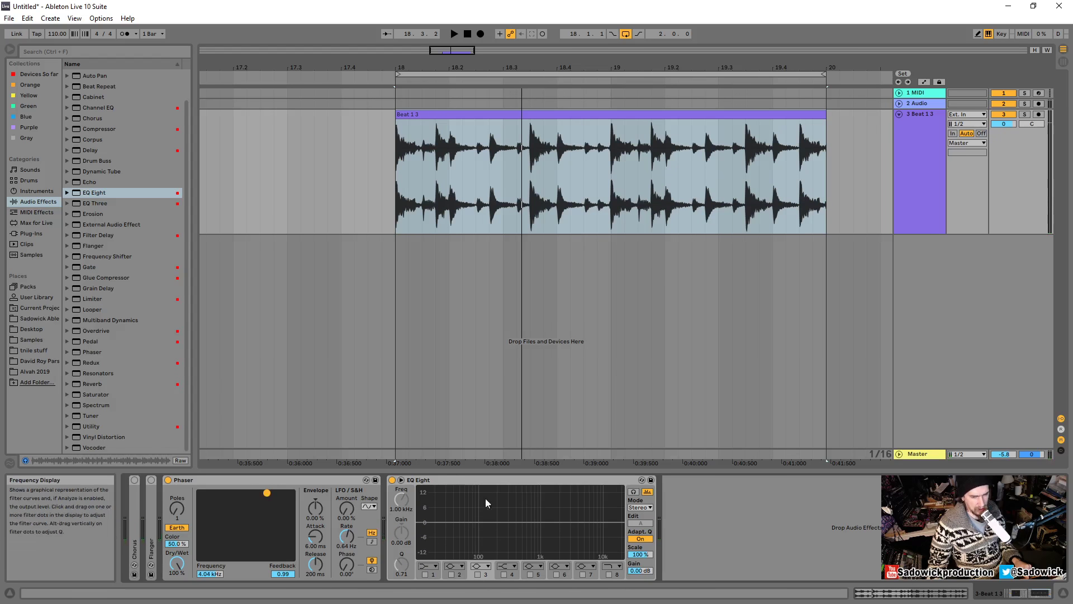
- Demonstrate a 15 dB cut at 1.50 kHz using EQ Eight filter 5 with the Phaser bypassed, and remove the EQ Eight
click(500, 495)
click(530, 574)
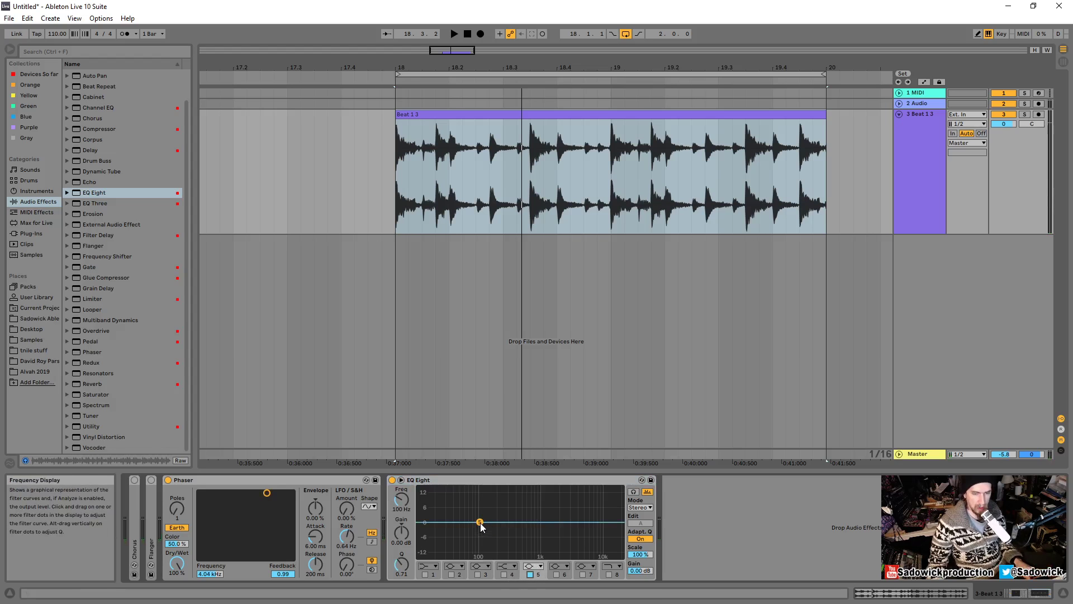
drag(479, 522, 550, 555)
click(168, 480)
key(space)
right_click(488, 479)
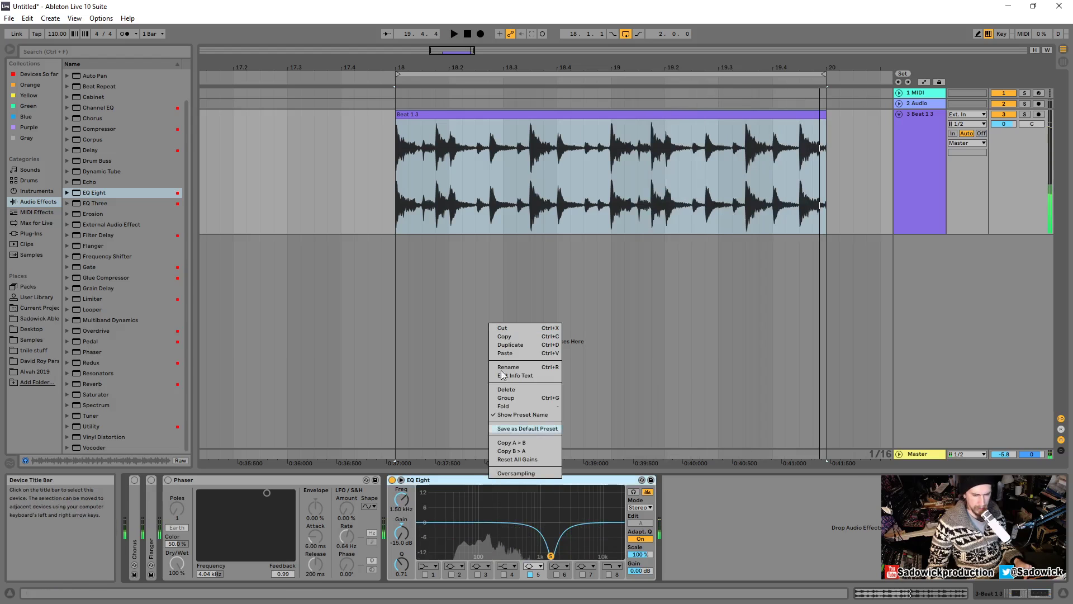
click(524, 328)
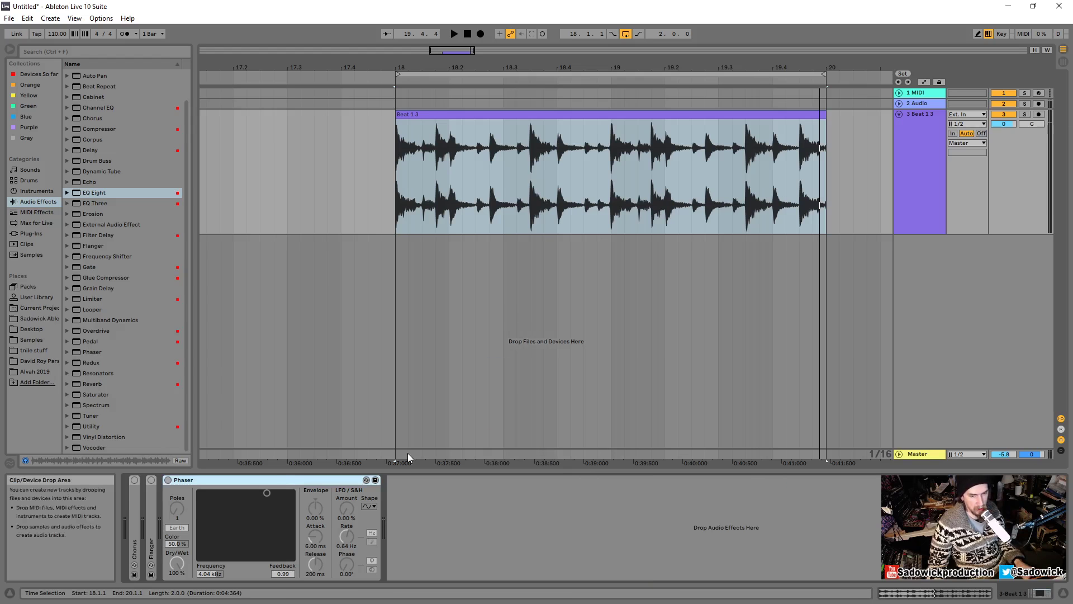
- Reactivate the Phaser and add a fresh EQ Eight after it with filters 1 to 4 turned off
click(168, 479)
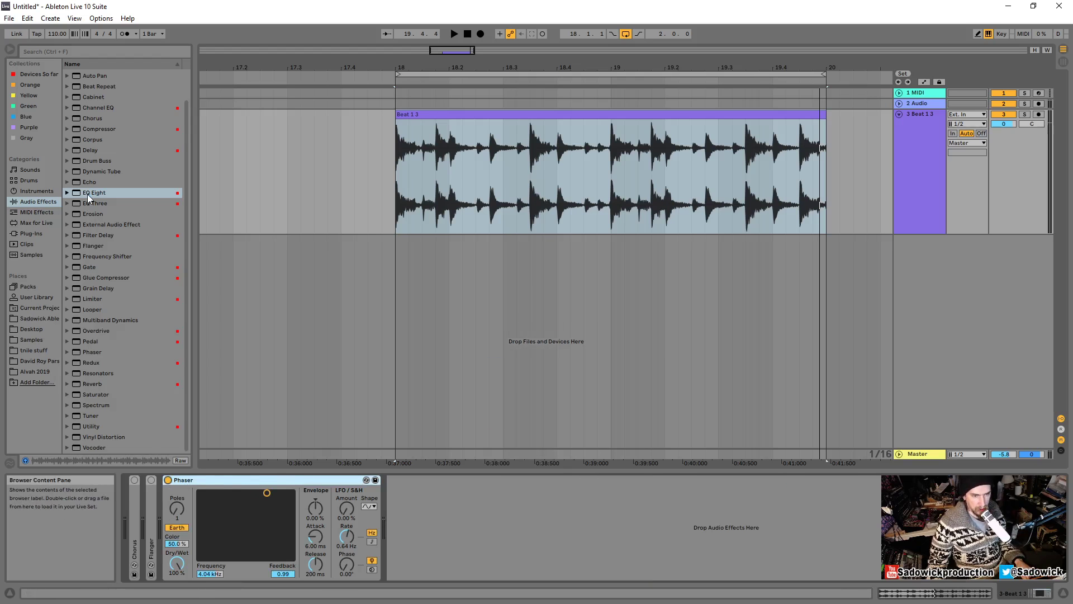
drag(88, 194, 478, 548)
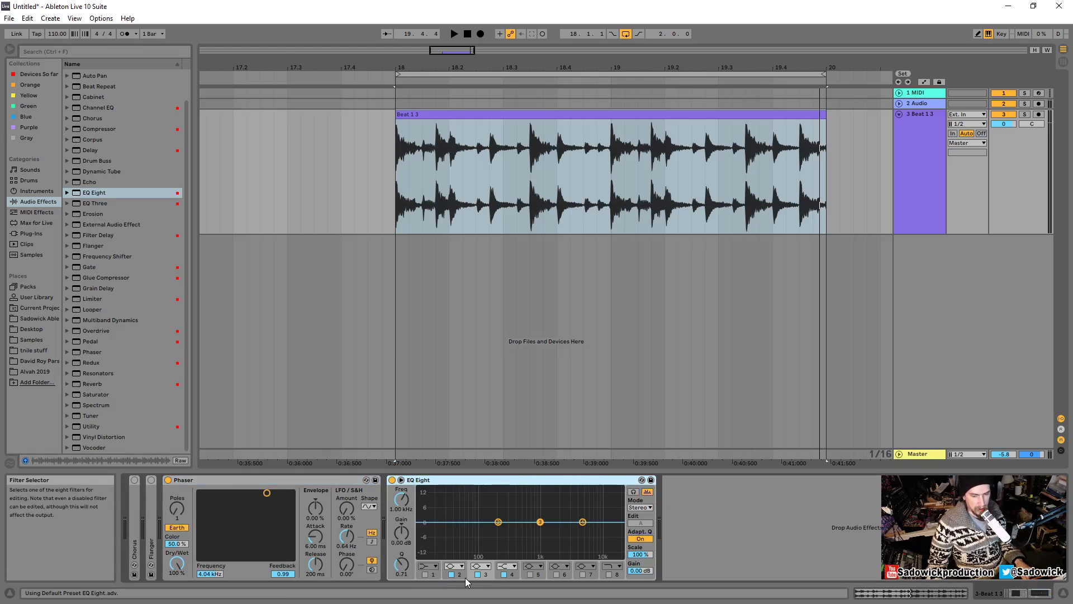
click(503, 574)
click(451, 574)
click(478, 575)
- Play the beat while setting the Phaser to 4 poles and its frequency to 1.42 kHz, and lower the frequency to 854 Hz
key(space)
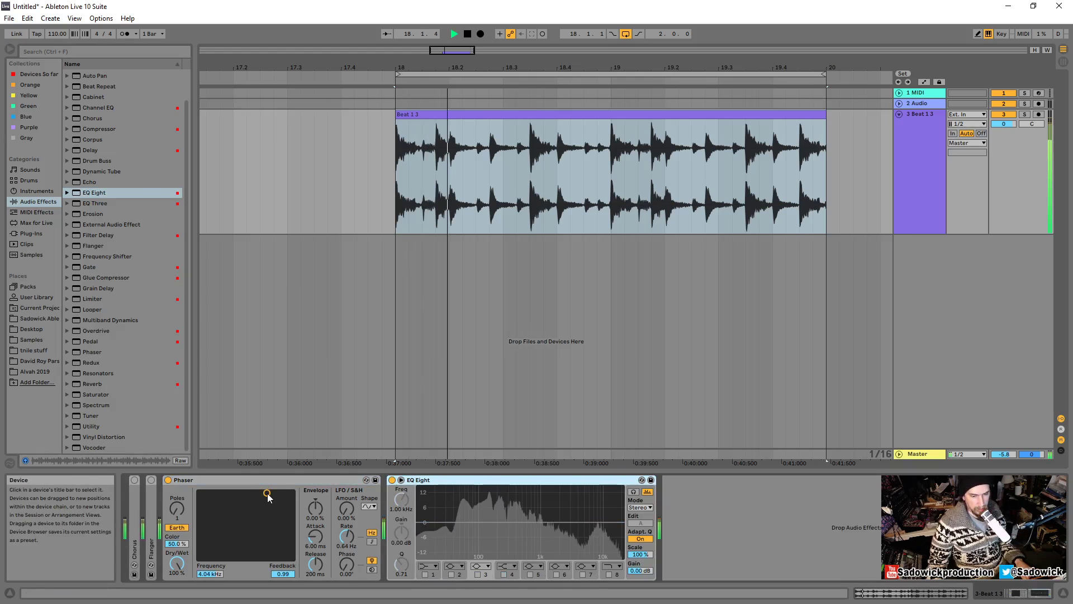
drag(267, 498, 177, 498)
key(space)
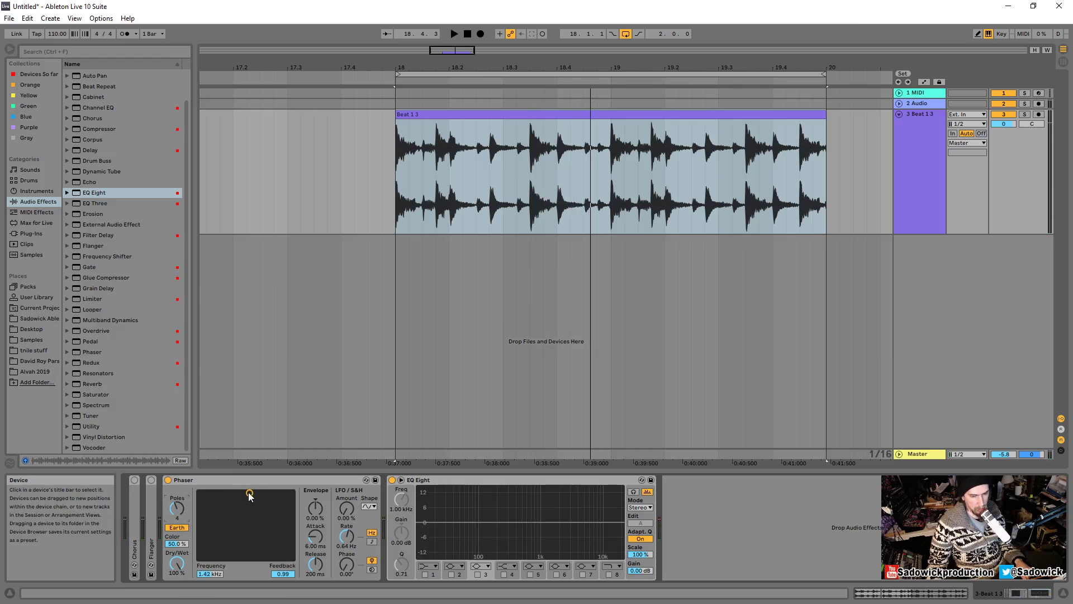
key(space)
mouse_move(249, 497)
mouse_down()
mouse_move(265, 495)
mouse_move(228, 496)
mouse_move(258, 492)
mouse_move(241, 492)
mouse_up()
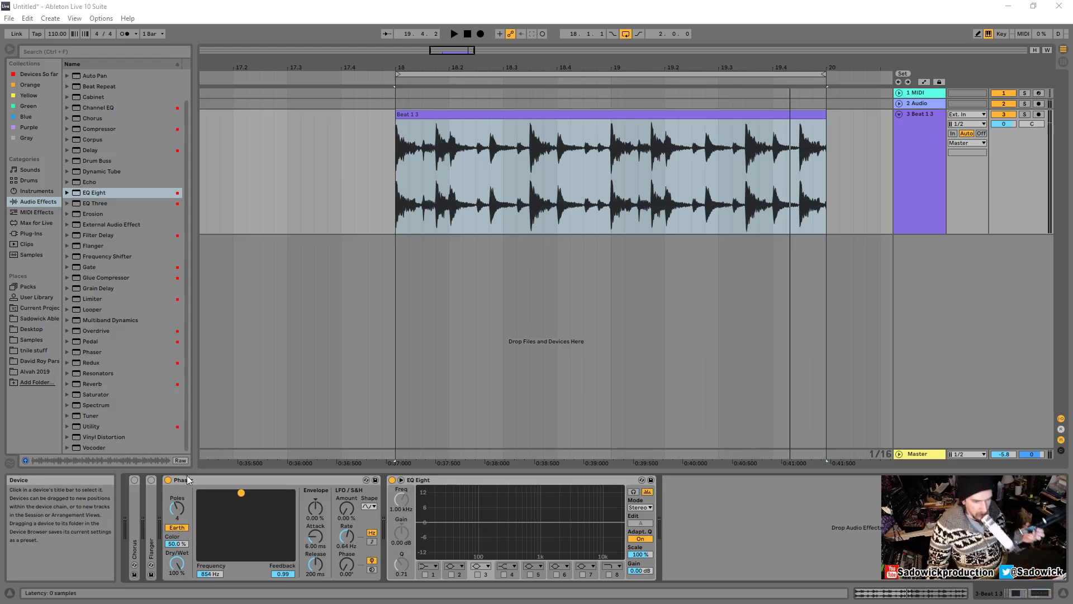
- Switch the Phaser from Earth to Space mode and play the beat briefly
click(176, 528)
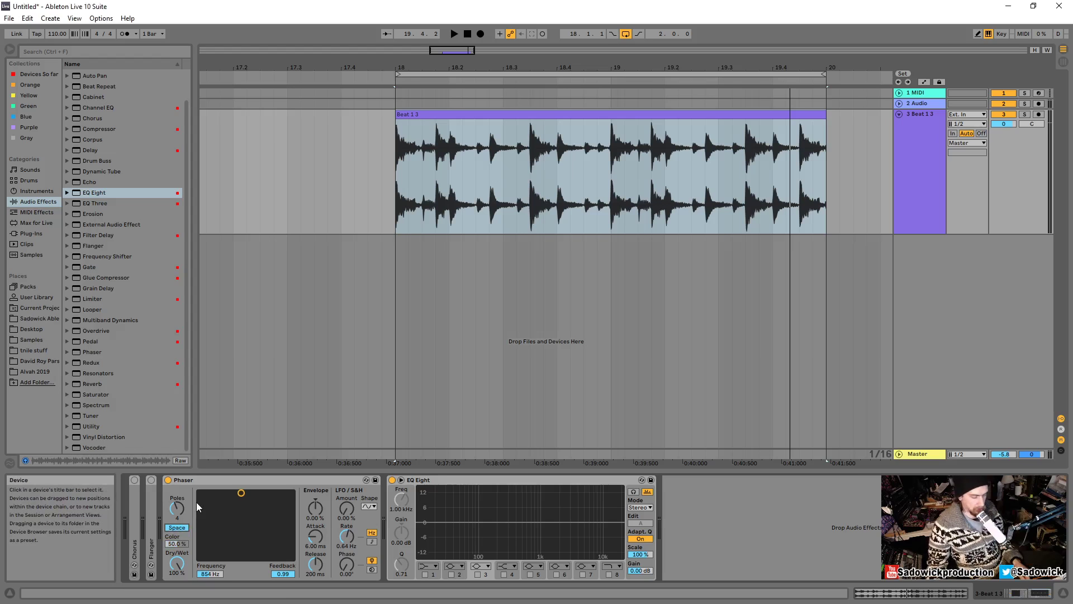
key(space)
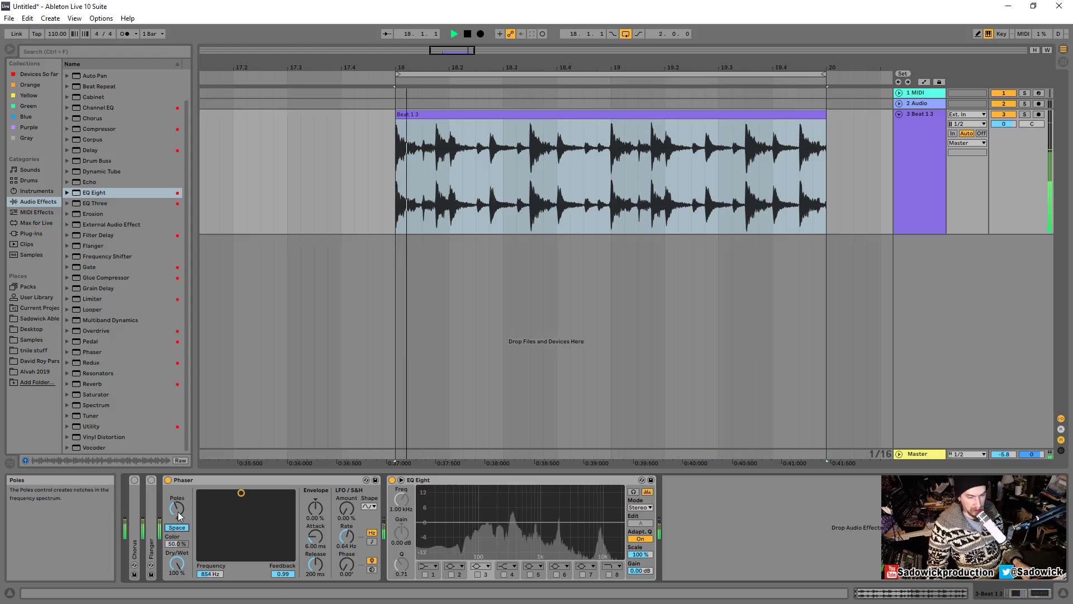
key(space)
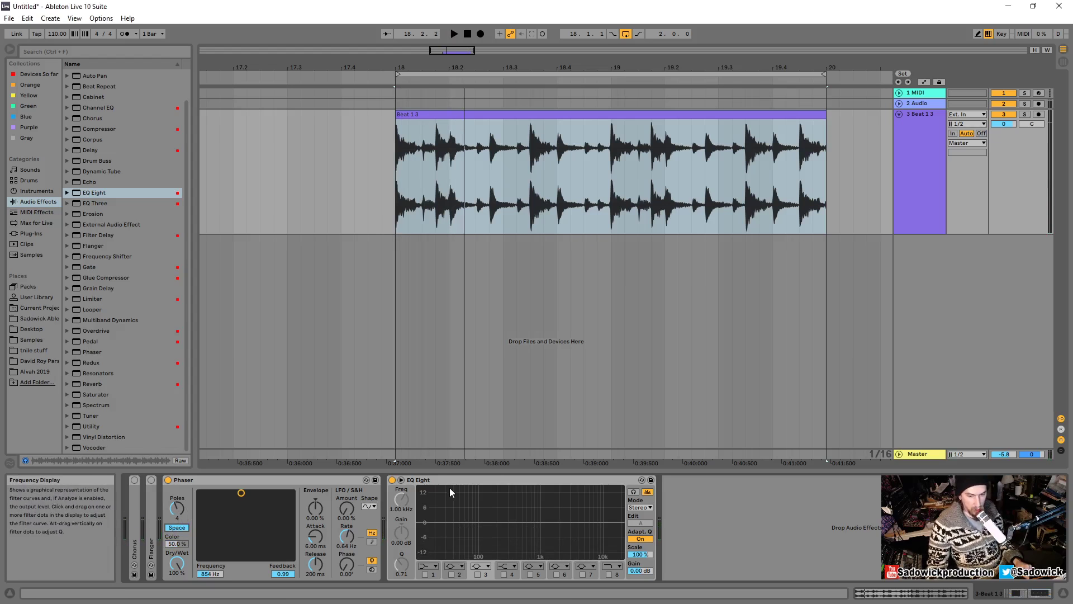
- Turn on filter 5 in the EQ Eight and place it at about 1.19 kHz with a gain of about 1.12 dB
click(530, 574)
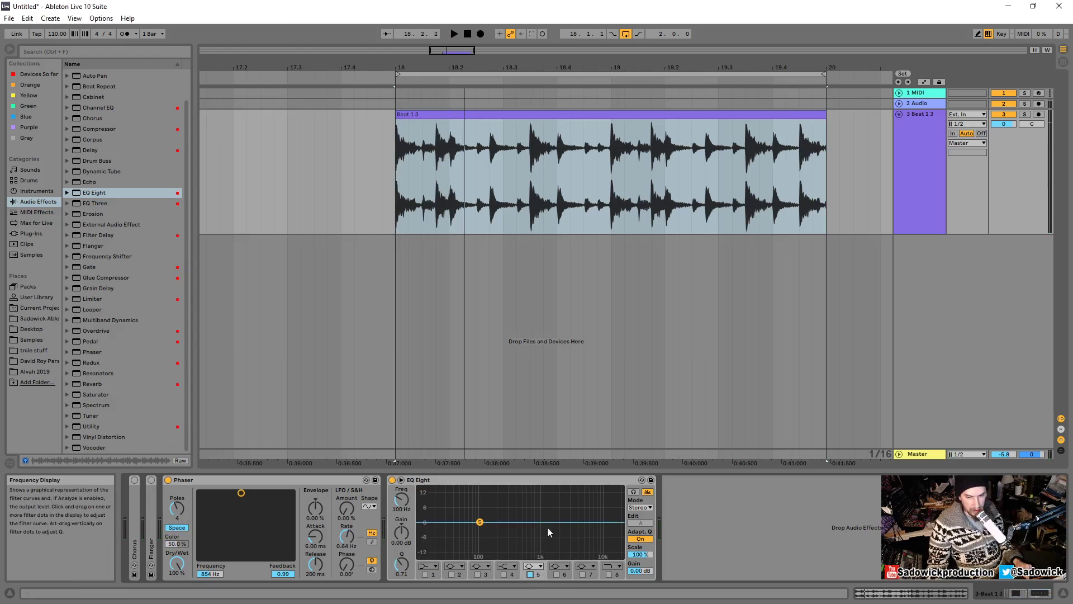
drag(480, 521, 545, 519)
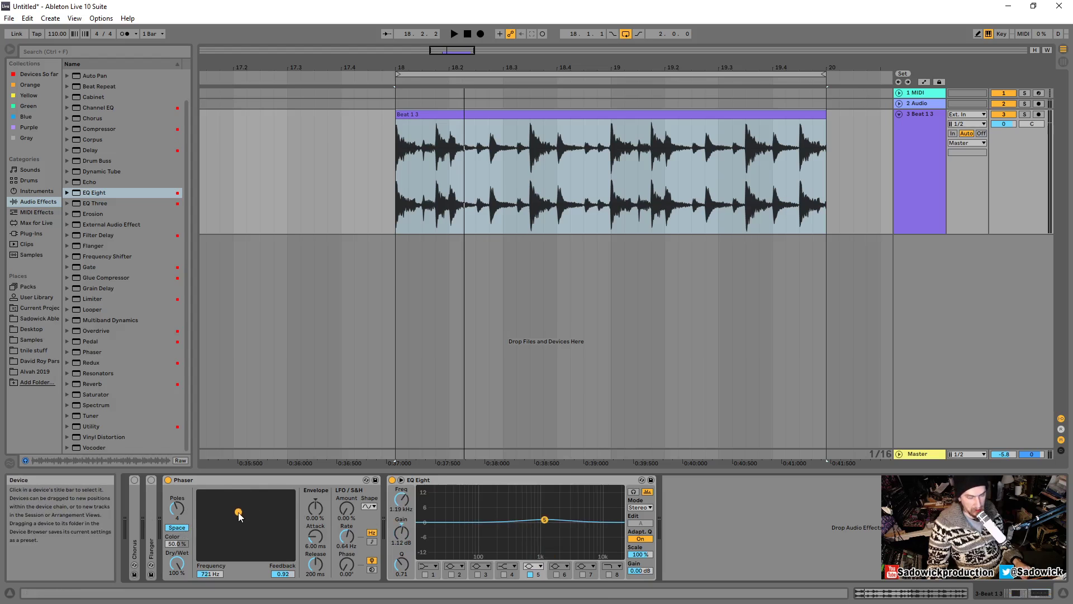
- Turn off filter 5 in the EQ Eight and play the beat while sweeping the Phaser's frequency, ending at 697 Hz
drag(239, 512, 238, 512)
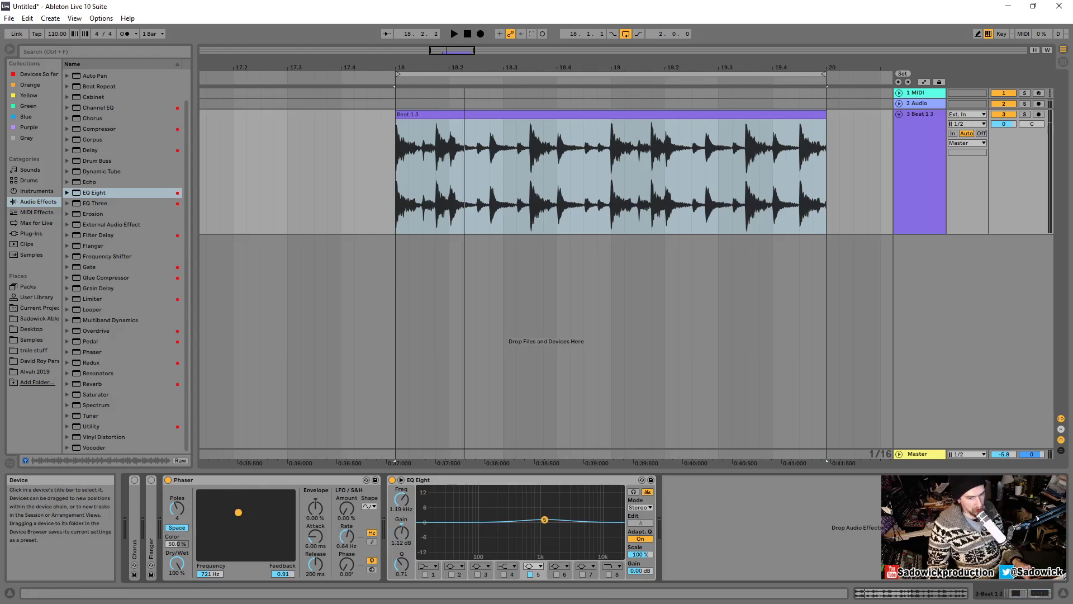
click(530, 574)
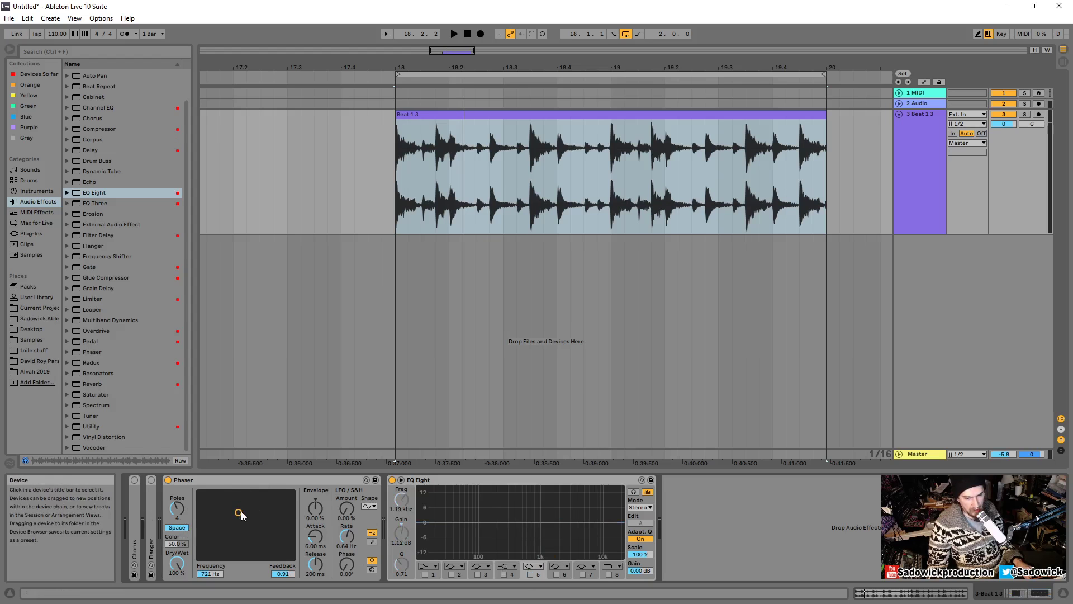
drag(241, 511, 240, 514)
key(space)
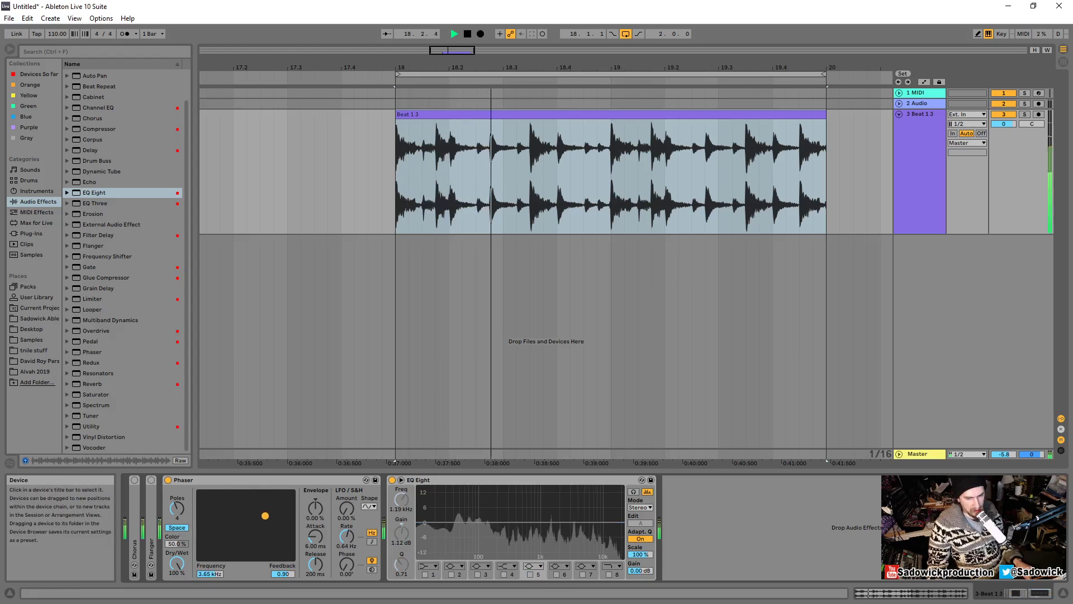
mouse_move(240, 514)
mouse_down()
mouse_move(223, 511)
mouse_move(254, 513)
mouse_move(238, 513)
mouse_up()
key(space)
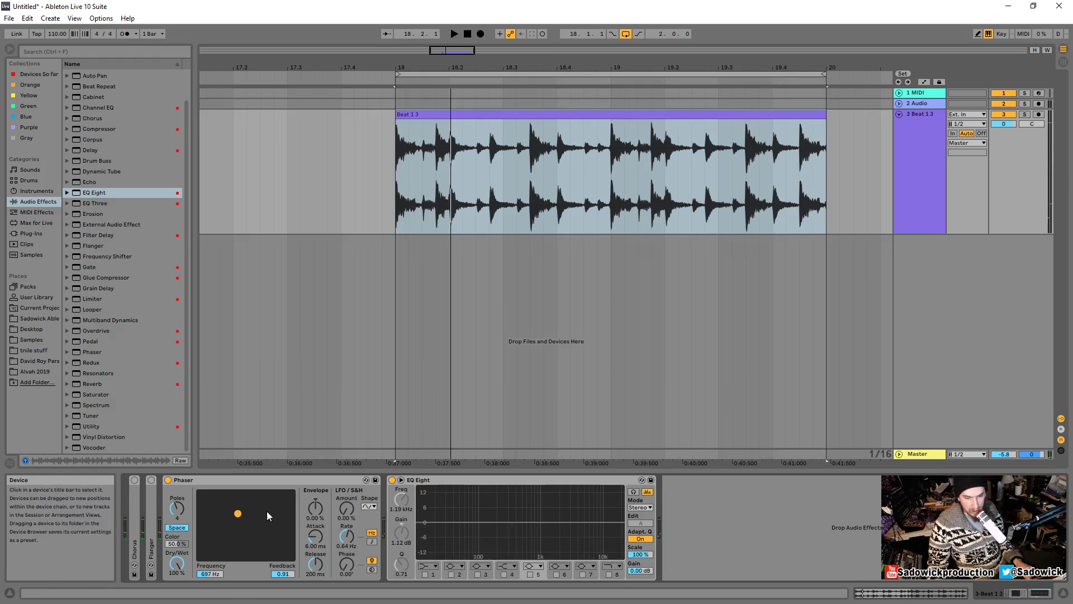
- Play the beat while sweeping the Phaser's frequency to 1.20 kHz and its feedback to 0.95
key(space)
mouse_move(239, 511)
mouse_down()
mouse_move(255, 514)
mouse_move(225, 512)
mouse_move(271, 507)
mouse_move(216, 504)
mouse_move(247, 503)
mouse_up()
key(space)
key(space)
key(space)
- Increase the Phaser to 8 poles and play the beat while moving its frequency to 1.16 kHz and feedback to 0.94
drag(182, 508, 182, 458)
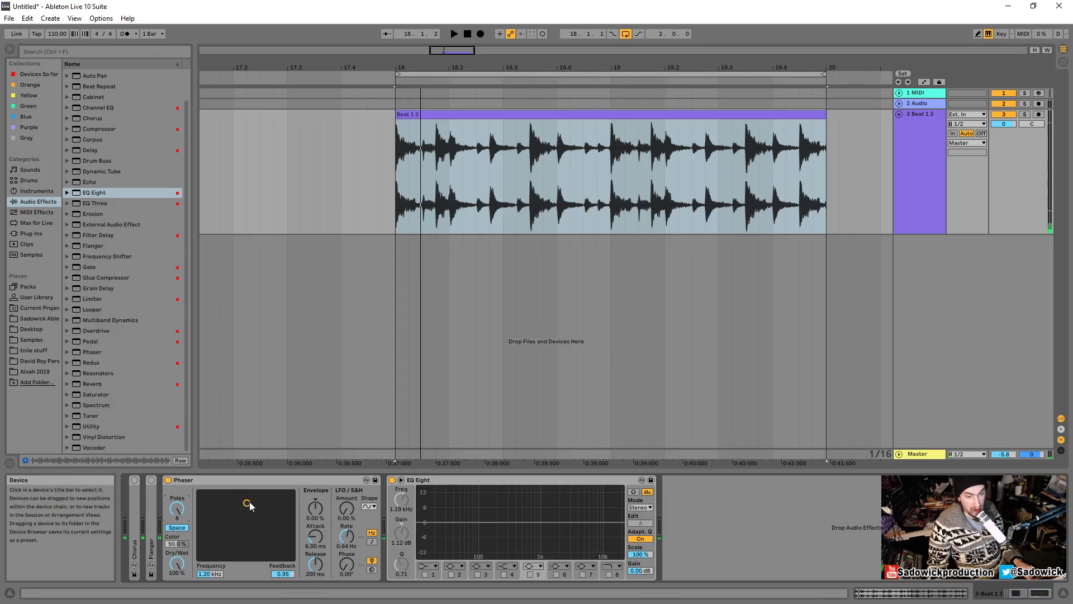
key(space)
mouse_move(246, 503)
mouse_down()
mouse_move(206, 513)
mouse_move(207, 503)
mouse_move(266, 505)
mouse_move(244, 505)
mouse_up()
key(space)
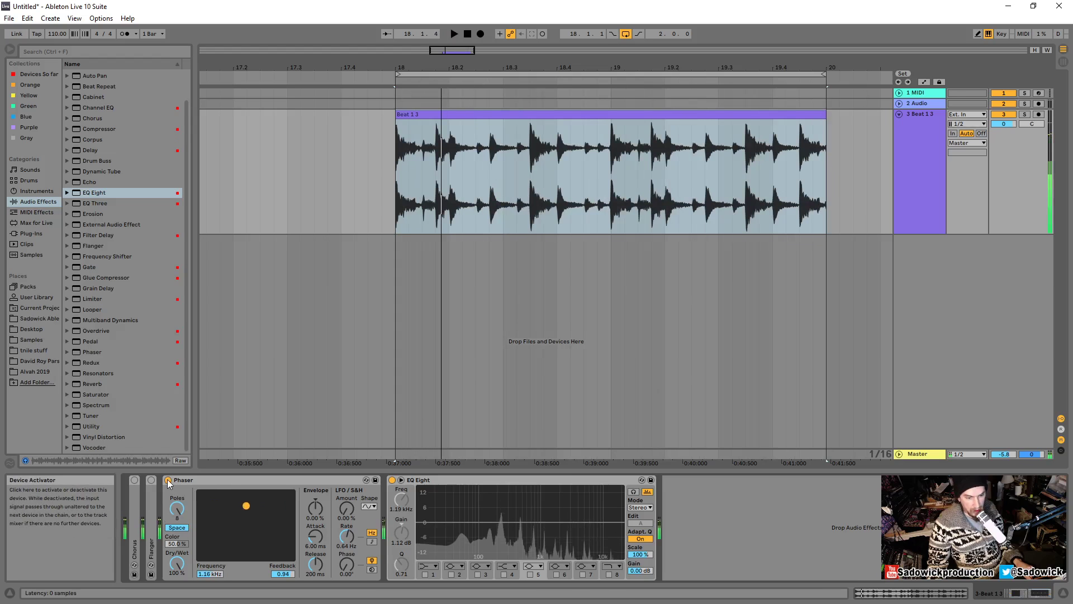
- Deactivate the Phaser, change EQ Eight filter 4 to a bell, and turn on filters 3, 4 and 5
click(168, 480)
click(511, 566)
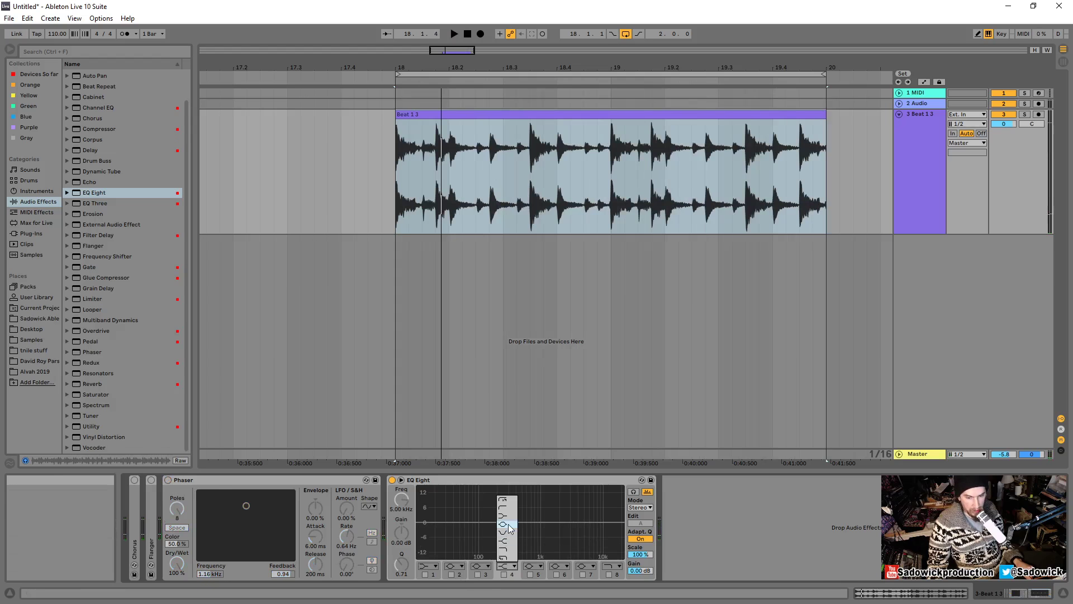
click(505, 524)
click(477, 574)
click(533, 574)
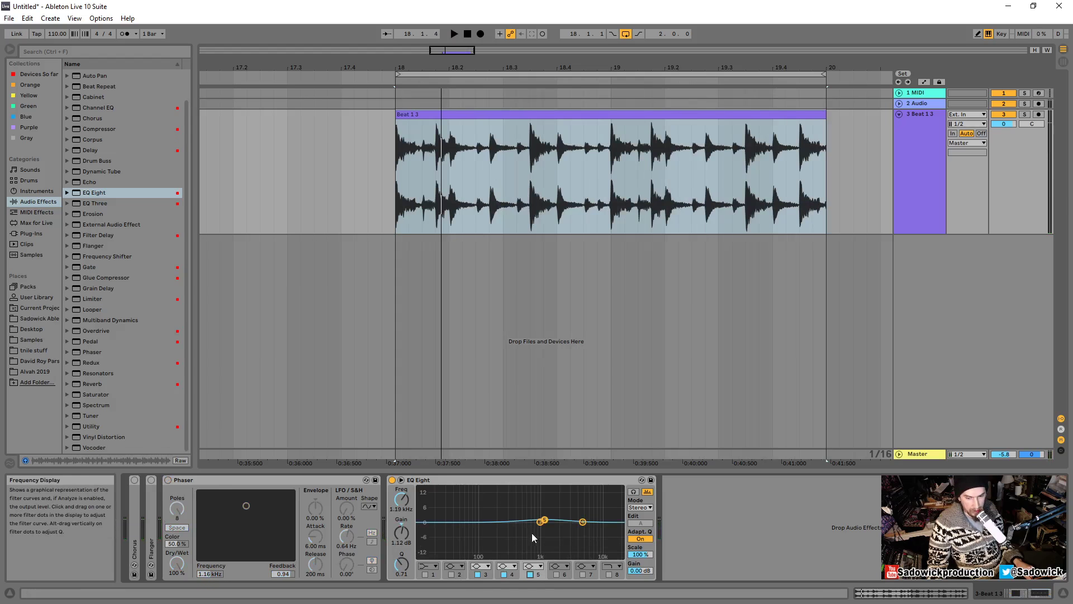
- Shape EQ Eight peaks: filter 3 at 198 Hz with Q 1.58, filter 5 at 1000 Hz with Q 3.92, filter 4 at 3.52 kHz with Q 4.81
drag(540, 521, 497, 512)
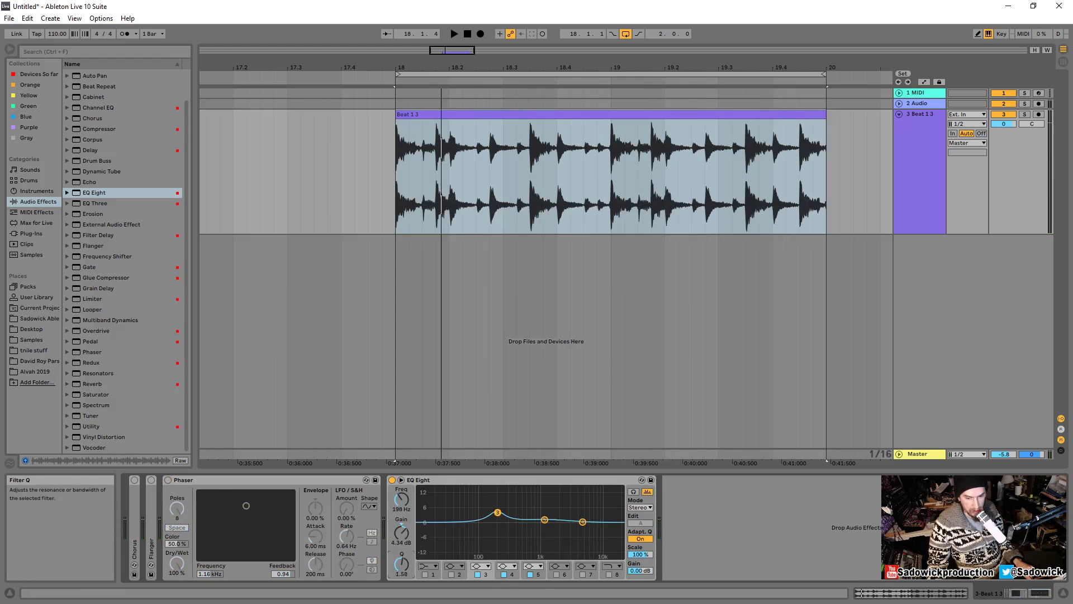
click(545, 519)
drag(401, 565, 402, 540)
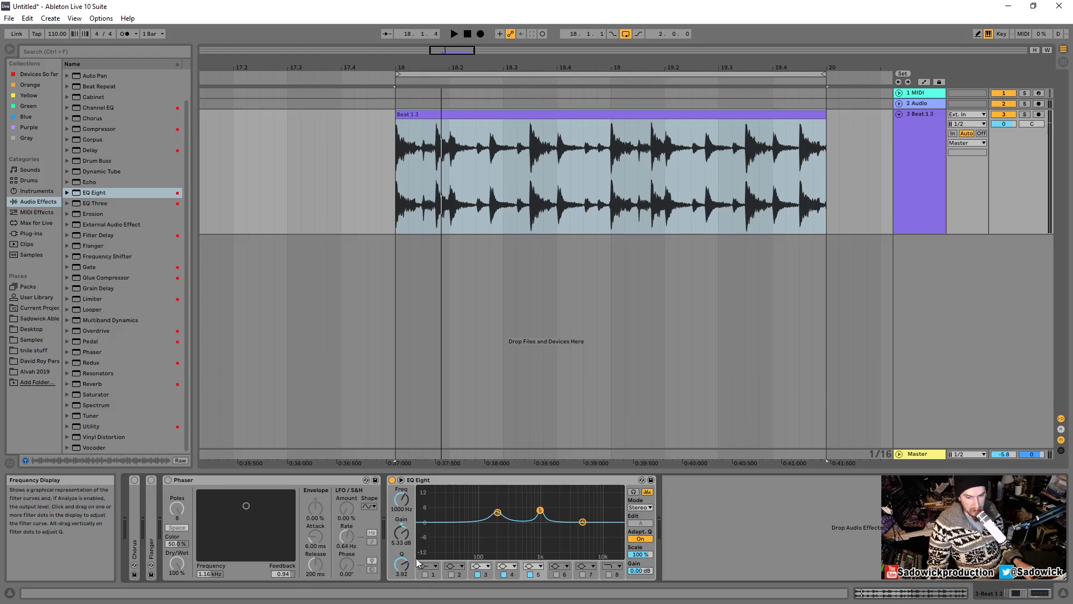
click(583, 522)
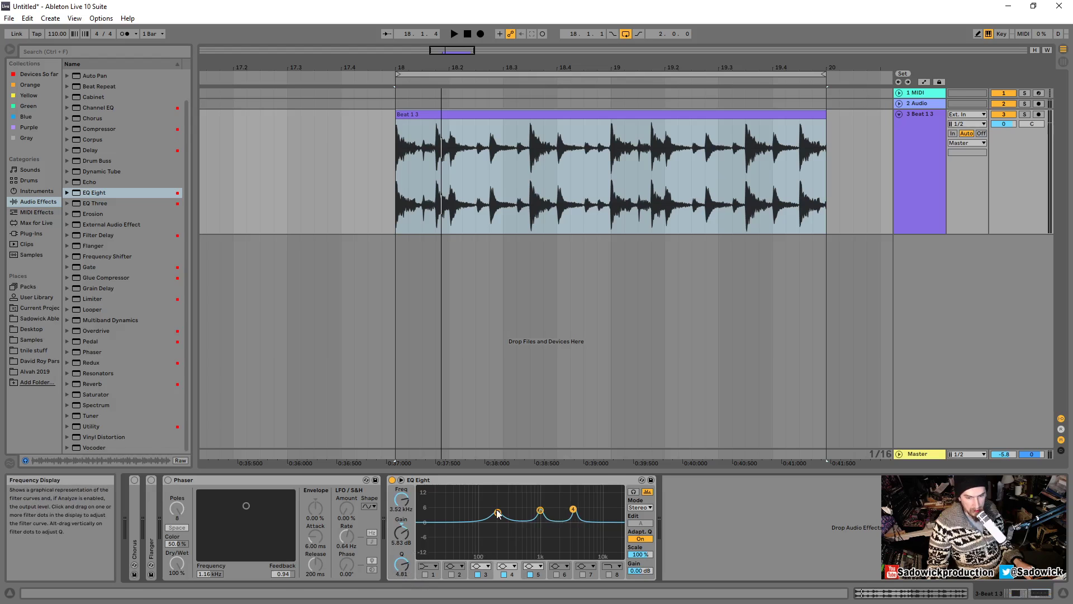
- Move the EQ Eight peaks to 352 Hz for filter 3, 899 Hz for filter 5 and 3.16 kHz for filter 4, and play the beat
drag(499, 514, 517, 515)
drag(599, 533, 598, 534)
mouse_move(541, 510)
mouse_down()
mouse_move(546, 498)
mouse_move(515, 500)
mouse_move(564, 490)
mouse_move(519, 488)
mouse_move(534, 556)
mouse_move(520, 556)
mouse_move(534, 556)
mouse_move(537, 509)
mouse_up()
key(space)
key(space)
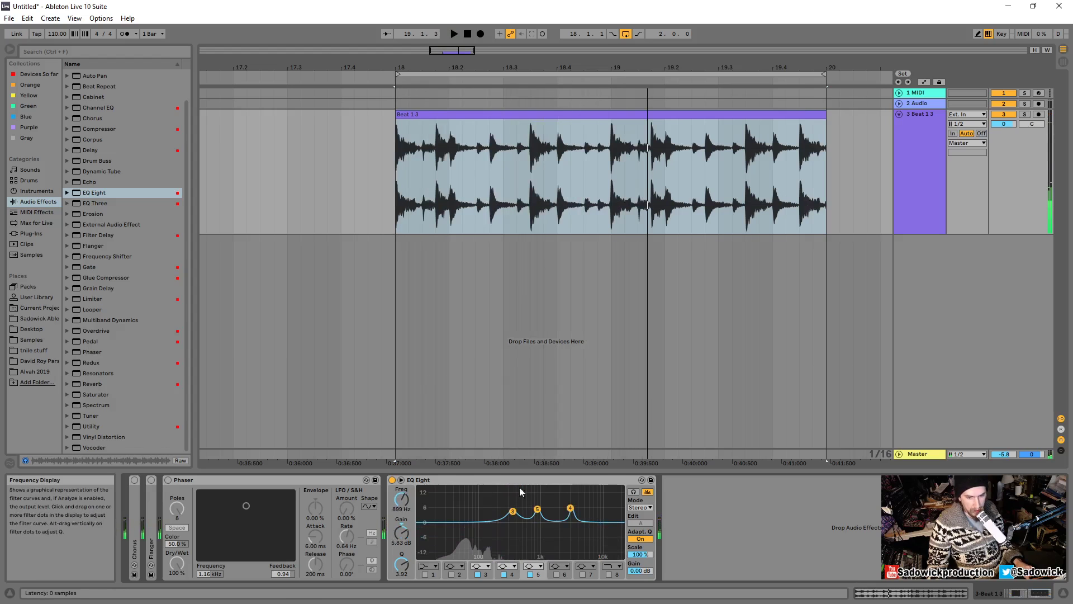
- Turn off EQ Eight filters 3, 4 and 5 and reactivate the Phaser in Earth mode with 5 poles
click(478, 574)
click(504, 574)
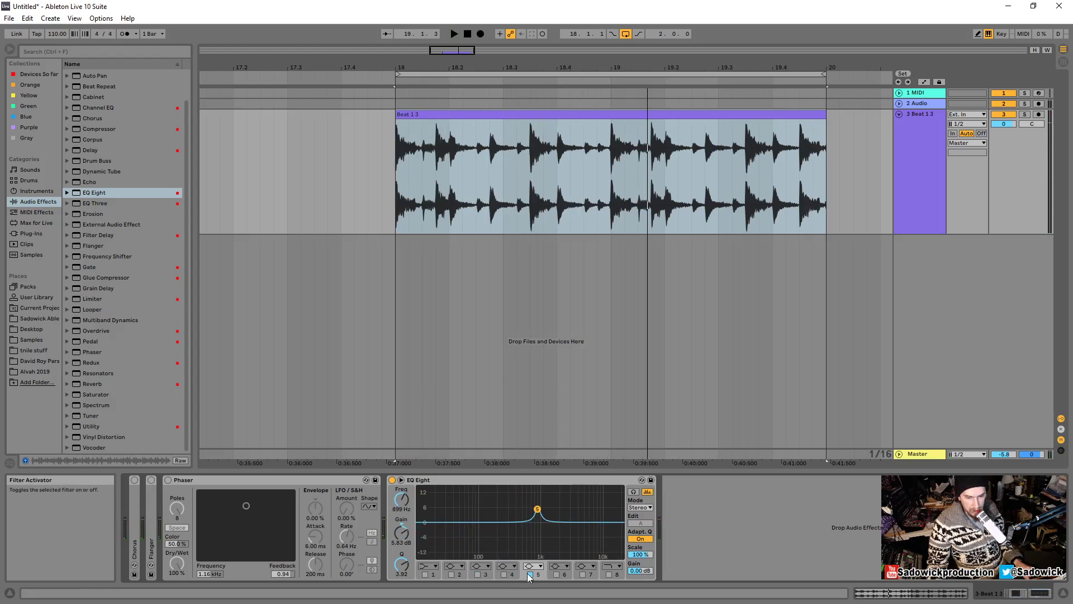
click(168, 480)
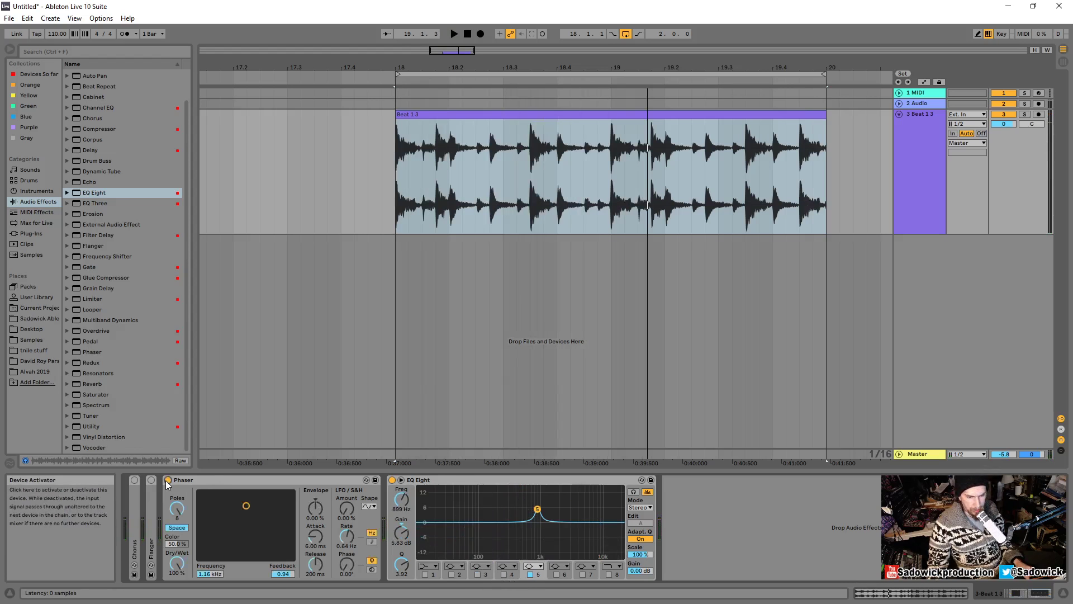
click(182, 528)
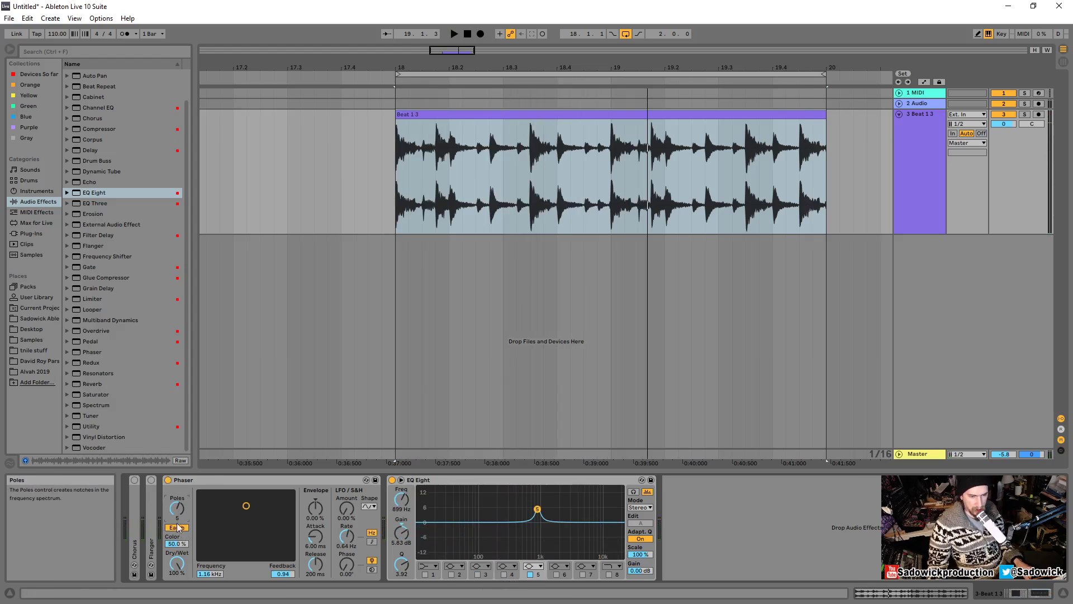
click(530, 574)
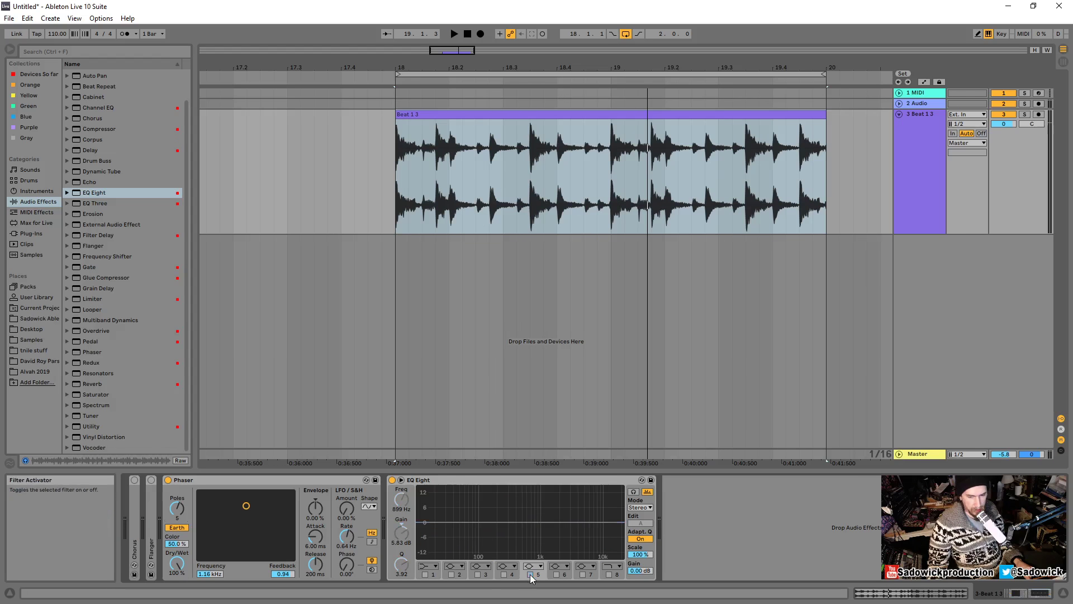
- Set the Phaser's Color to 70.3 %, and play the beat while varying it to 42.2 %
drag(176, 544, 177, 534)
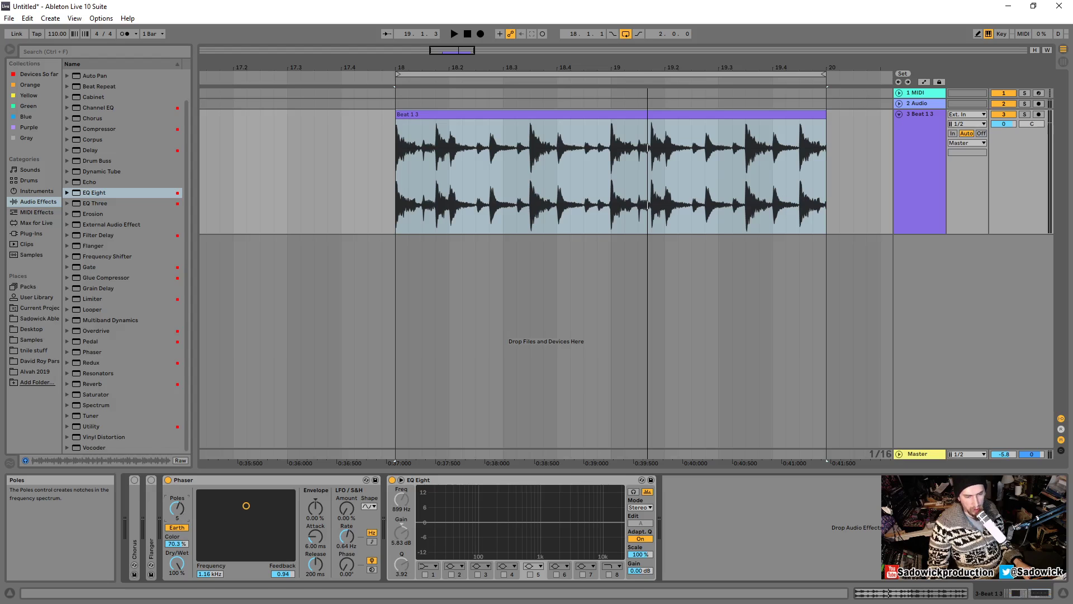
key(space)
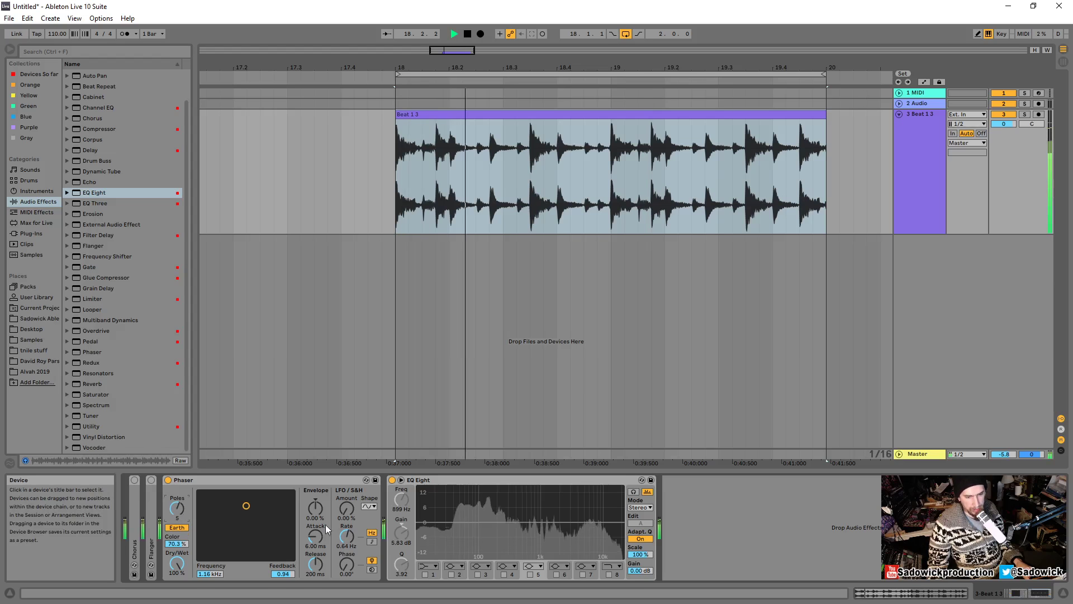
drag(177, 544, 177, 519)
key(space)
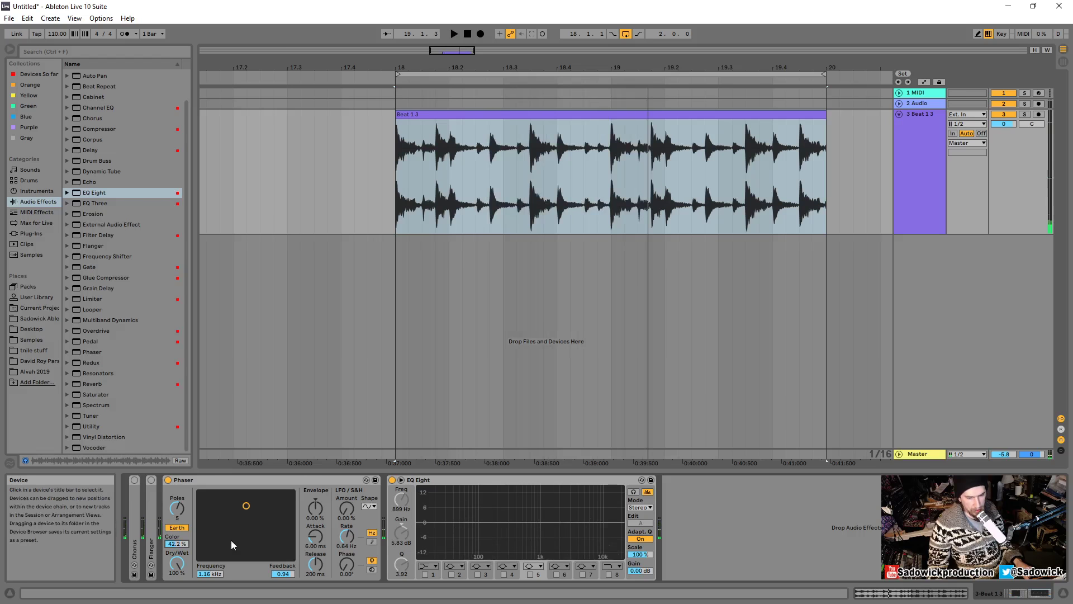
- Reduce the beat track's height and add a Wavetable instrument on a new MIDI track below it
drag(1013, 234, 1013, 177)
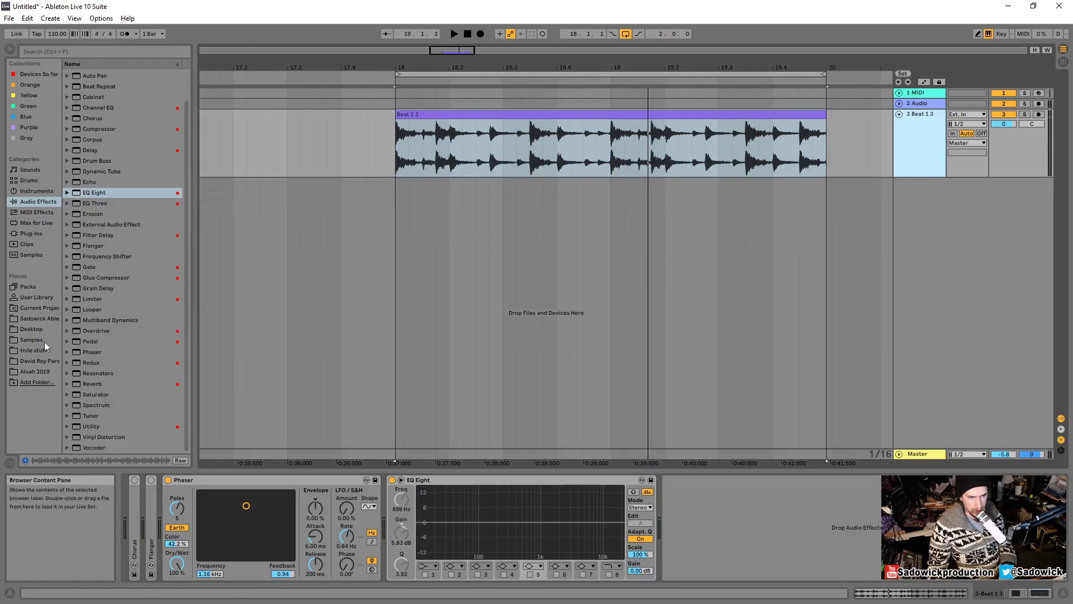
click(28, 233)
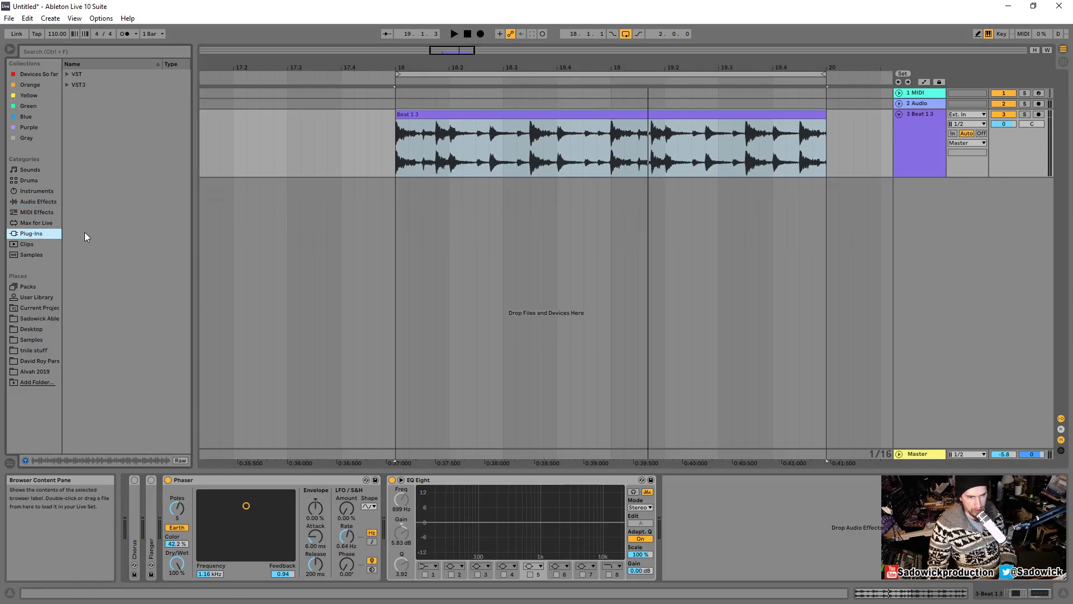
click(34, 202)
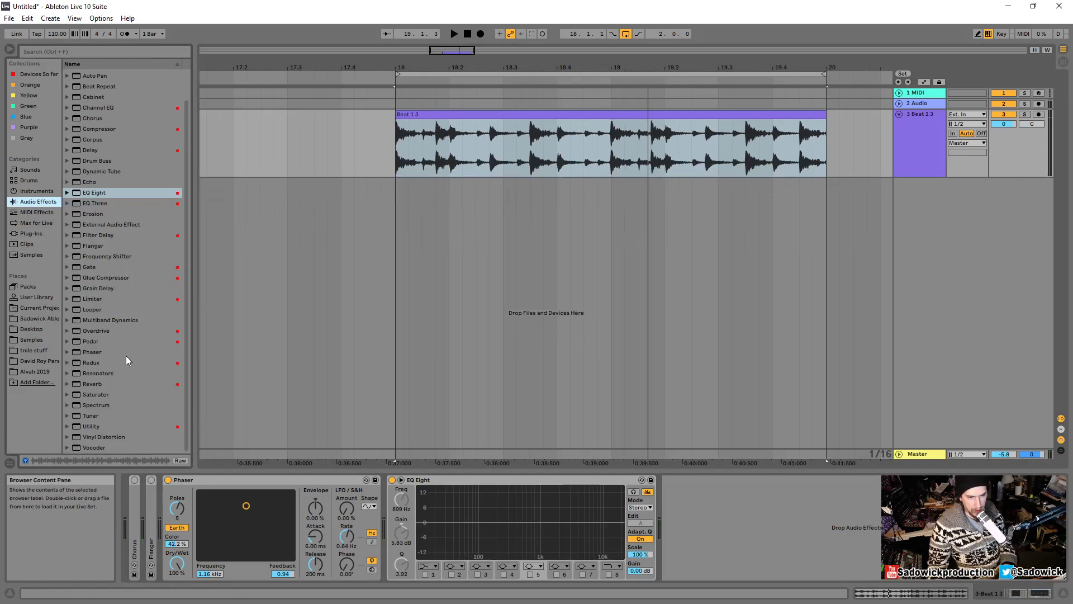
click(37, 191)
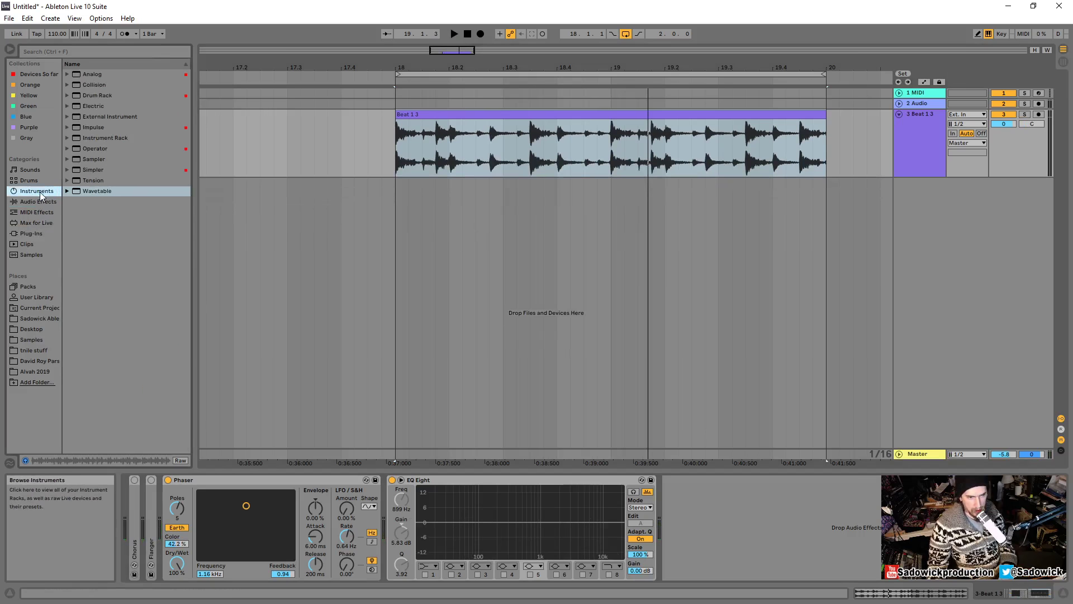
drag(94, 192, 482, 233)
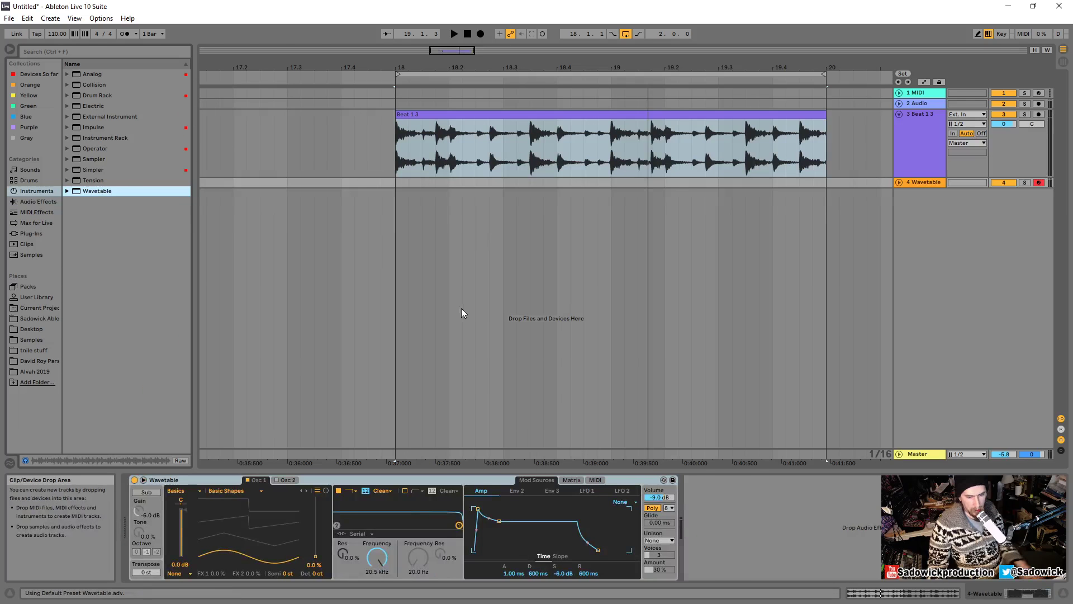
- Set Wavetable's oscillator 1 position to 100 % and its amp envelope to 259 ms decay and 0.0 dB sustain
drag(249, 555, 249, 503)
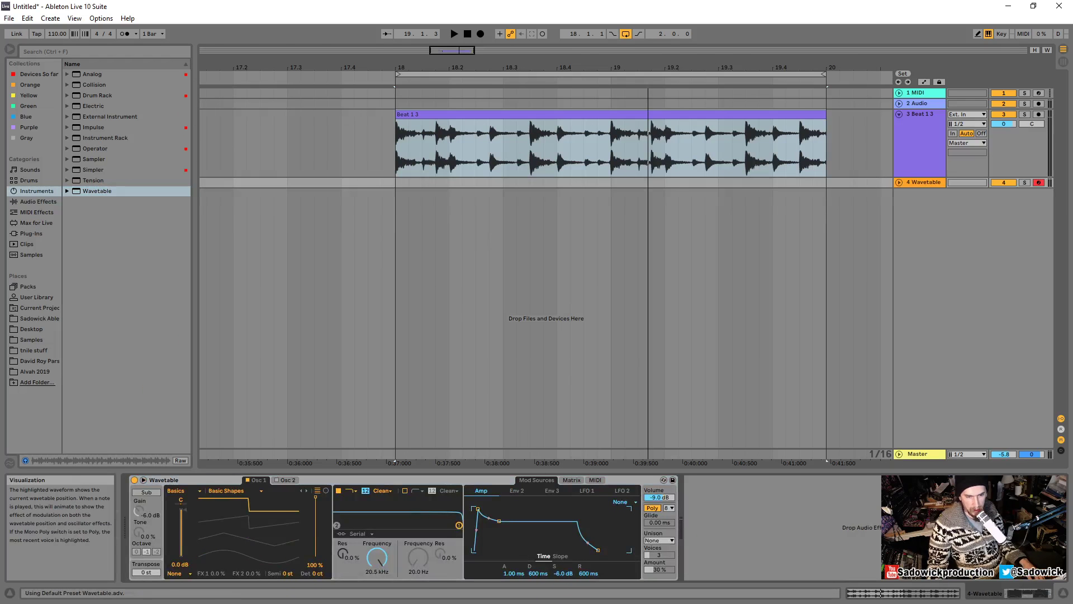
click(337, 481)
drag(499, 523, 484, 510)
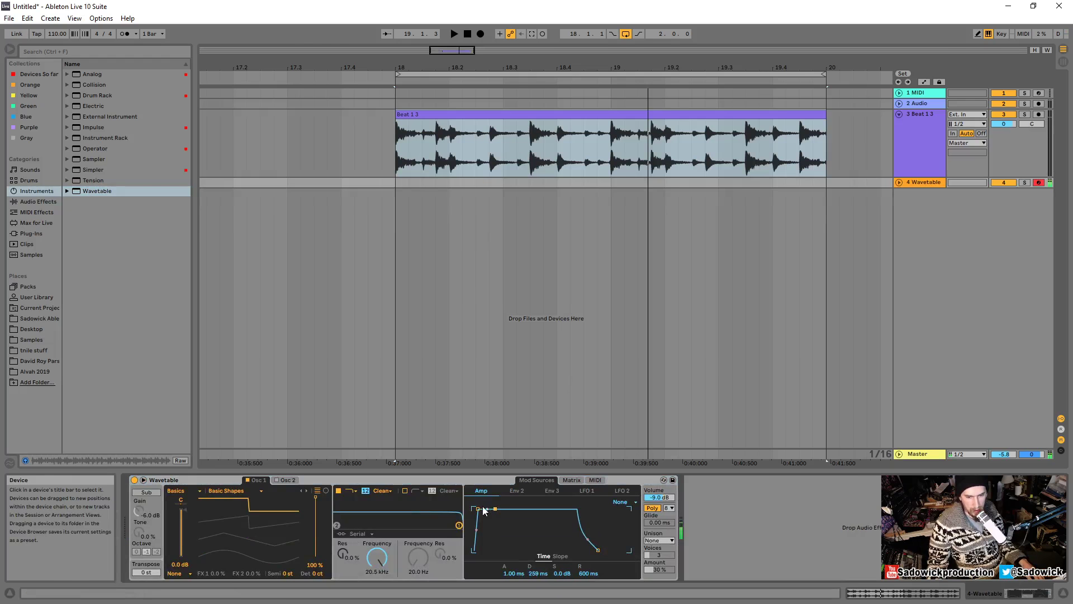
- Copy the Phaser and EQ Eight from the beat track and paste them after Wavetable
key(Up)
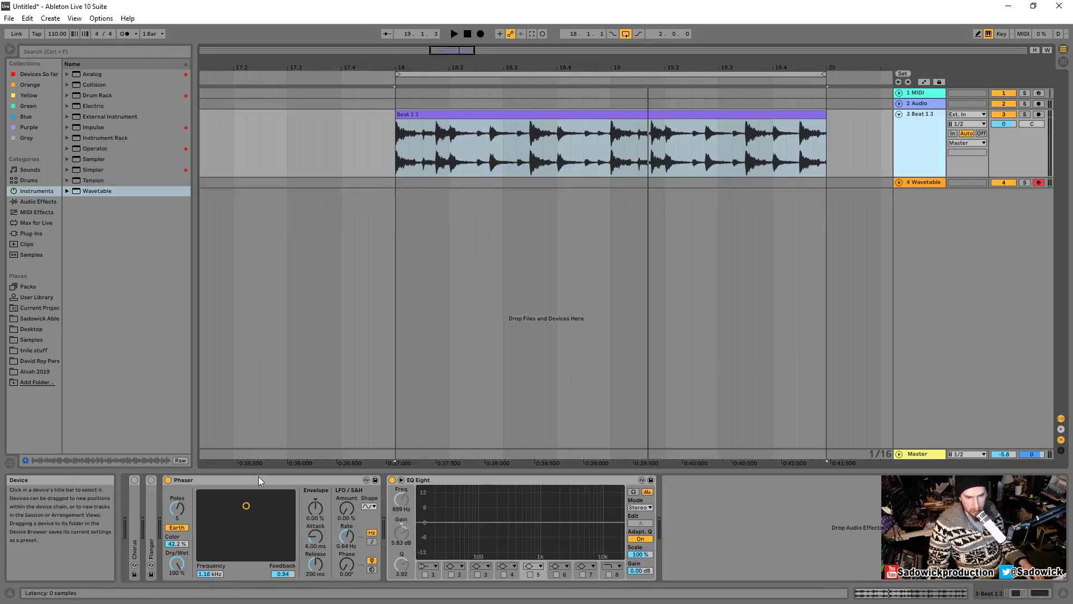
click(485, 480)
shift+click(340, 479)
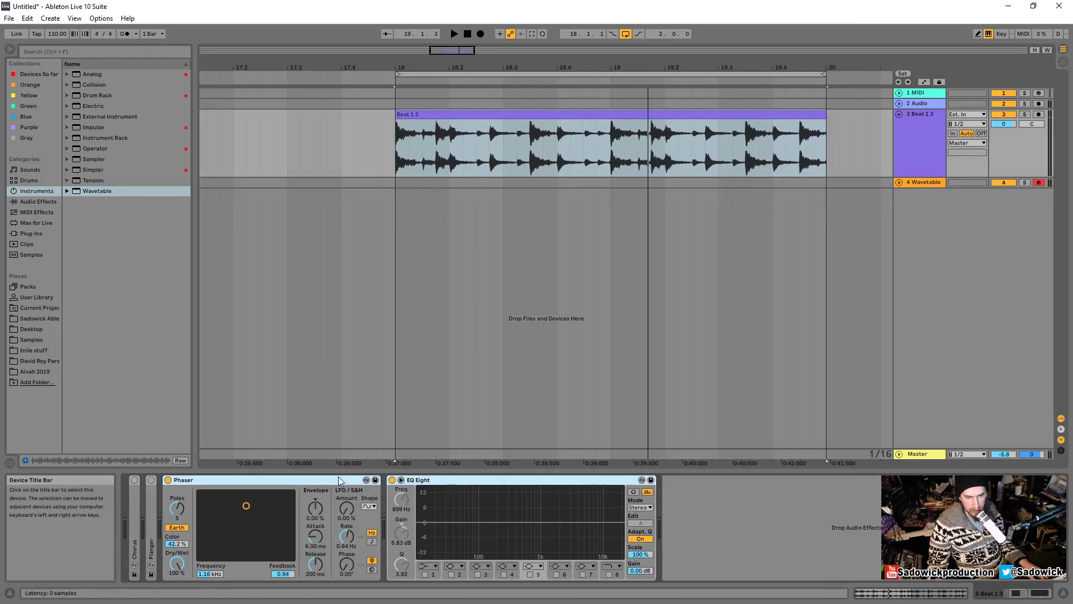
click(923, 183)
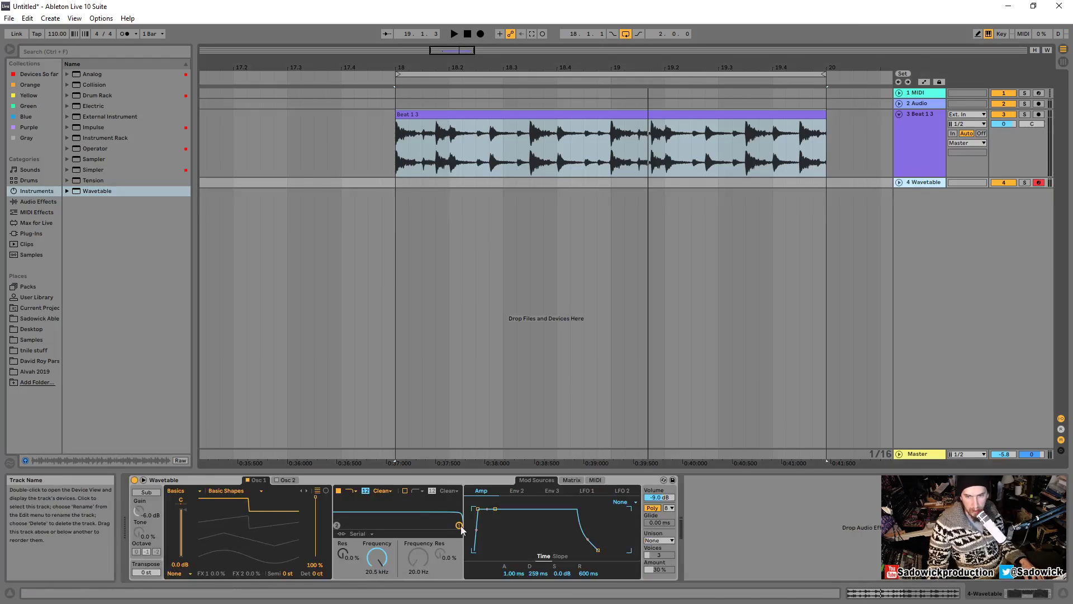
key(ctrl+v)
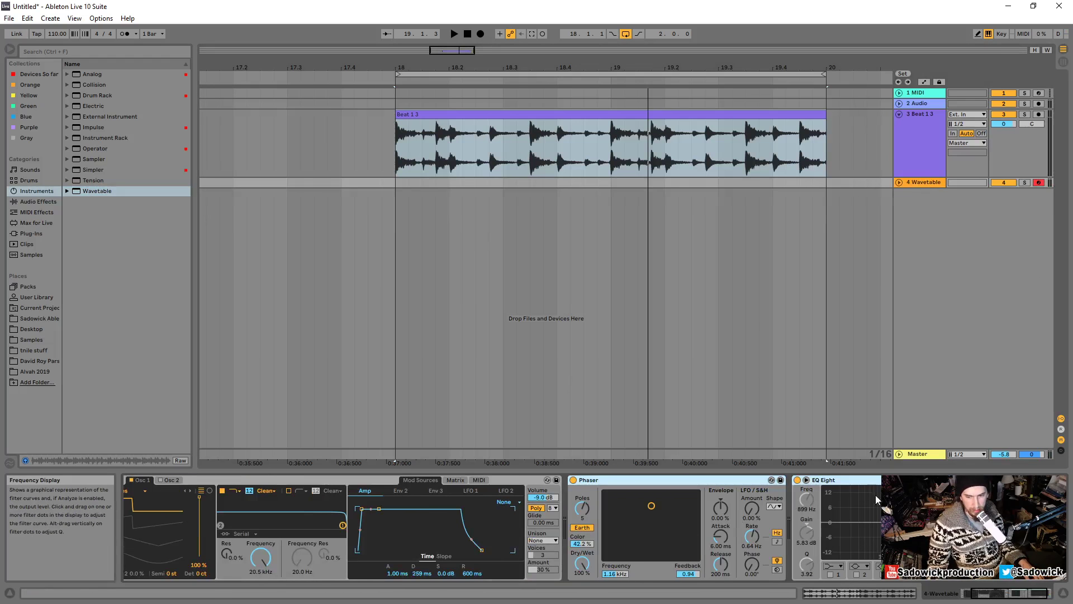
- Collapse Wavetable, lower the keyboard octave to C2–D3, and play notes with the EQ Eight spectrum display enlarged
double_click(224, 480)
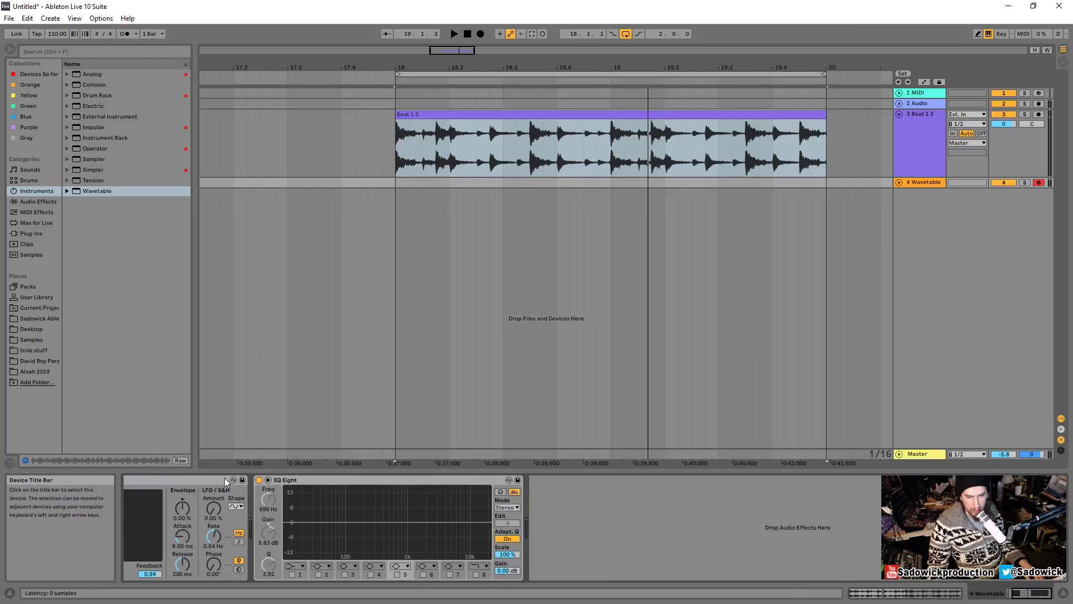
drag(1027, 594, 798, 582)
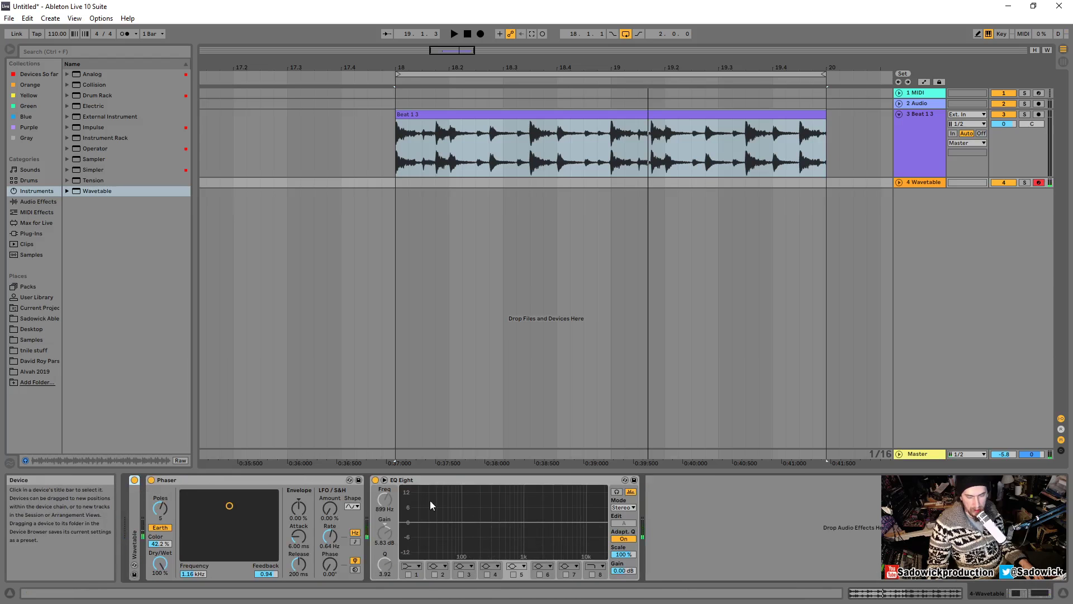
key(z)
key(d)
double_click(524, 506)
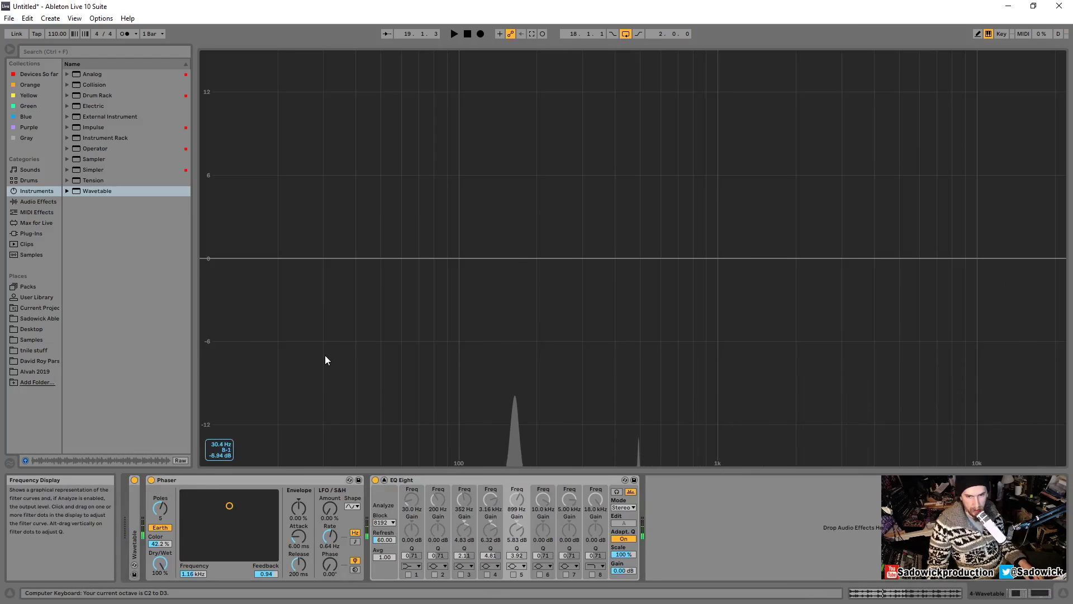
key(d)
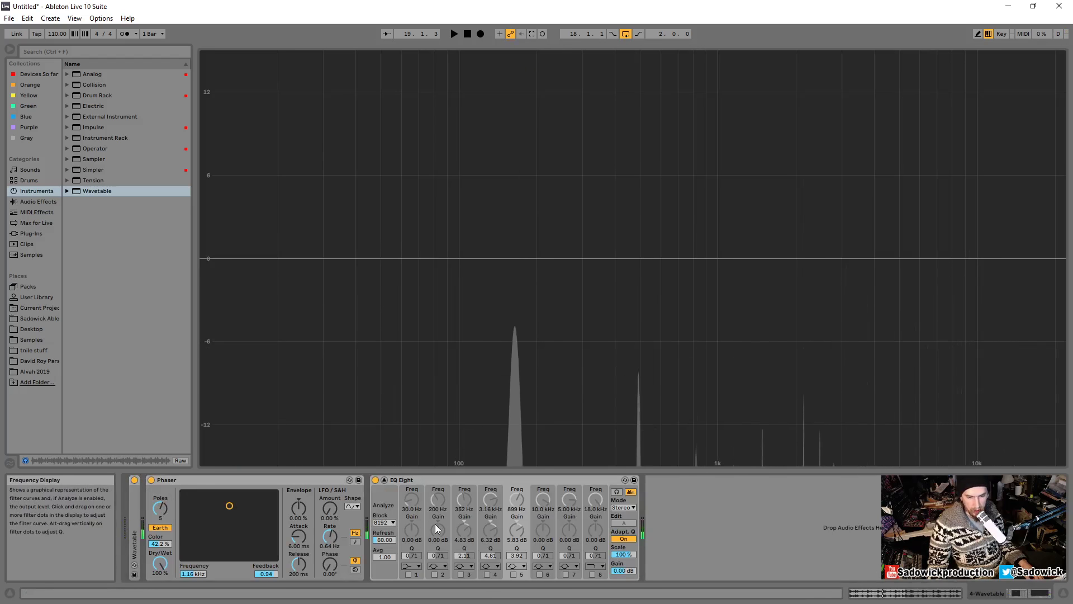
key(d)
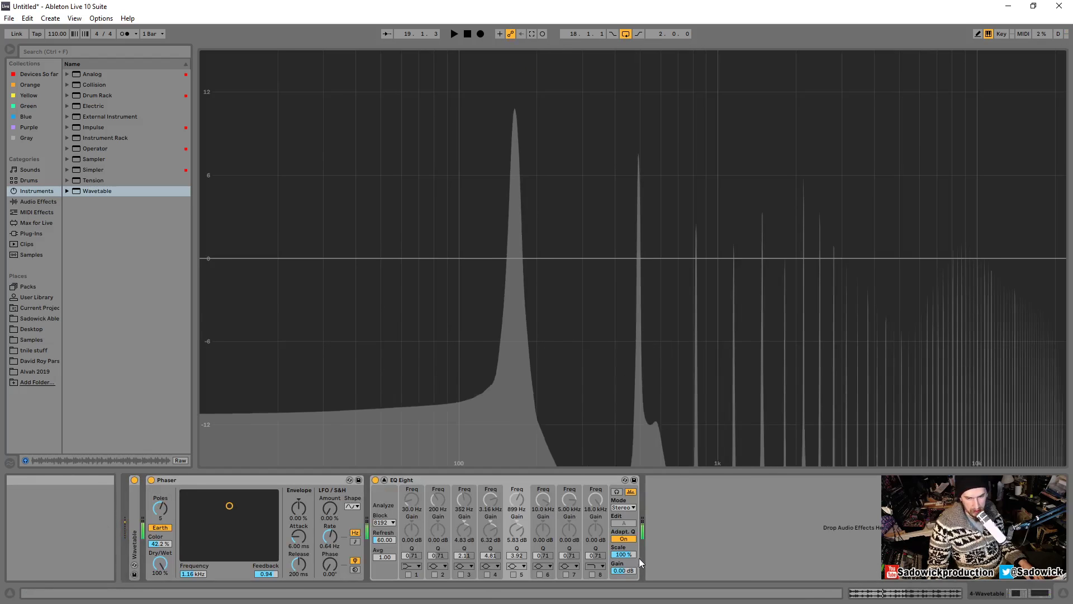
- Set EQ Eight's analyzer block to 2048, play notes, and reduce the Phaser's poles to 3
click(384, 522)
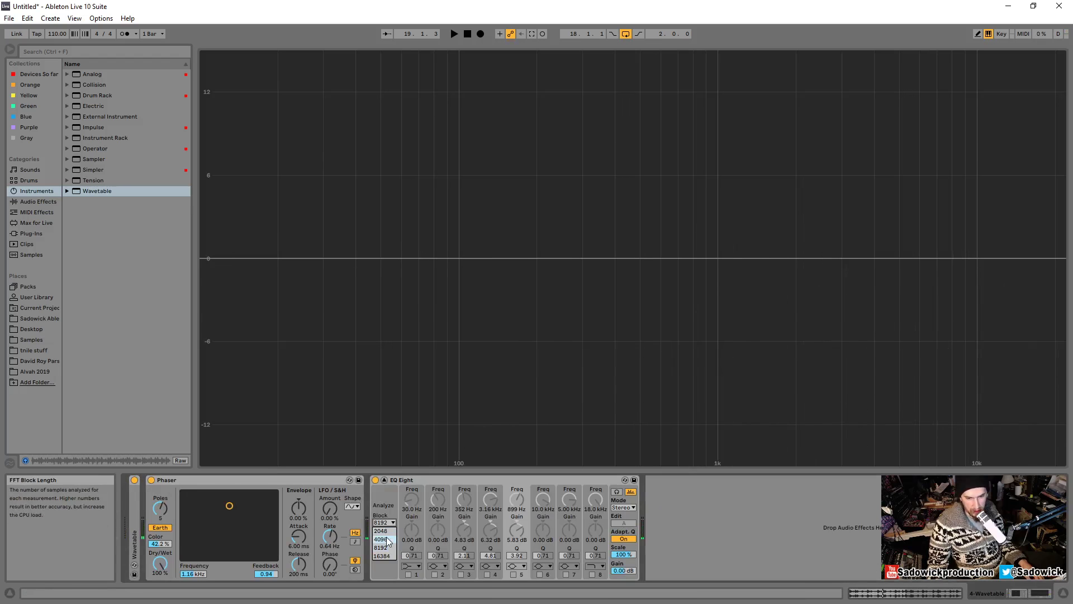
key(d)
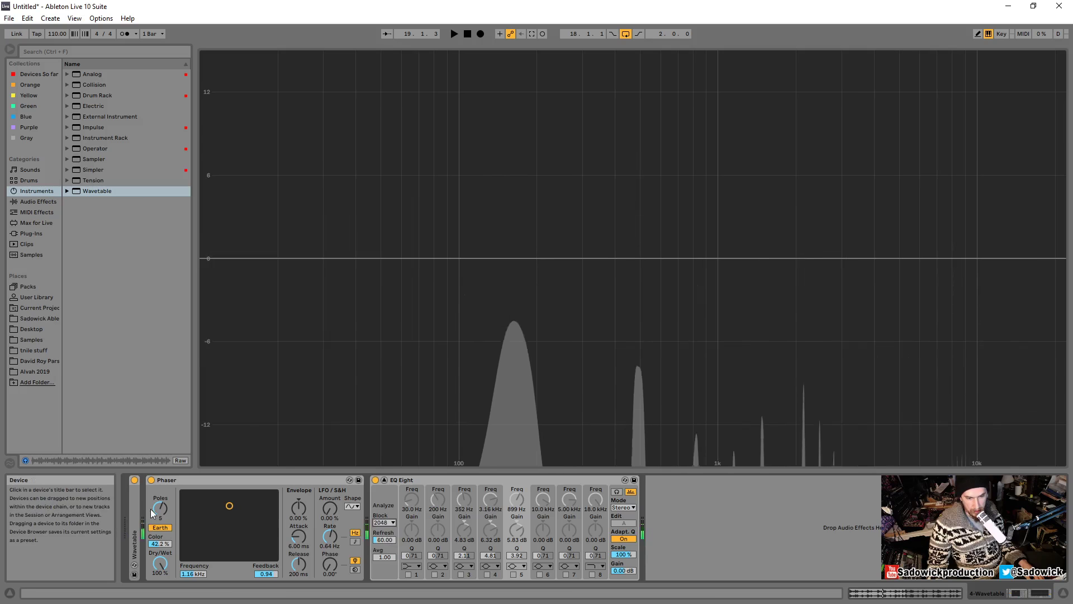
key(d)
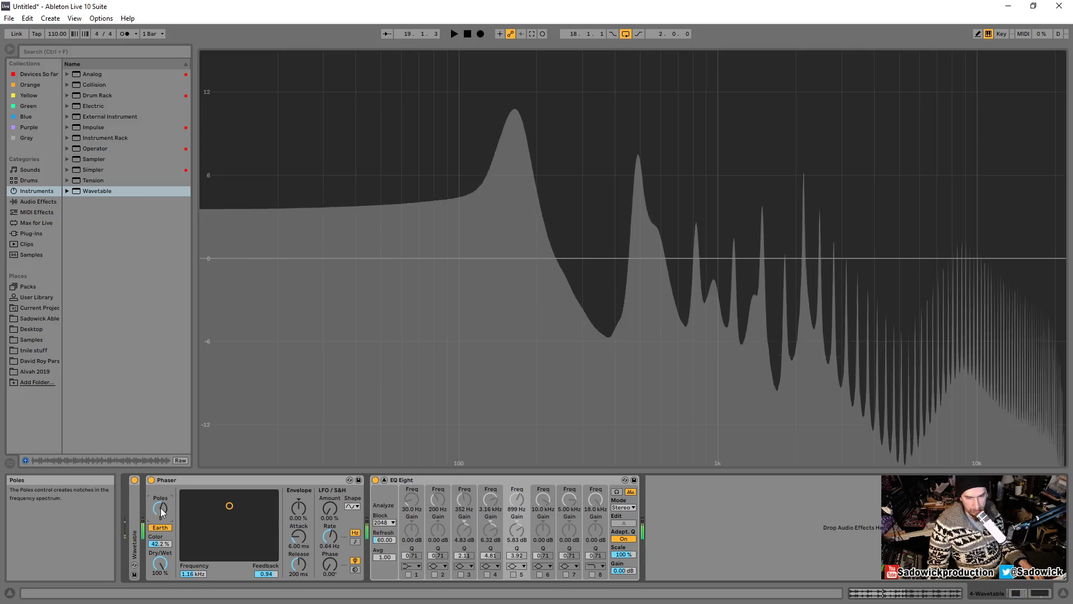
drag(160, 509, 160, 533)
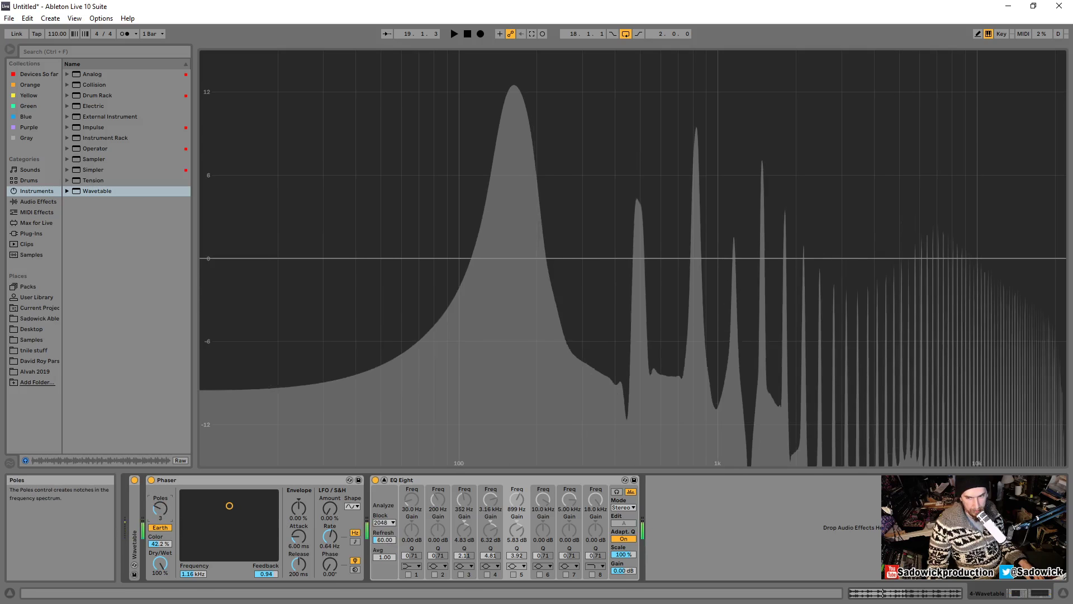
- Compare the Wavetable note's spectrum with the Phaser bypassed and with it active again
click(151, 481)
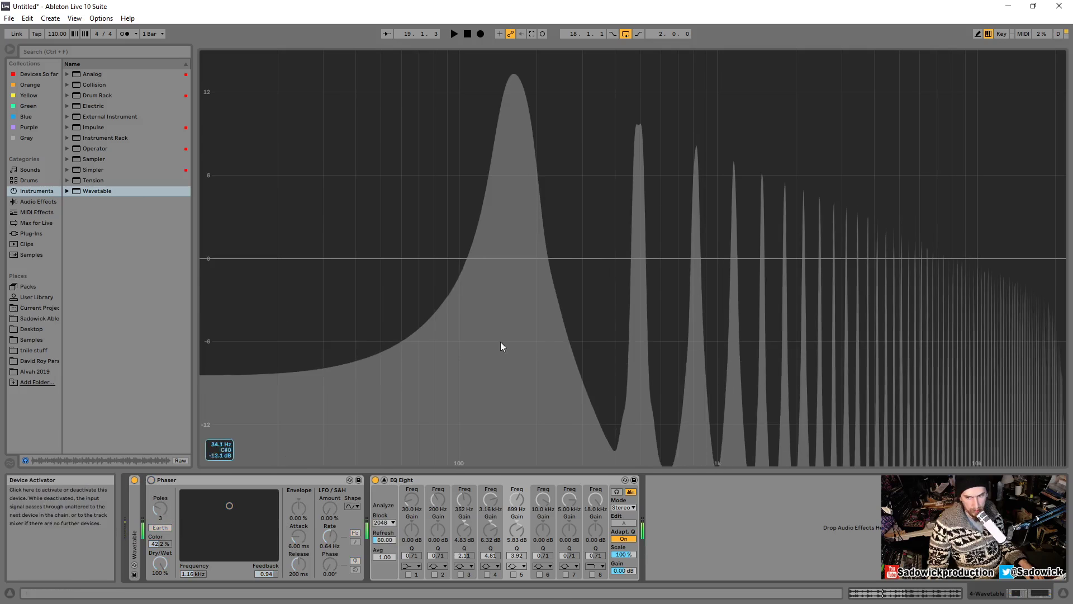
key(d)
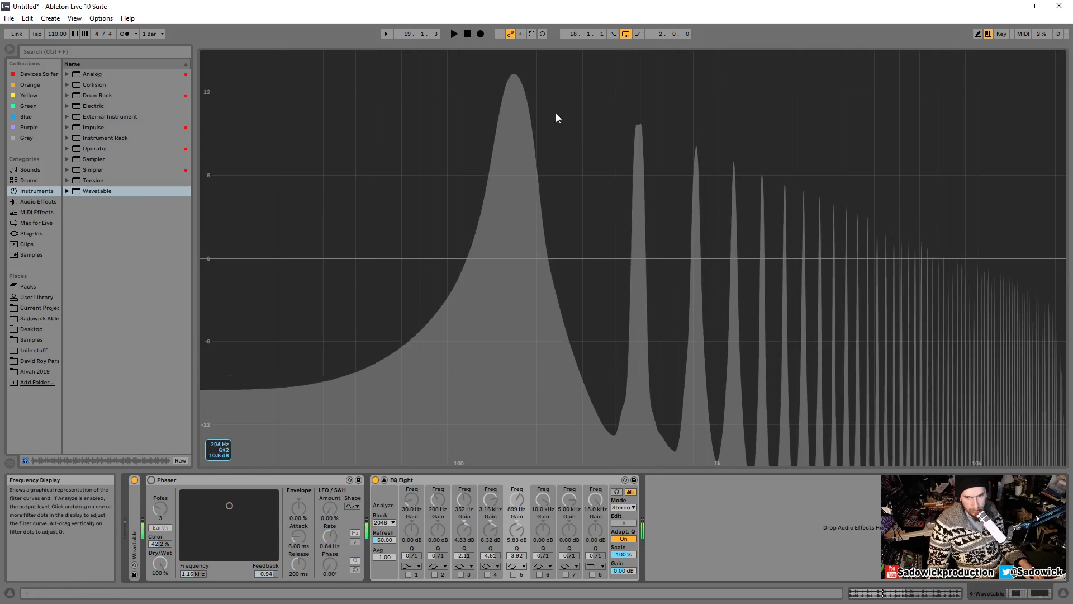
click(151, 480)
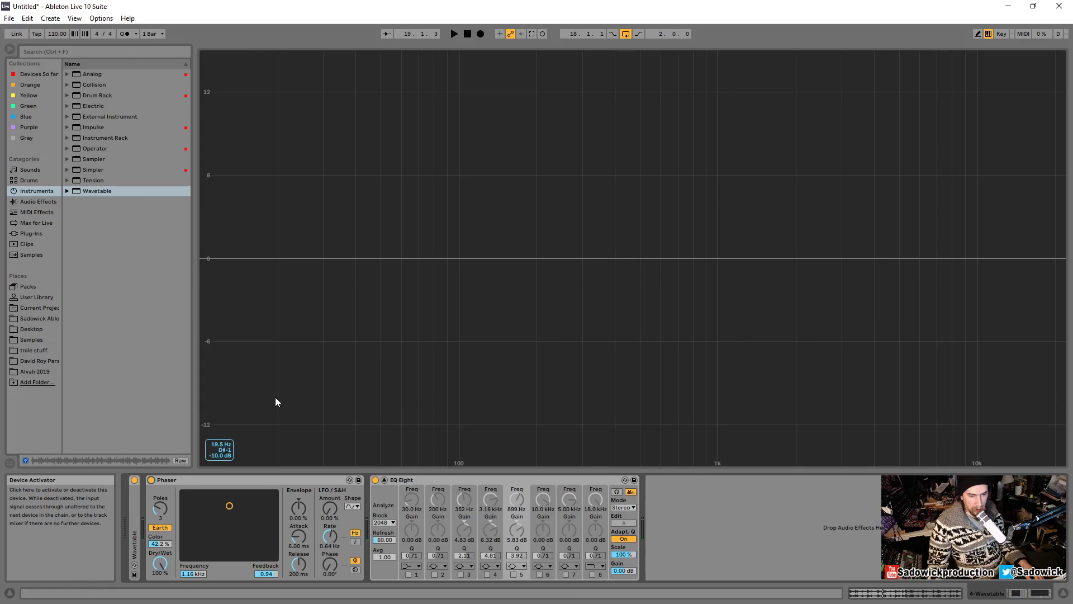
key(d)
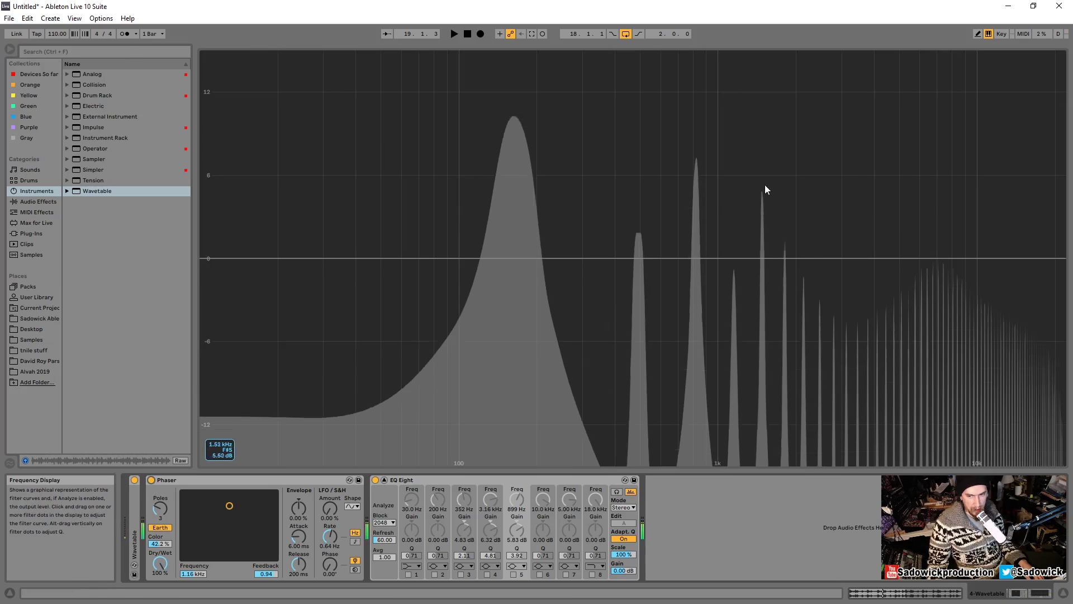
key(d)
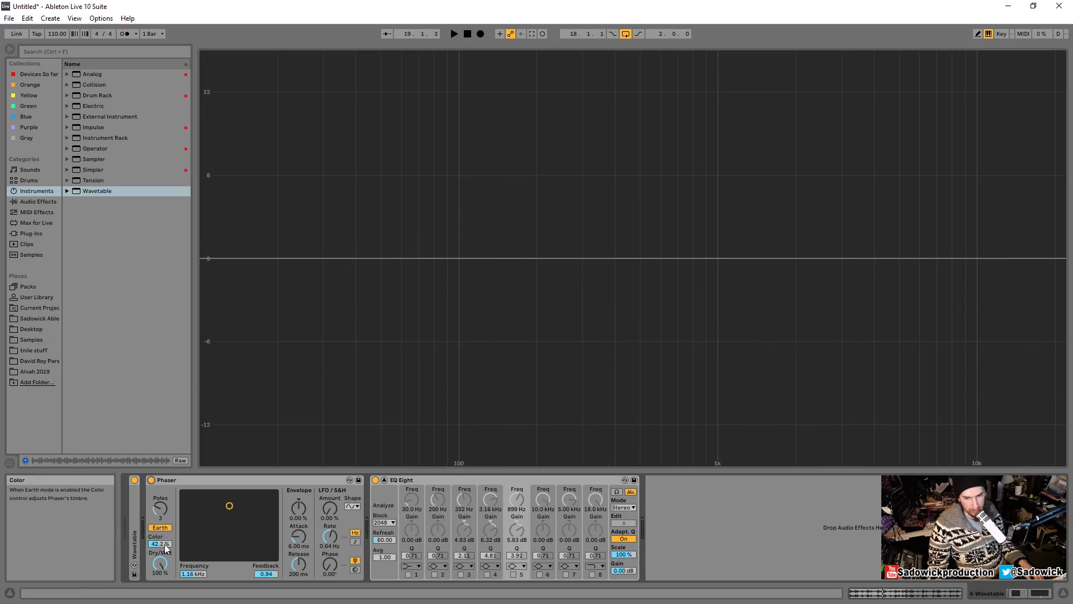
- Mute the Wavetable track and enlarge its EQ Eight spectrum display again
click(384, 480)
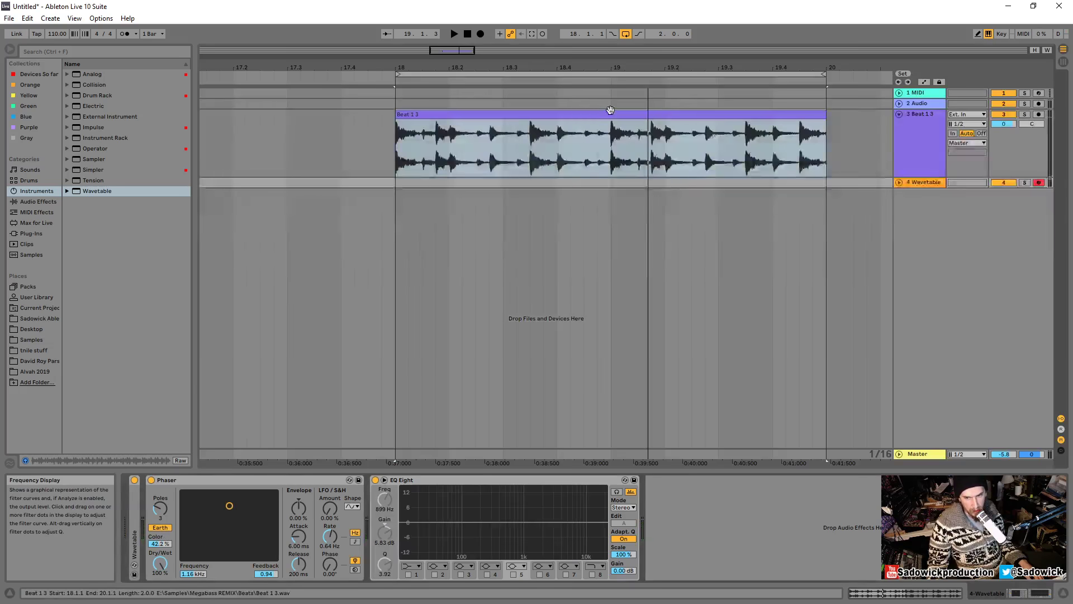
click(1006, 183)
click(923, 185)
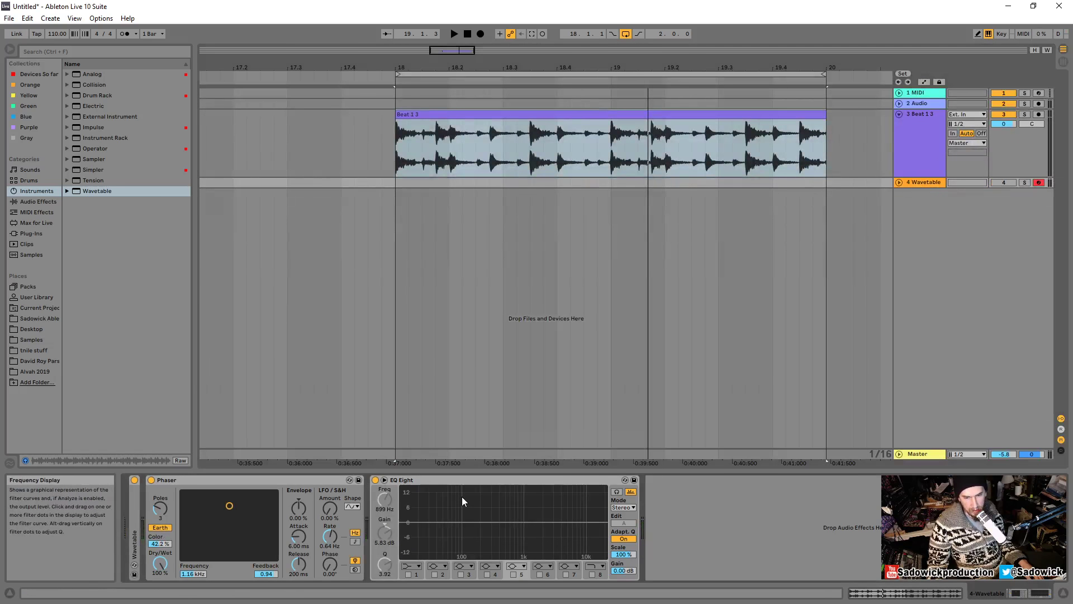
double_click(461, 497)
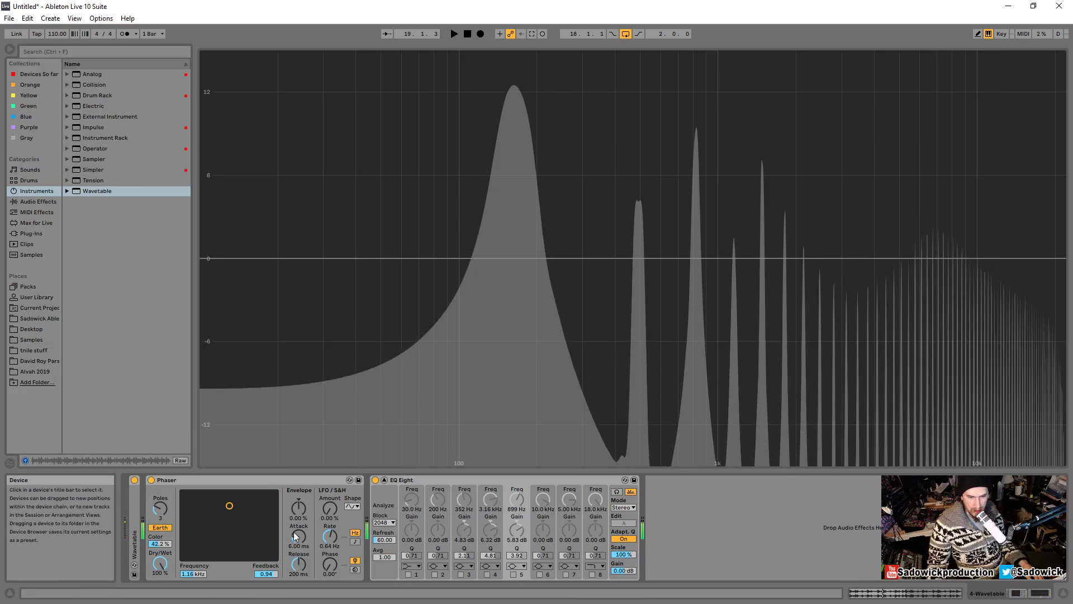
- Set the Wavetable track's Phaser to 5 poles with 54.7 % color, and close the enlarged spectrum display
mouse_move(160, 543)
mouse_down()
mouse_move(160, 520)
mouse_move(160, 574)
mouse_move(160, 548)
mouse_up()
drag(160, 511, 160, 484)
drag(160, 544, 160, 501)
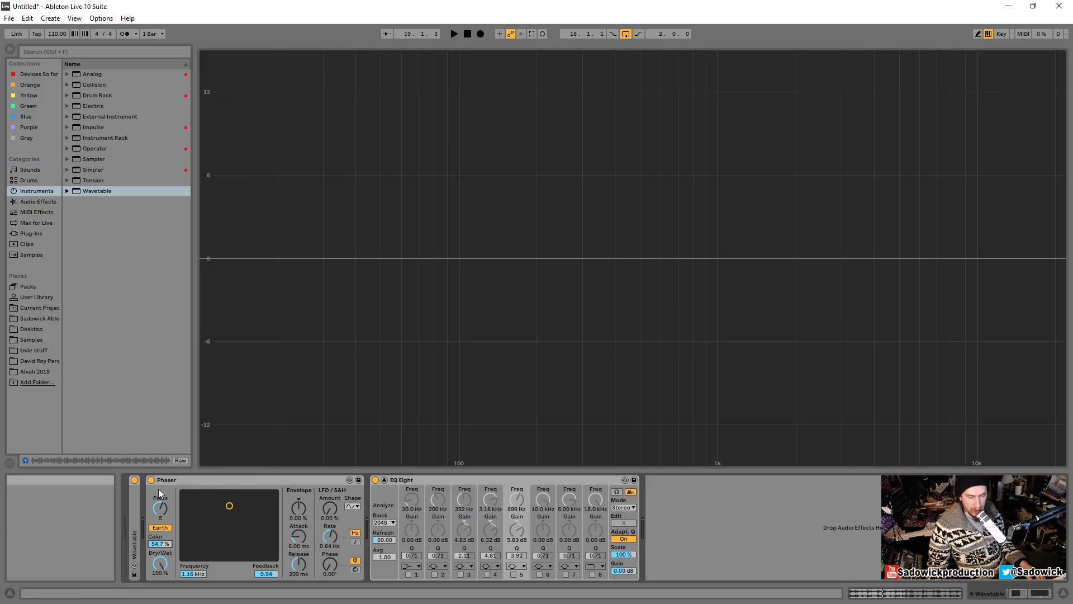
key(Escape)
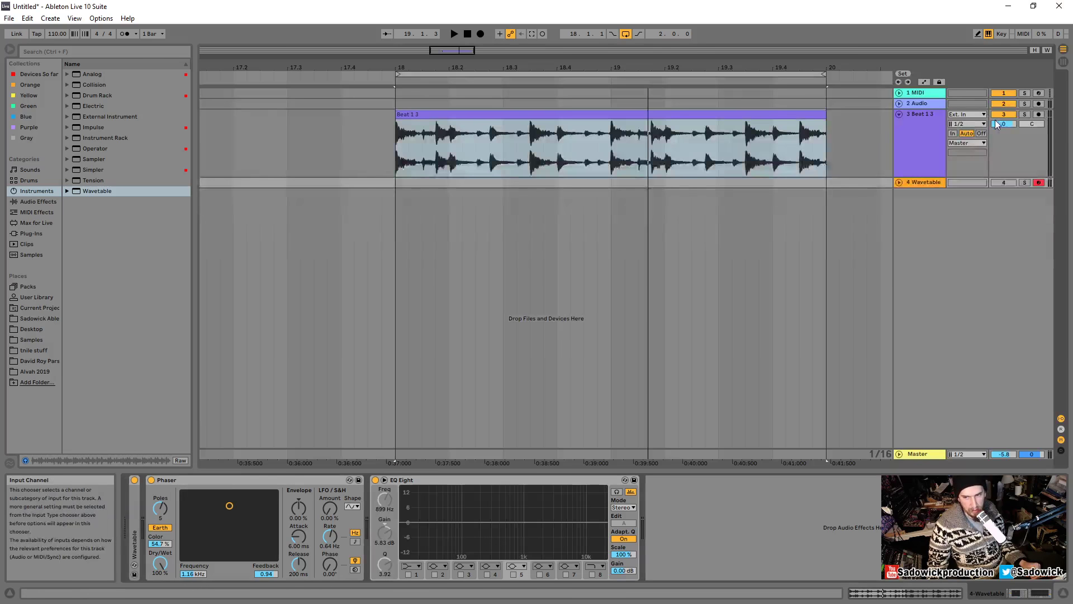
- Show the beat track's device chain, collapse its EQ Eight, and expand the Flanger and Chorus
click(1009, 139)
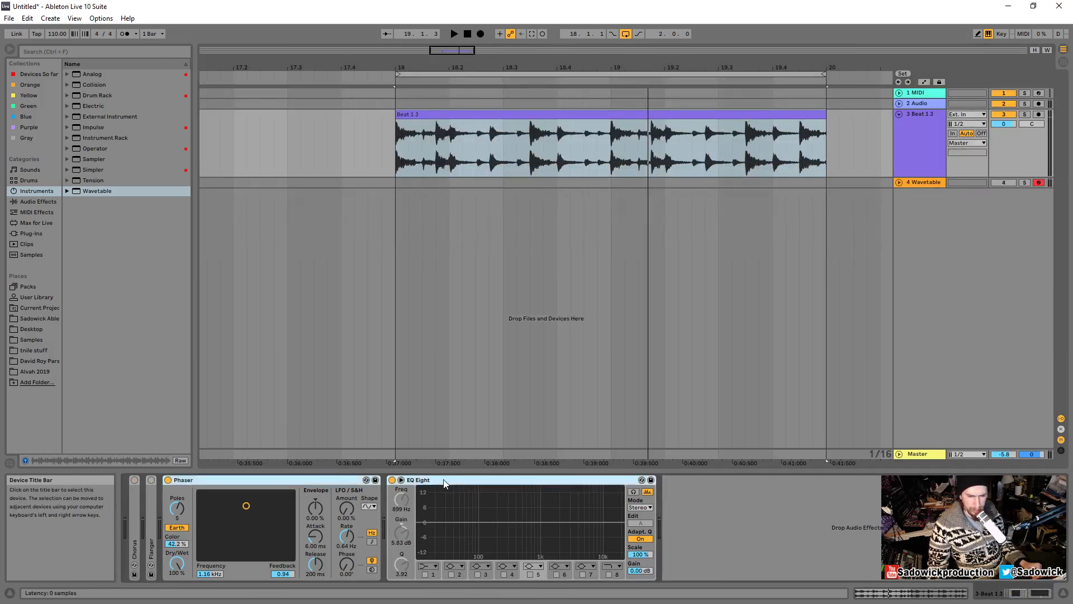
double_click(429, 480)
double_click(154, 506)
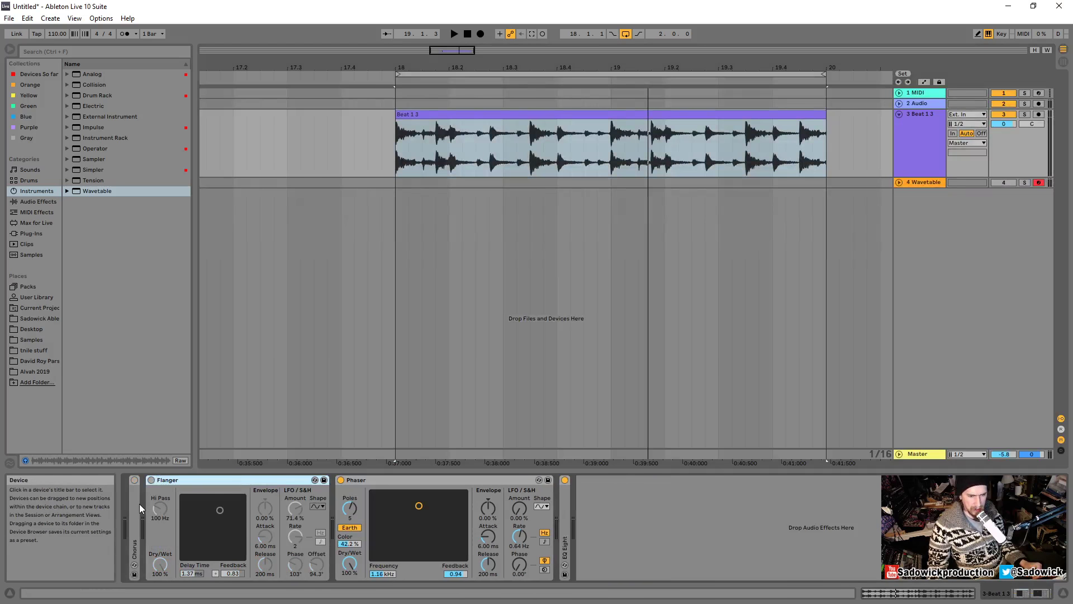
double_click(139, 504)
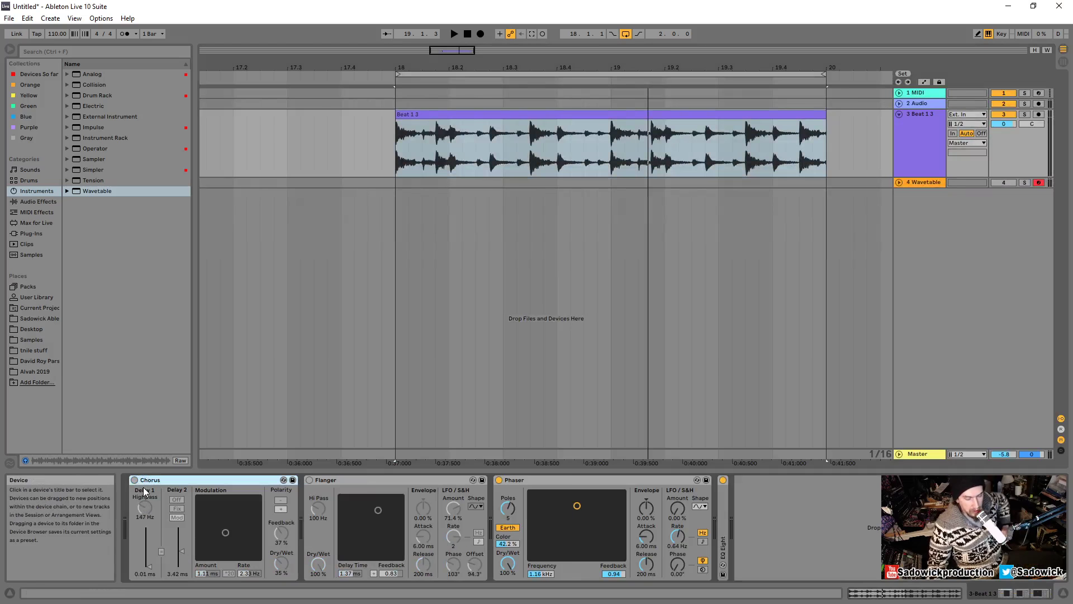
click(351, 481)
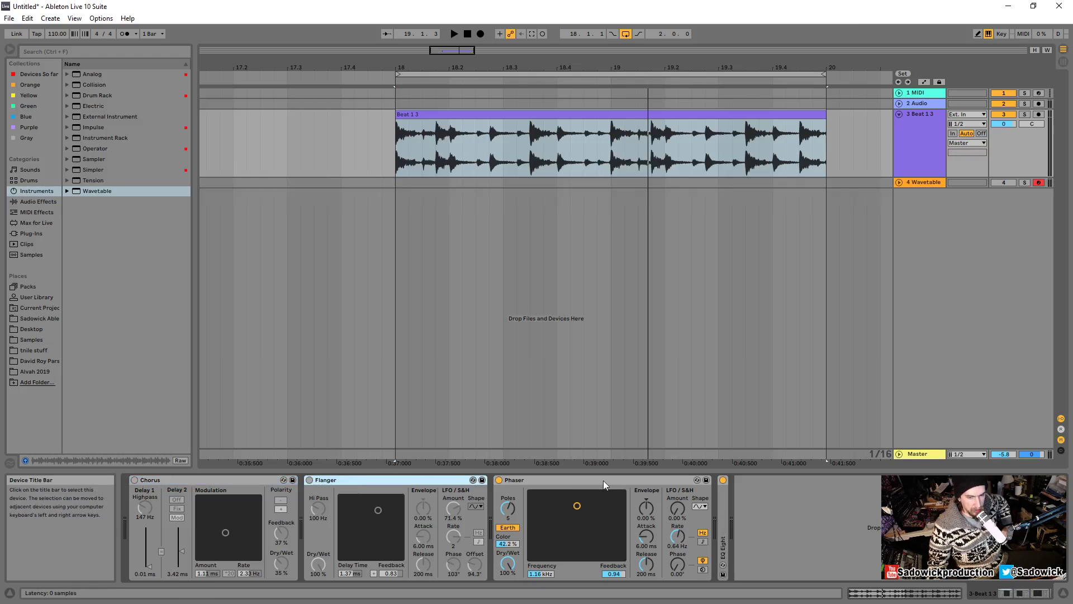
- Add a Delay, switched off, ahead of the Chorus on the beat track, and collapse the Delay, Chorus and Flanger
click(38, 202)
drag(90, 150, 161, 488)
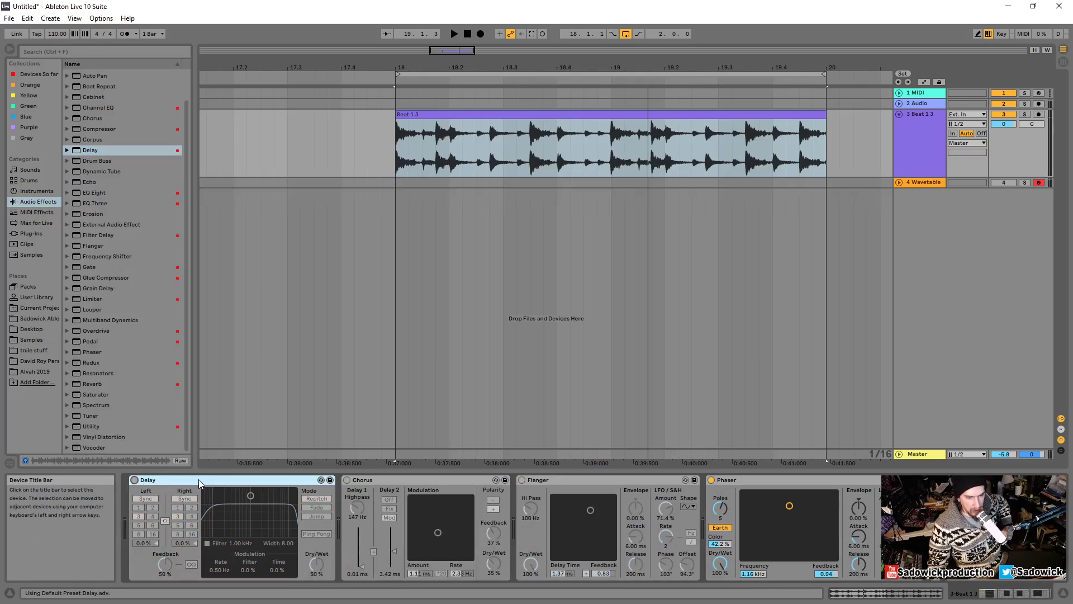
double_click(199, 480)
double_click(214, 478)
double_click(219, 479)
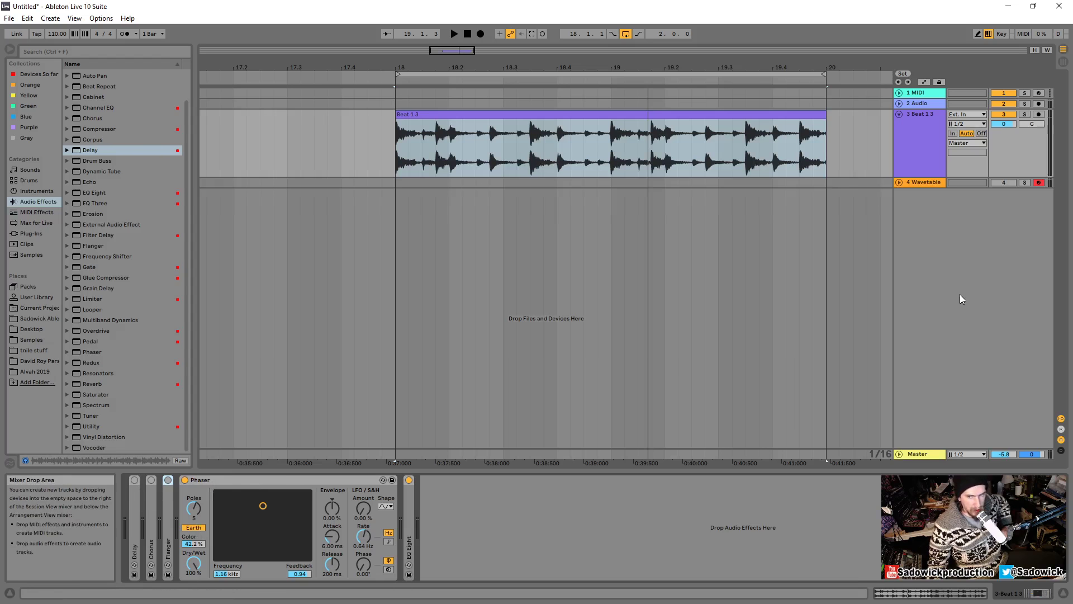
- Switch off the EQ Eight on the beat track and select its Phaser
click(999, 159)
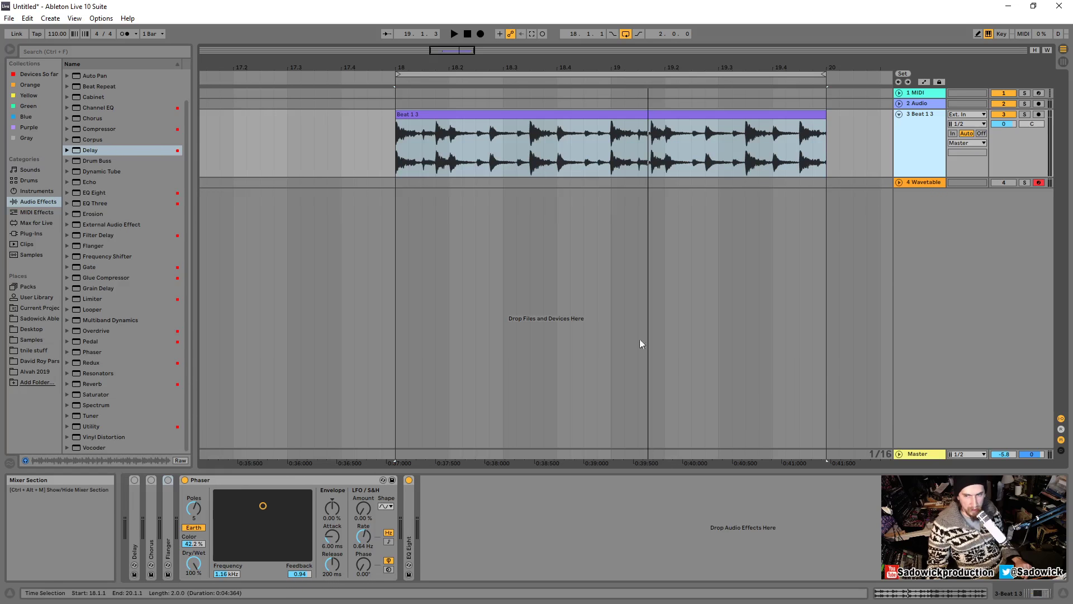
click(242, 481)
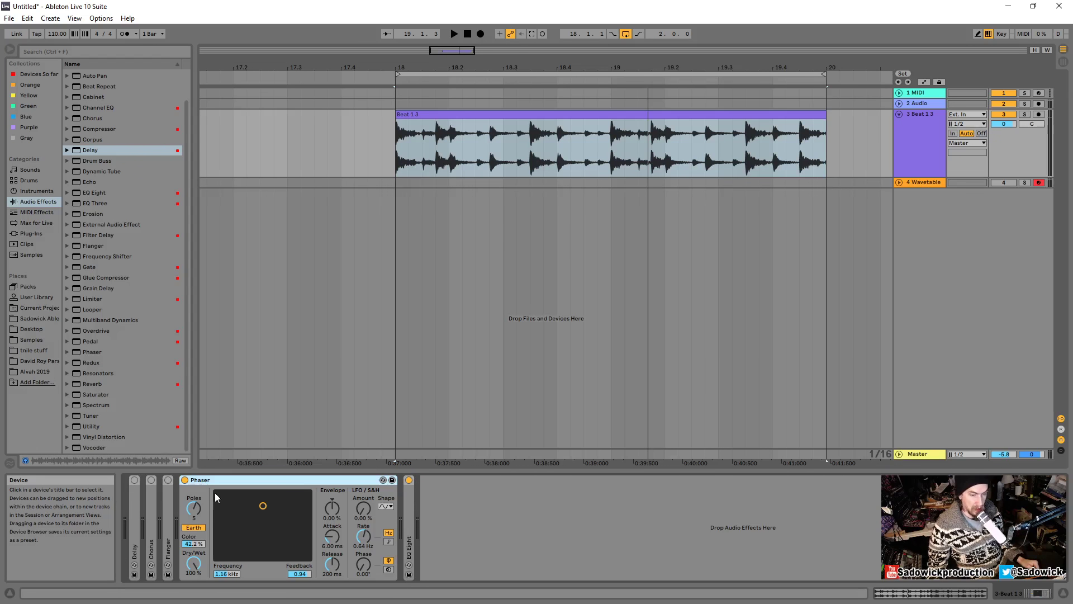
click(410, 491)
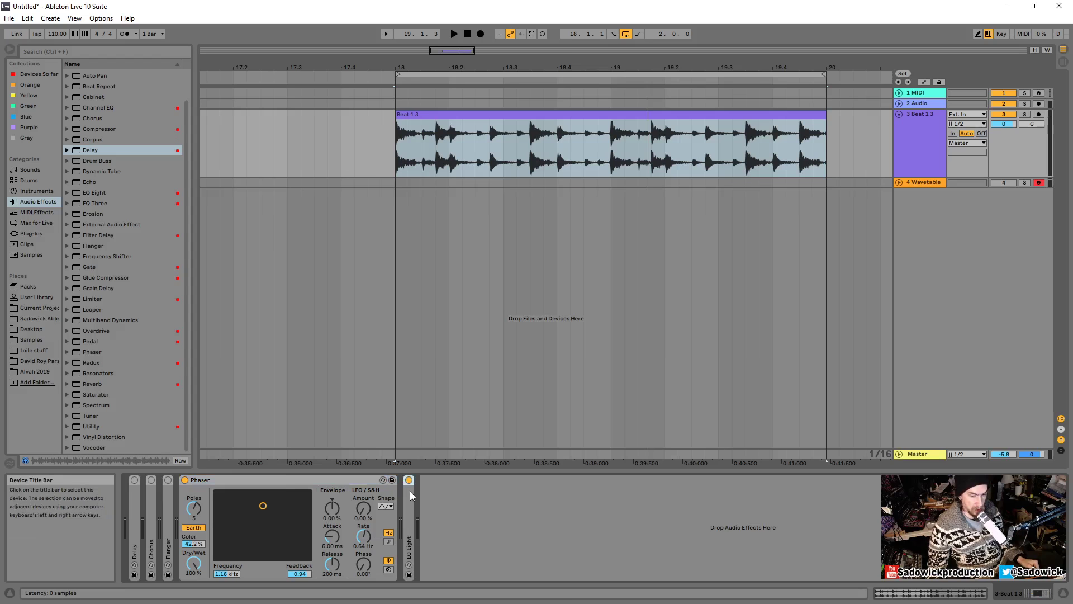
click(314, 478)
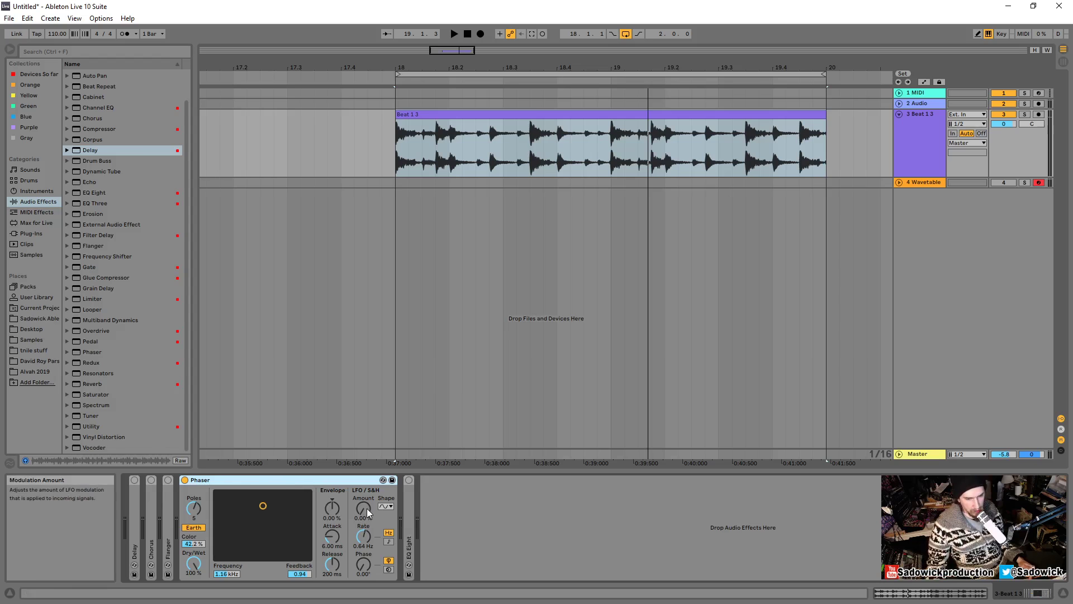
- Set the beat Phaser's LFO amount to 50.8 %, audition the beat, and try a 1/16 tempo-synced rate
drag(363, 509, 364, 480)
key(space)
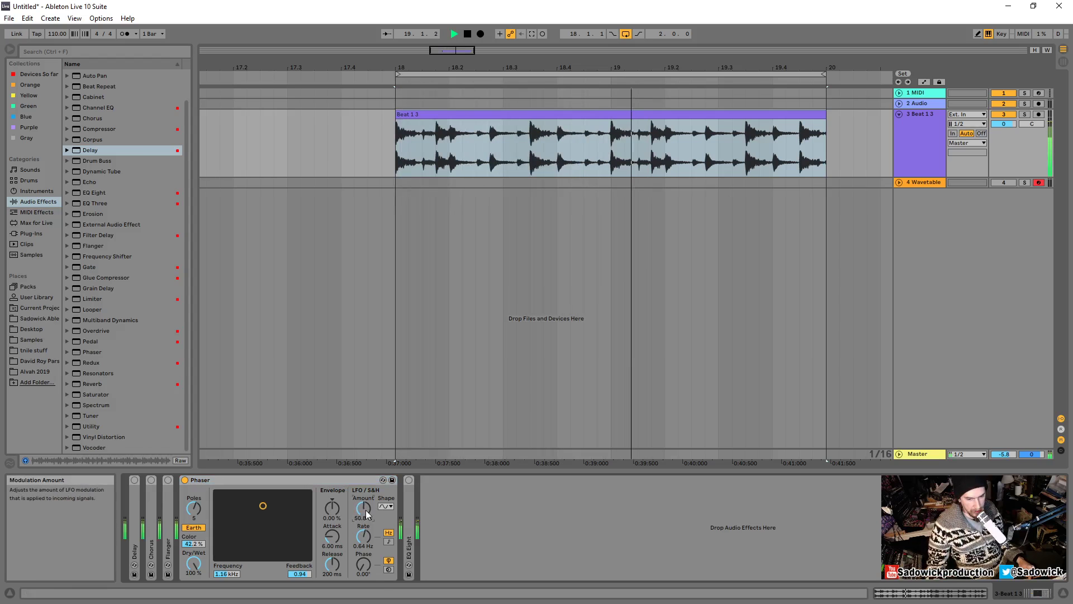
key(space)
drag(363, 537, 363, 538)
click(388, 541)
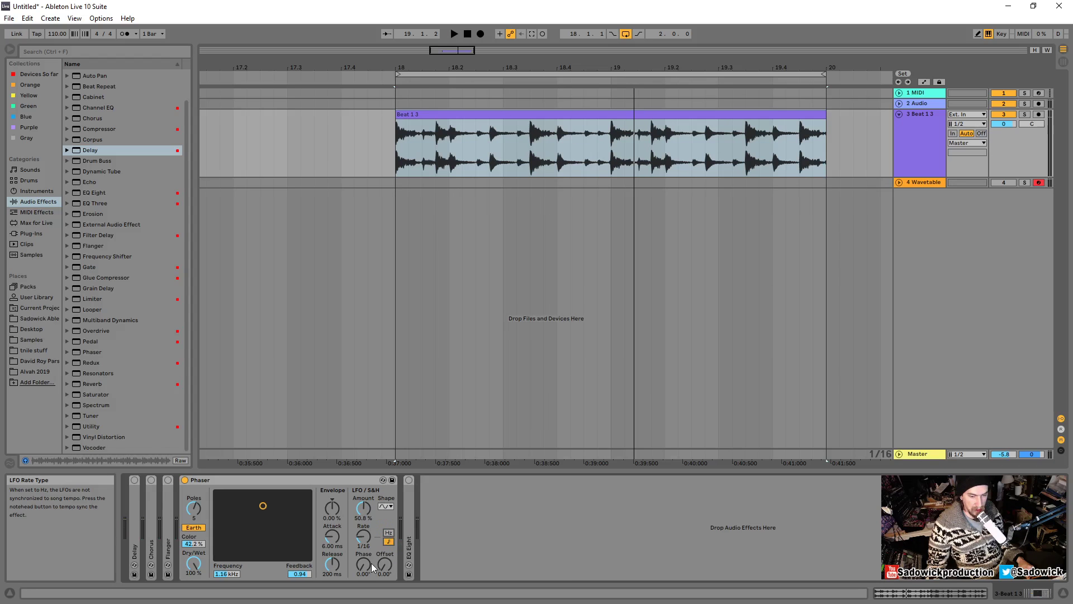
click(388, 538)
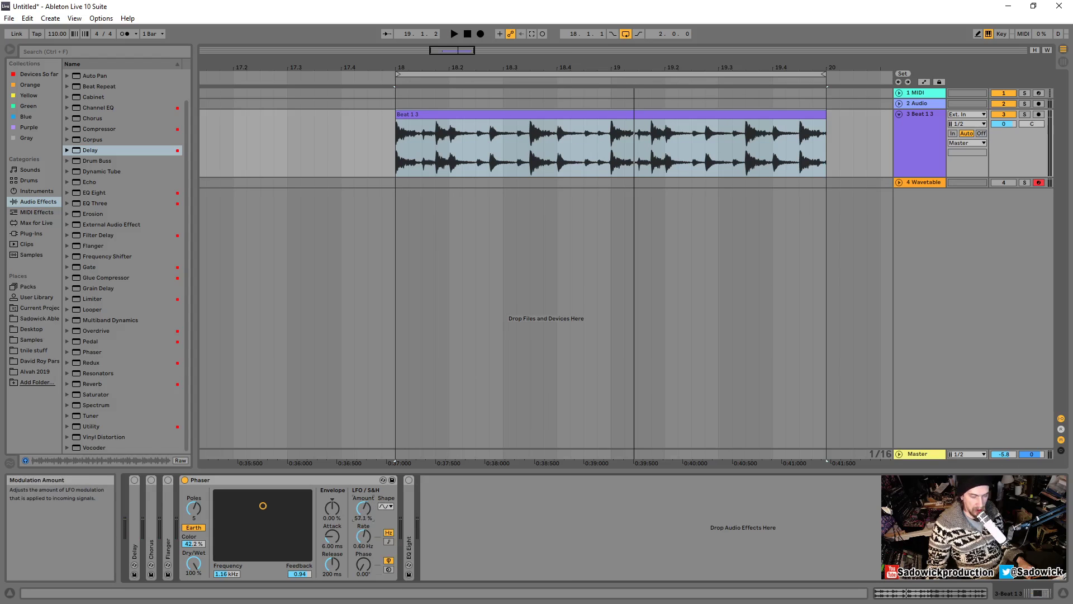
- Set the Phaser's LFO amount to 61.9 % and its rate to 0.10 Hz while auditioning the beat
drag(363, 513, 362, 510)
key(space)
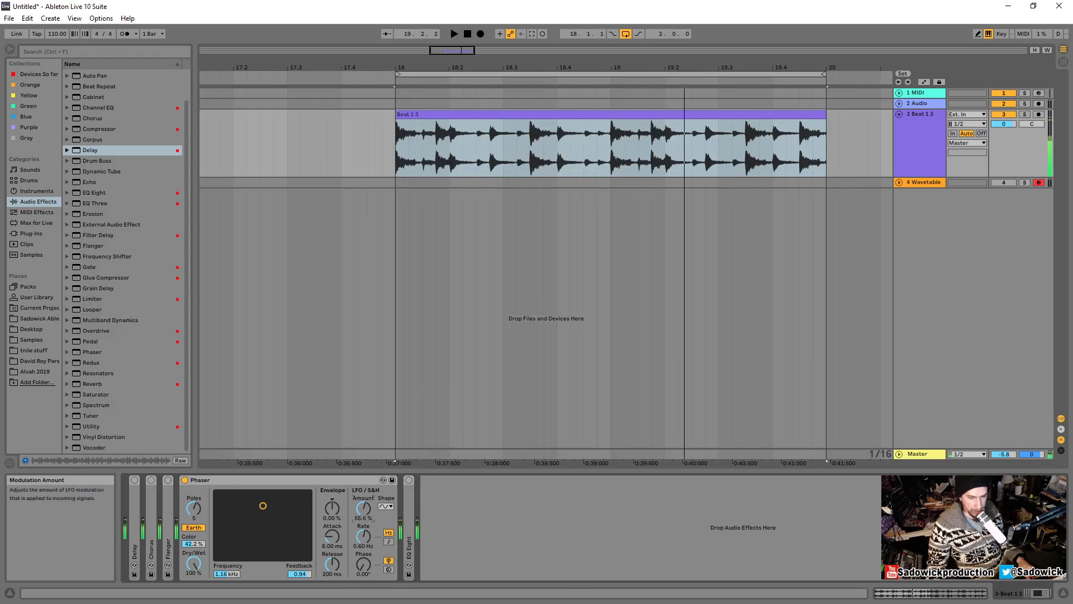
key(space)
mouse_move(362, 511)
mouse_down()
mouse_move(363, 553)
mouse_move(363, 501)
mouse_up()
key(space)
key(space)
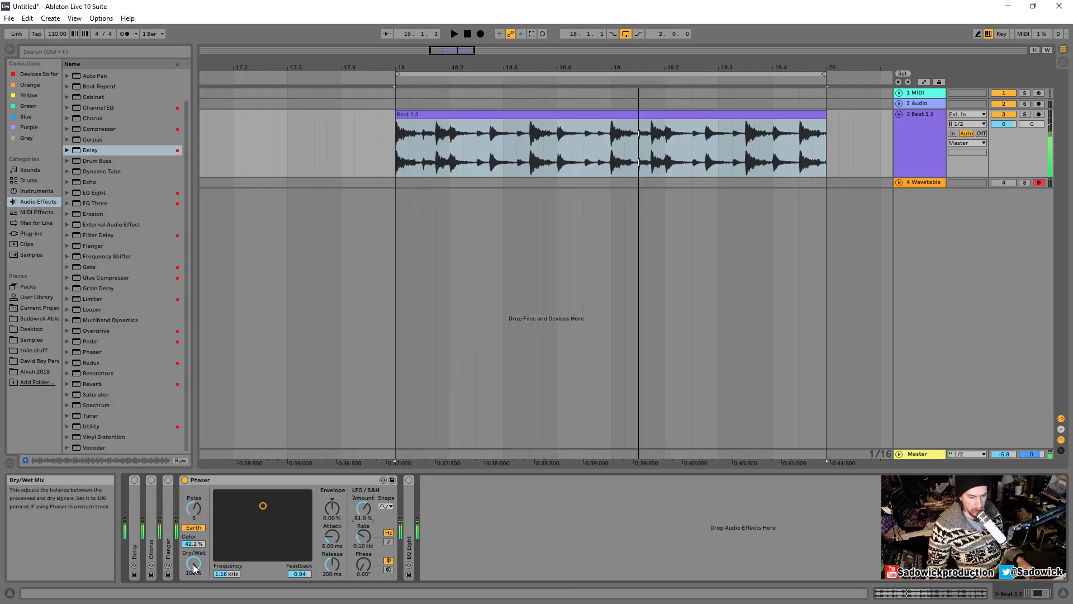
- Set the Phaser's dry/wet mix to 49.2 % and audition the beat
drag(193, 563, 193, 573)
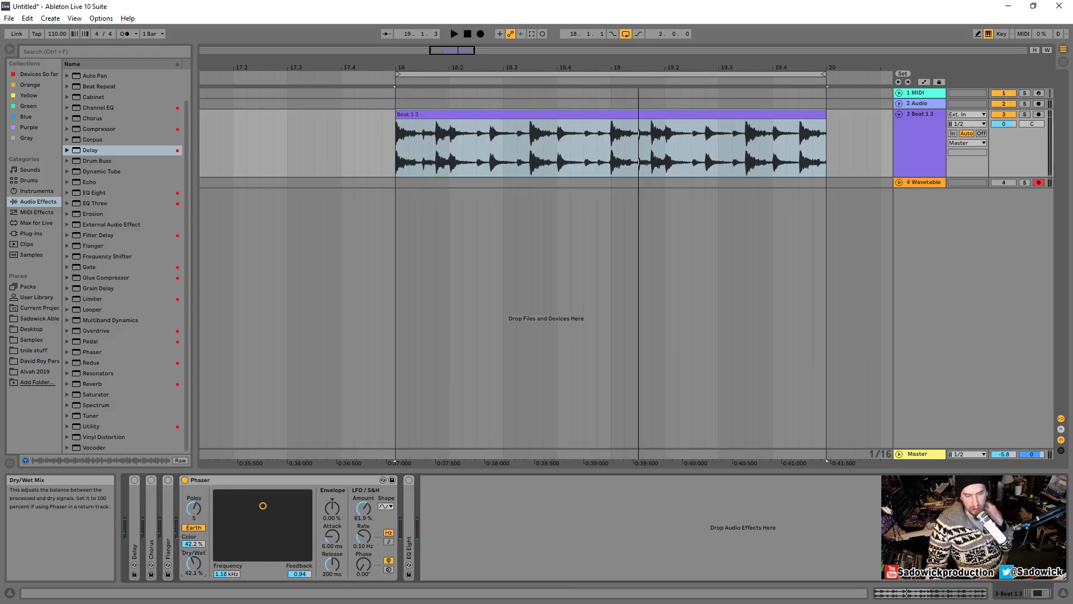
key(space)
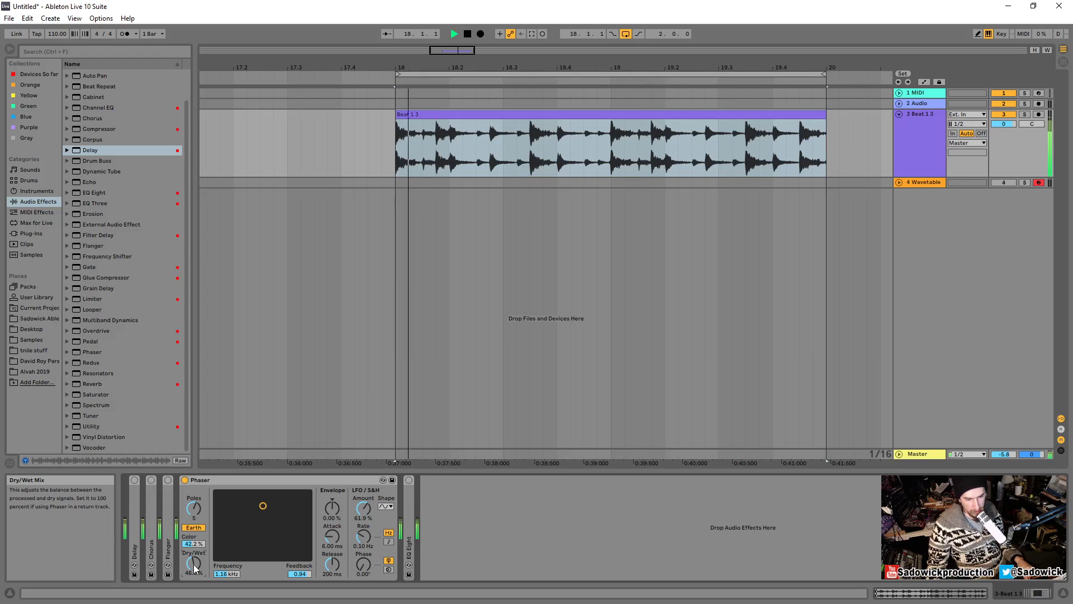
drag(193, 565, 193, 563)
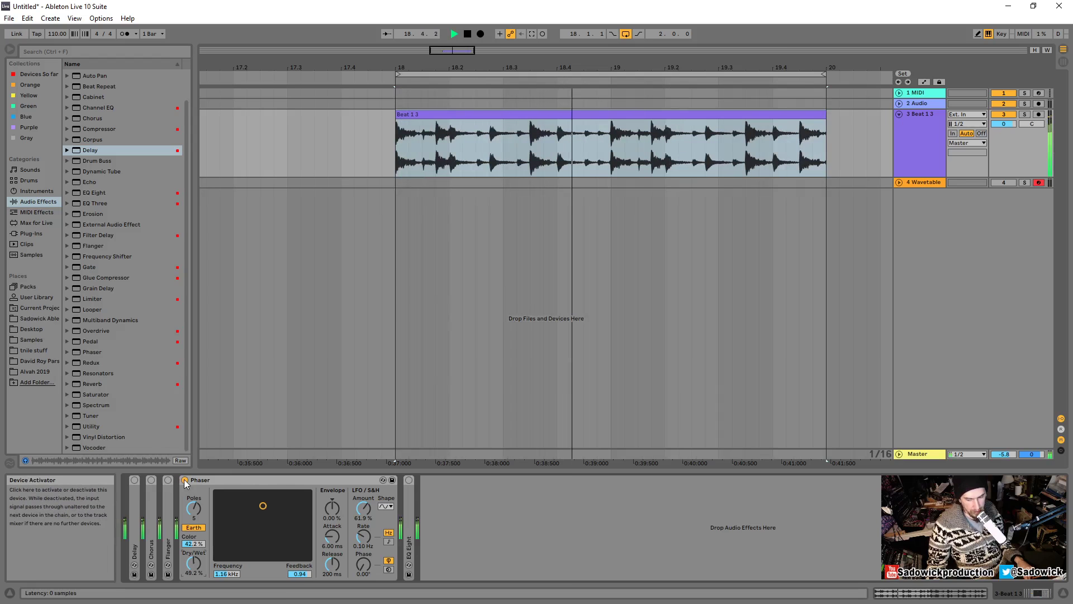
key(space)
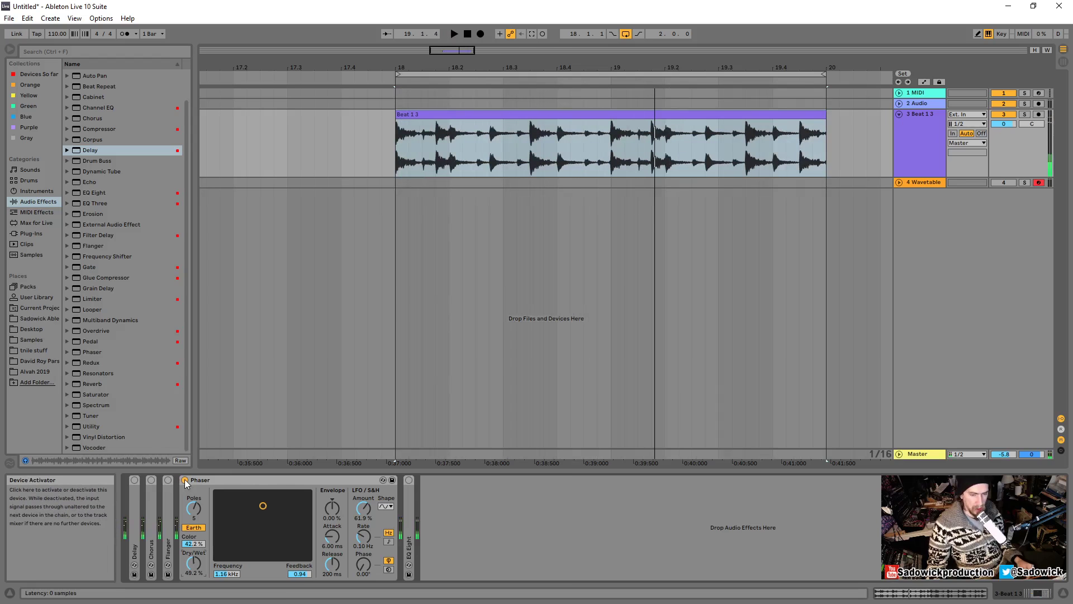